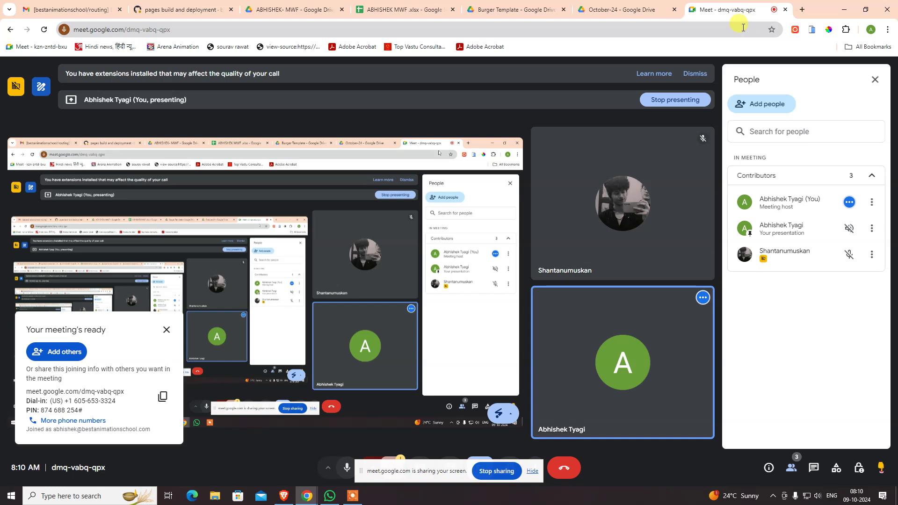
- Mark the student present with P for day 9 in the 0800-0900 DM attendance sheet and return to the meeting
click(402, 9)
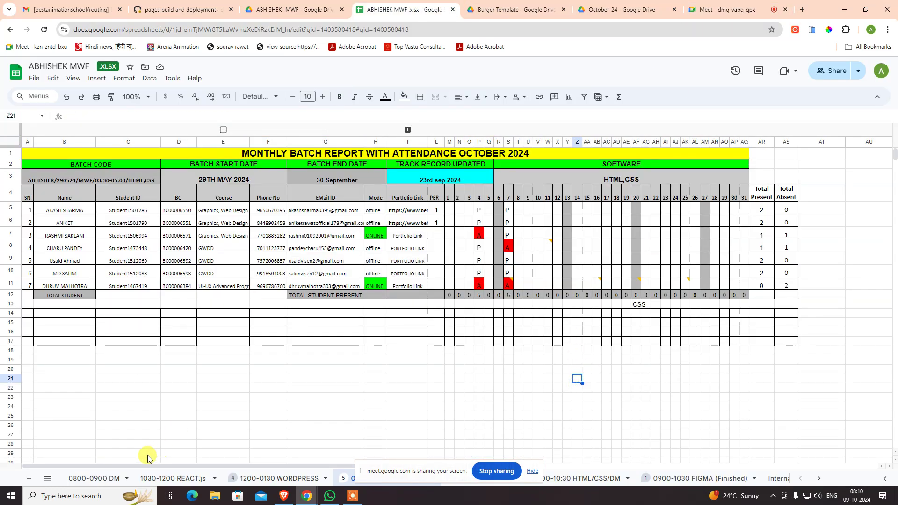
click(89, 478)
click(554, 200)
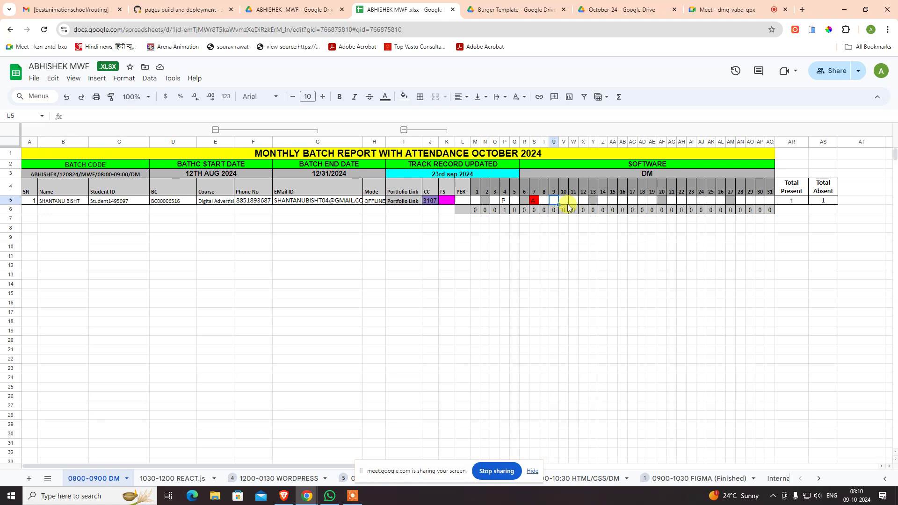
text(P)
key(Return)
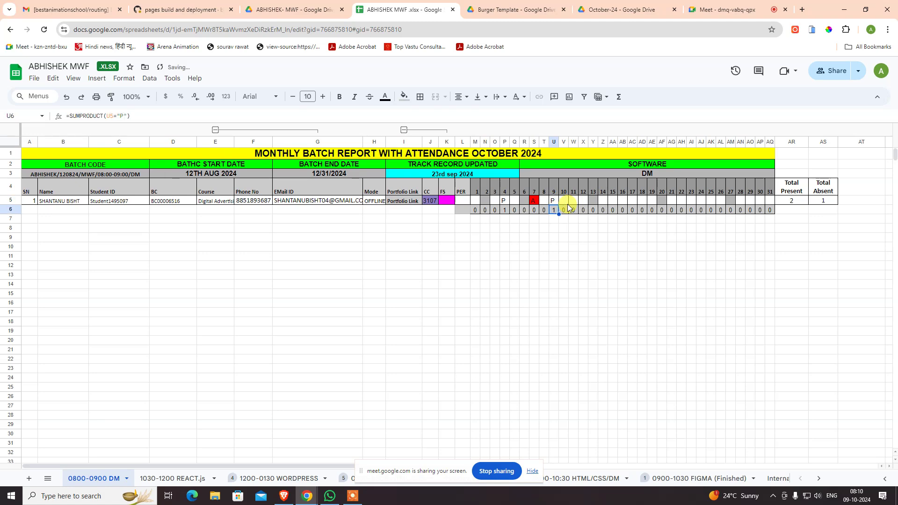
click(721, 10)
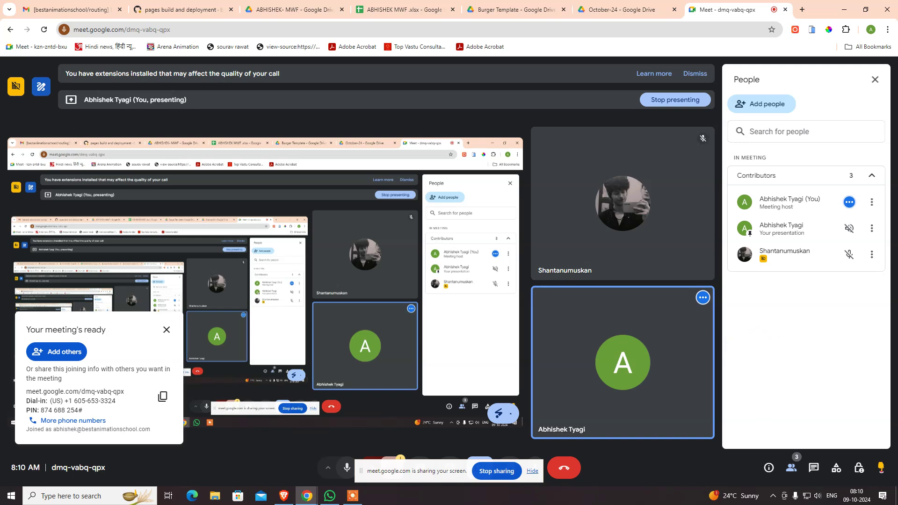
key(alt+Tab)
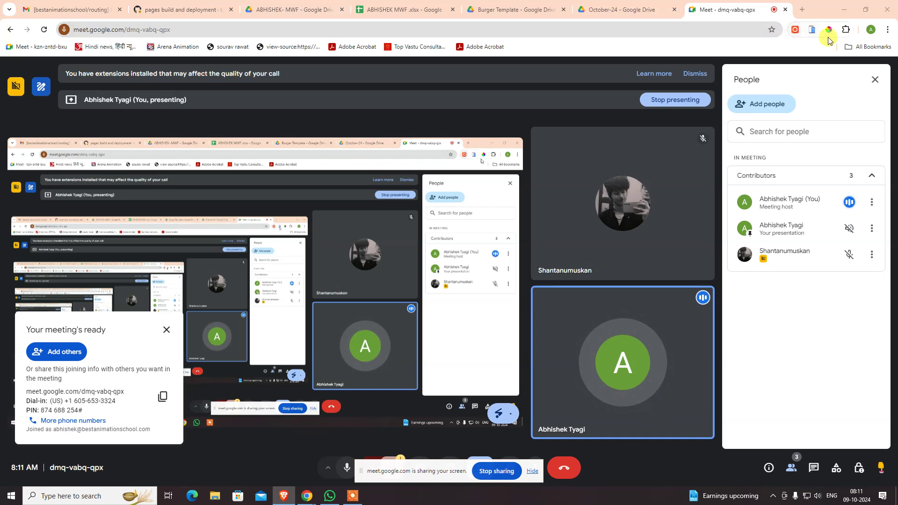
- Search the web for "chrome remote desktop" in a new tab and open the Chrome Remote Desktop site
click(818, 12)
text(CHRO)
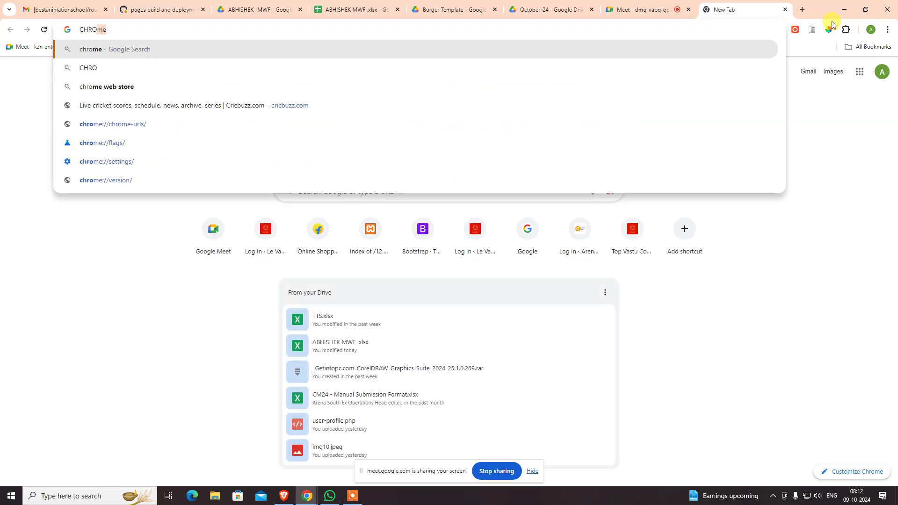
text(ME REMOTE DES)
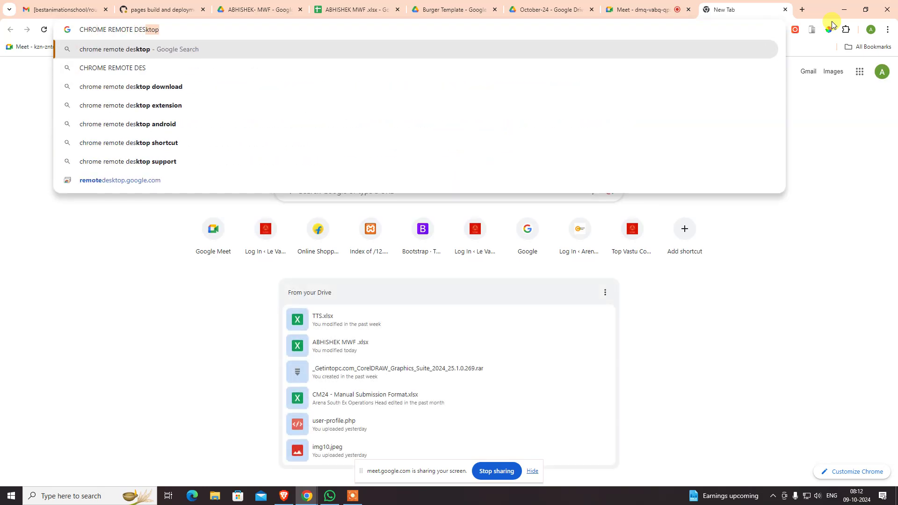
key(Return)
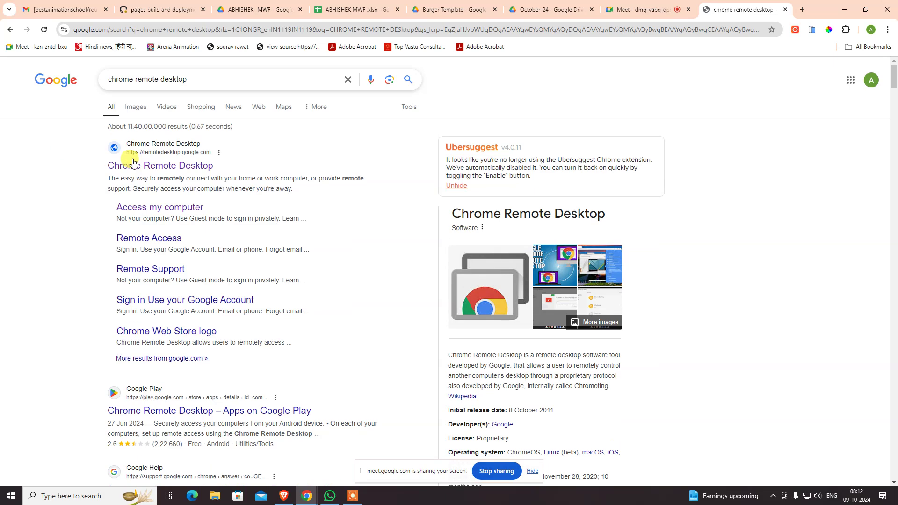
click(134, 164)
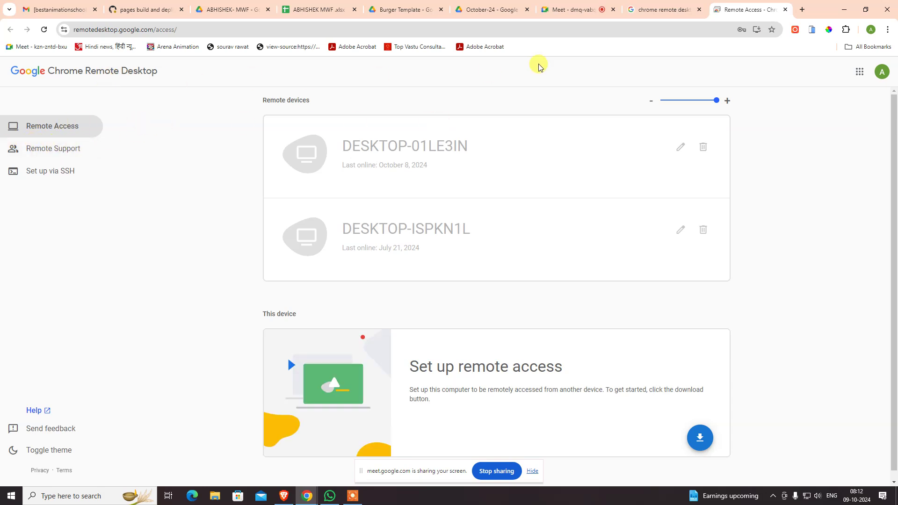
- Copy the Chrome Remote Desktop page address, paste it into the WhatsApp chat and return to the meeting
click(211, 29)
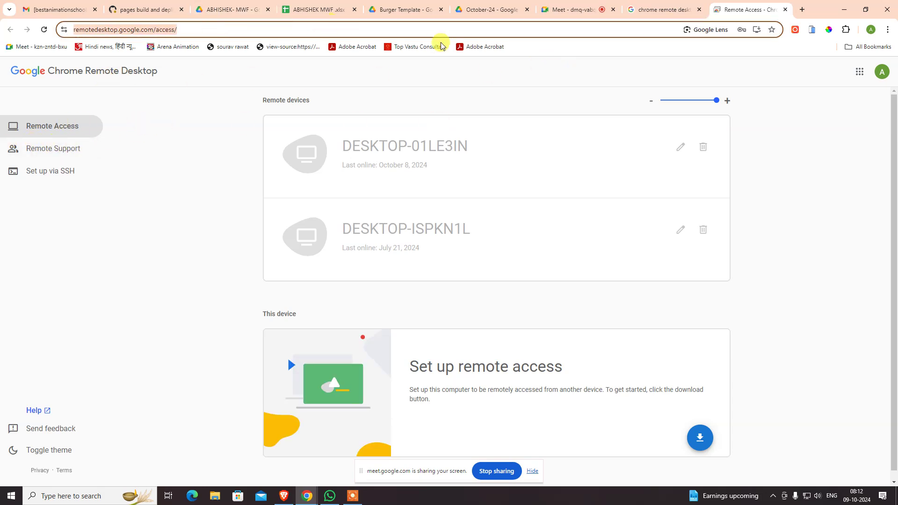
key(ctrl+c)
key(alt+Tab)
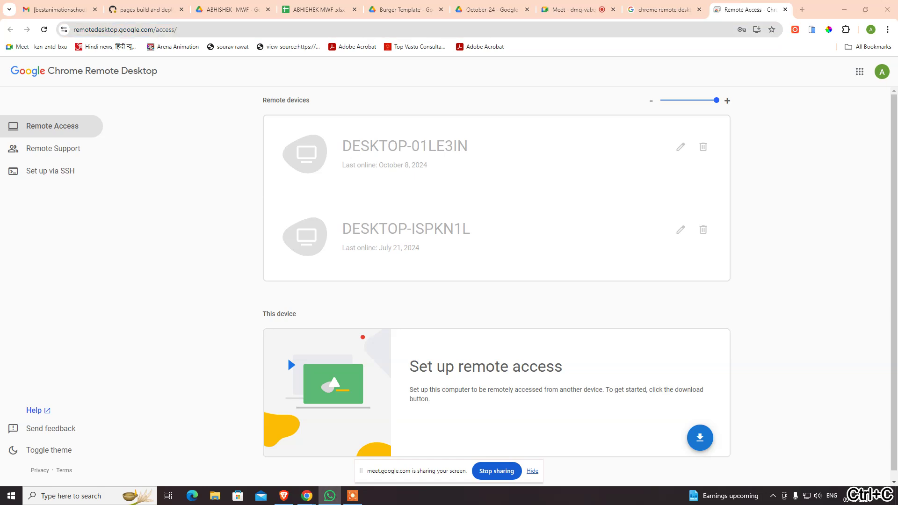
key(ctrl+v)
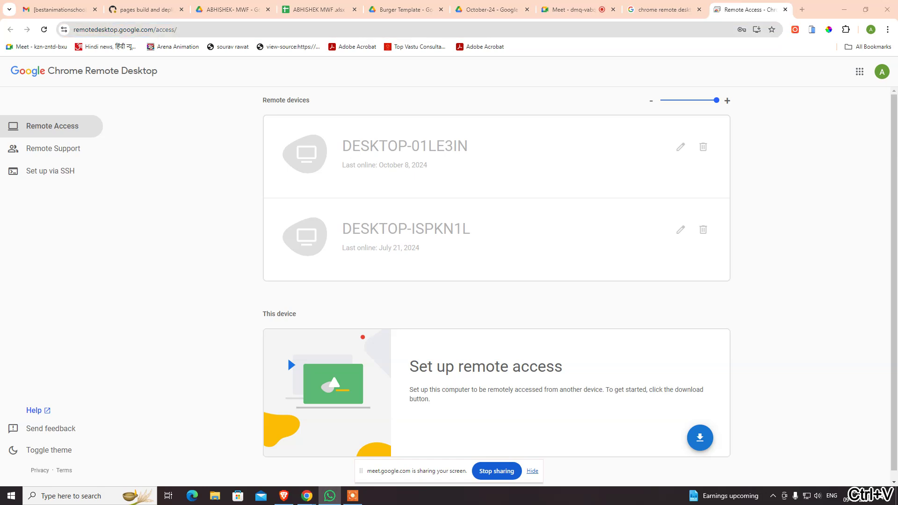
click(638, 9)
click(589, 6)
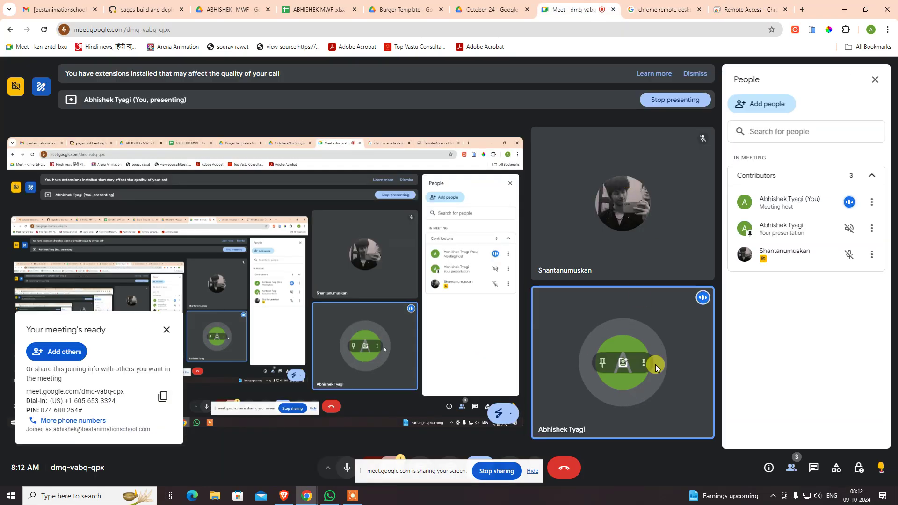
- Close the Chrome Remote Desktop page and its search results
click(353, 496)
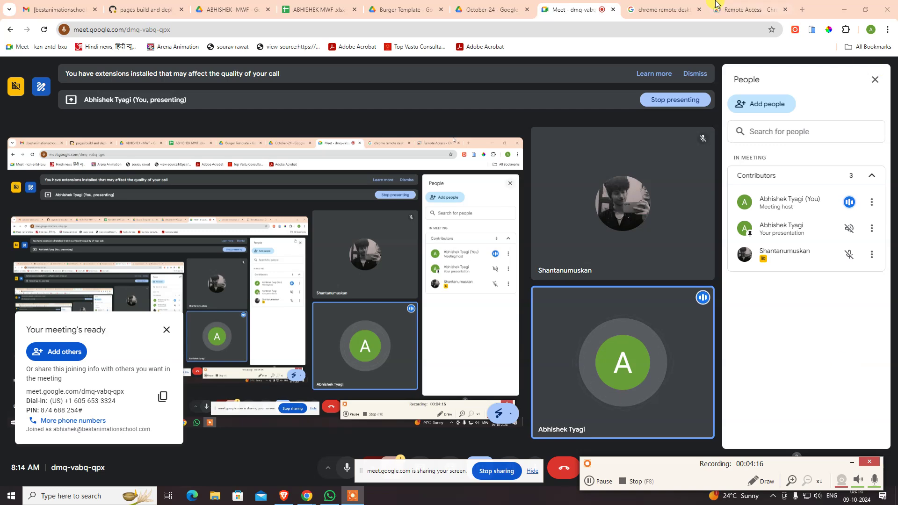
click(729, 10)
key(ctrl+w)
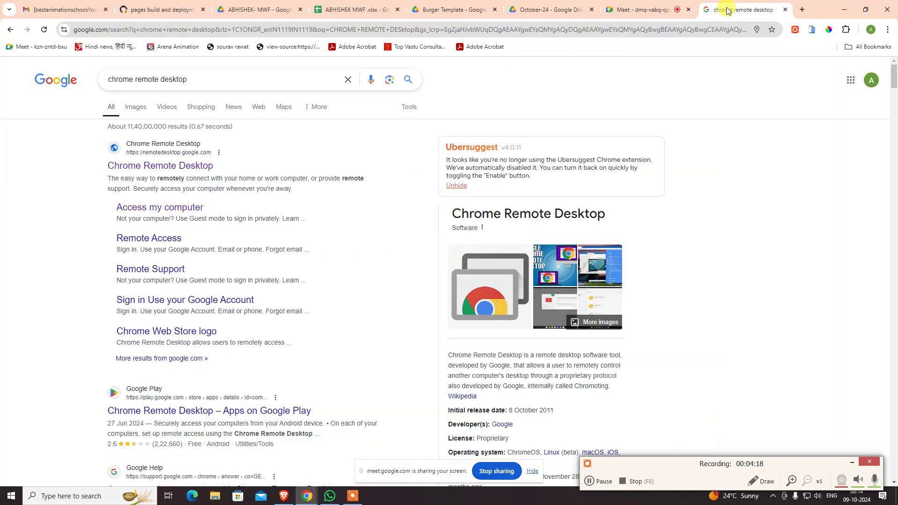
key(ctrl+w)
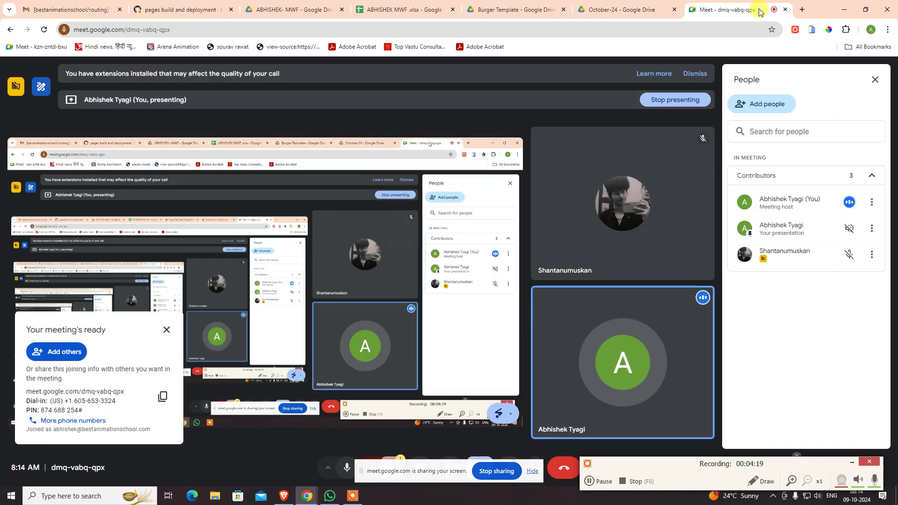
- Open the website arenapv.hyperphp.com in a new tab
click(801, 10)
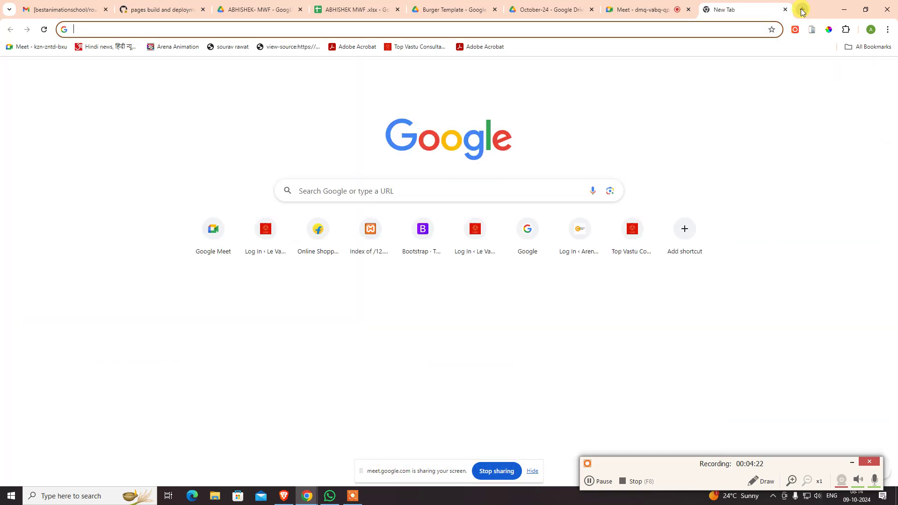
text(ARENAPV)
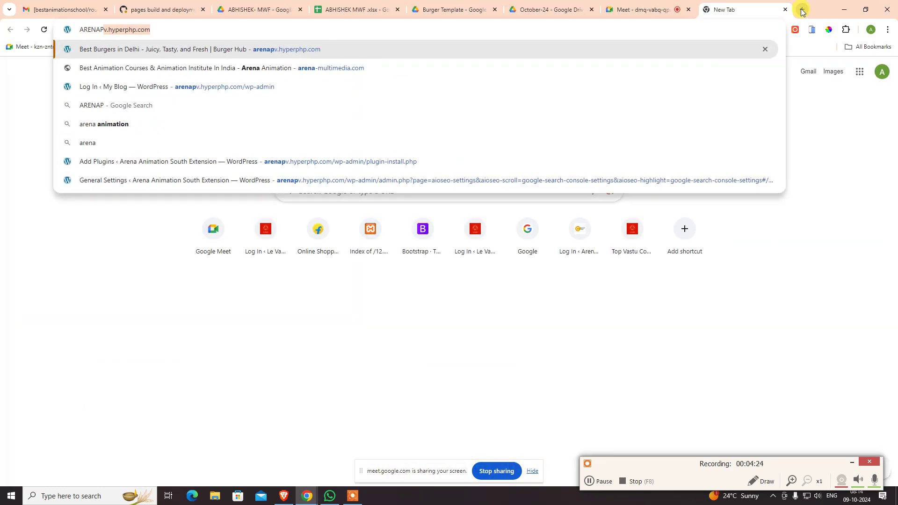
key(Return)
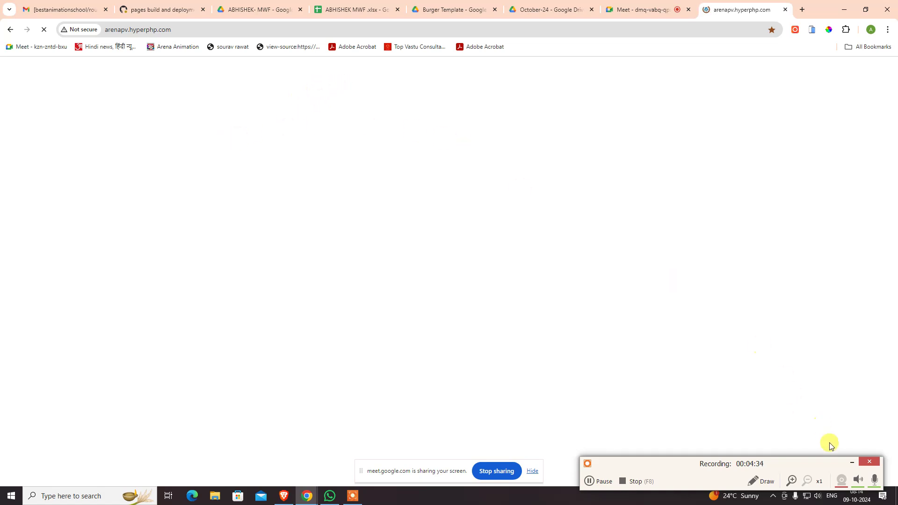
drag(819, 461, 824, 440)
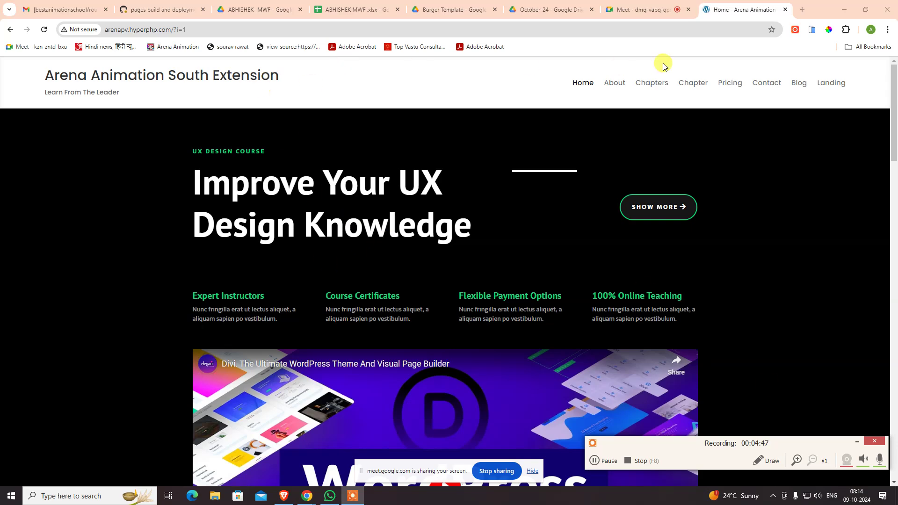
- Preview the site in the mobile simulator as a Galaxy Tab S7 and look through the home page
click(813, 30)
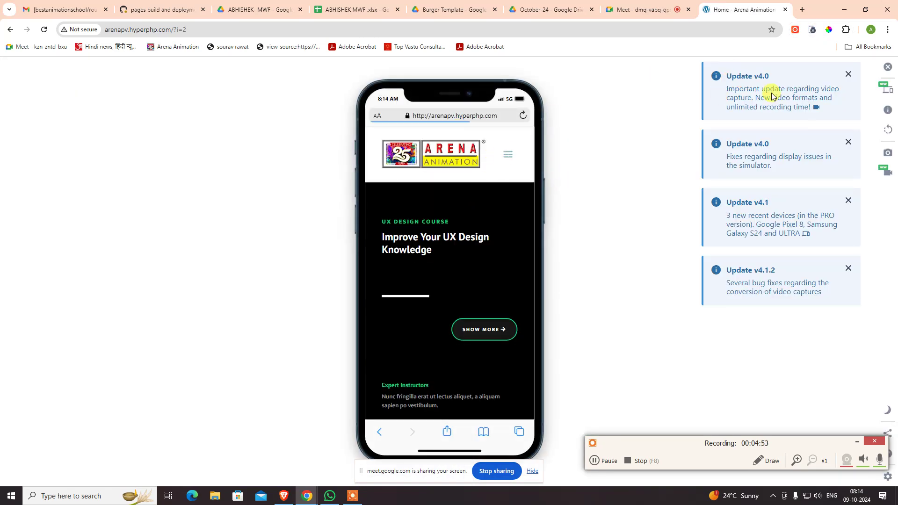
click(887, 88)
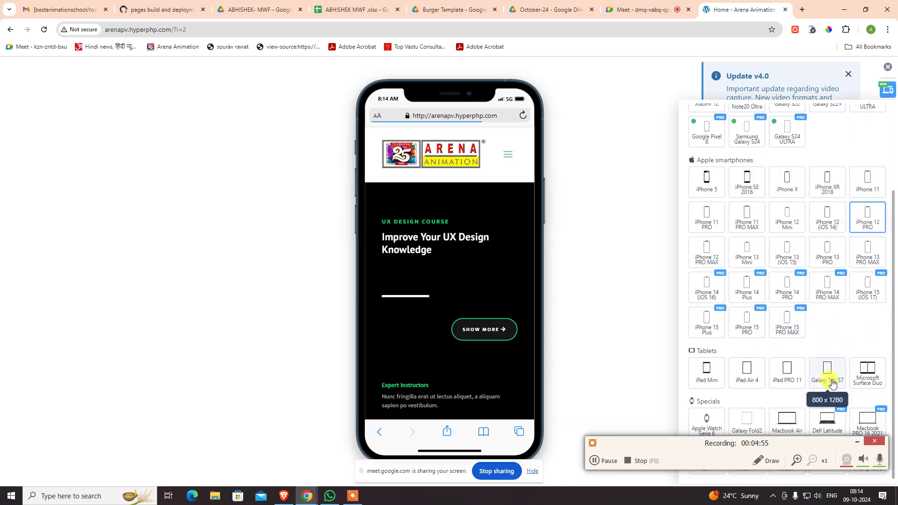
click(830, 385)
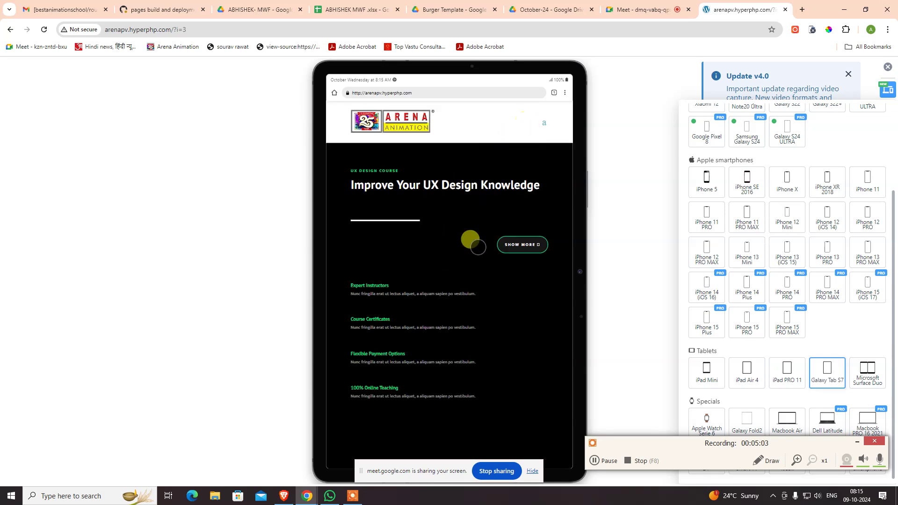
scroll(472, 241, down, 10)
scroll(484, 210, up, 5)
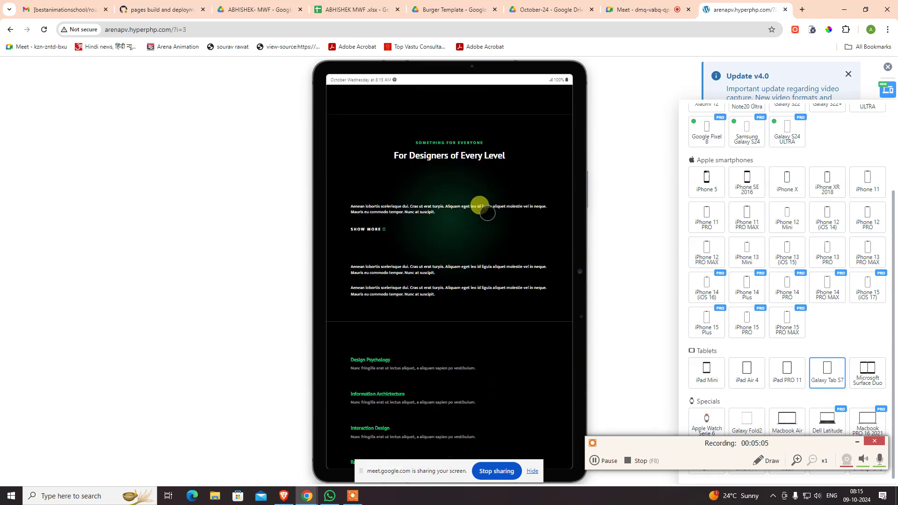
scroll(480, 206, up, 6)
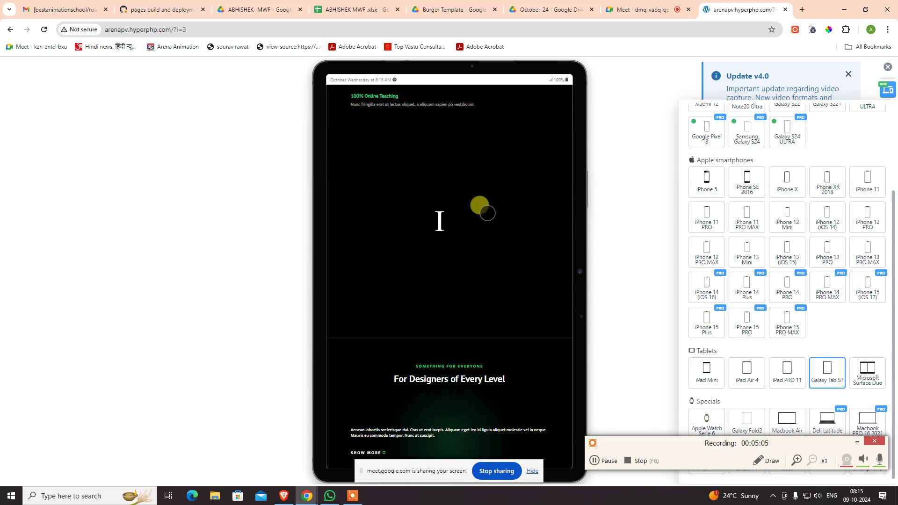
- Reload the tablet preview, check the navigation menu and the page down to its footer, and exit the simulator
click(361, 31)
key(Return)
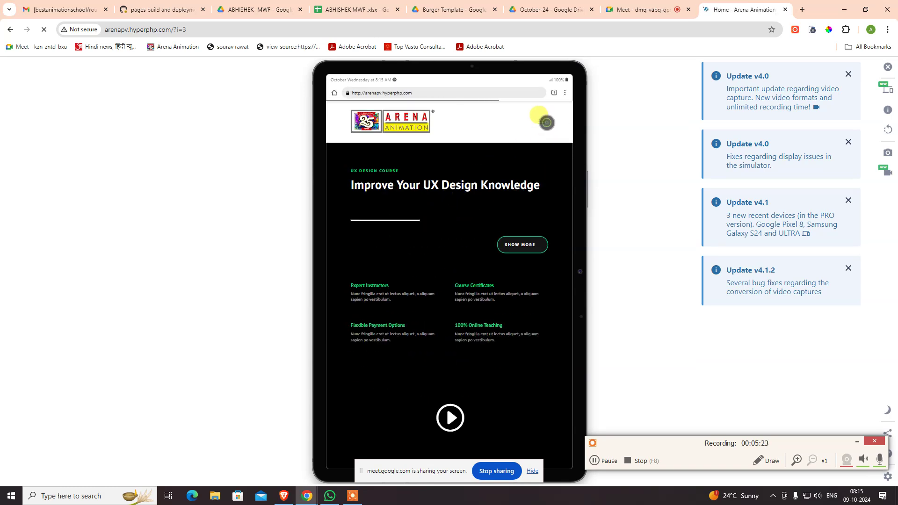
click(541, 126)
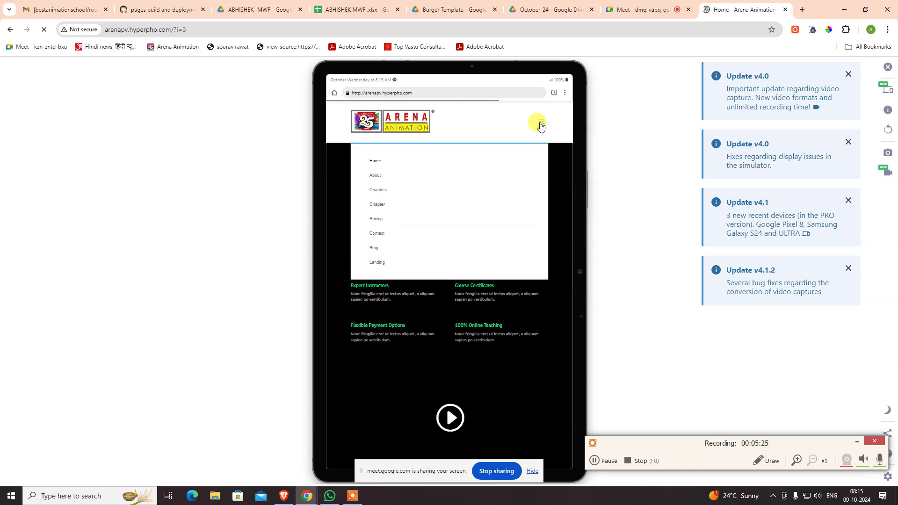
click(539, 124)
scroll(518, 302, down, 15)
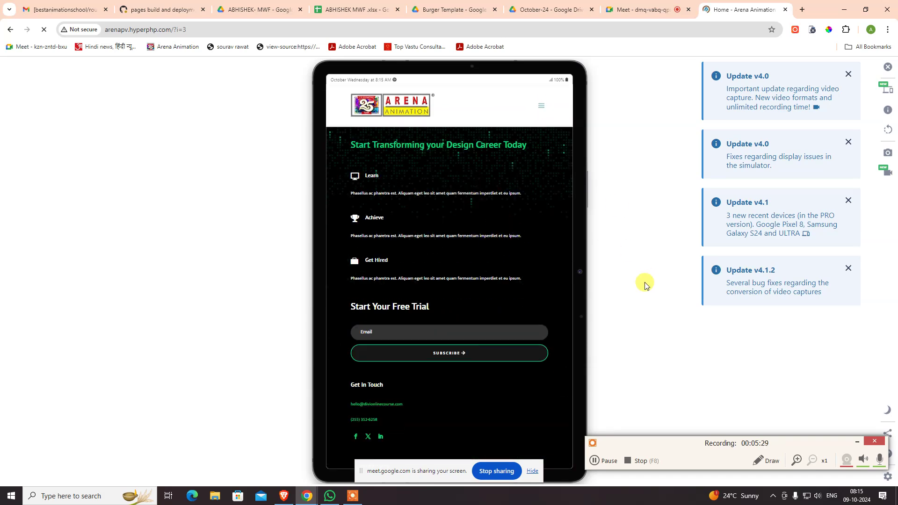
click(886, 67)
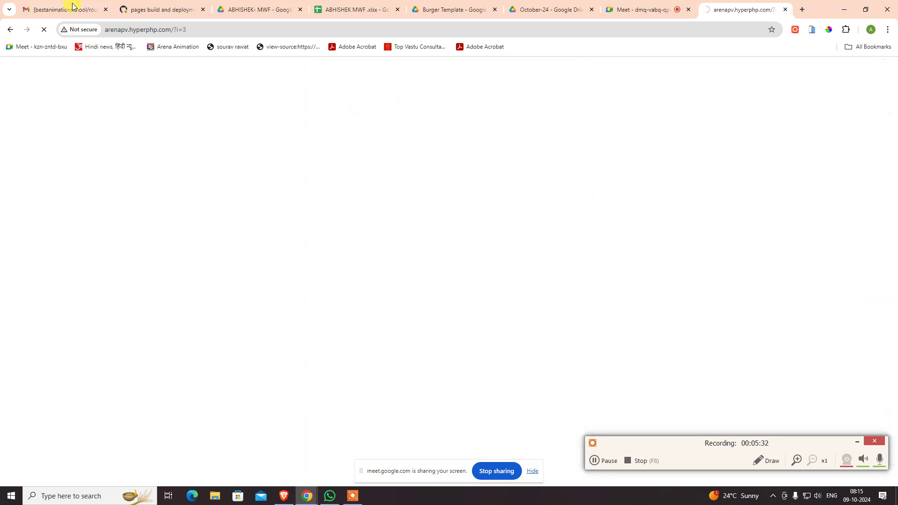
- Load the WordPress admin login page at arenapv.hyperphp.com/wp-admin
click(272, 24)
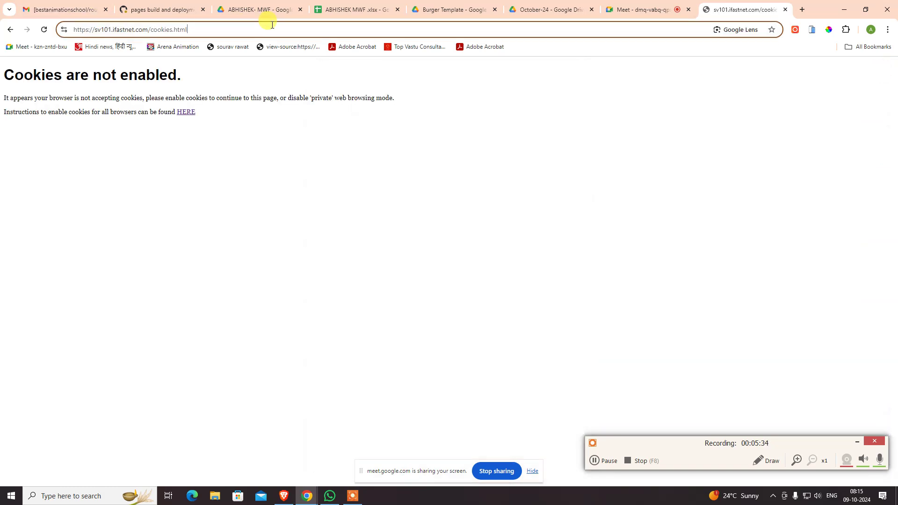
key(ctrl+z)
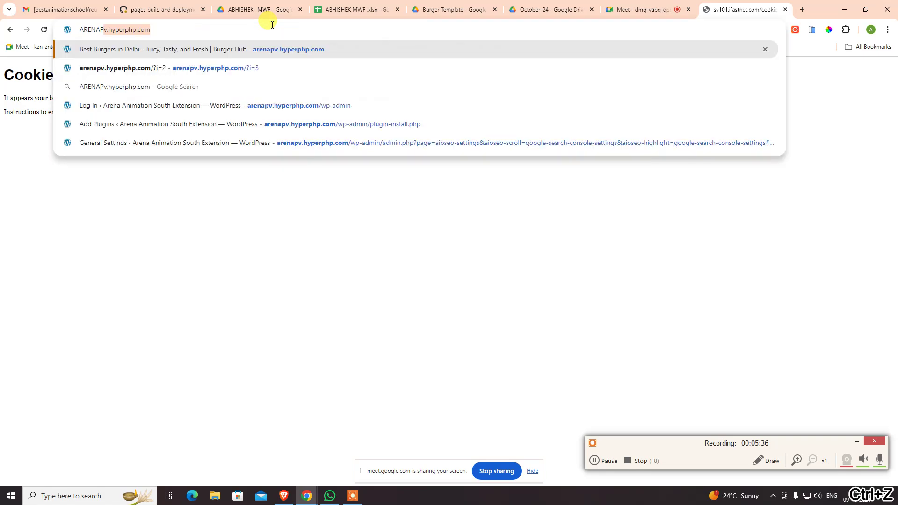
key(Right)
text(/wp-)
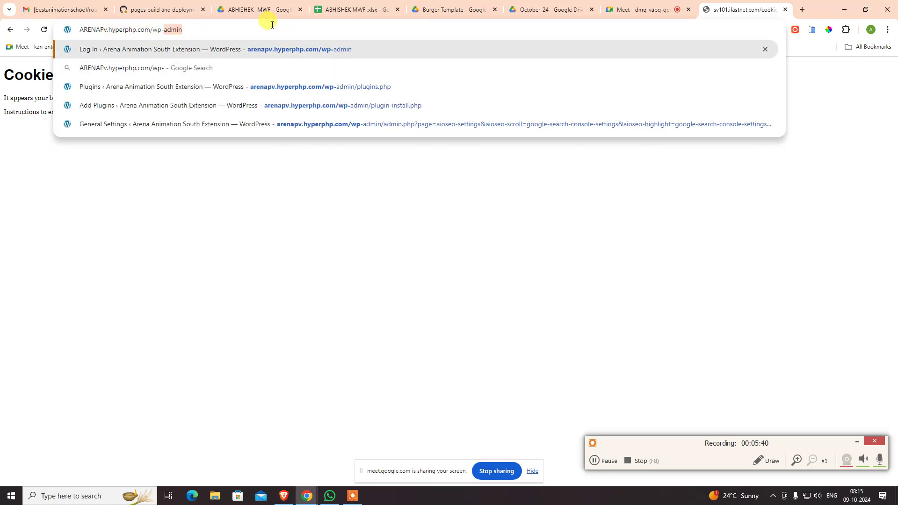
key(Return)
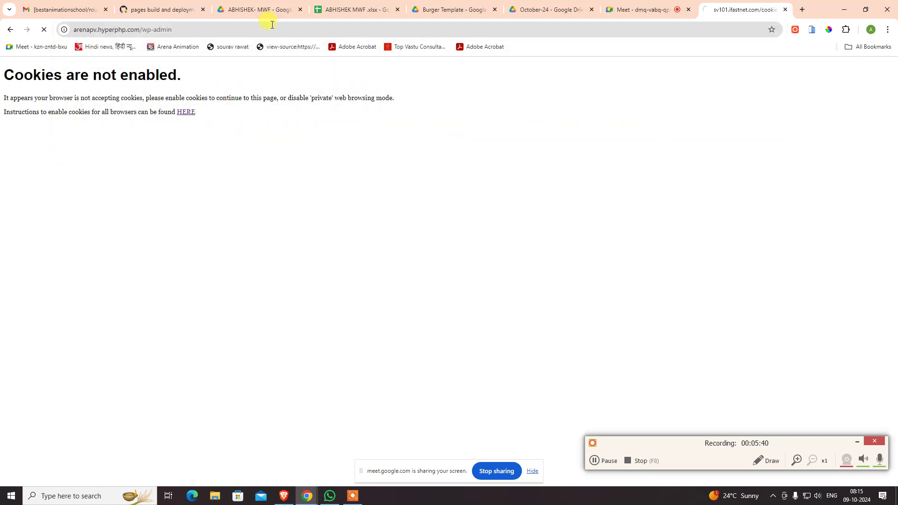
- Open the recent file "Wordpress Installation Details" in Notepad to find the site's login credentials
key(super)
text(notepad)
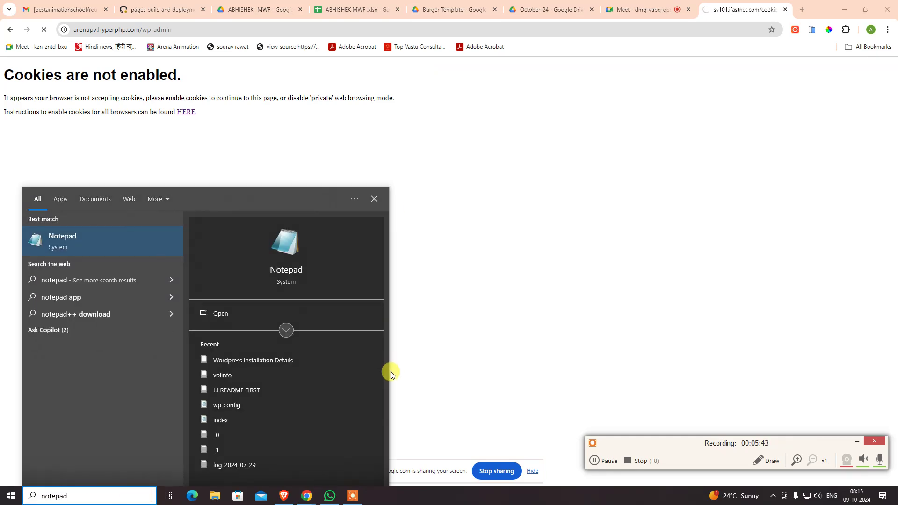
click(281, 359)
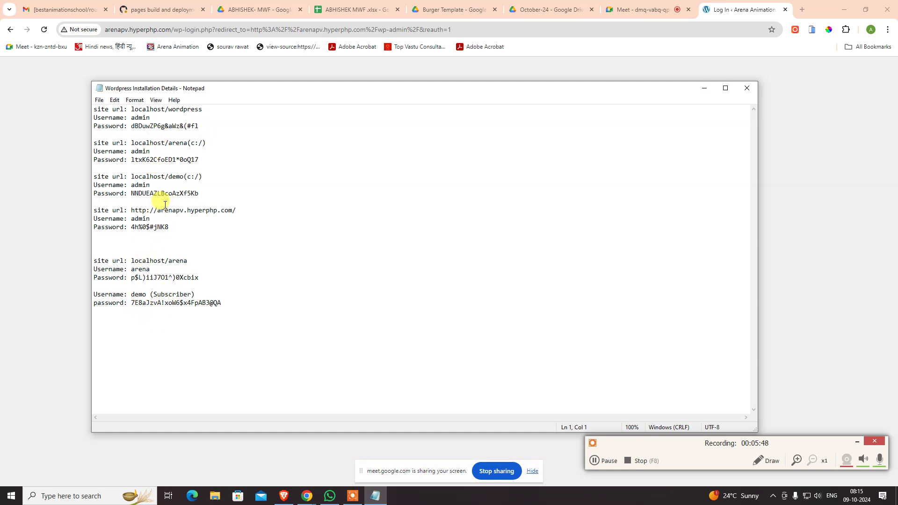
- Copy the arenapv.hyperphp.com password from the Notepad file and log in to WordPress with it and the username admin
drag(131, 227, 184, 226)
key(ctrl+c)
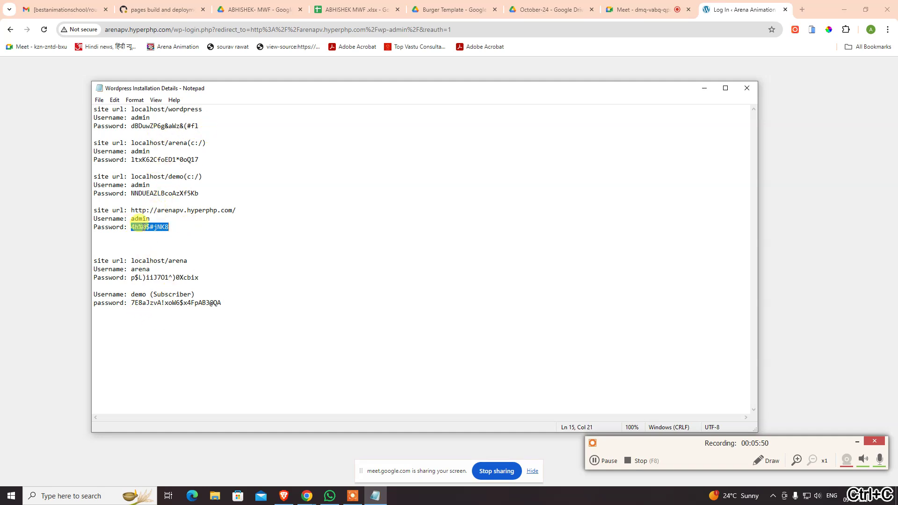
click(44, 232)
click(442, 228)
key(ctrl+v)
click(427, 185)
text(ad)
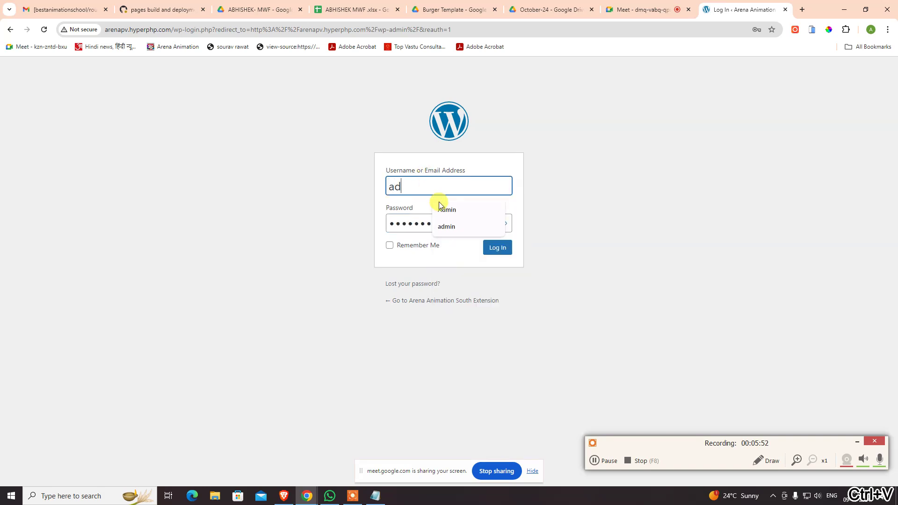
click(445, 227)
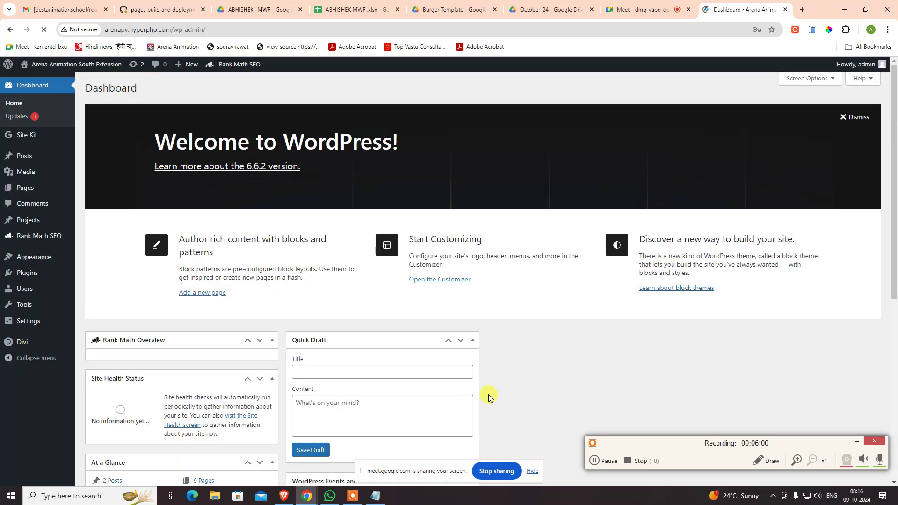
- Look over the WordPress dashboard widgets and check the Google Meet call before returning to the dashboard
scroll(651, 337, down, 5)
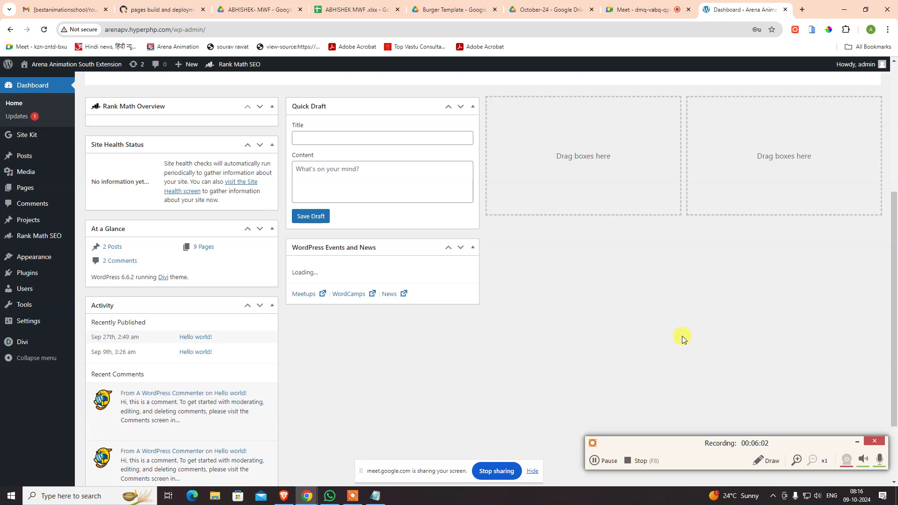
scroll(628, 340, up, 5)
scroll(632, 346, down, 1)
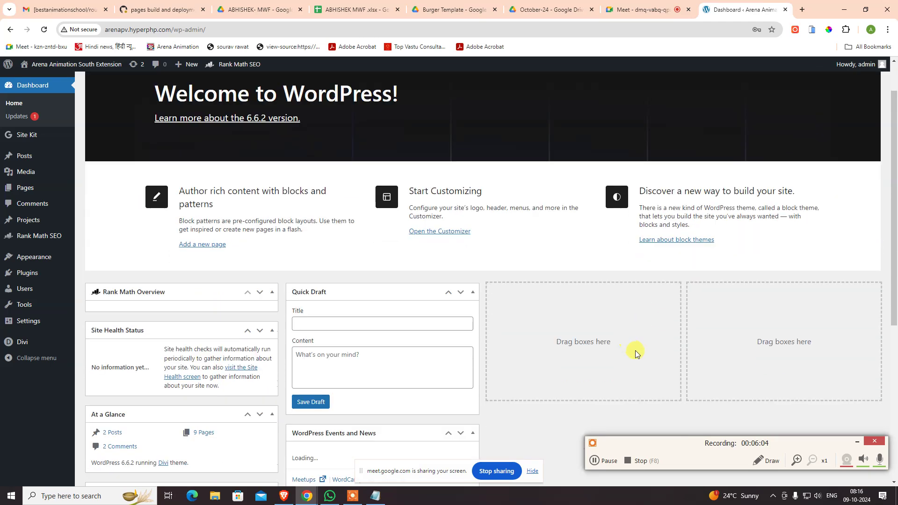
scroll(636, 350, down, 4)
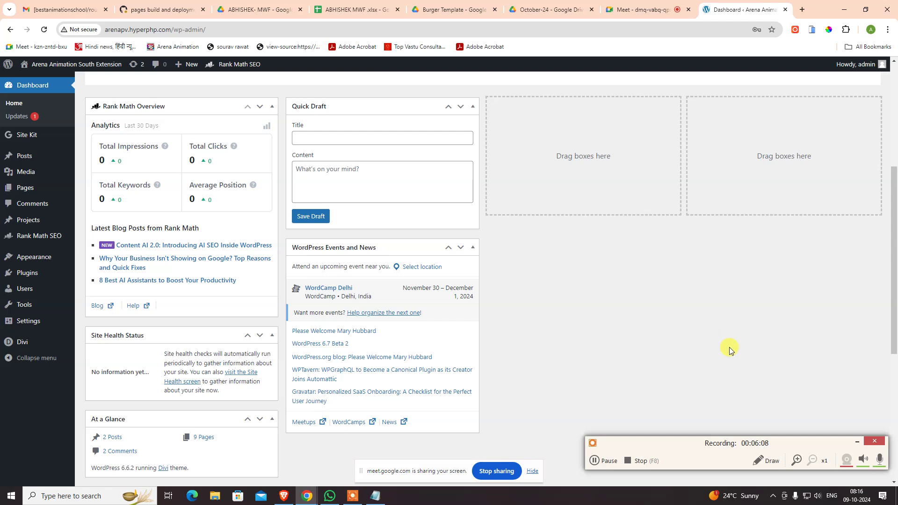
scroll(728, 350, up, 4)
click(635, 7)
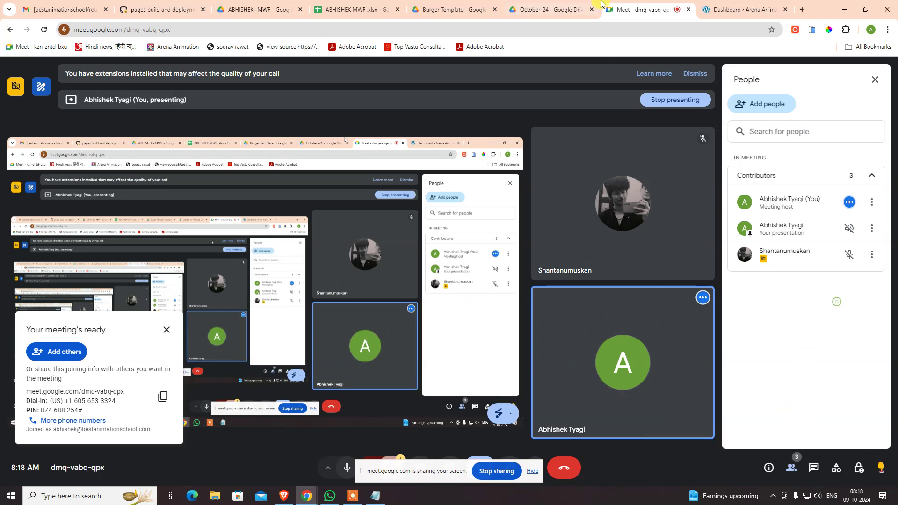
click(738, 8)
- Open the Rank Math SEO setup wizard, review its setup modes and start it in Advanced mode
mouse_move(27, 182)
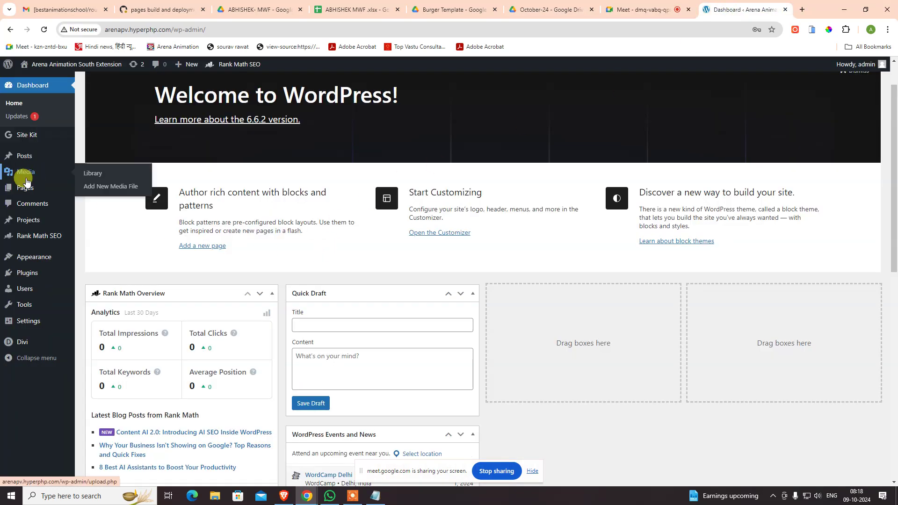
mouse_move(50, 234)
click(103, 237)
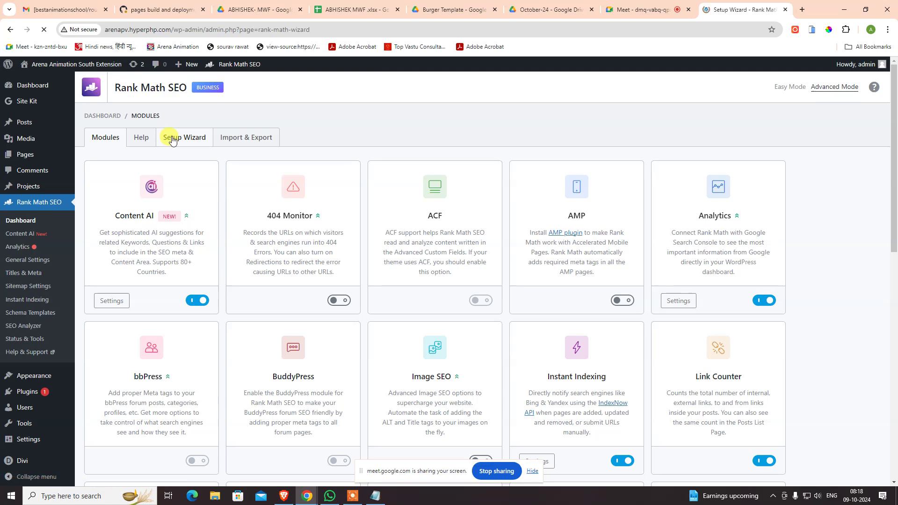
scroll(562, 257, down, 2)
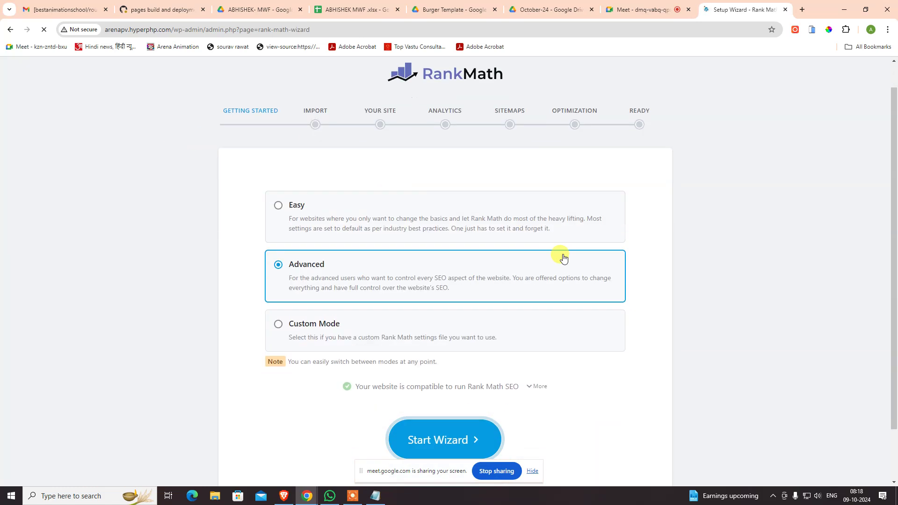
scroll(570, 261, up, 2)
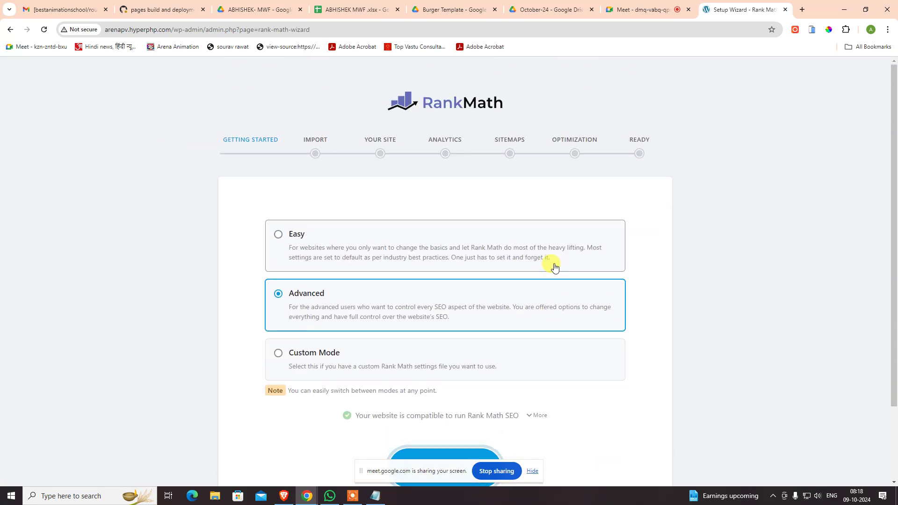
scroll(555, 274, down, 2)
scroll(311, 240, up, 1)
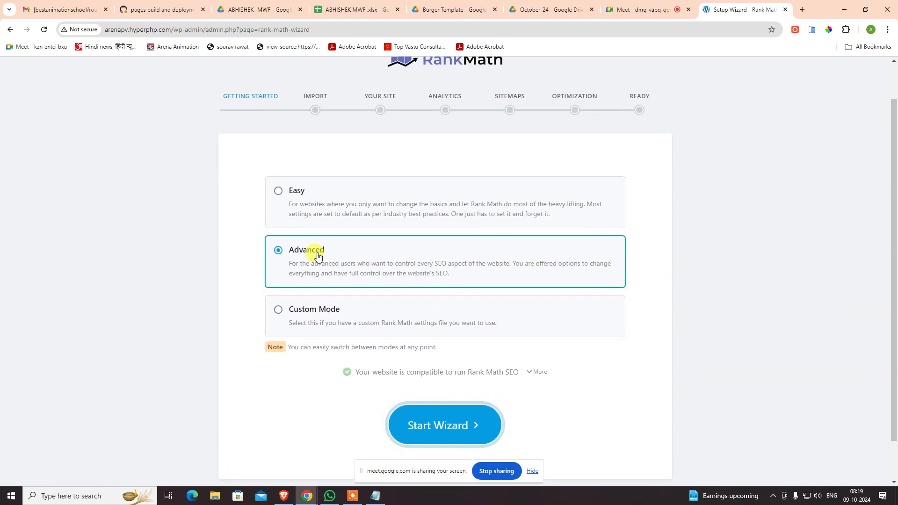
click(446, 420)
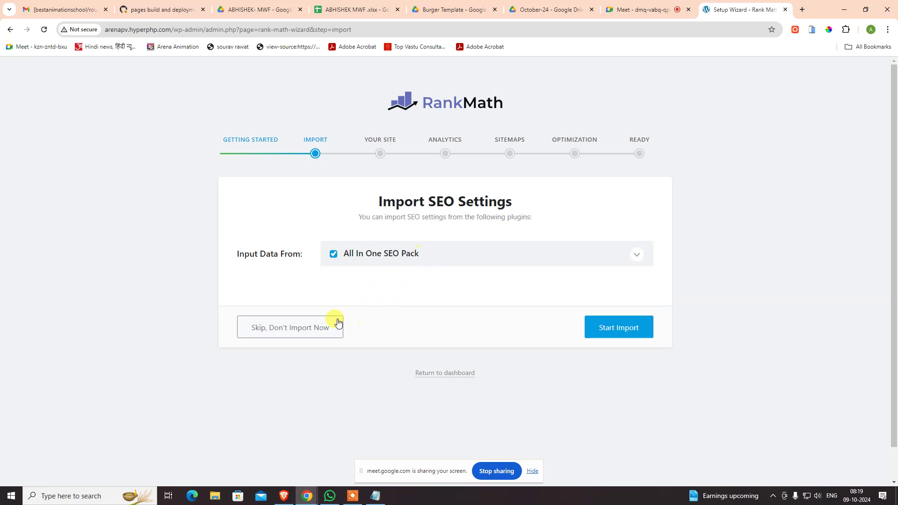
- Check the All In One SEO Pack import options and skip importing SEO settings
click(488, 260)
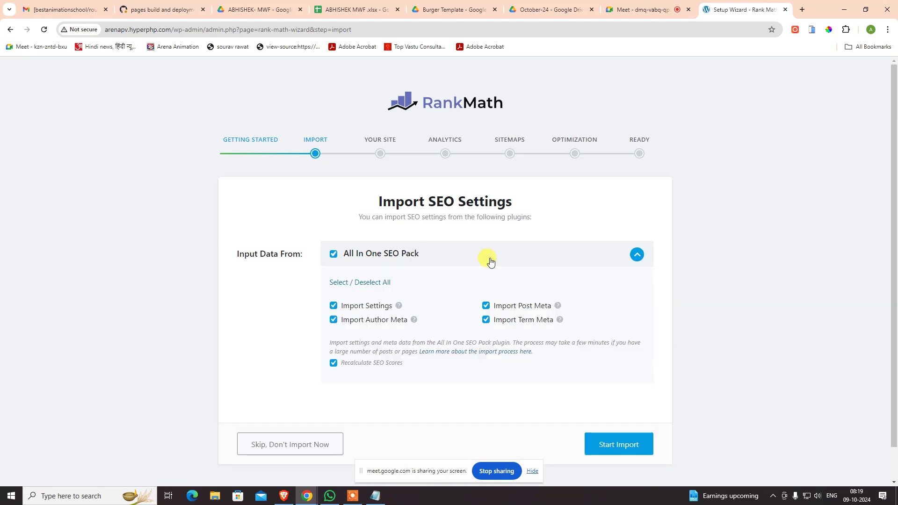
click(489, 261)
click(295, 329)
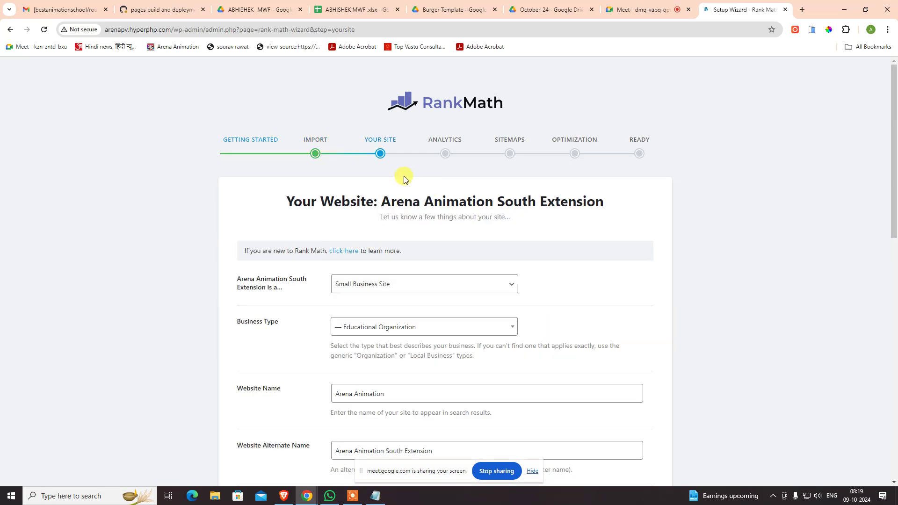
- Review the website details on the Your Site page and go to the wizard's Analytics step
scroll(383, 262, down, 3)
scroll(440, 261, down, 10)
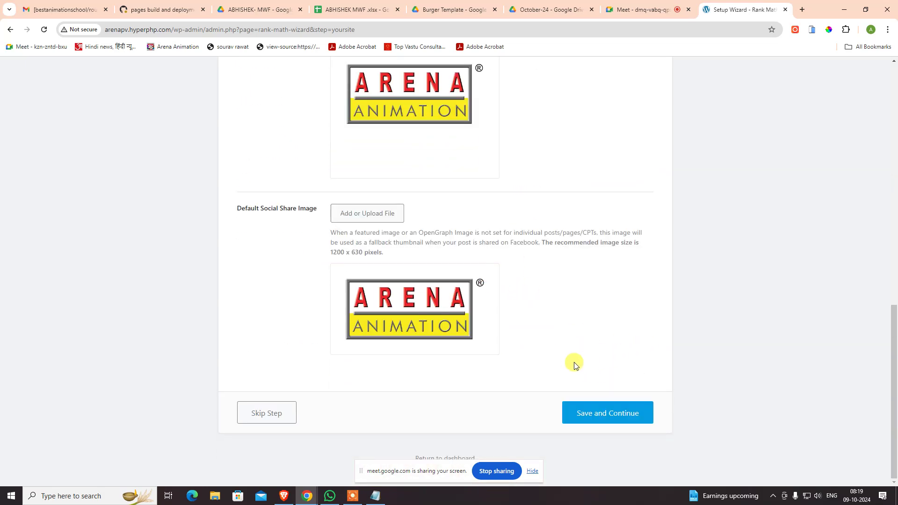
scroll(672, 307, up, 10)
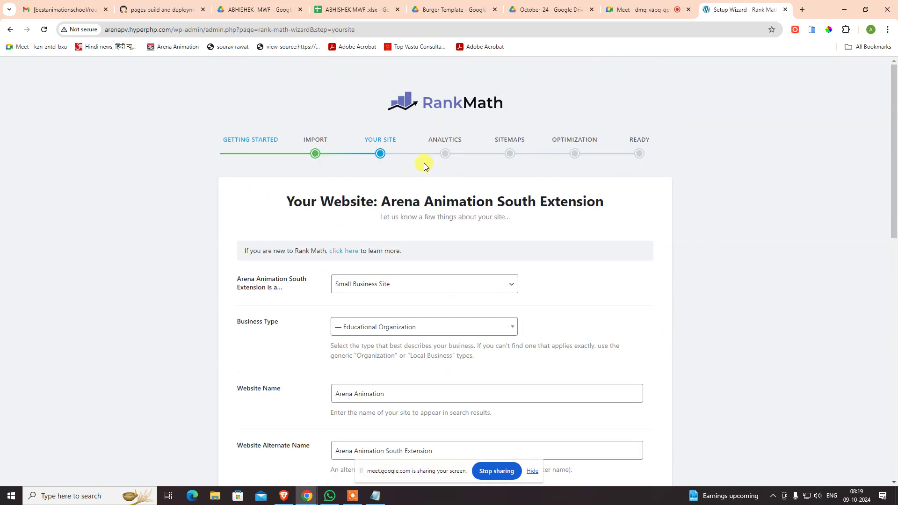
click(521, 147)
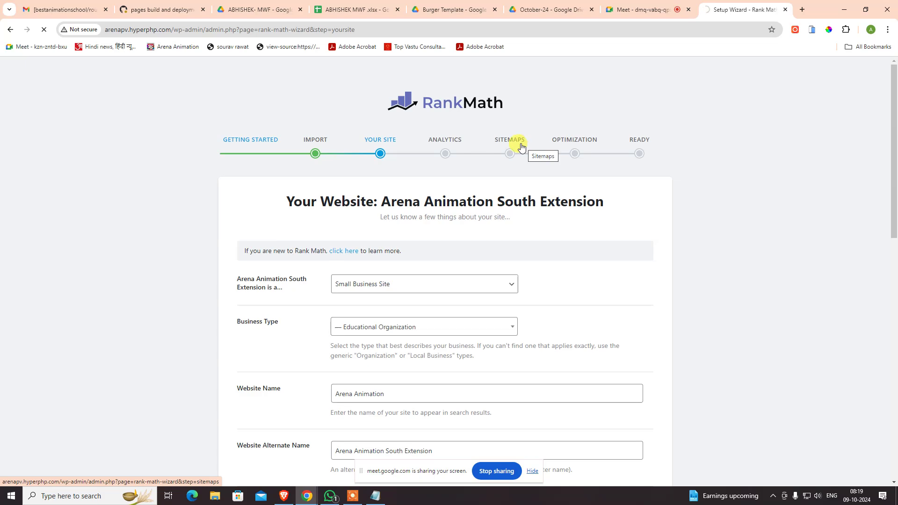
- Reconnect Rank Math to the existing Google account, grant it access, and check the Search Console and Analytics sections
scroll(467, 300, down, 3)
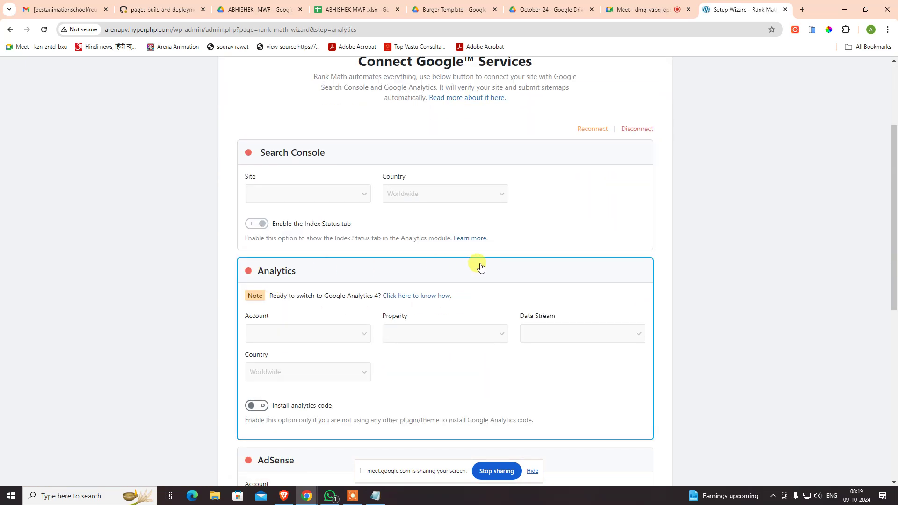
click(304, 199)
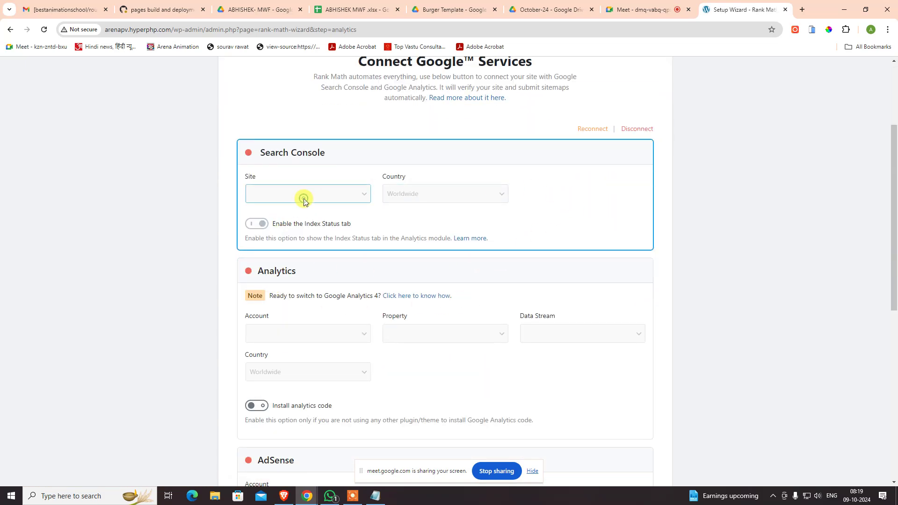
click(595, 129)
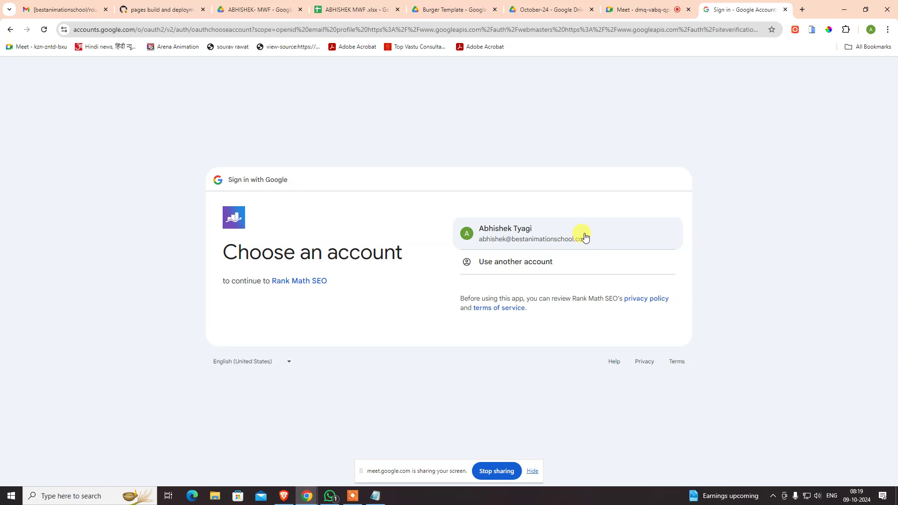
click(585, 238)
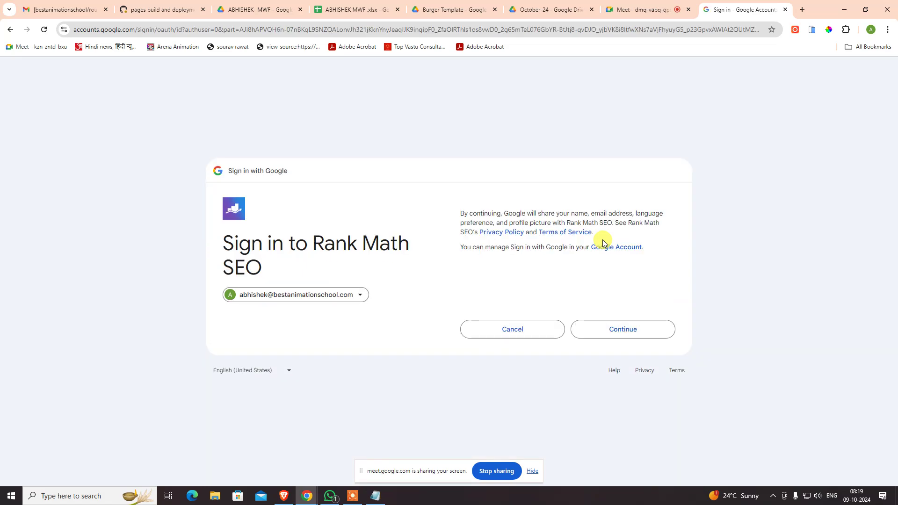
click(627, 335)
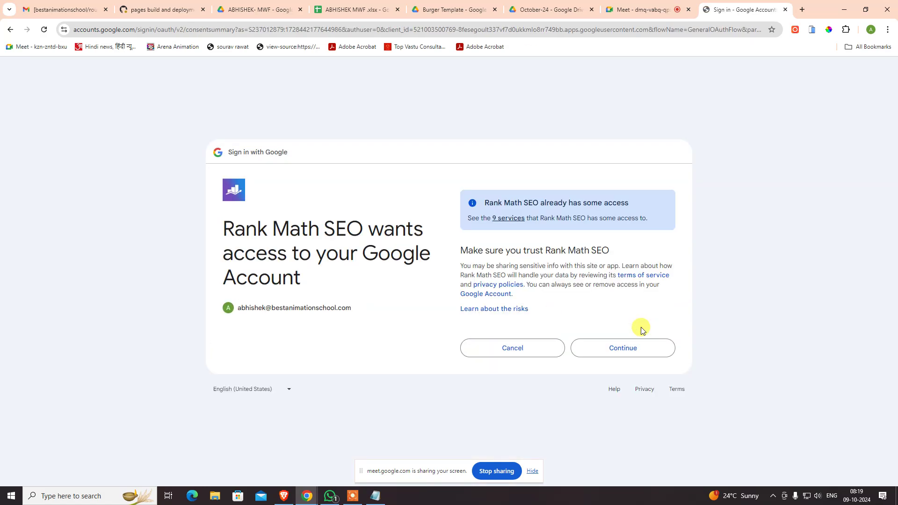
click(627, 357)
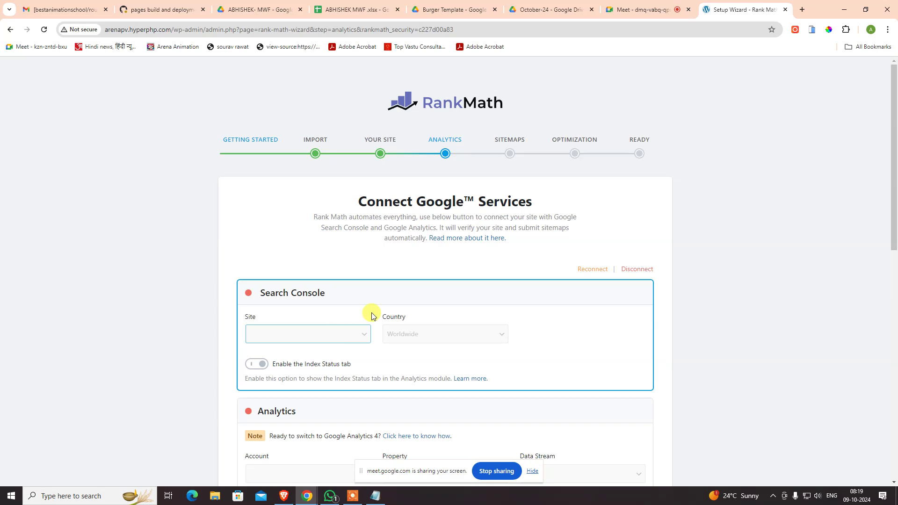
scroll(402, 362, down, 4)
scroll(400, 356, up, 4)
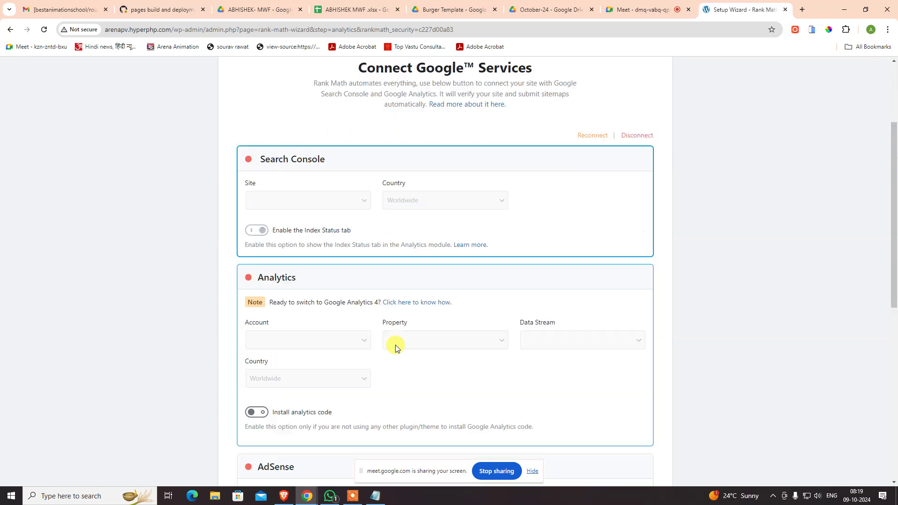
- Search Google for "googlesearchconsole" in a new tab and open Google Search Console
click(801, 9)
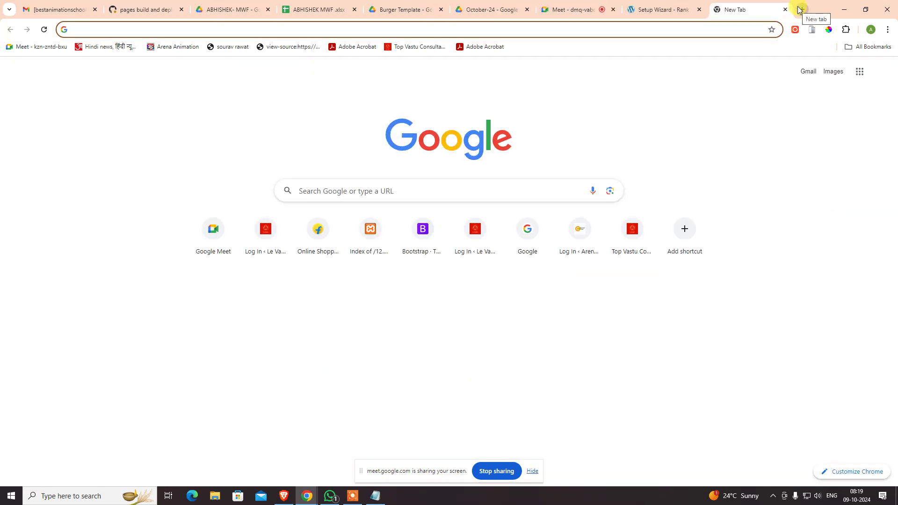
text(googles)
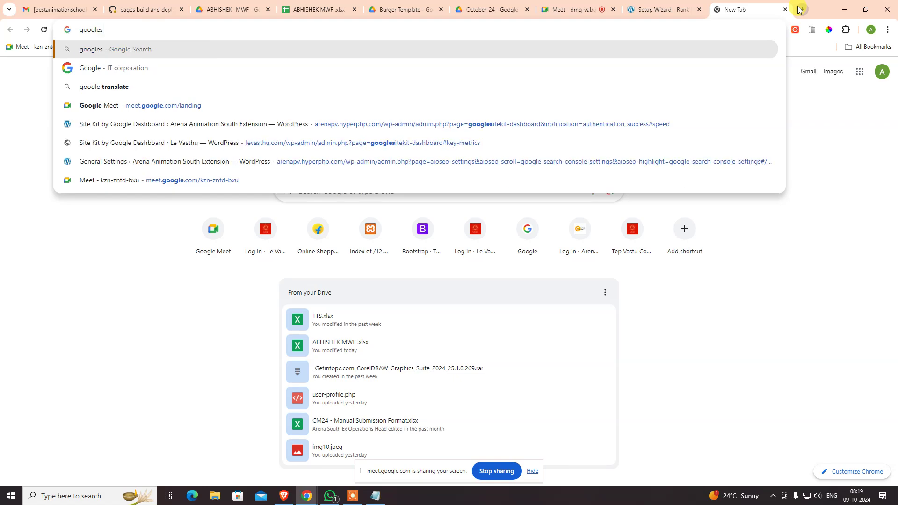
text(earch)
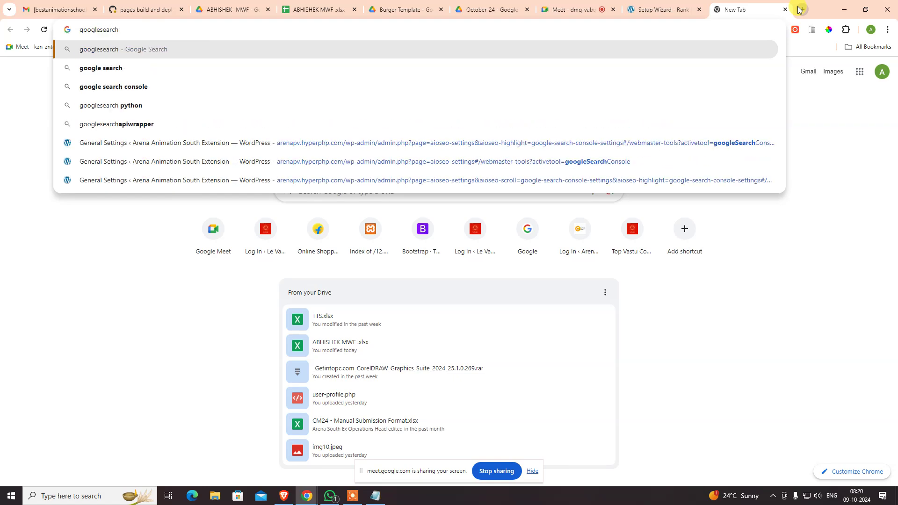
text(console)
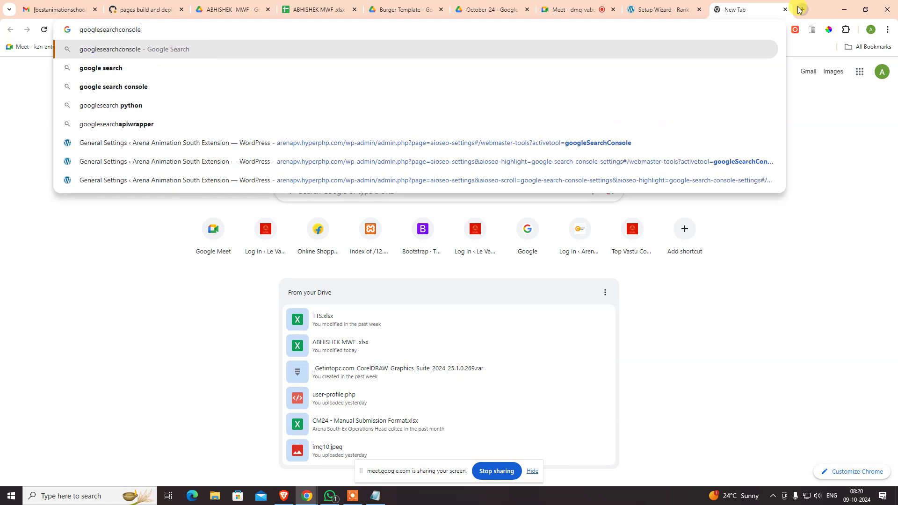
key(Return)
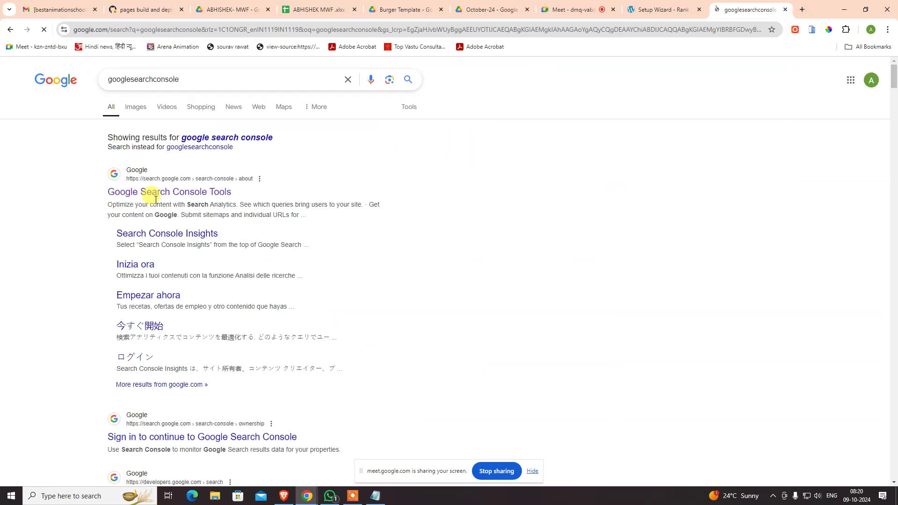
click(159, 194)
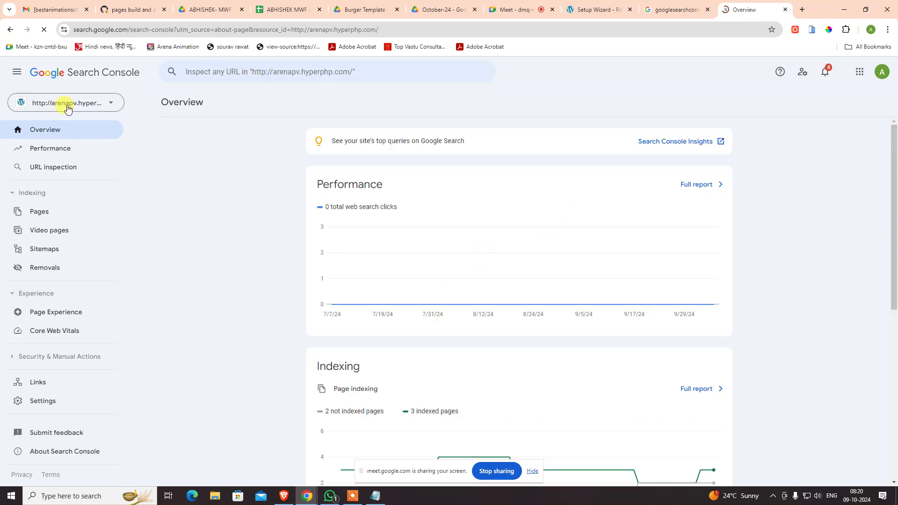
click(67, 102)
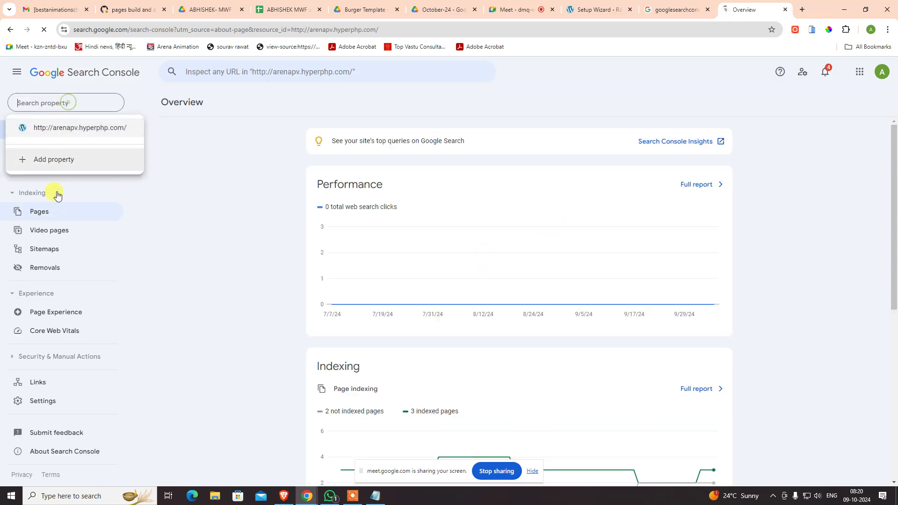
click(52, 400)
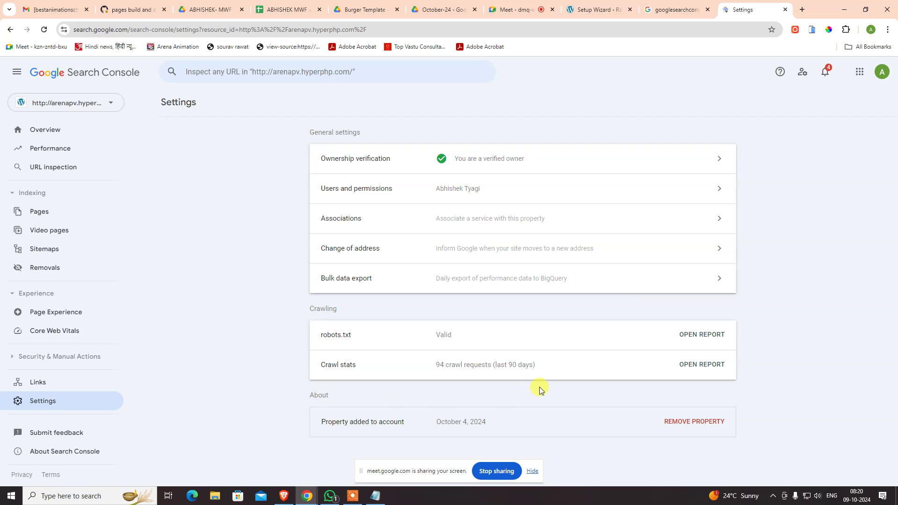
click(682, 423)
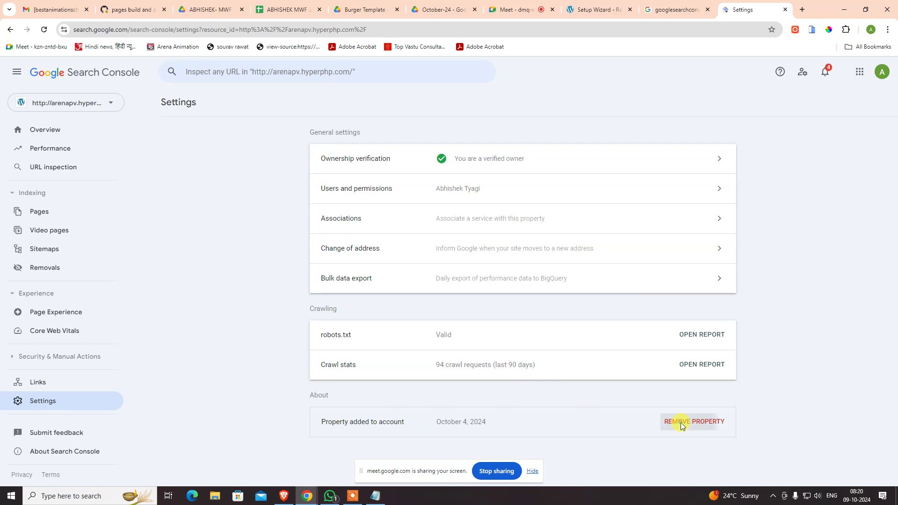
click(526, 321)
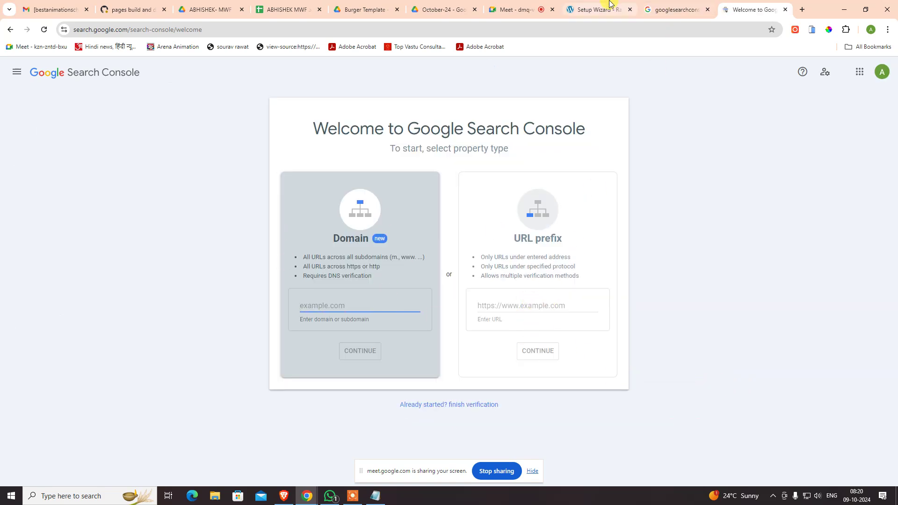
- Copy the arenapv.hyperphp.com address from the Rank Math wizard page and enter it as a URL prefix property in Search Console
click(597, 9)
drag(173, 31, 96, 30)
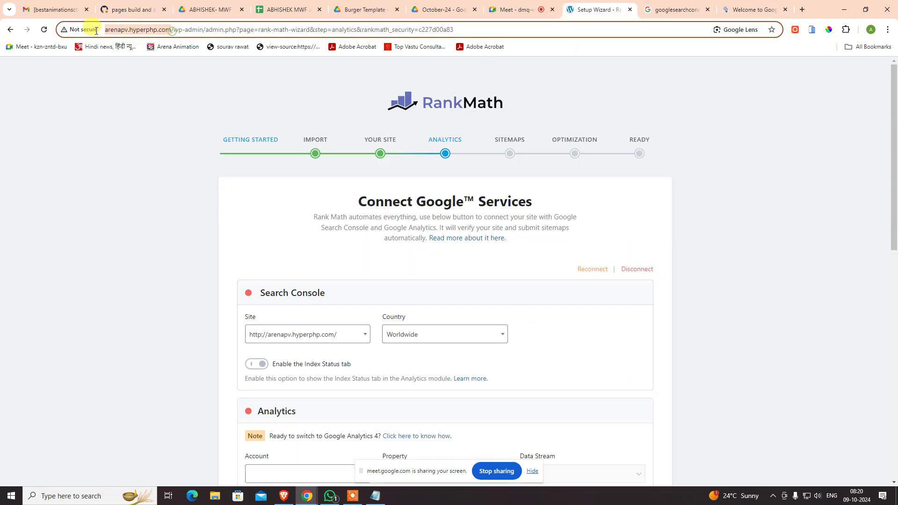
key(ctrl+c)
click(748, 9)
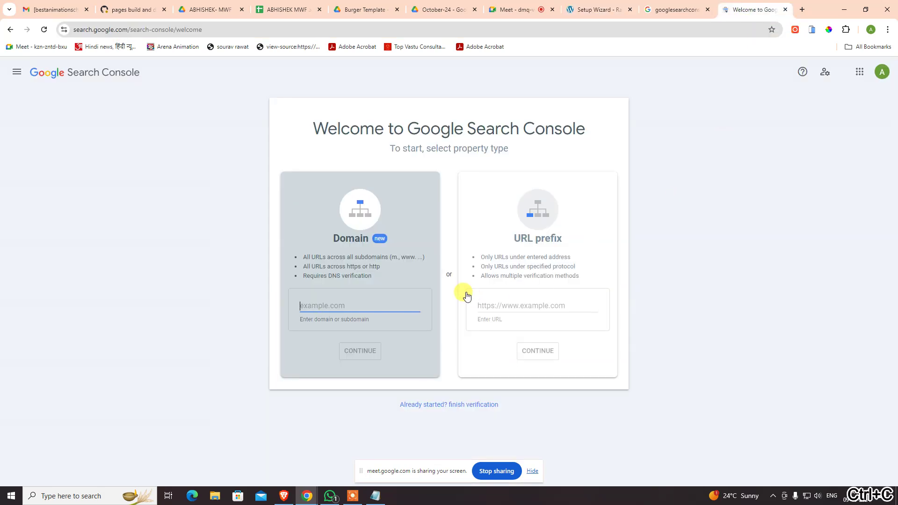
click(481, 305)
key(ctrl+v)
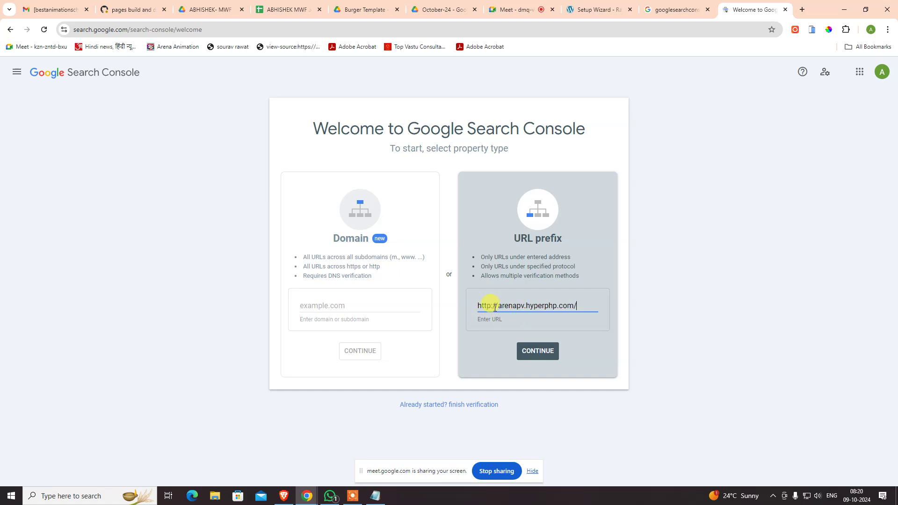
- Check the signed-in Google account, submit the URL prefix property for verification, and review its Overview page
click(892, 80)
click(679, 106)
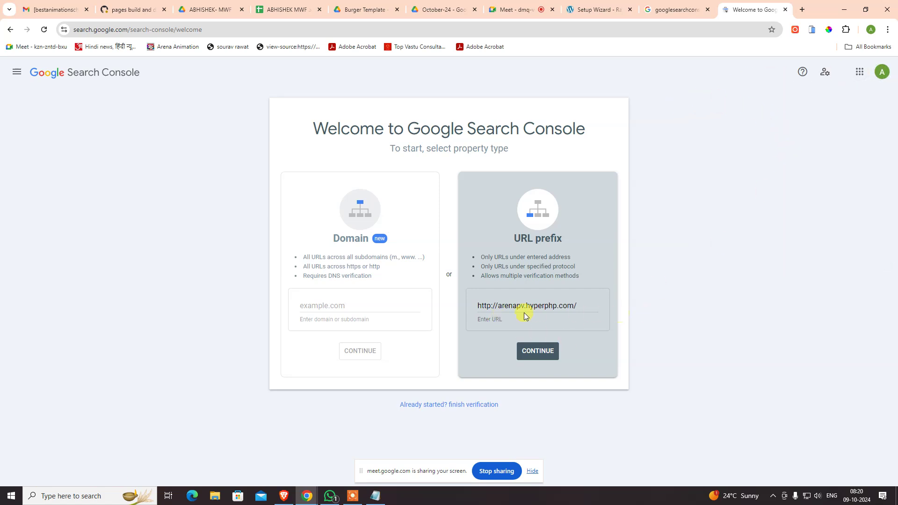
click(541, 358)
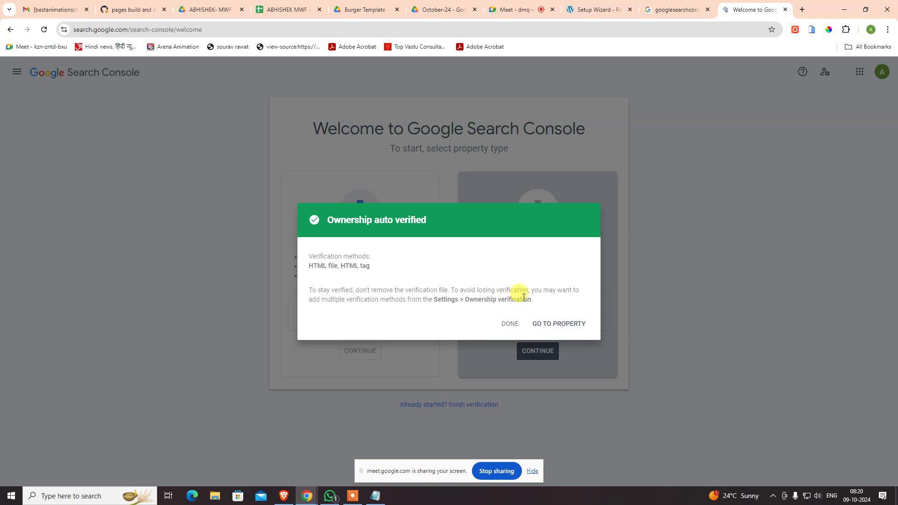
click(574, 322)
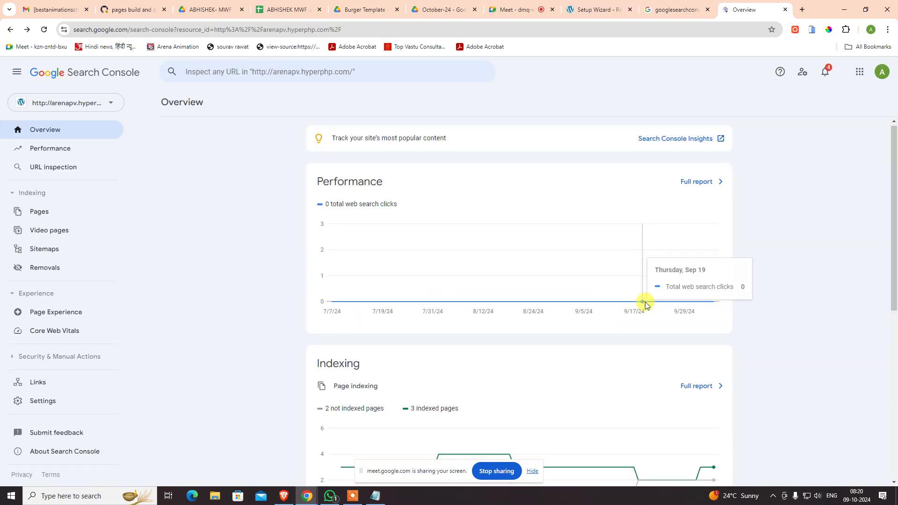
scroll(591, 165, down, 3)
- Check the Search Console site and the available Analytics accounts in the Rank Math wizard's Analytics step
click(608, 9)
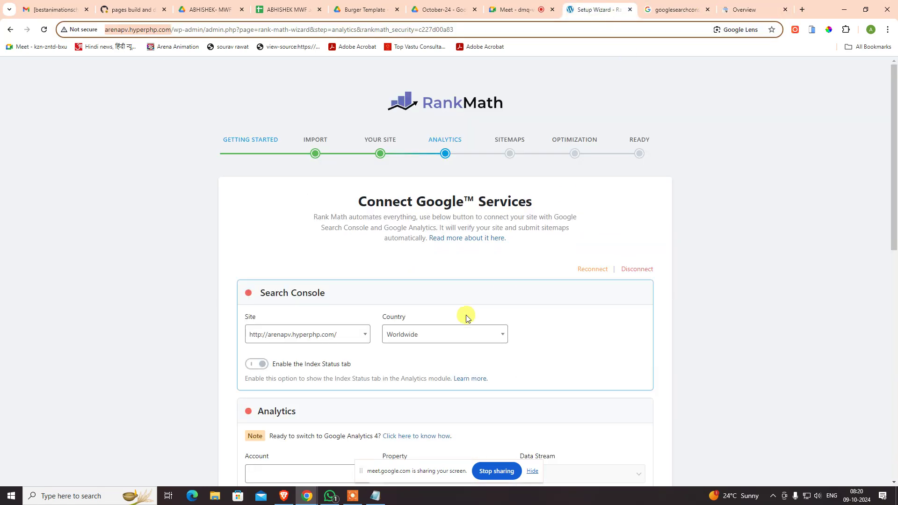
scroll(465, 315, down, 3)
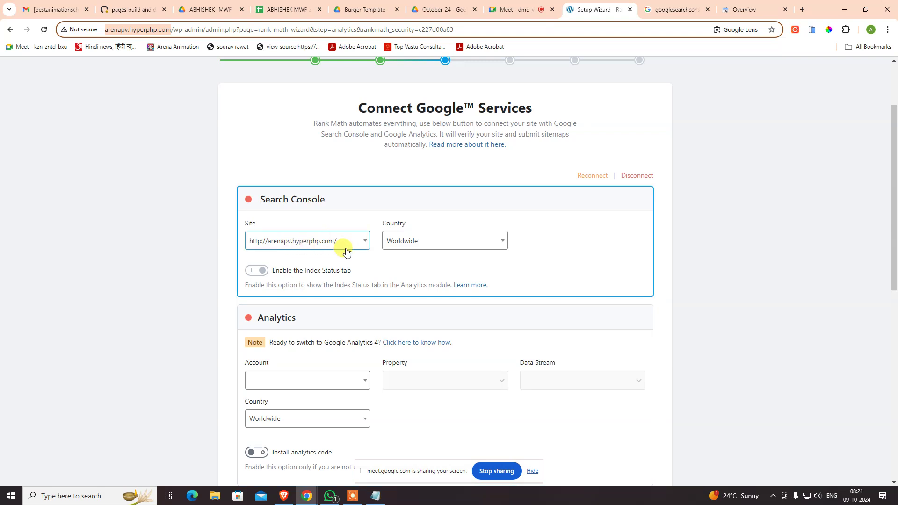
click(341, 378)
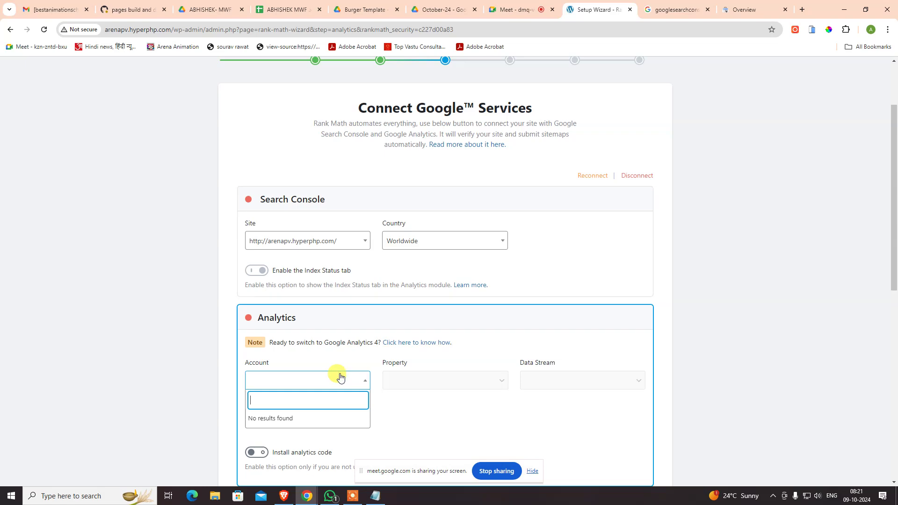
click(773, 224)
- Search Google for "google analytics login" in a new tab and sign in to Analytics from Google's Analytics page
click(739, 7)
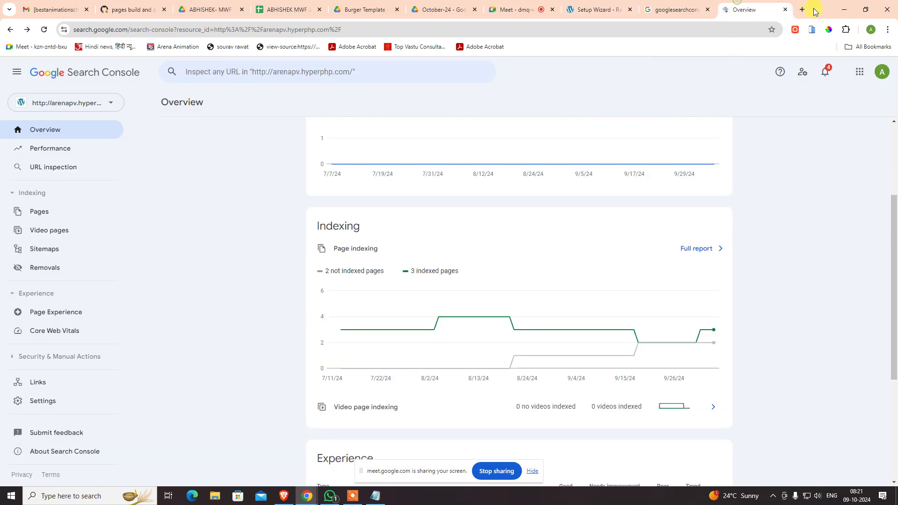
click(802, 11)
text(goog)
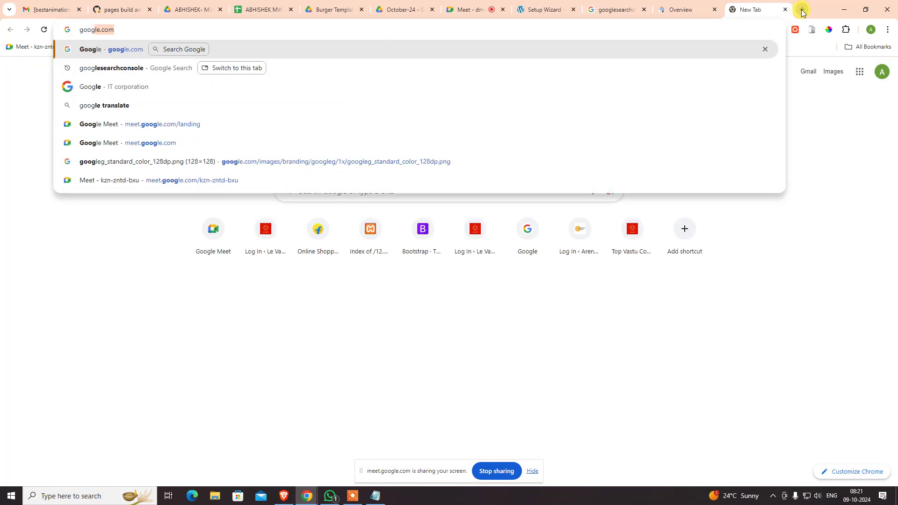
text(le ana)
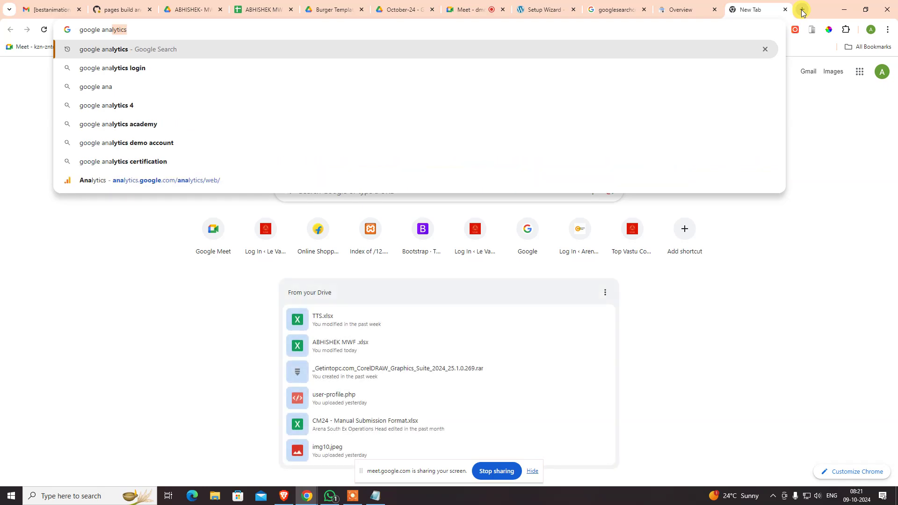
key(Down)
key(Return)
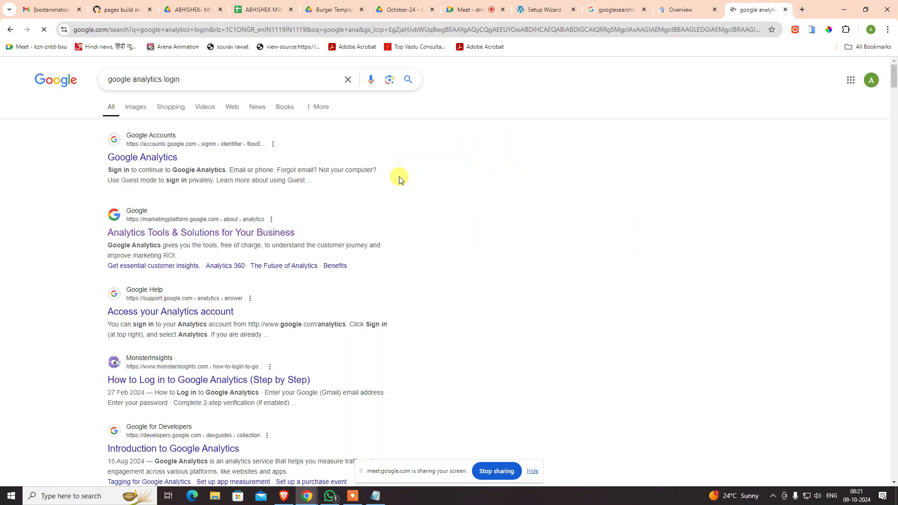
click(150, 231)
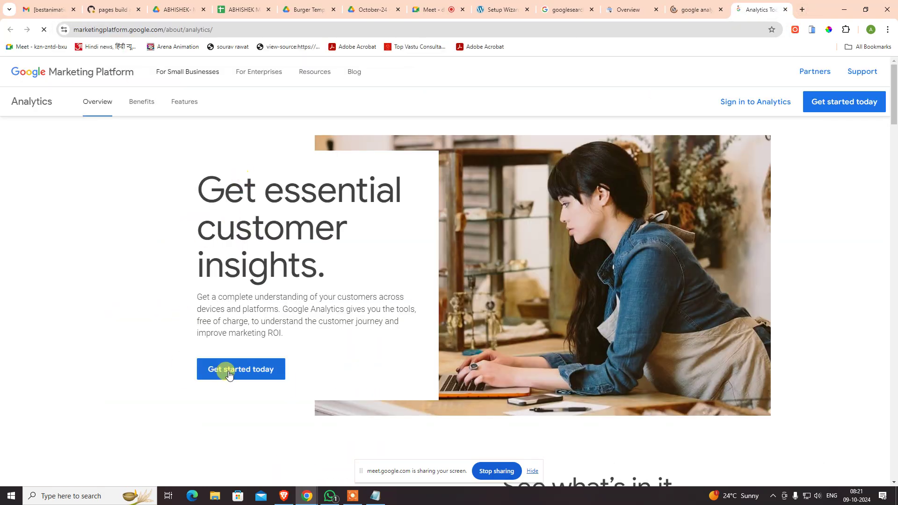
click(746, 100)
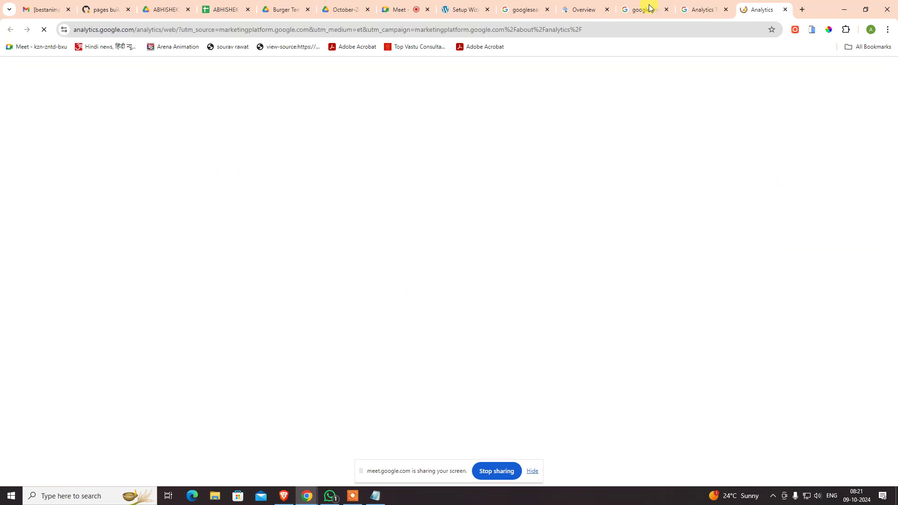
- Close the Analytics marketing page and both Google search results tabs
middle_click(691, 4)
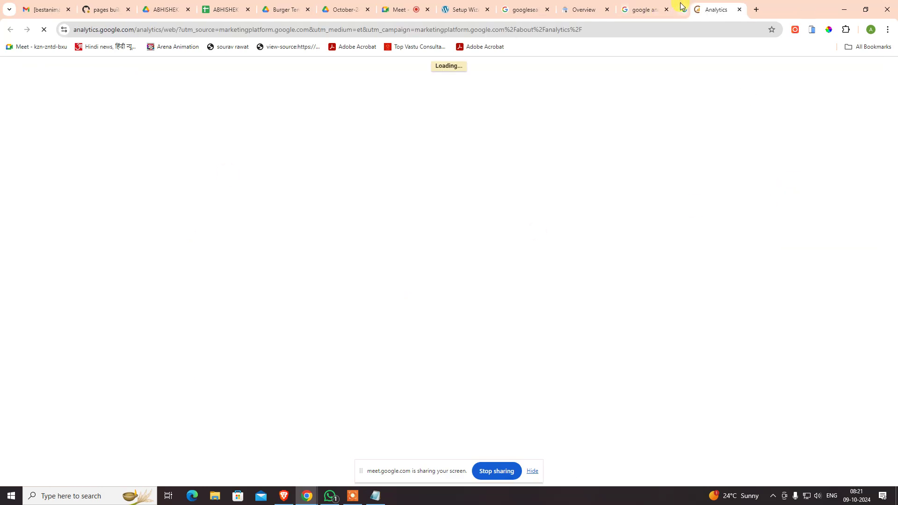
middle_click(522, 13)
middle_click(582, 15)
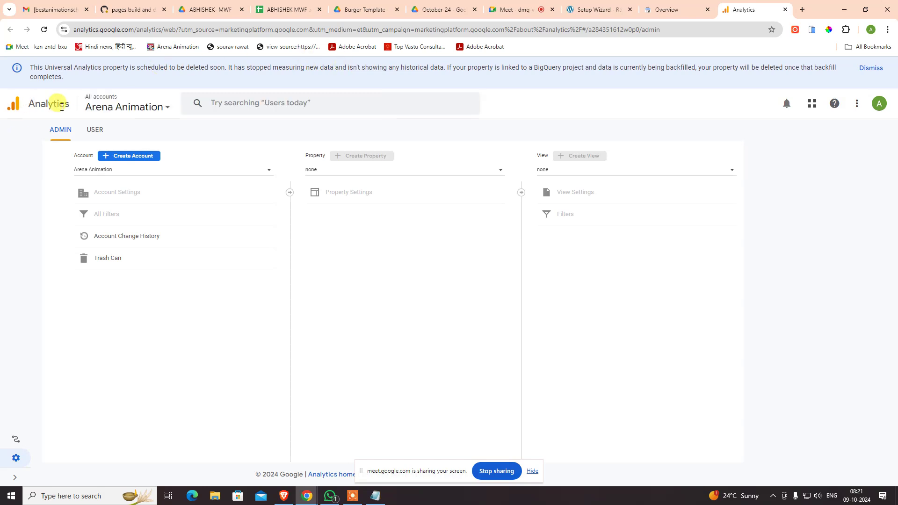
- Look through the existing Analytics accounts and the properties under Arena Hyperphp
click(131, 109)
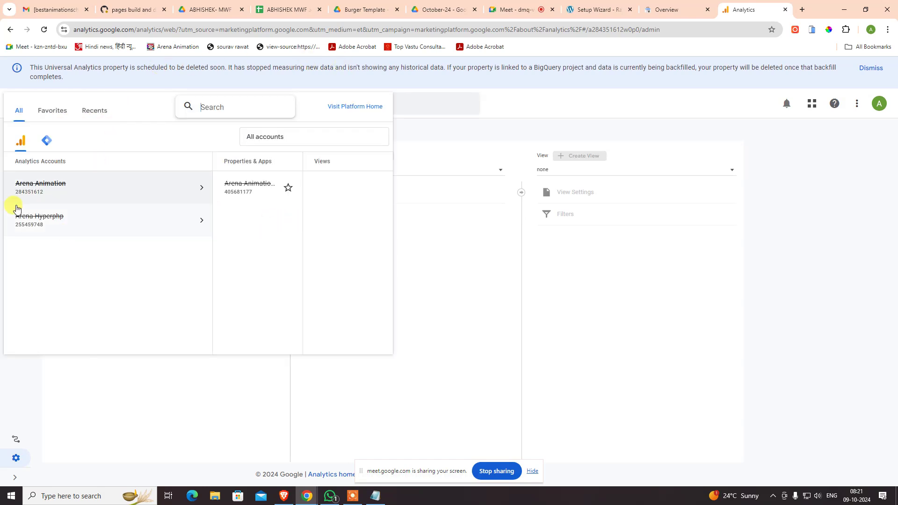
click(156, 223)
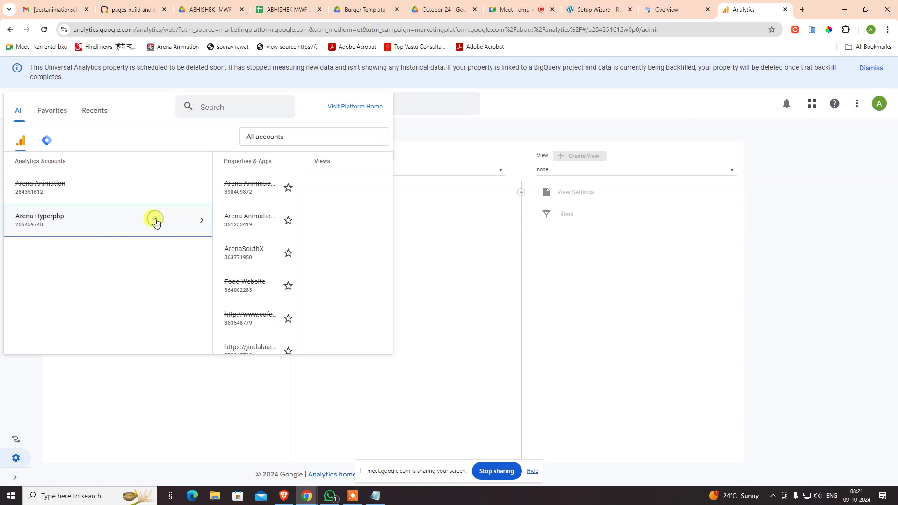
scroll(262, 271, down, 2)
scroll(233, 260, up, 2)
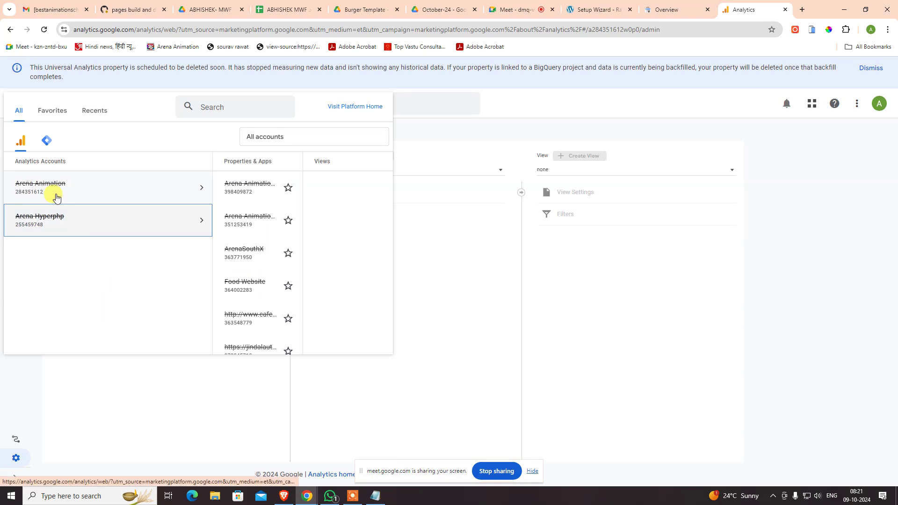
click(561, 116)
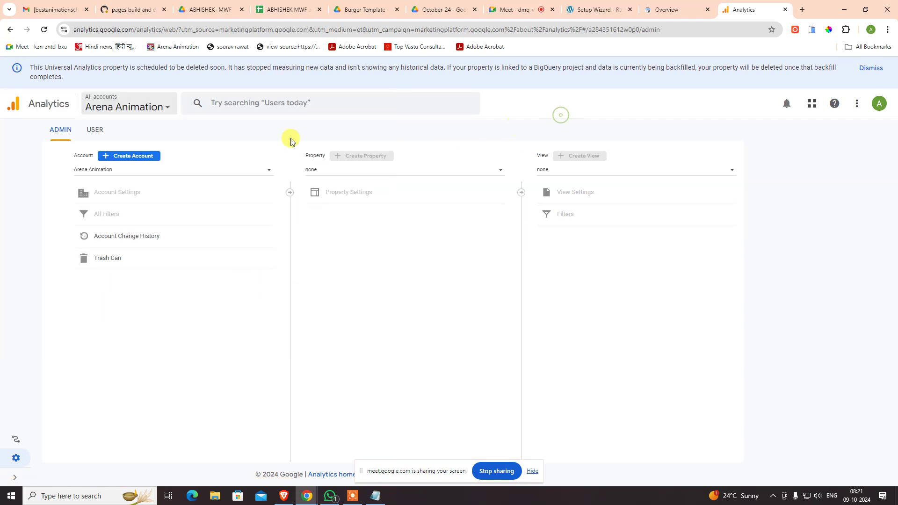
- Start creating a new Analytics account and name it ArenaPV
click(134, 156)
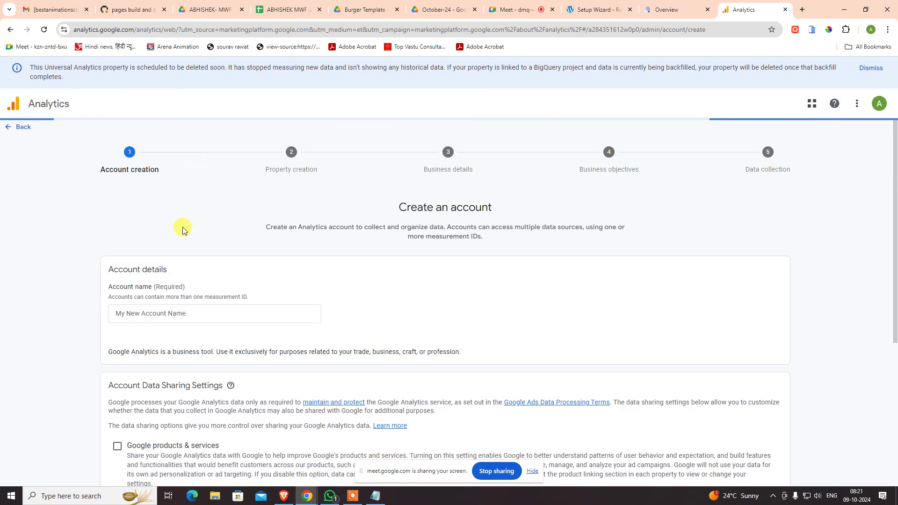
click(211, 313)
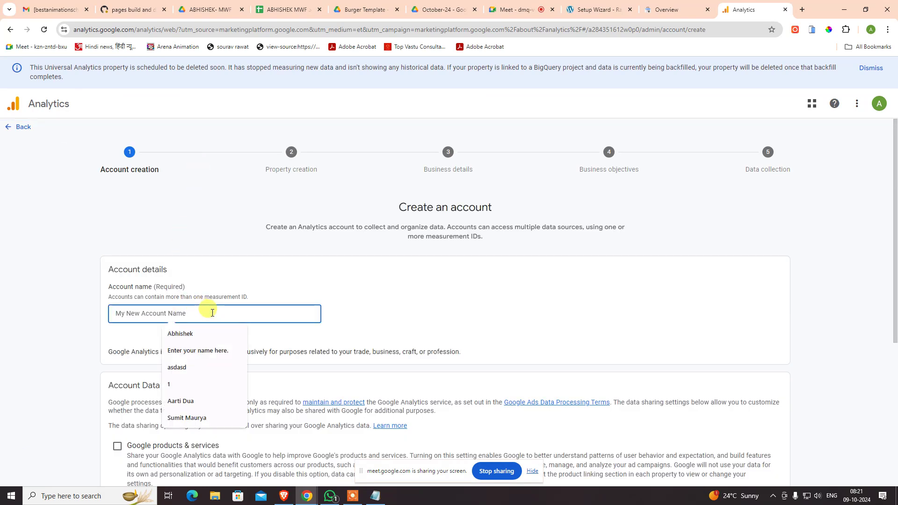
text(Arena)
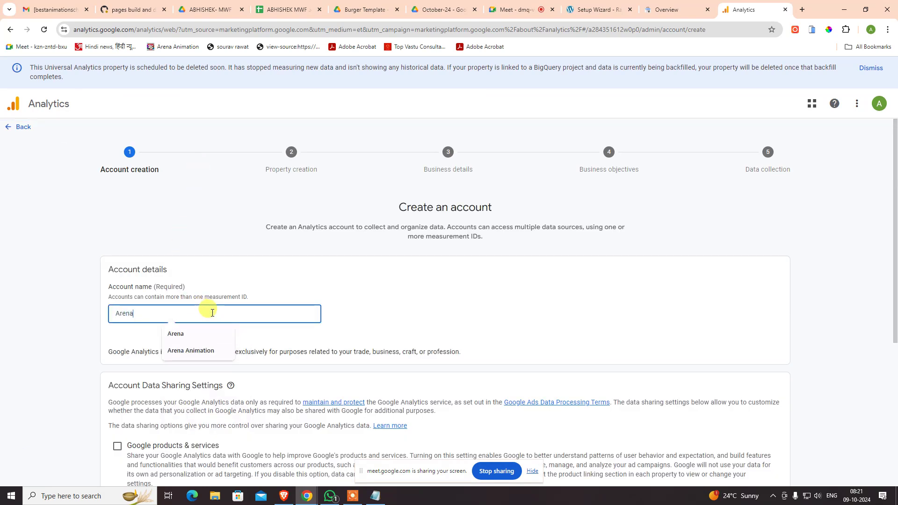
text(P)
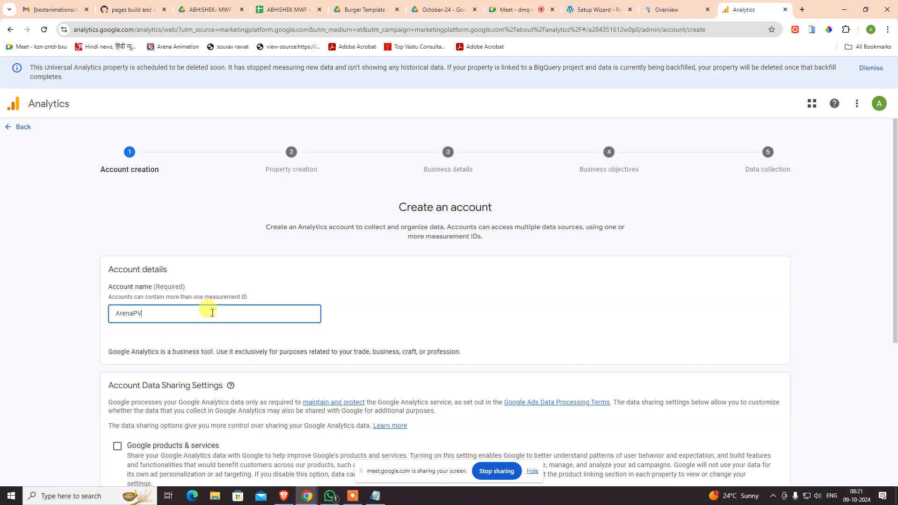
text(V)
- Enable data sharing for Google products & services and continue to property creation
scroll(140, 235, down, 4)
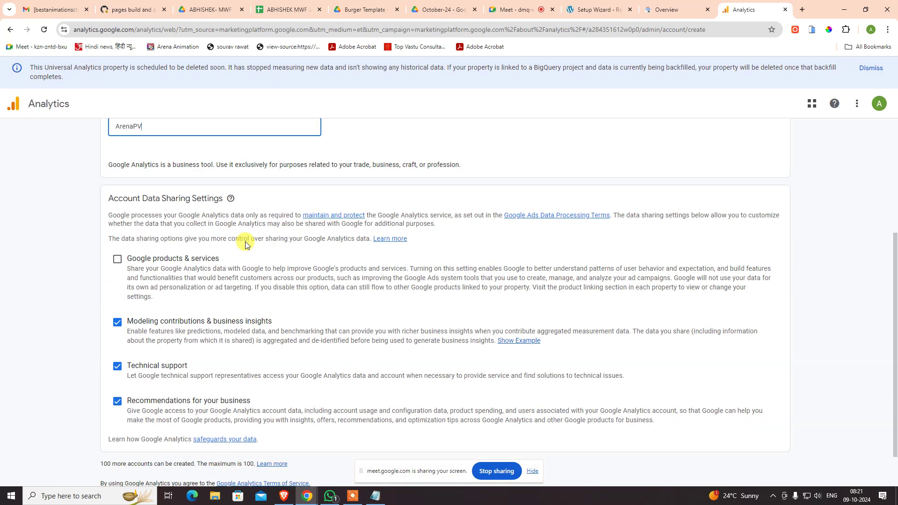
click(117, 259)
scroll(123, 259, down, 1)
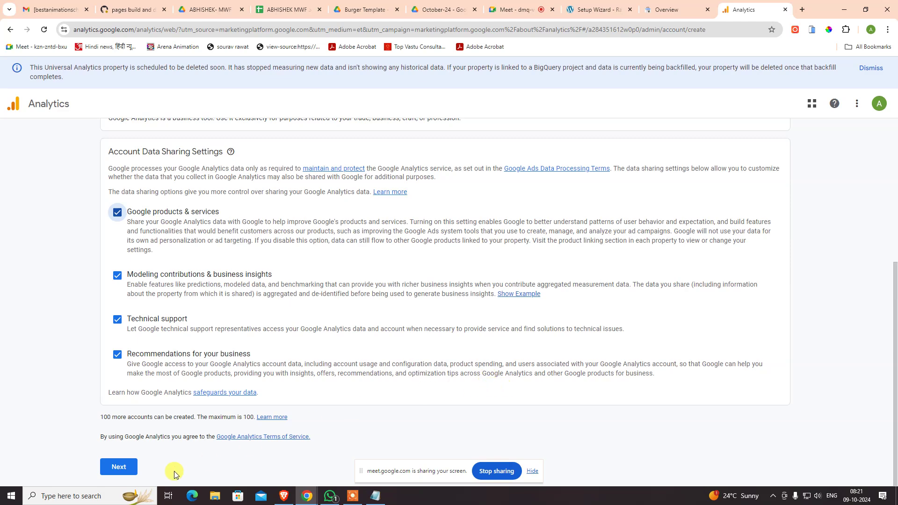
click(118, 467)
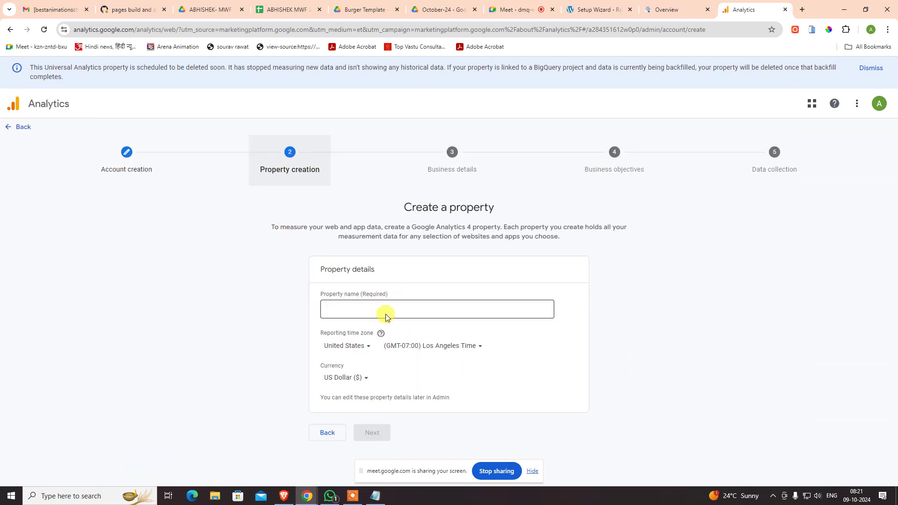
- Set the property's reporting time zone country to India and name the property after the arenapv.hyperphp site
click(358, 346)
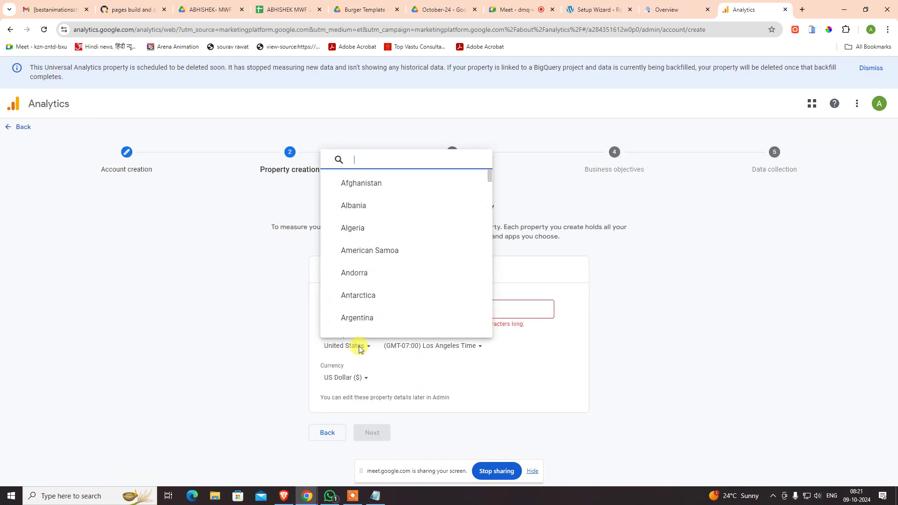
text(india)
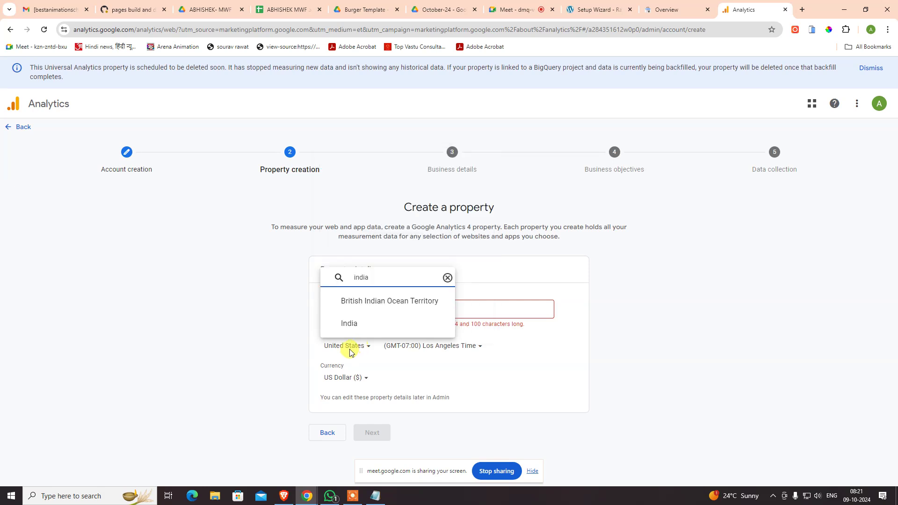
click(369, 322)
click(384, 306)
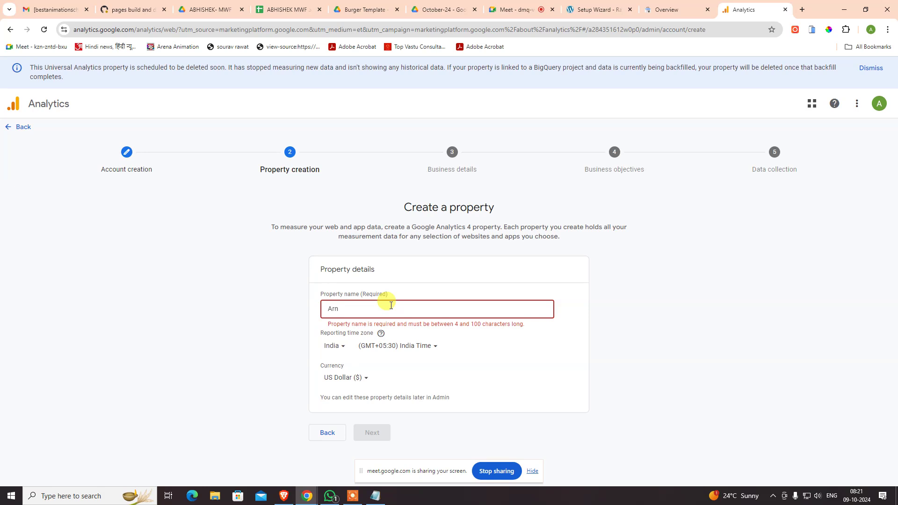
text(Aren)
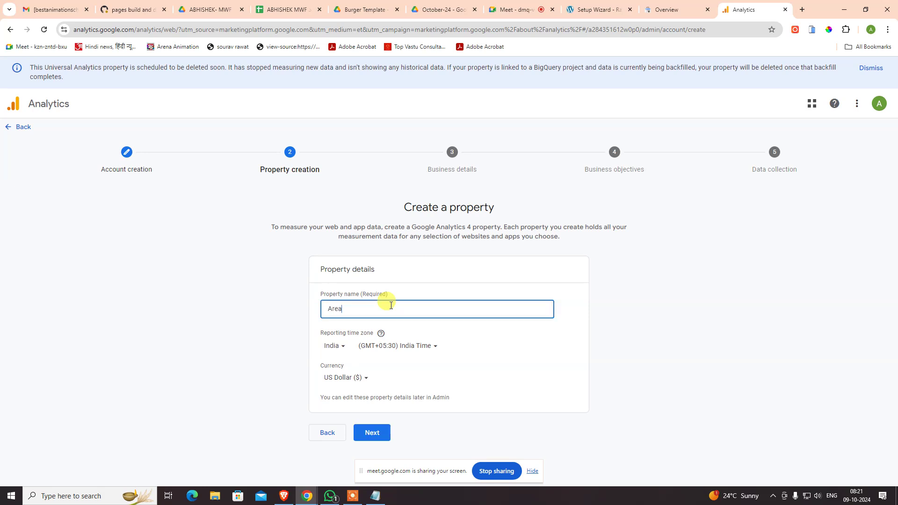
key(BackSpace)
text(napy.hyperphp)
- Set the property's currency to Indian Rupee (₹) and continue to the business details
click(350, 378)
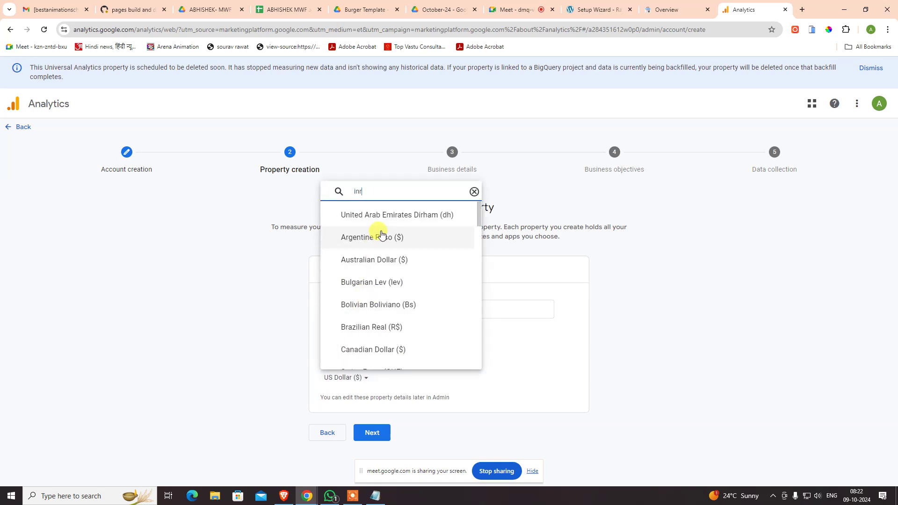
drag(368, 328, 304, 336)
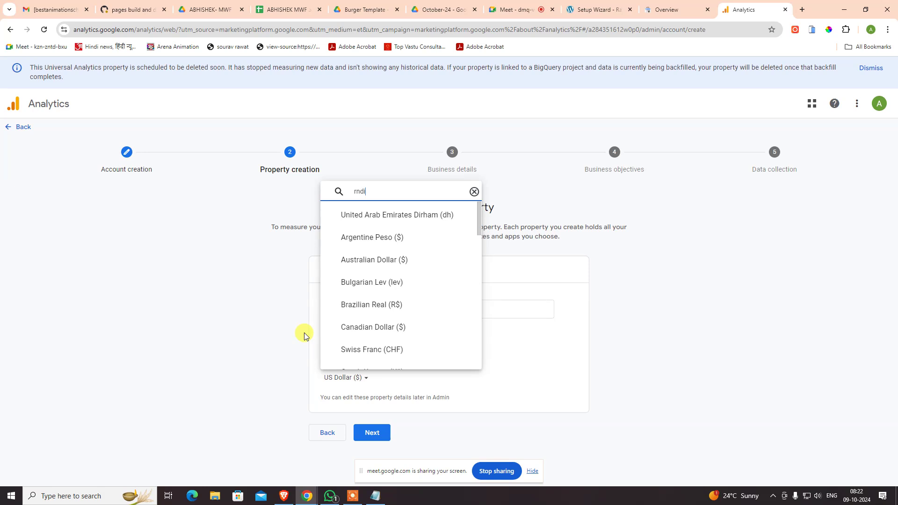
key(BackSpace)
key(BackSpace)
key(BackSpace)
key(BackSpace)
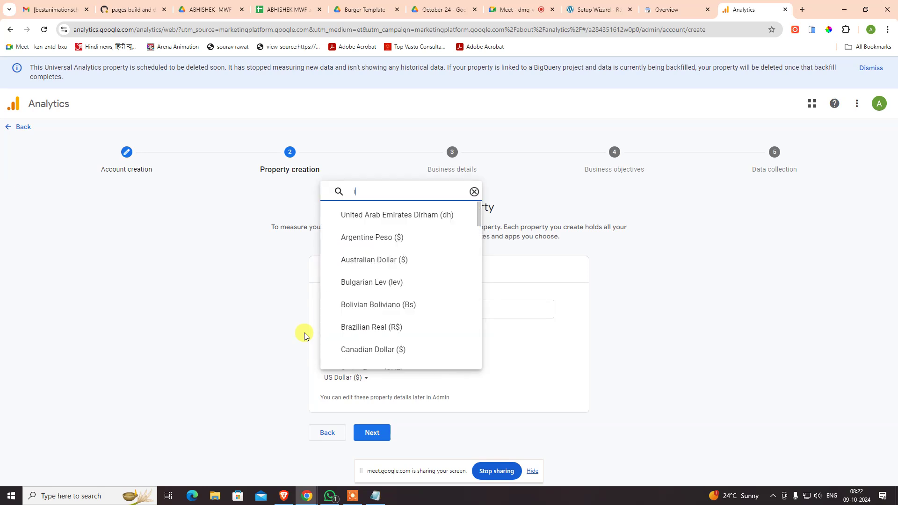
text(indian)
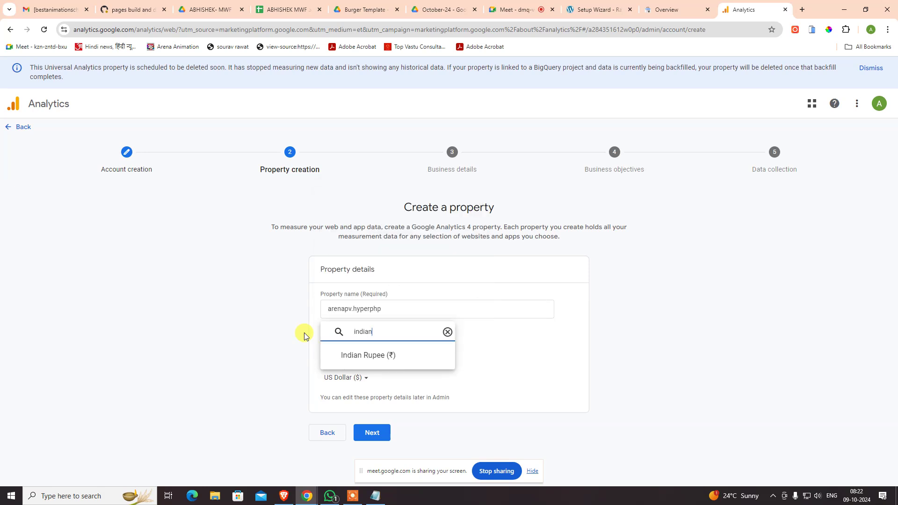
click(401, 355)
click(370, 431)
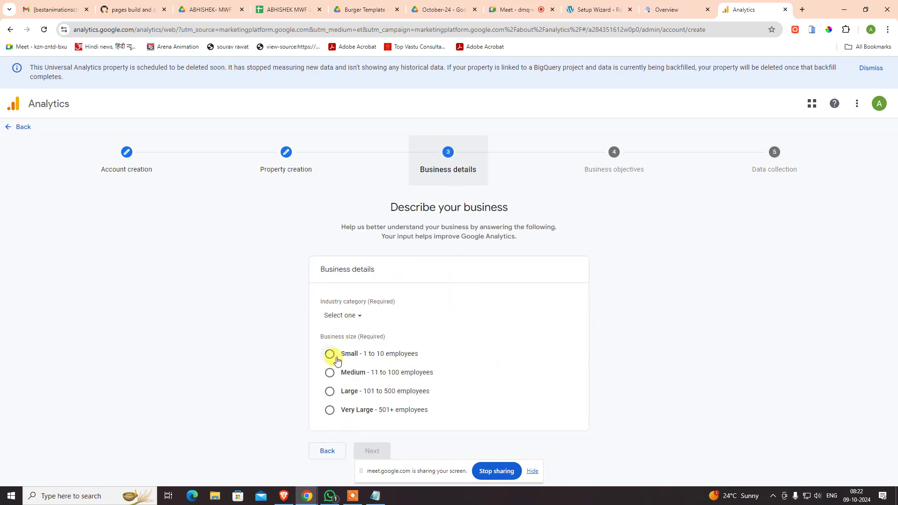
- Describe the business as Arts & Entertainment with a small size of 1 to 10 employees, and continue to the objectives
click(350, 315)
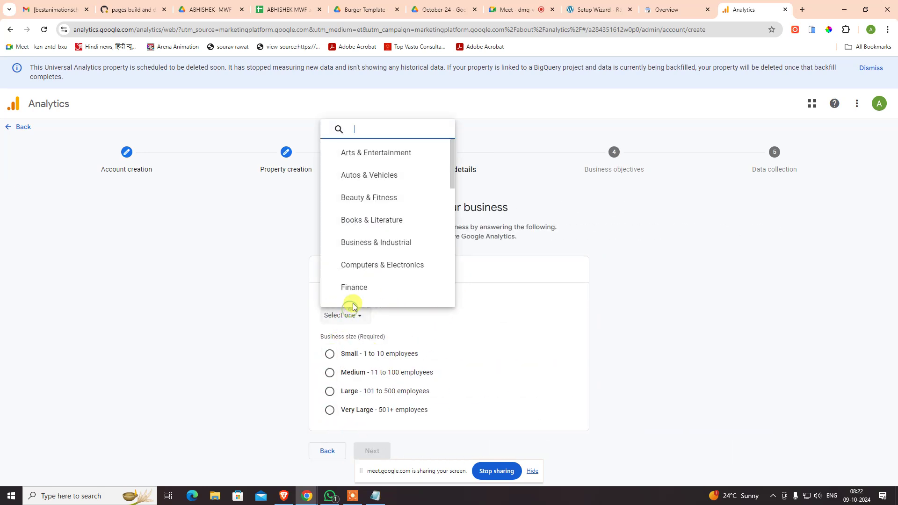
click(381, 153)
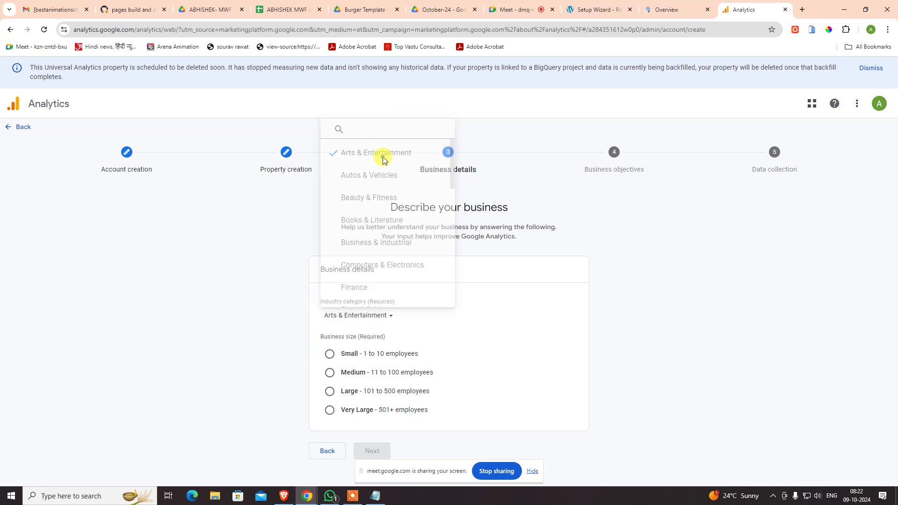
click(330, 355)
click(372, 451)
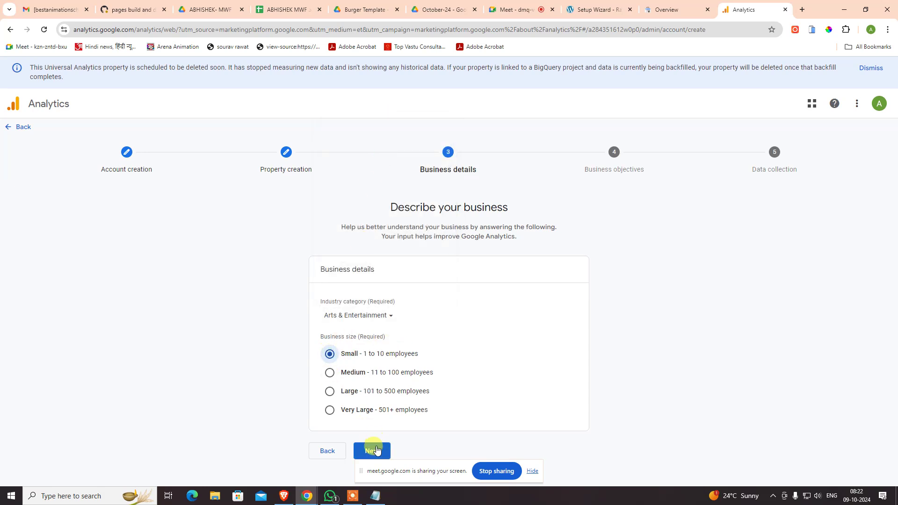
scroll(515, 271, down, 1)
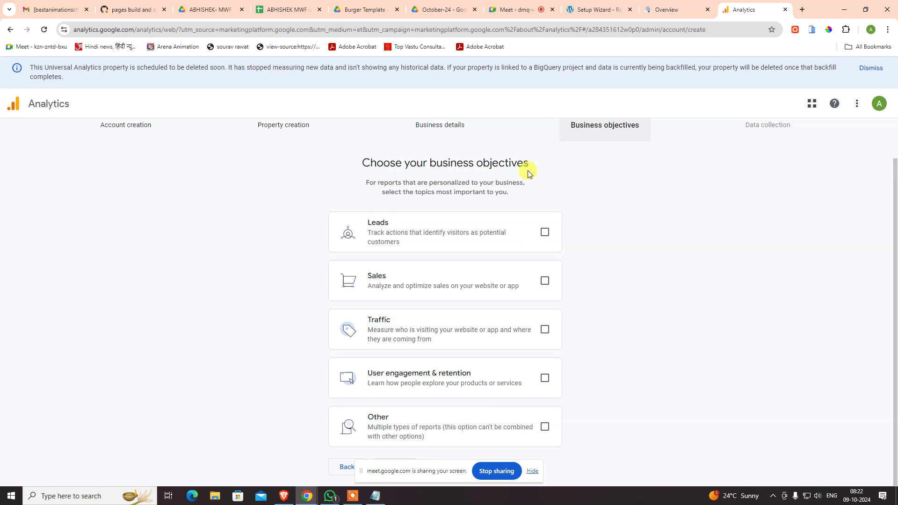
click(545, 234)
click(546, 283)
click(544, 329)
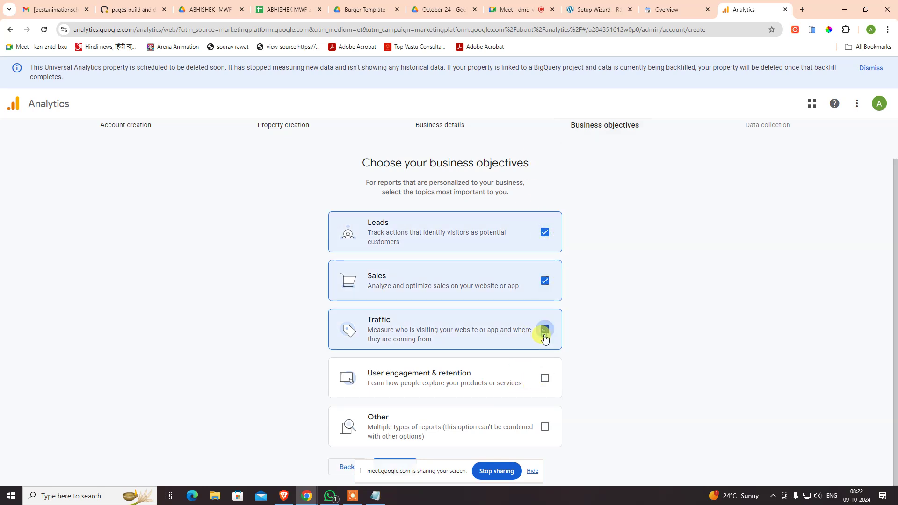
click(545, 379)
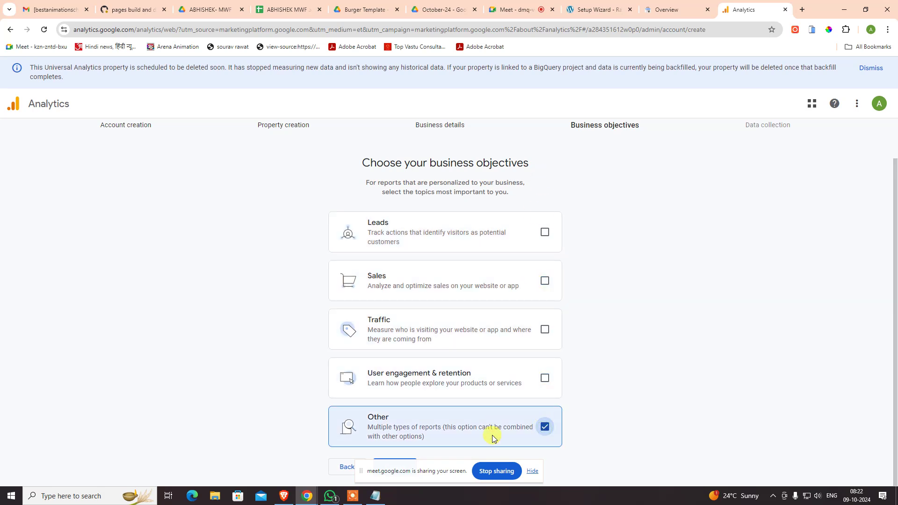
- Choose the User engagement & retention, Traffic, Sales and Leads objectives and create the account
click(545, 378)
click(545, 329)
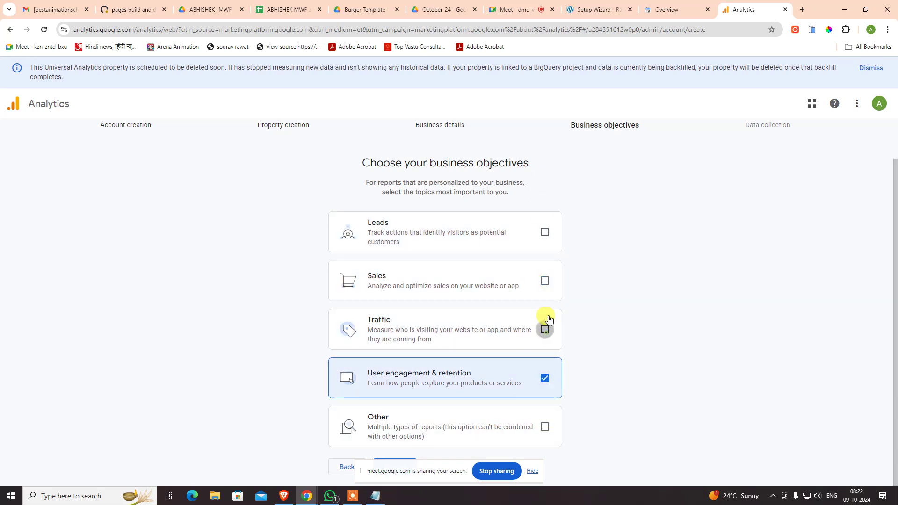
click(547, 280)
click(545, 232)
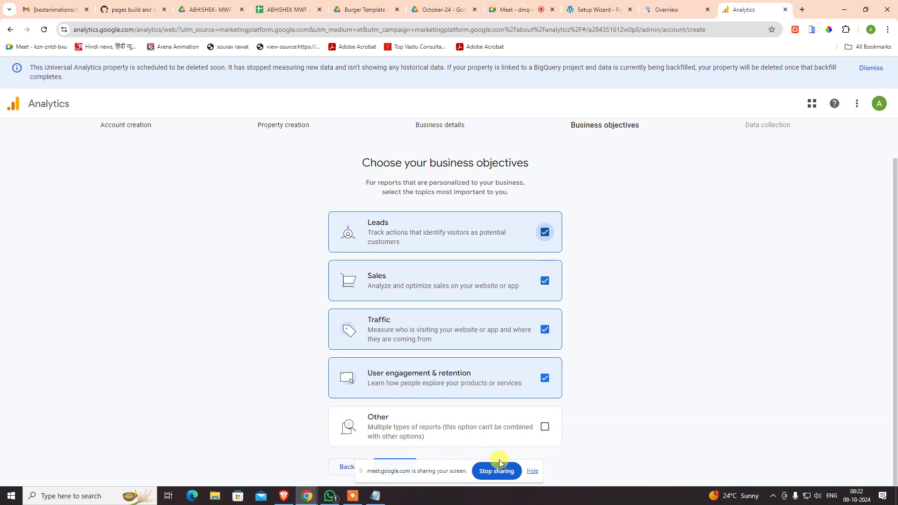
click(534, 471)
click(394, 467)
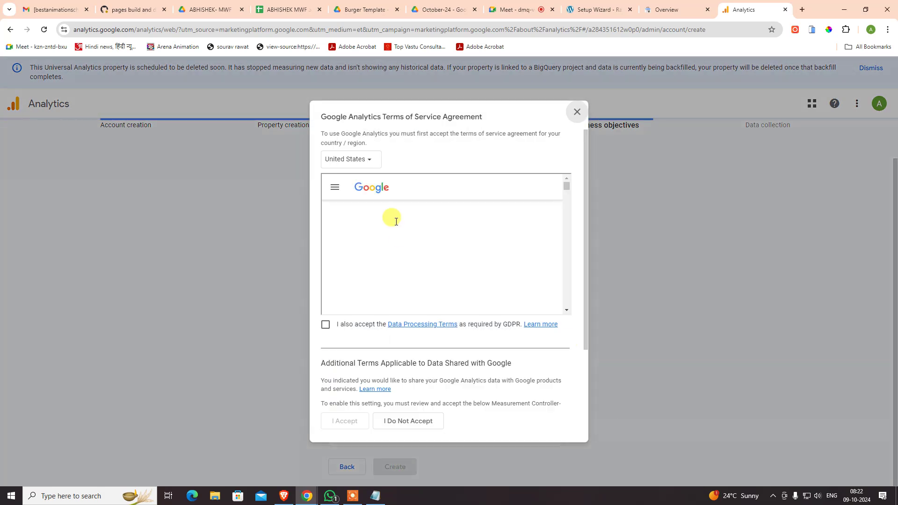
- Accept the Analytics terms of service, including the Data Processing Terms and the Measurement Controller-Controller Data Protection Terms
click(326, 324)
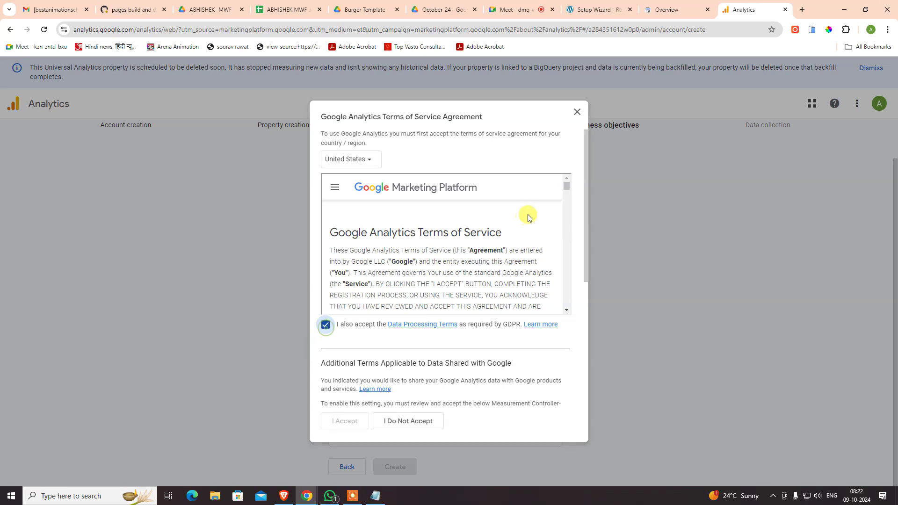
scroll(528, 214, down, 1)
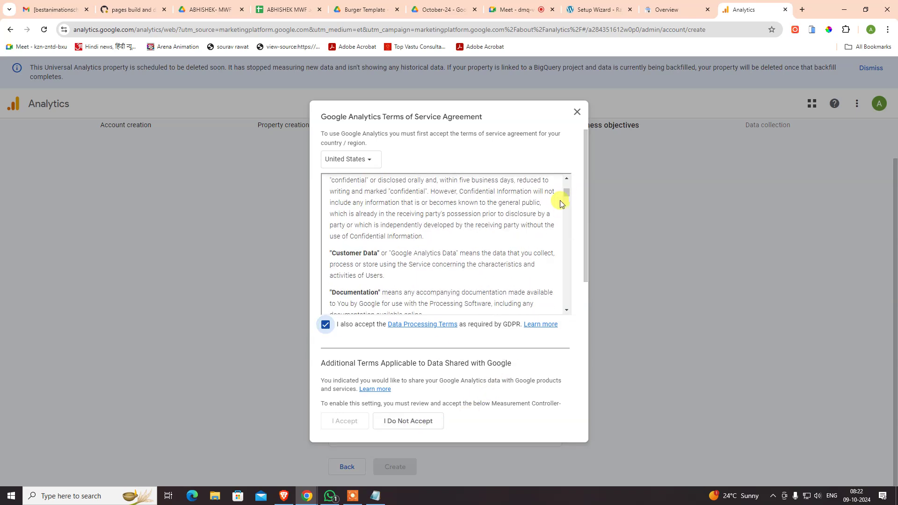
scroll(564, 232, down, 2)
scroll(564, 232, down, 1)
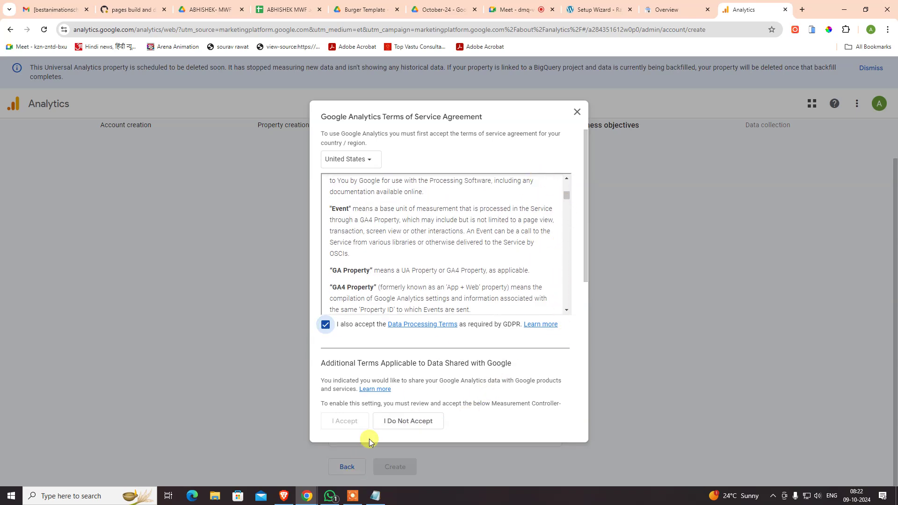
drag(566, 195, 568, 318)
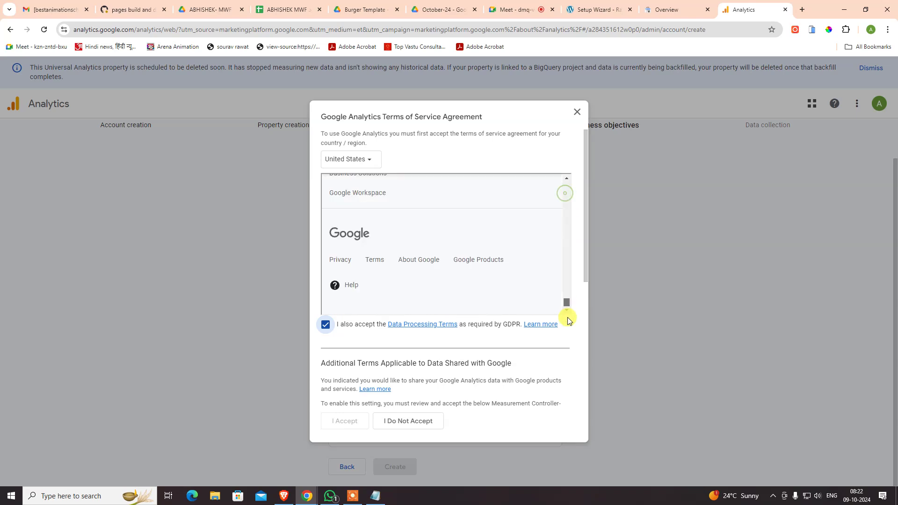
scroll(366, 276, down, 5)
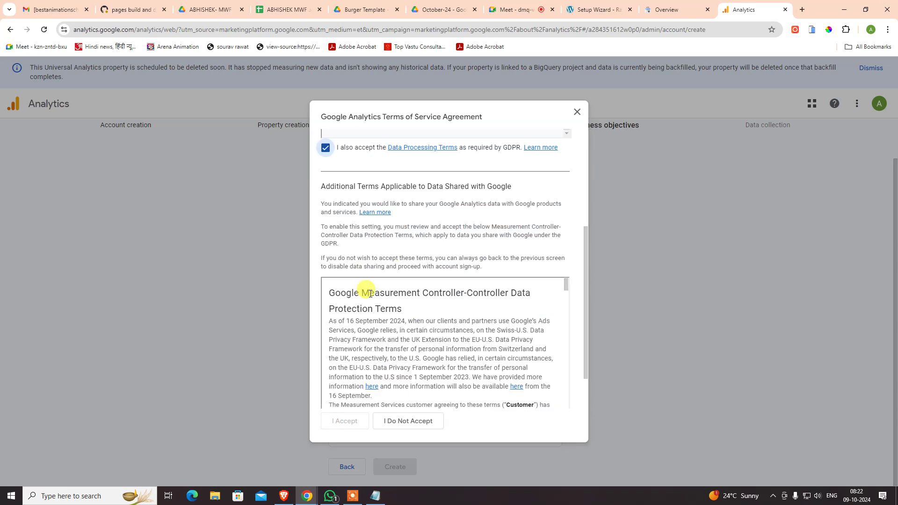
click(326, 390)
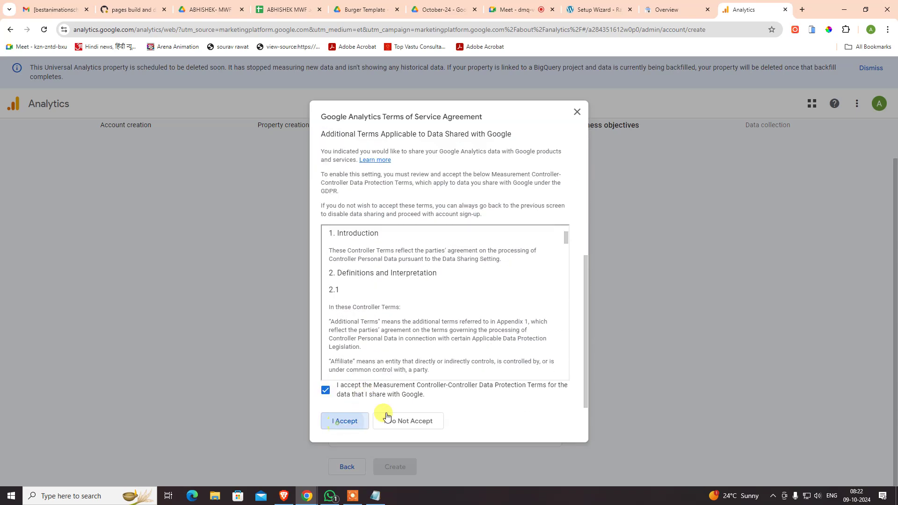
click(345, 421)
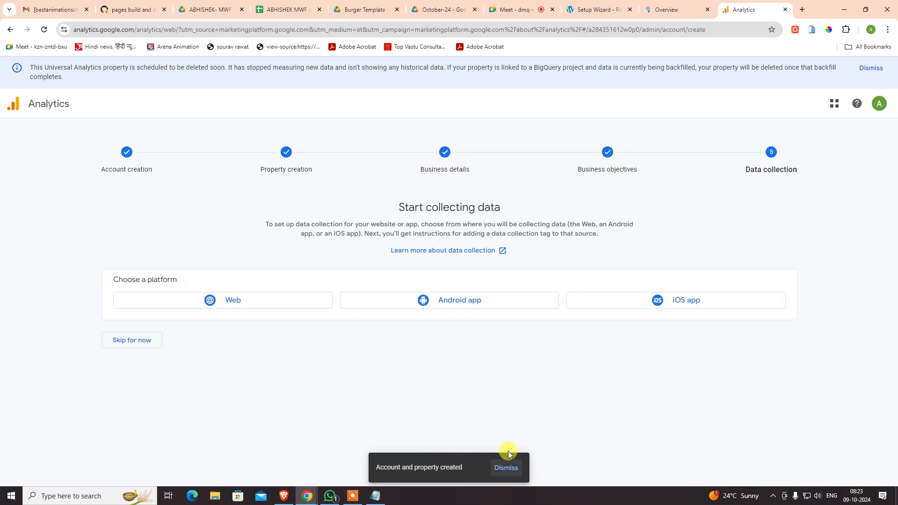
click(507, 466)
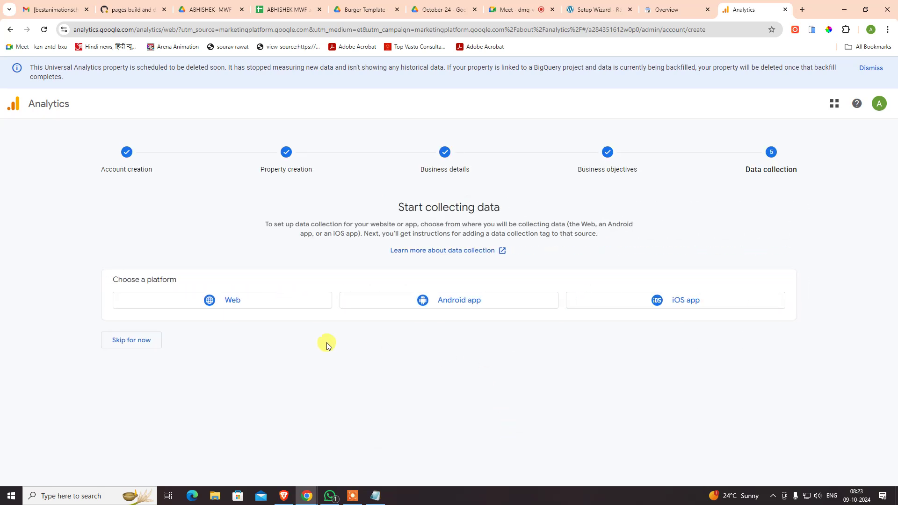
click(187, 304)
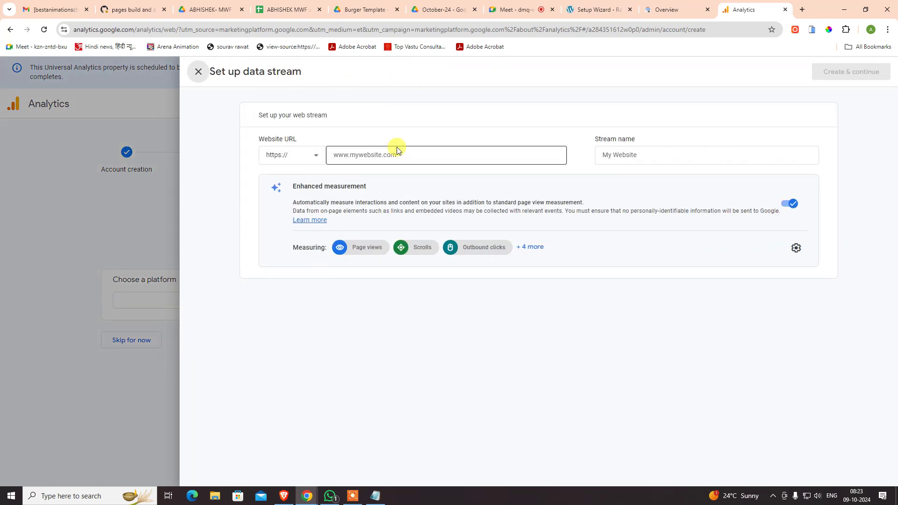
click(366, 159)
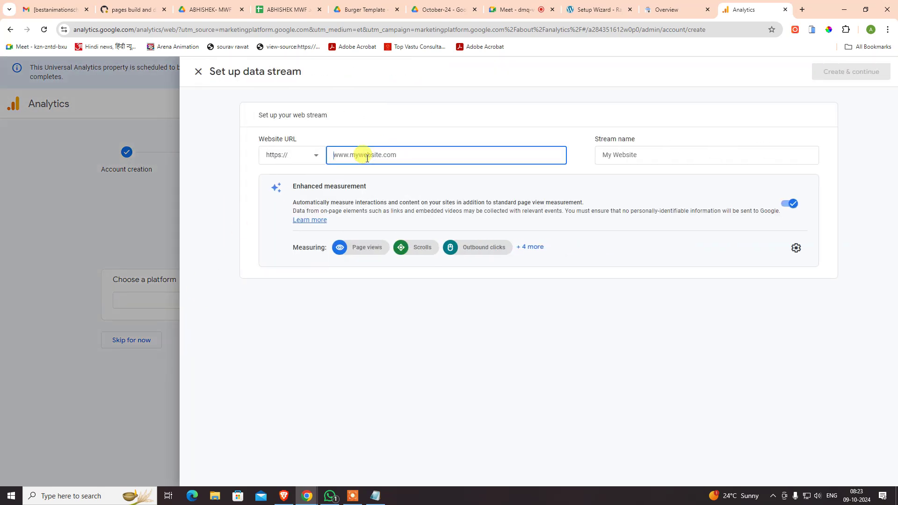
key(super+v)
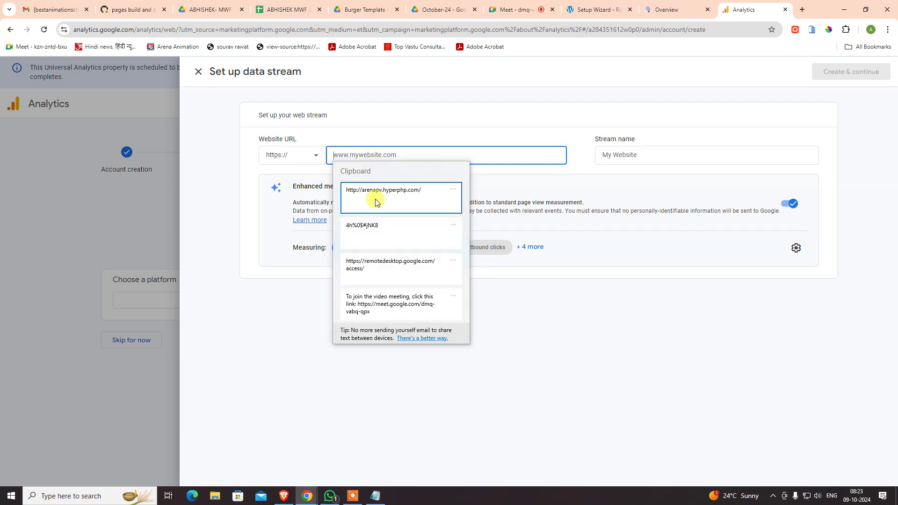
click(376, 201)
drag(351, 155, 307, 154)
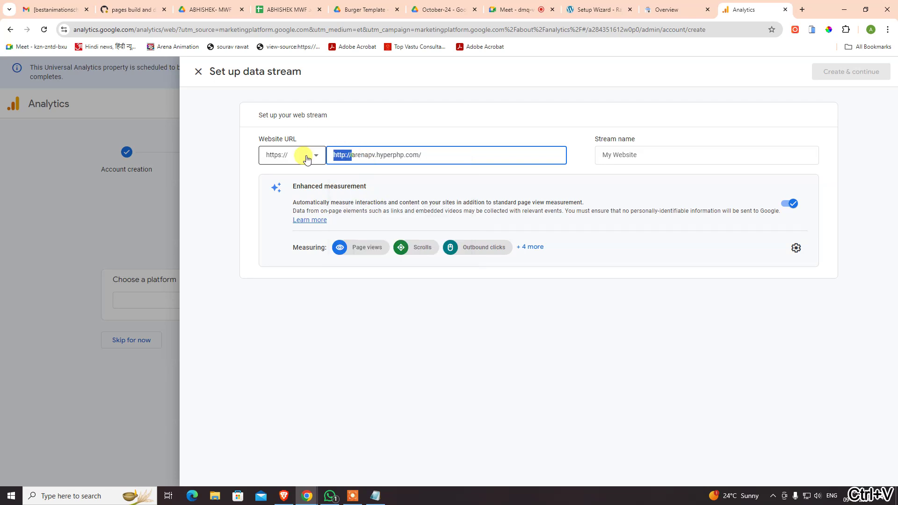
key(BackSpace)
click(302, 157)
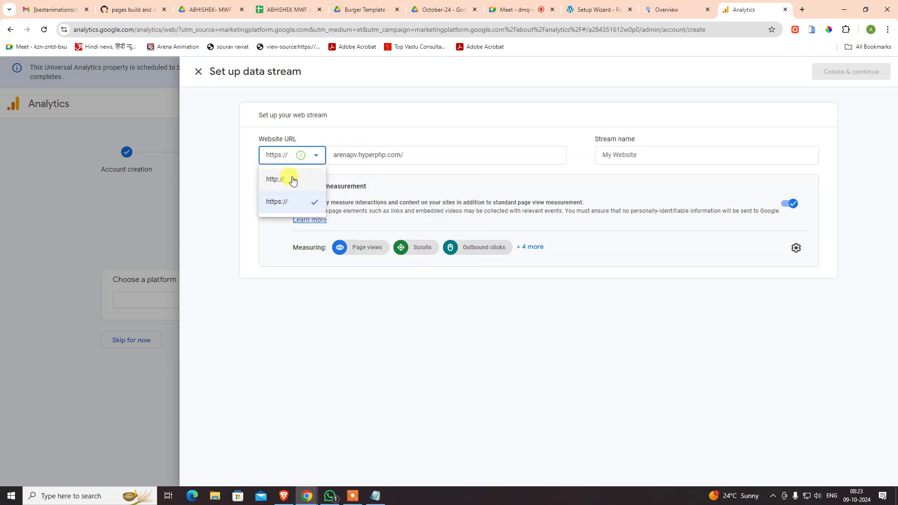
click(291, 180)
click(425, 153)
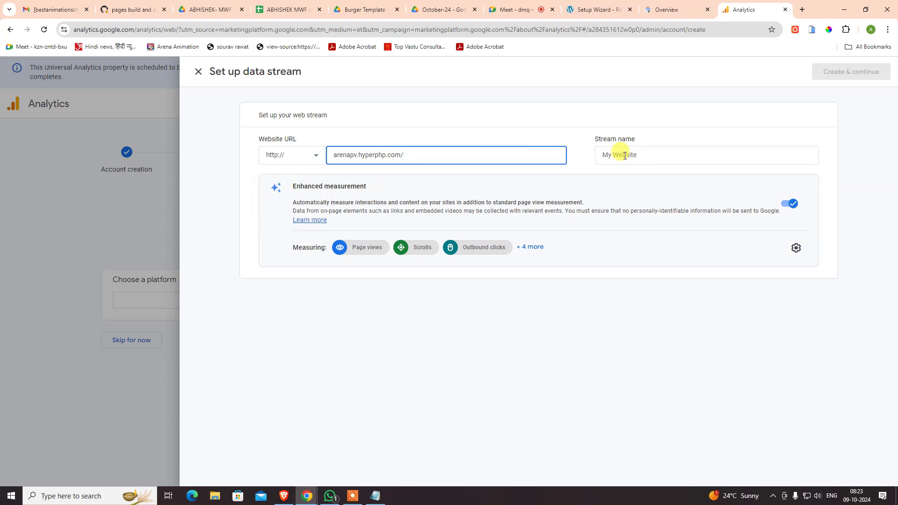
- Name the web stream arenapv.hyperphp.com and create it with enhanced measurement enabled
click(683, 157)
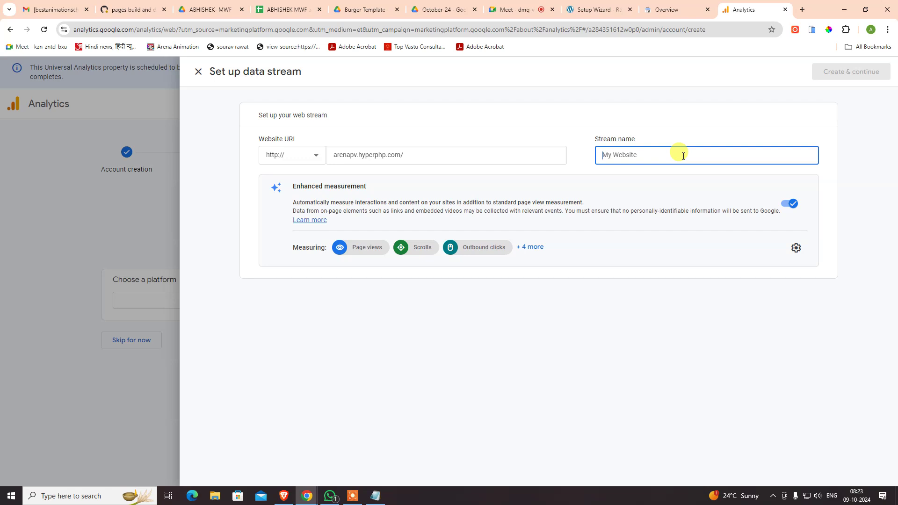
text(arenapv.hyperphp.com)
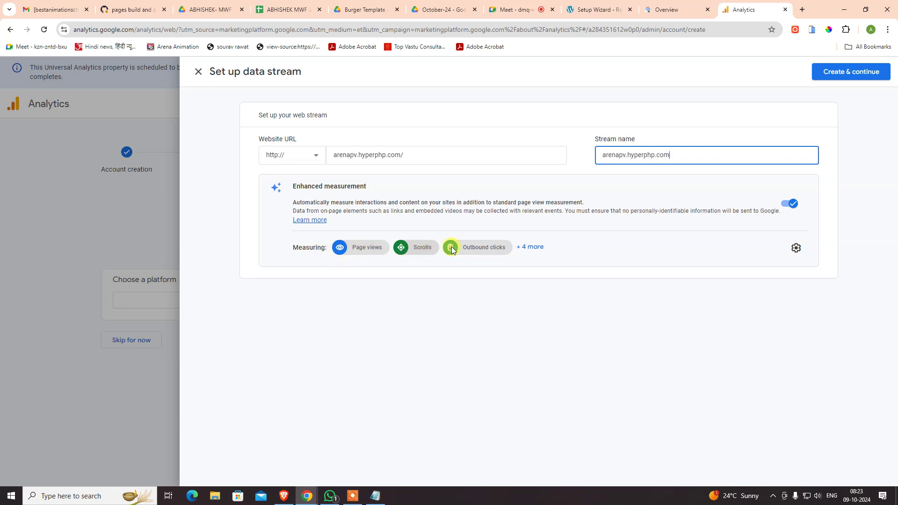
click(532, 247)
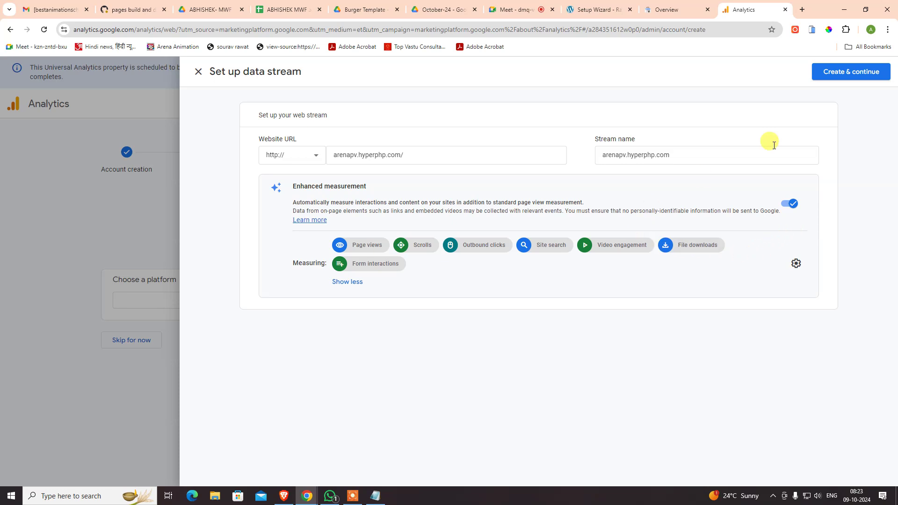
click(852, 80)
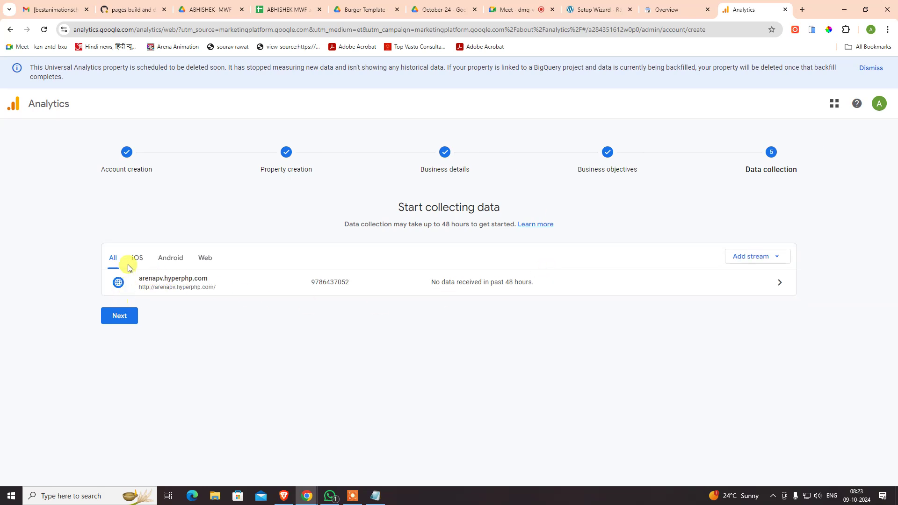
click(141, 259)
click(180, 261)
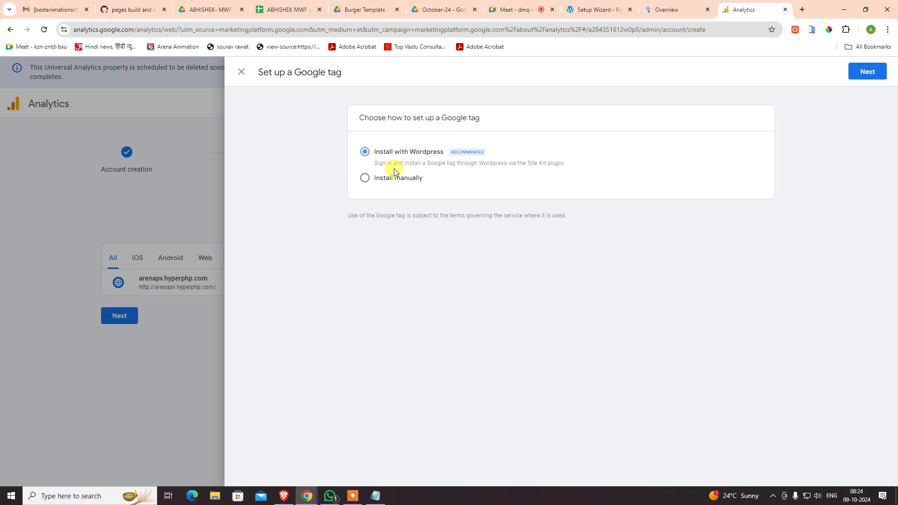
- Switch to the Rank Math setup wizard and check the available accounts in its Analytics section
click(632, 4)
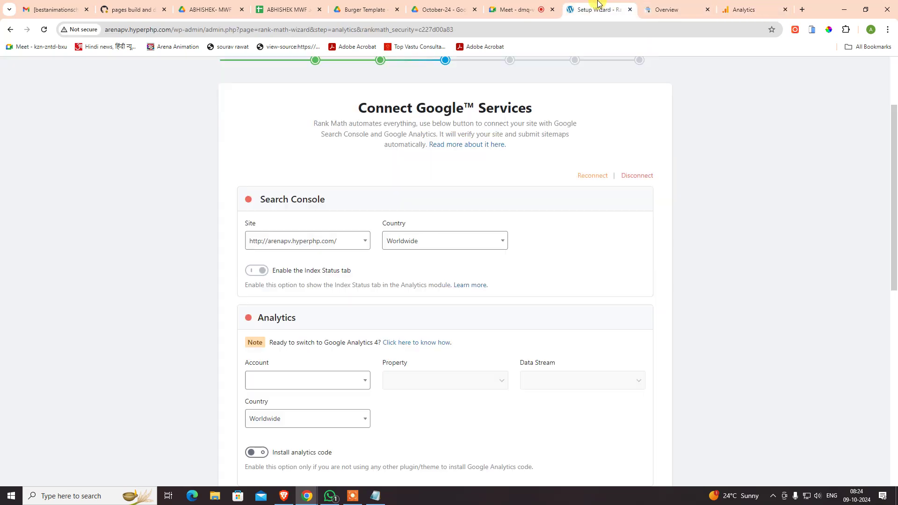
click(361, 381)
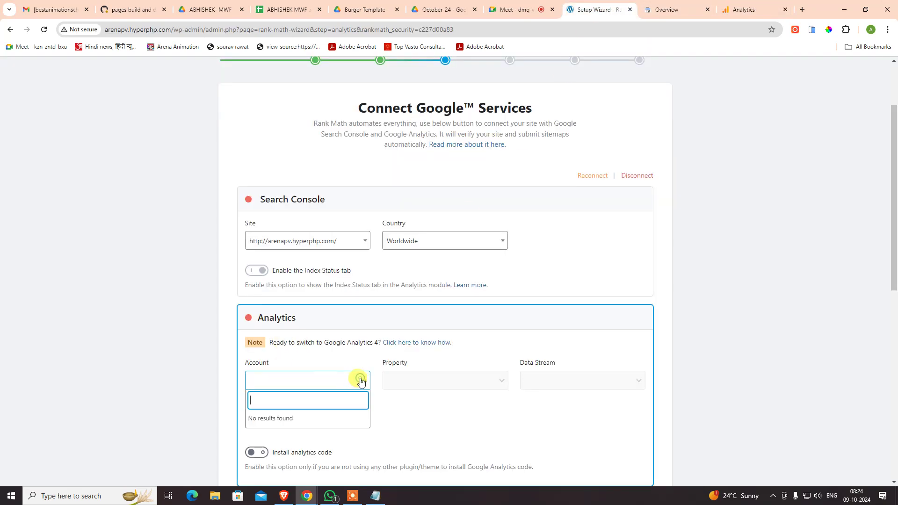
click(167, 342)
scroll(434, 355, down, 5)
scroll(435, 340, up, 3)
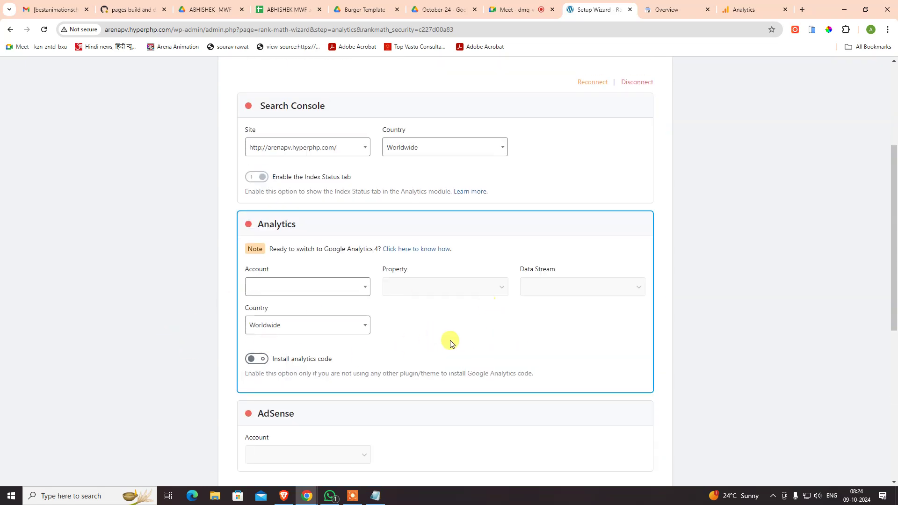
- Back in Google Analytics, continue with the WordPress installation option, copy the Google tag ID and skim the Site Kit instructions
click(759, 10)
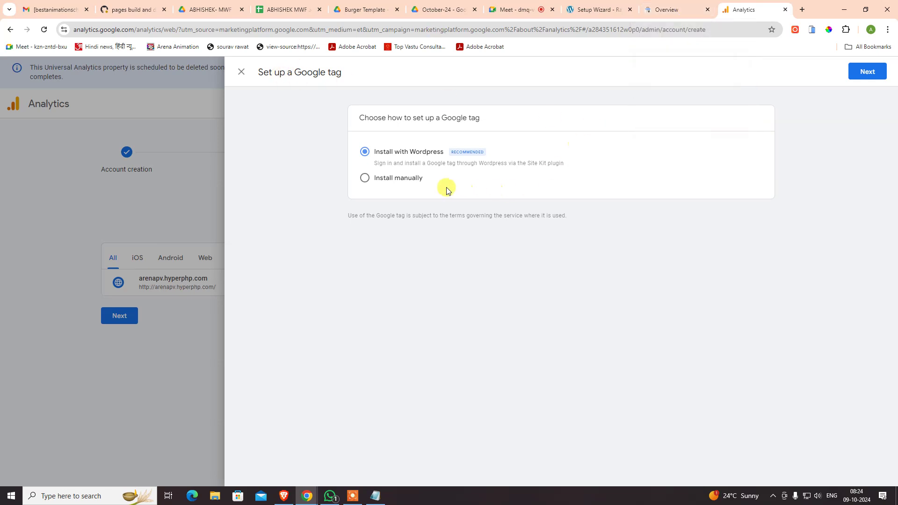
click(863, 73)
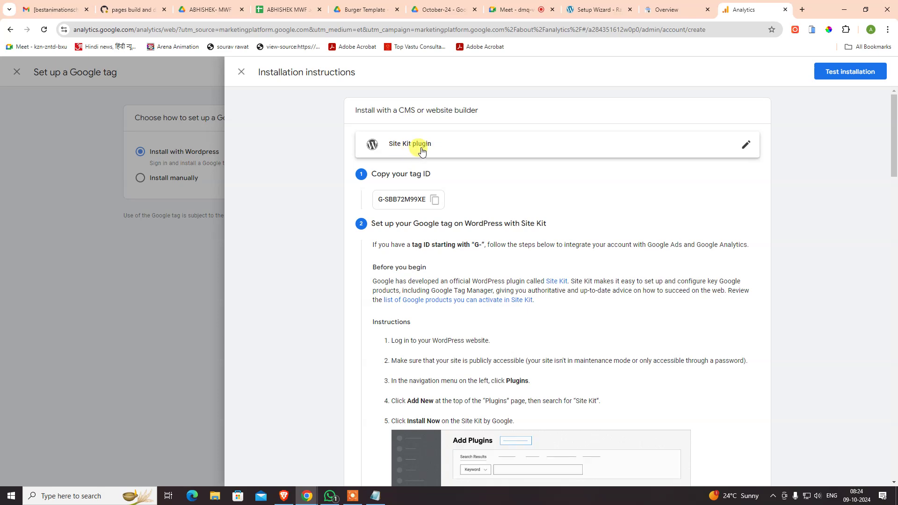
click(437, 205)
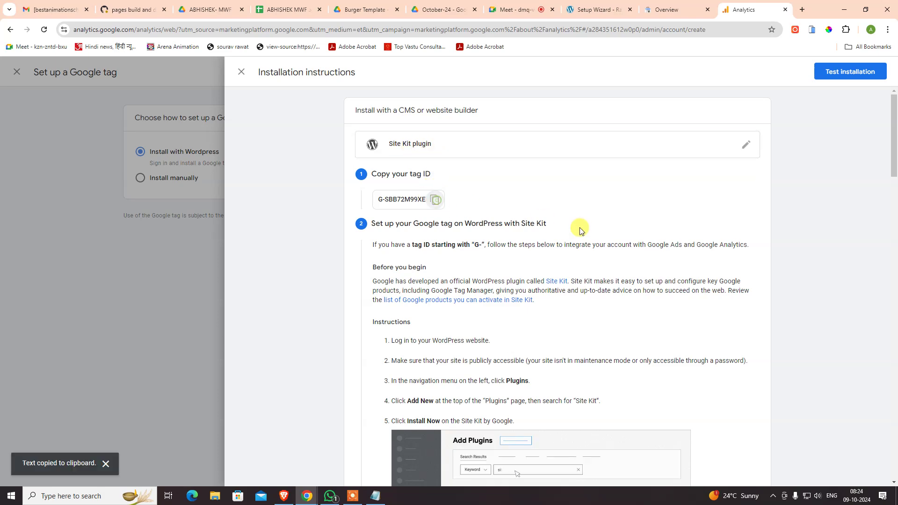
scroll(582, 227, down, 12)
scroll(501, 291, up, 10)
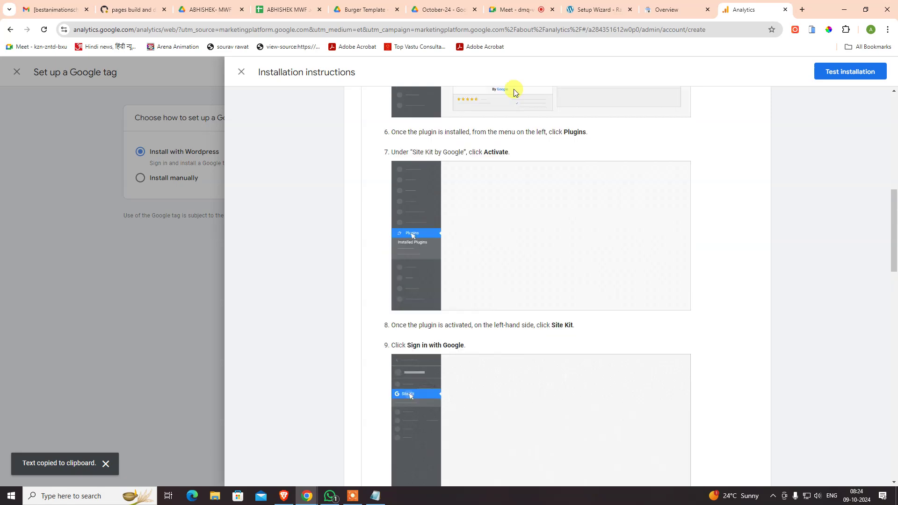
- Recheck the Analytics account choices in the Rank Math wizard and reload the page to refresh them
click(597, 10)
scroll(332, 321, down, 1)
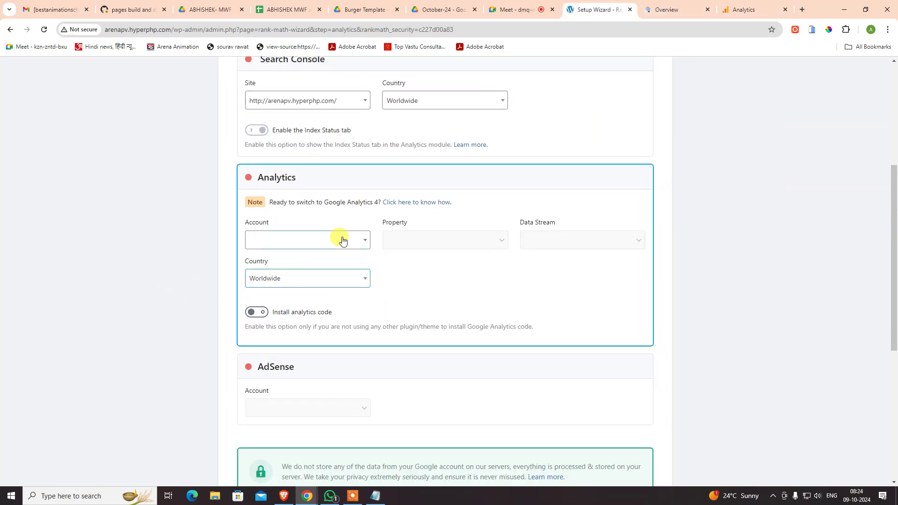
click(341, 240)
click(91, 242)
scroll(124, 84, up, 3)
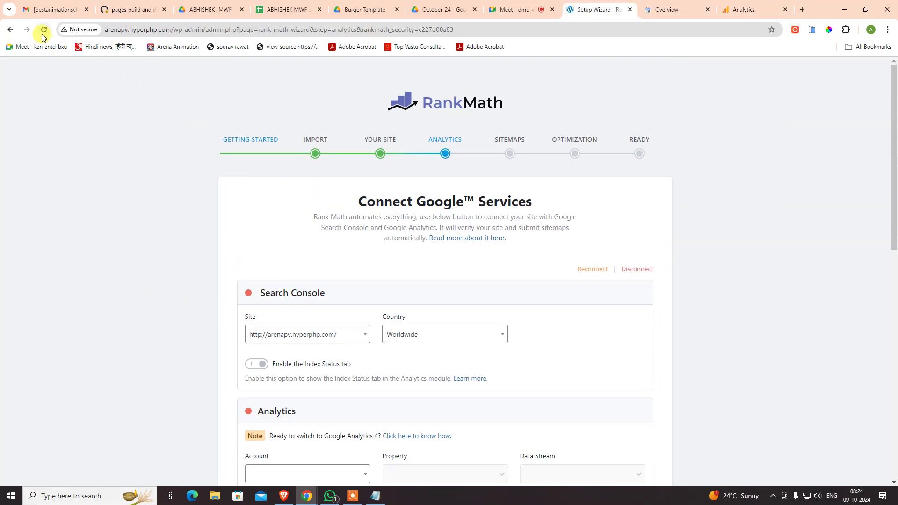
click(44, 30)
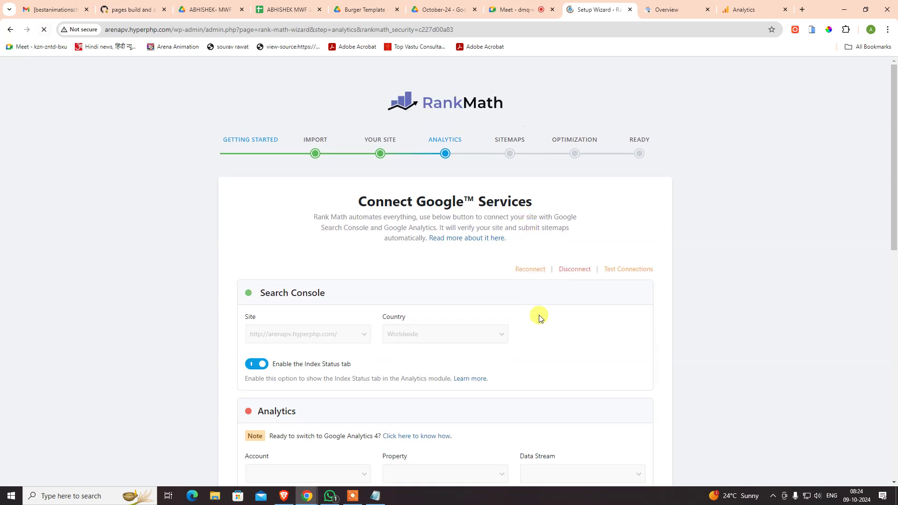
scroll(473, 339, down, 4)
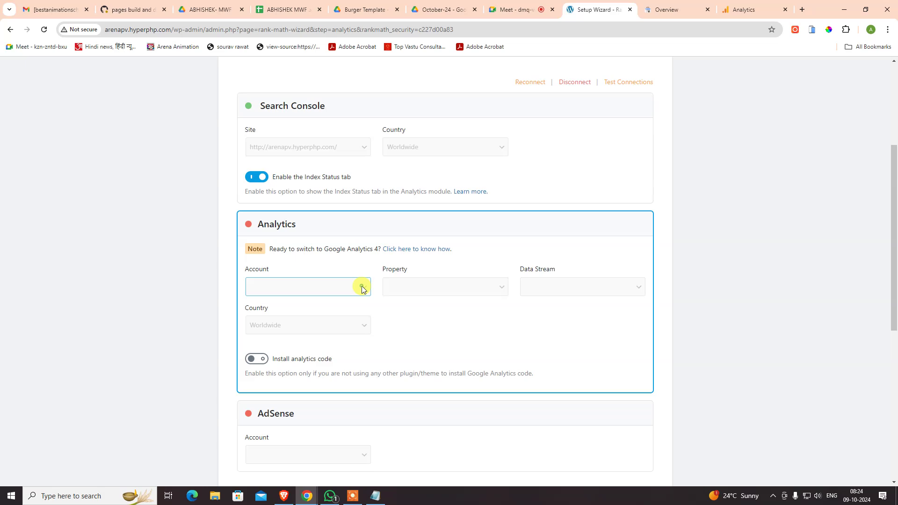
- Check the ArenaPV Analytics account and select its arenapv.hyperphp property in the wizard
scroll(323, 174, up, 2)
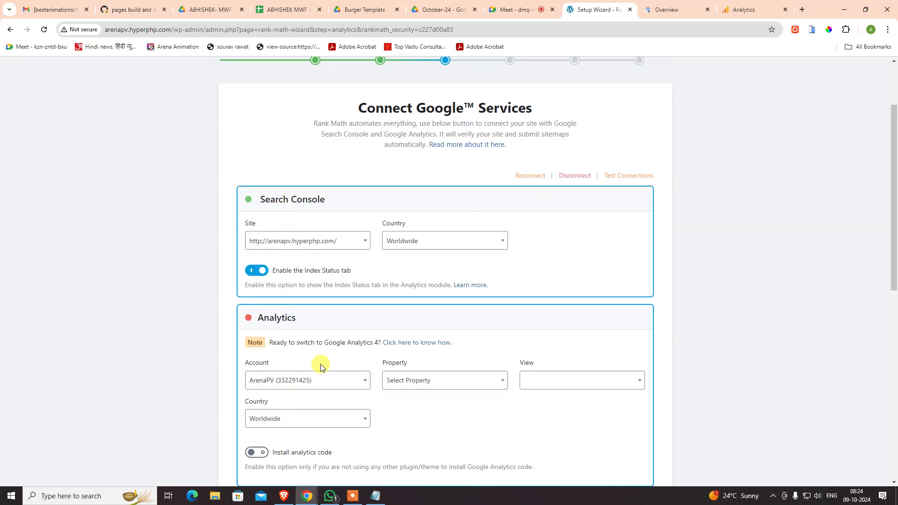
scroll(321, 365, down, 3)
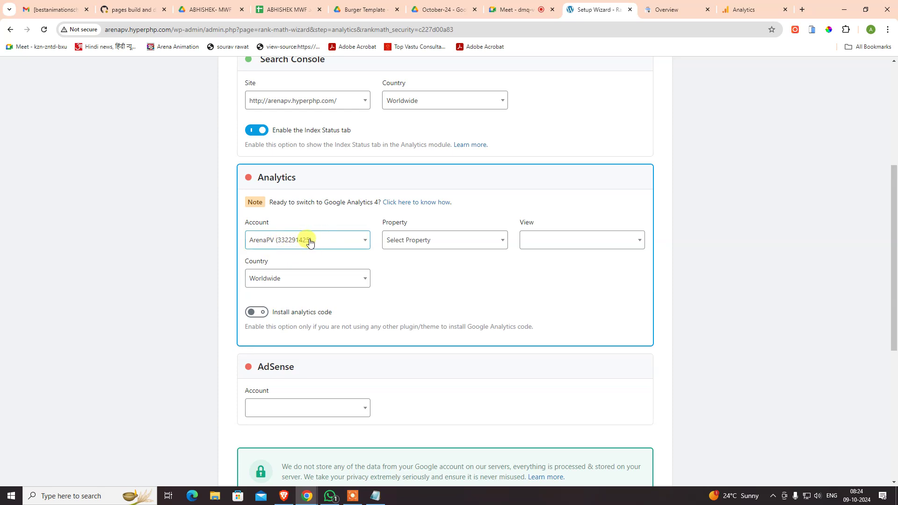
click(345, 242)
click(347, 241)
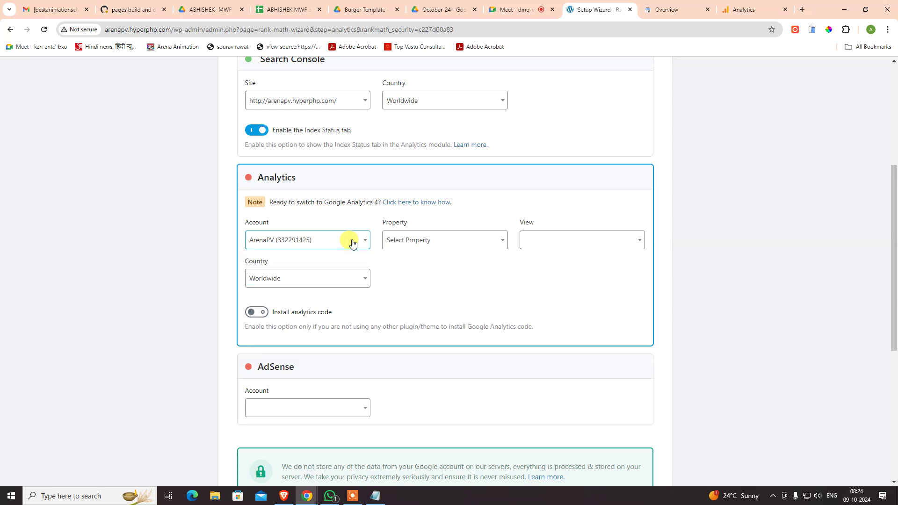
click(455, 242)
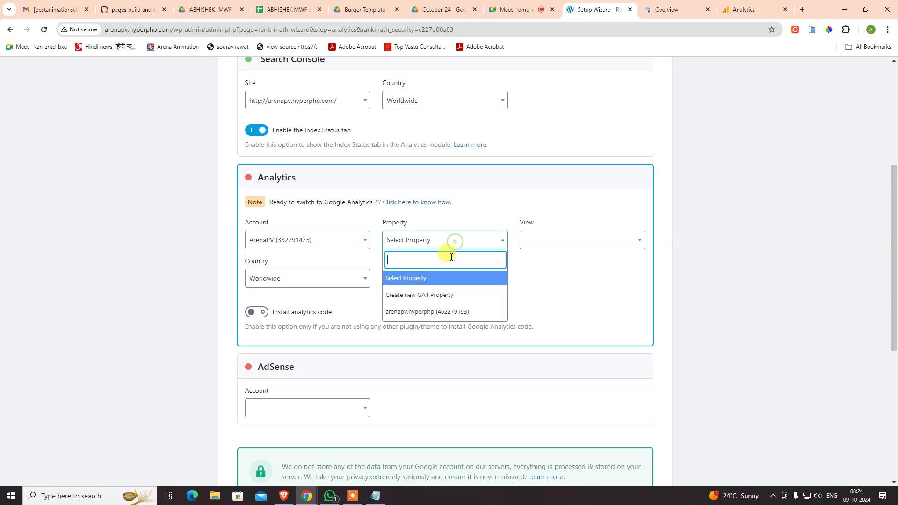
click(478, 312)
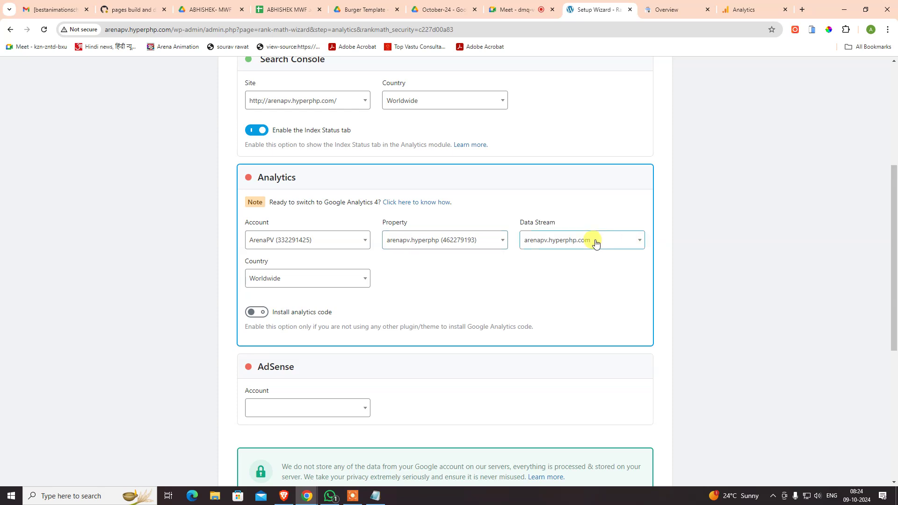
- Keep the Analytics country at Worldwide, turn on Install analytics code, and check the AdSense account choices
click(295, 280)
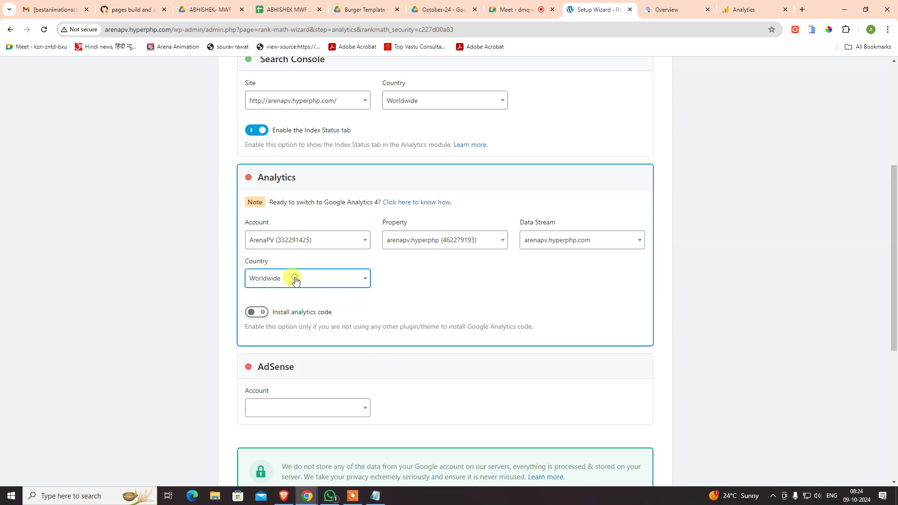
click(298, 280)
click(256, 312)
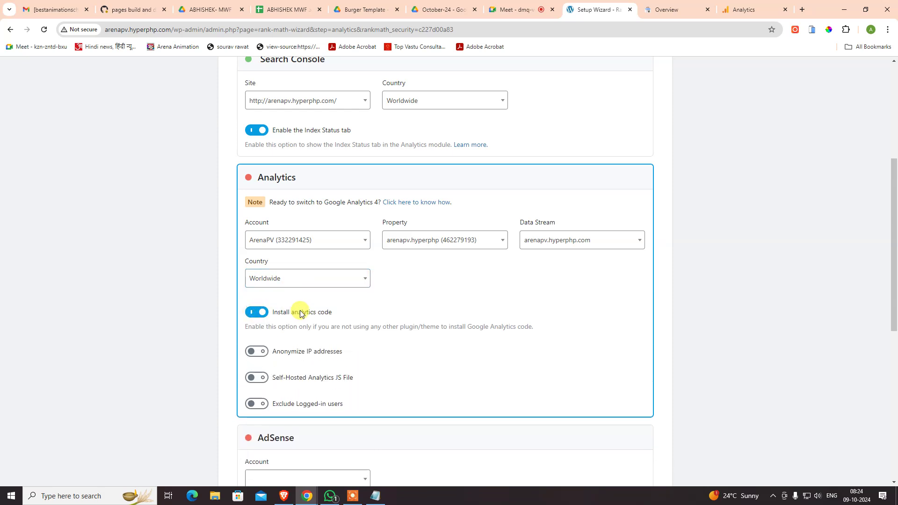
scroll(393, 337, down, 2)
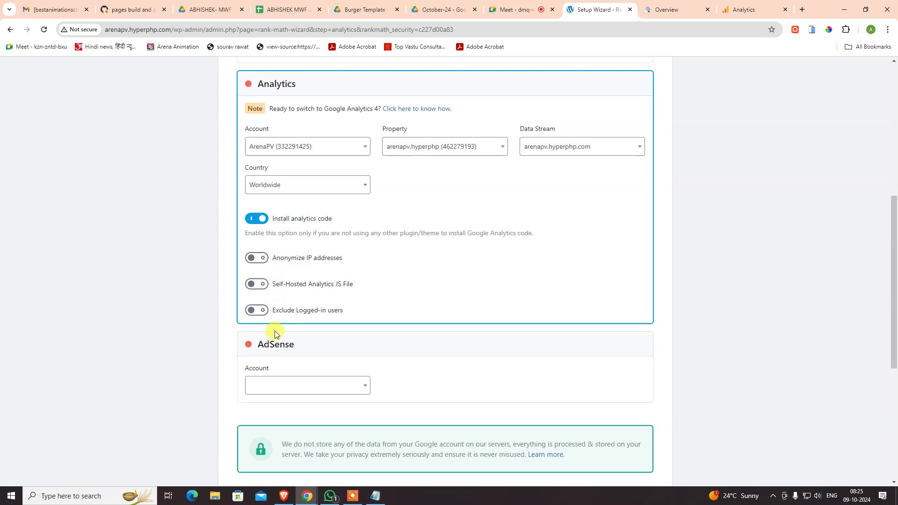
scroll(383, 315, down, 4)
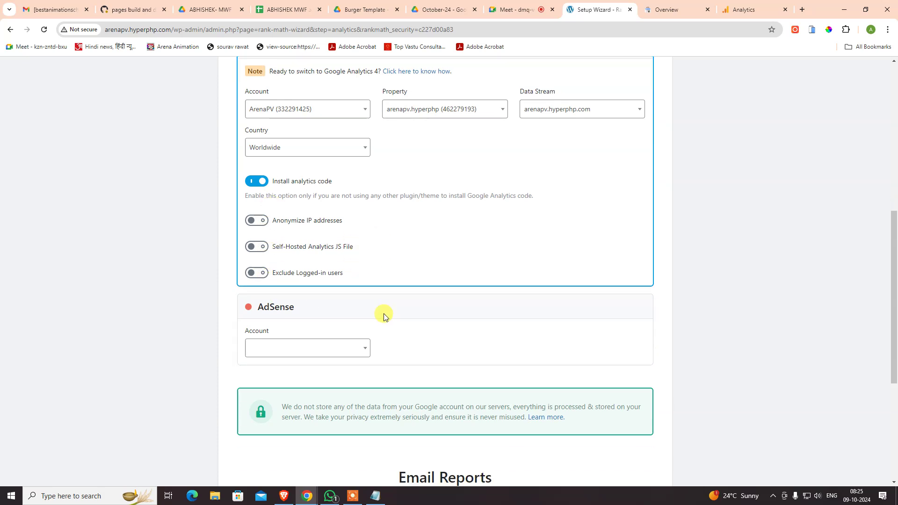
click(360, 199)
click(457, 178)
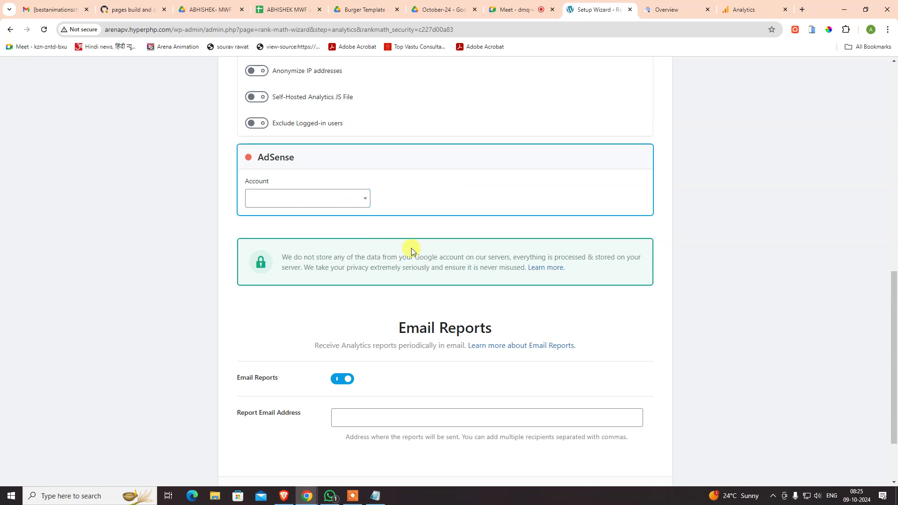
- Return to the Google Analytics installation instructions and copy the tag ID again
scroll(409, 248, up, 6)
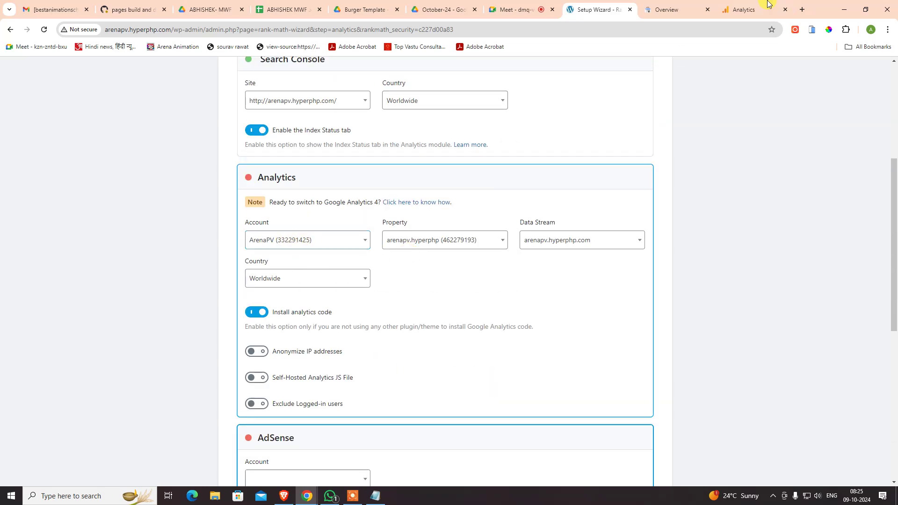
click(675, 6)
click(725, 7)
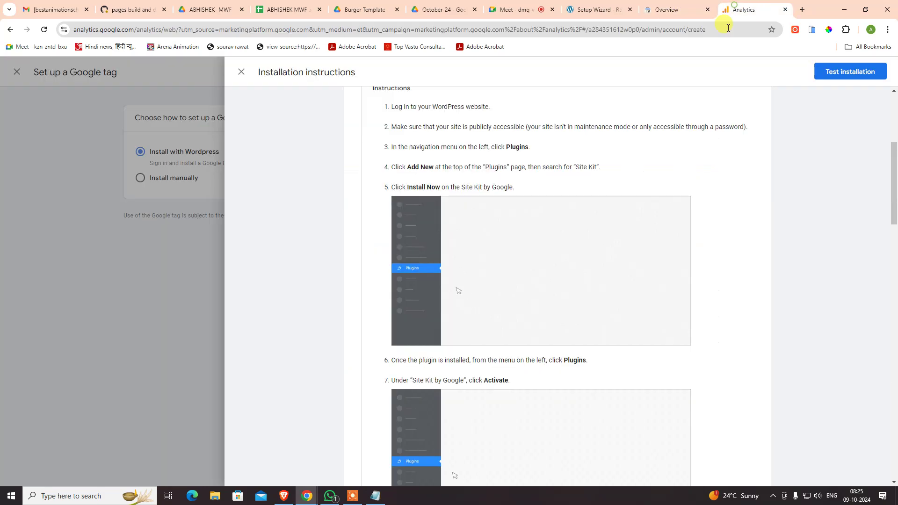
scroll(487, 162, up, 5)
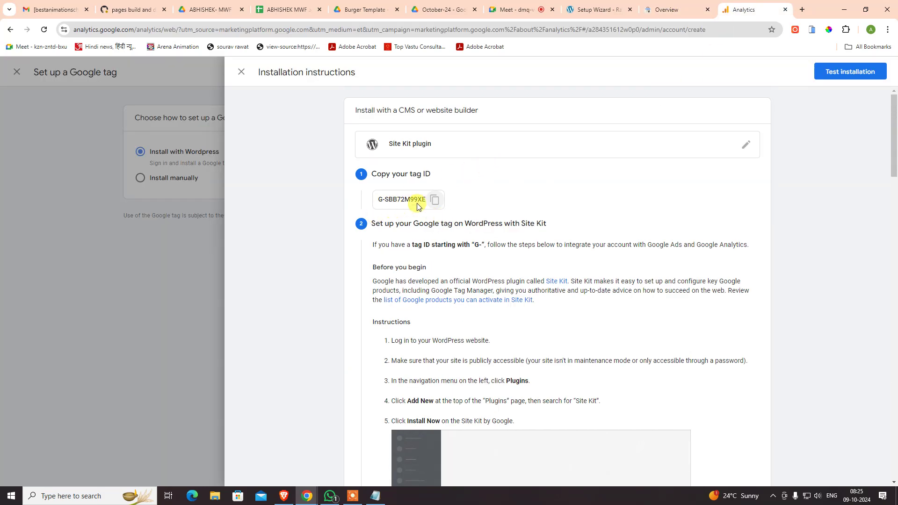
click(434, 199)
- In the Rank Math wizard, enter the report email address for Email Reports and save the Google services settings
click(601, 8)
scroll(302, 282, down, 8)
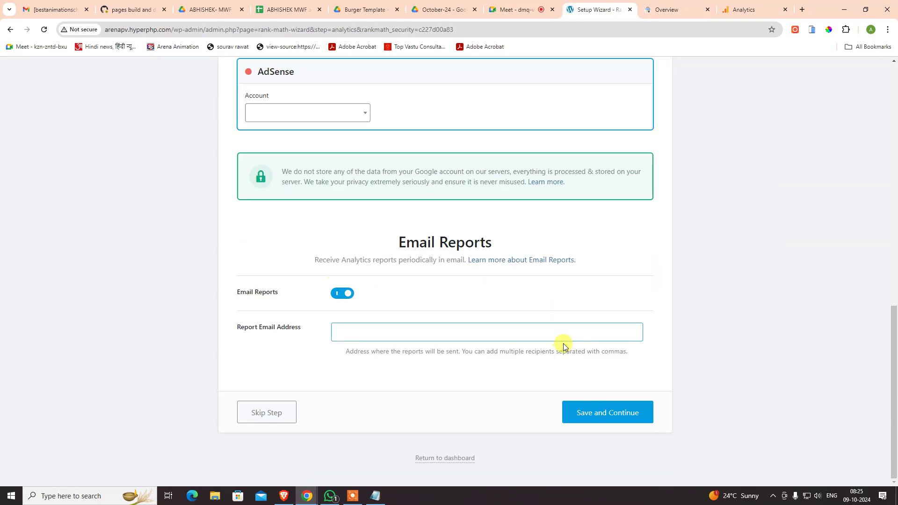
click(393, 328)
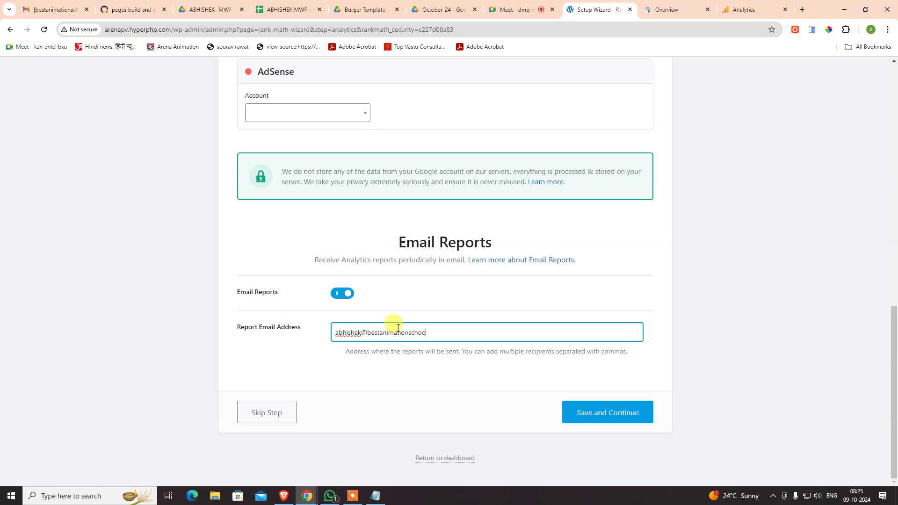
click(607, 414)
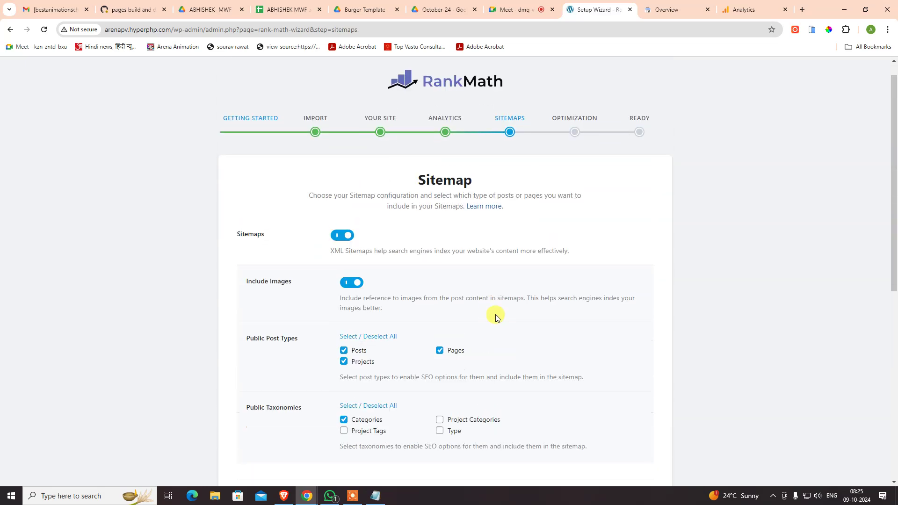
- Include all public taxonomies in the sitemap by adding Project Tags, Project Categories and Type
scroll(353, 203, down, 3)
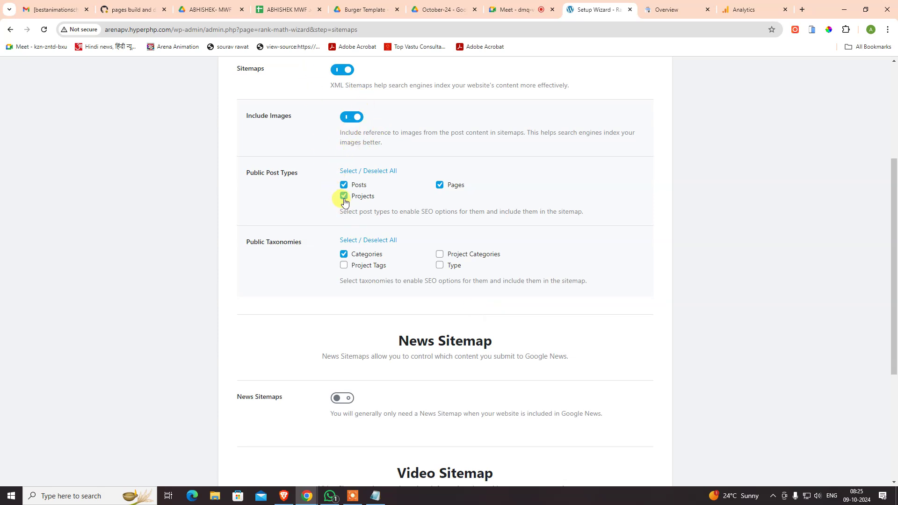
click(367, 266)
click(447, 253)
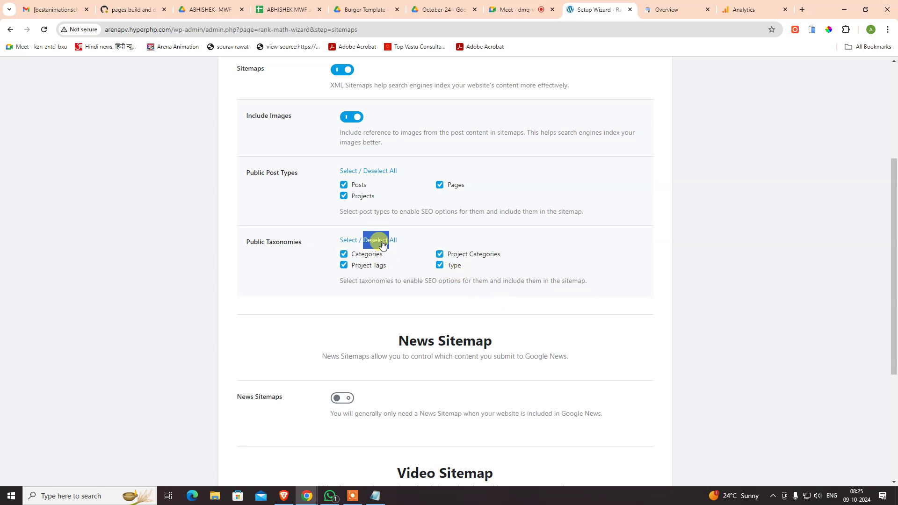
- Enable News Sitemaps and choose only Posts as the news post type
scroll(397, 304, down, 5)
click(342, 192)
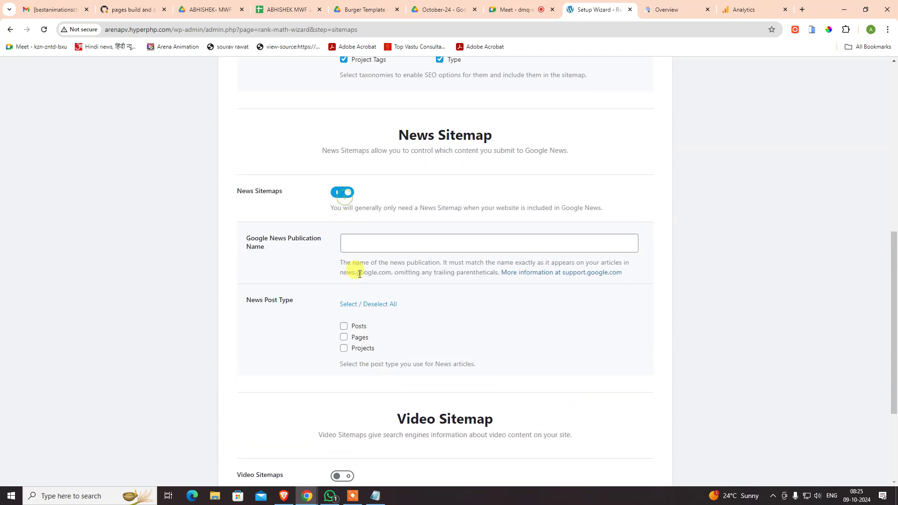
scroll(320, 370, down, 2)
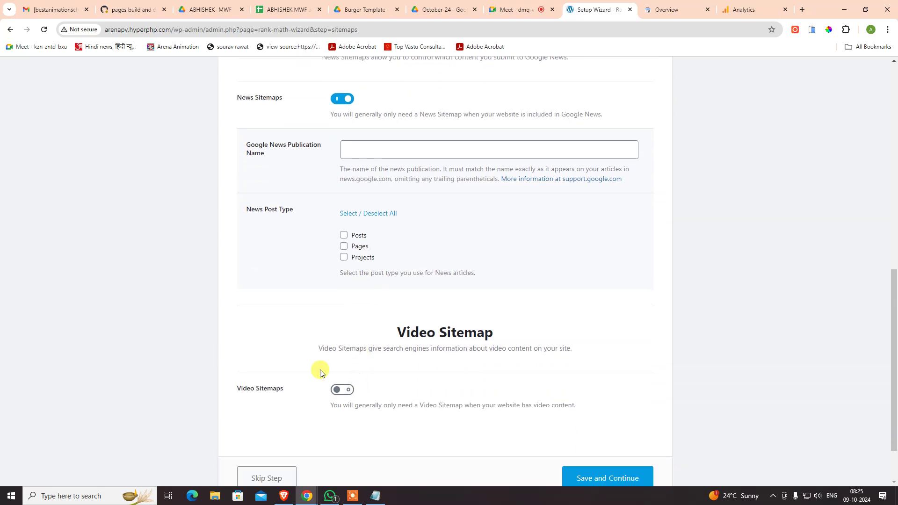
click(344, 236)
click(344, 247)
click(344, 247)
- Set the Google News Publication Name to news.google.com, copied from the field's description
click(407, 153)
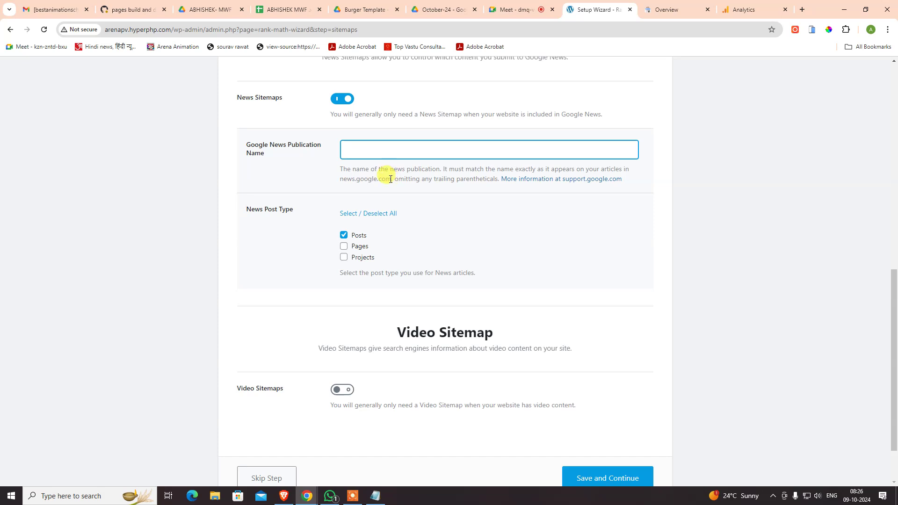
drag(390, 179, 339, 180)
key(ctrl+c)
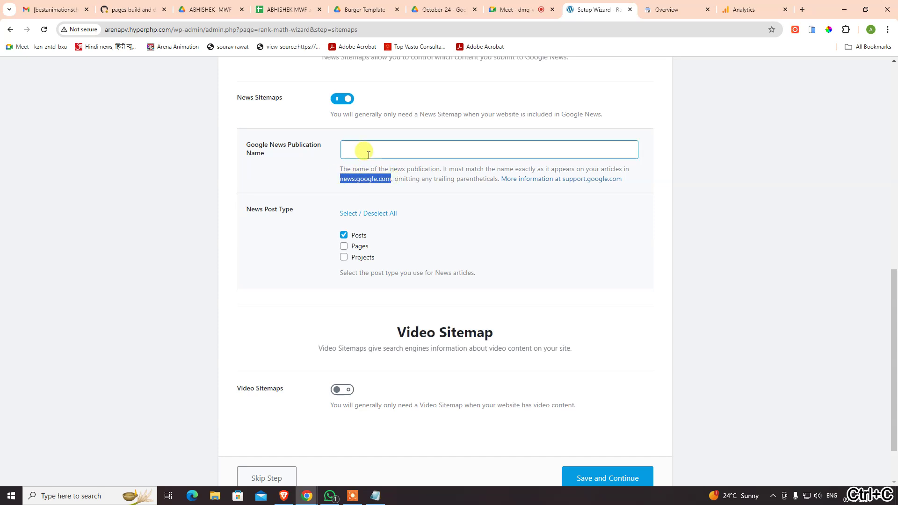
click(369, 155)
key(ctrl+v)
click(442, 209)
- Enable Video Sitemaps, then save the sitemap settings and continue to the SEO tweaks
scroll(398, 281, down, 2)
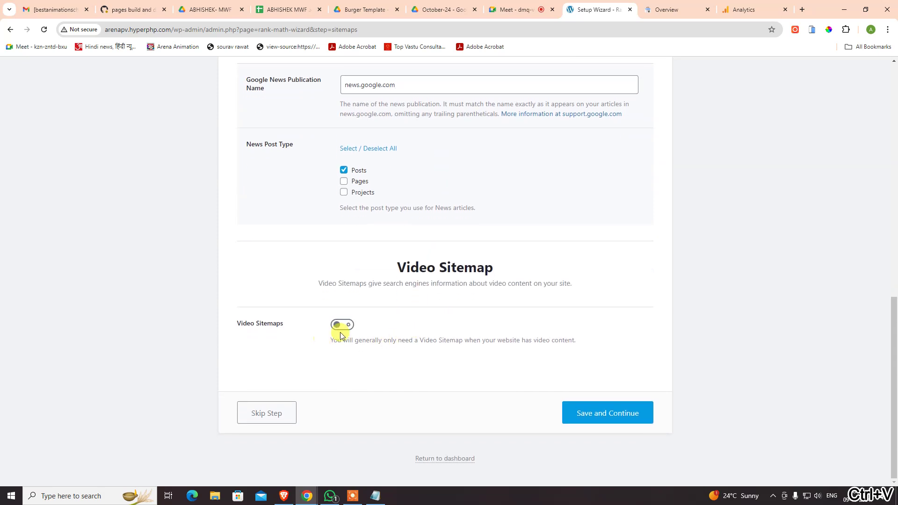
click(341, 334)
scroll(521, 363, down, 2)
click(628, 419)
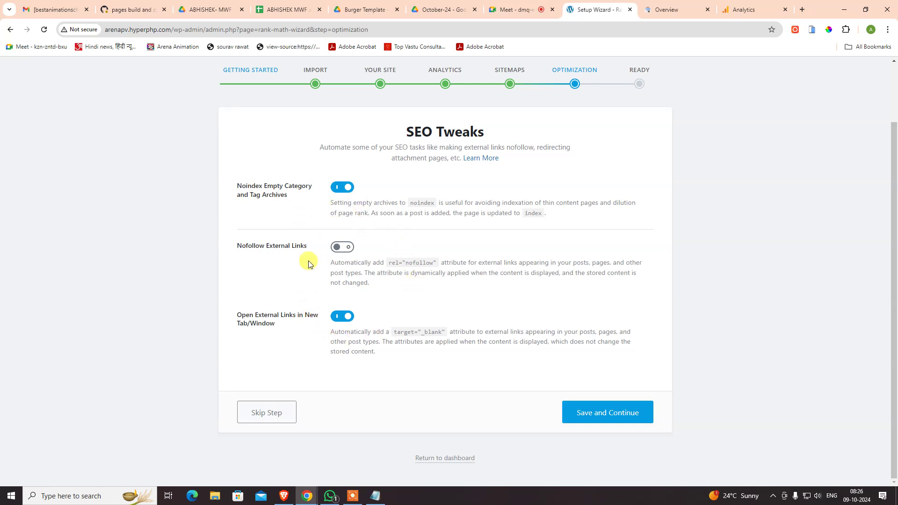
- Enable Nofollow External Links, save the SEO tweaks and leave the finished setup wizard
click(337, 248)
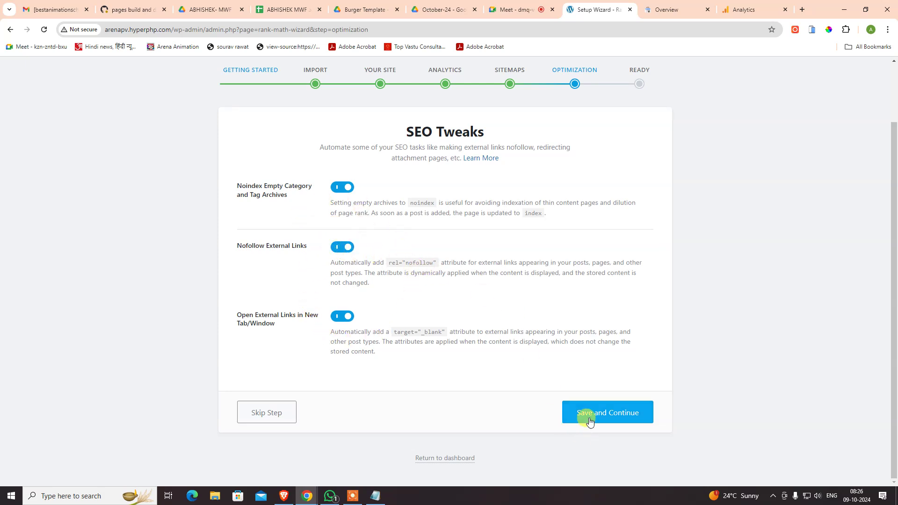
click(589, 417)
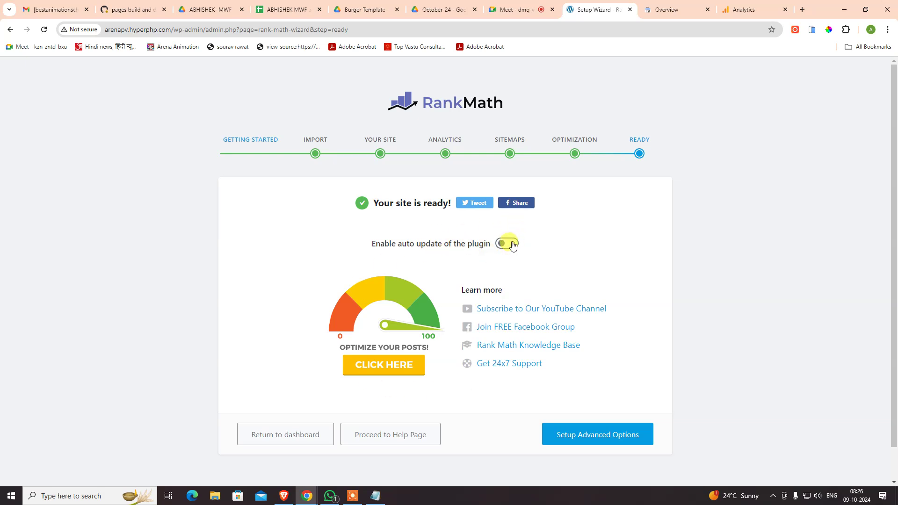
scroll(538, 280, down, 1)
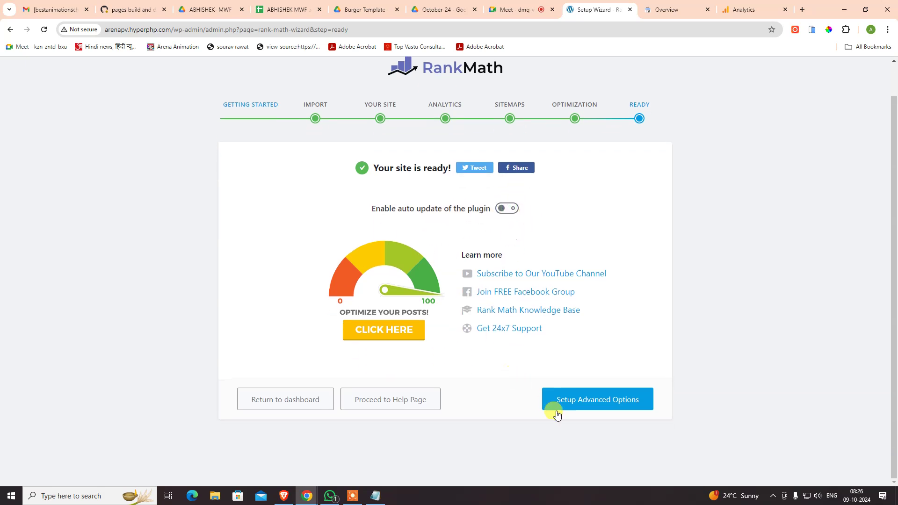
click(294, 401)
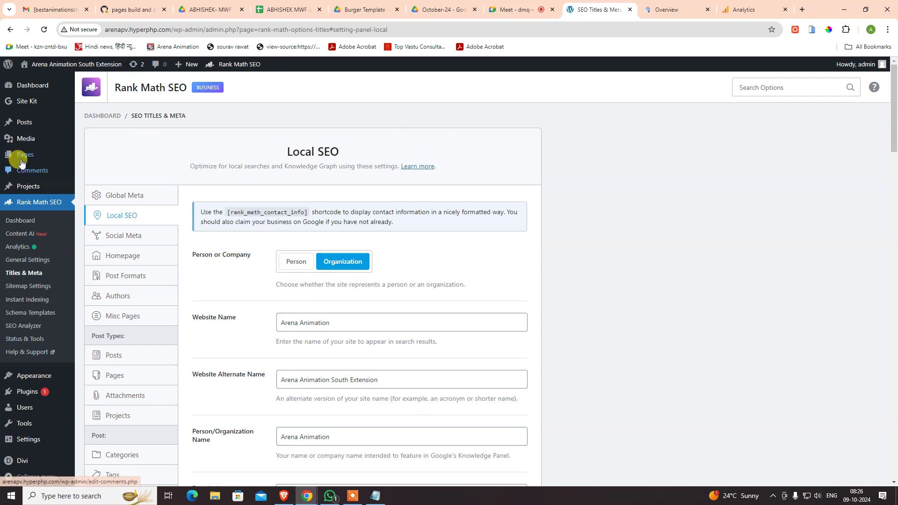
- Open the Site Kit setup page in WordPress and reset Site Kit, confirming the reset
click(92, 103)
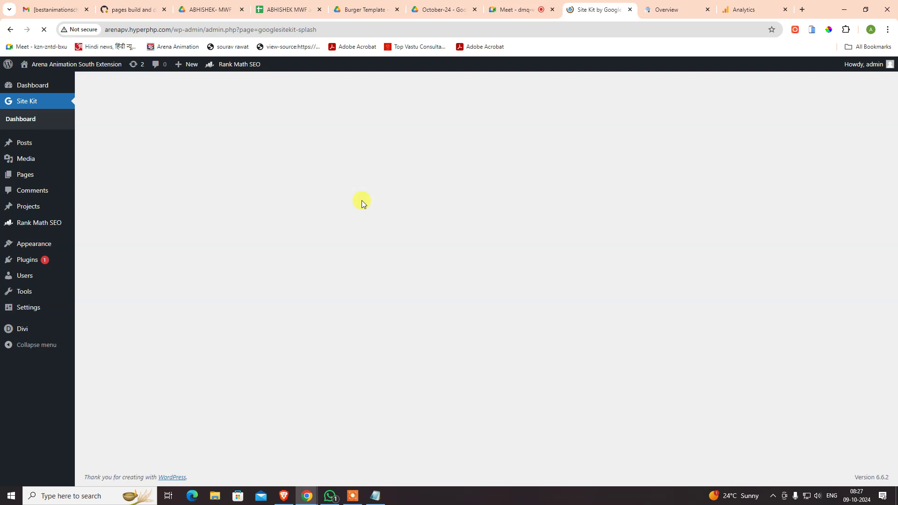
click(330, 496)
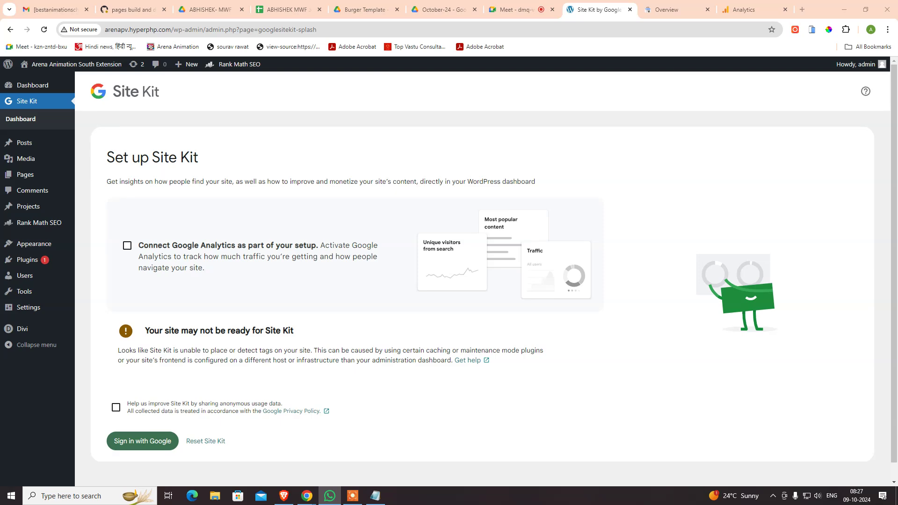
click(115, 406)
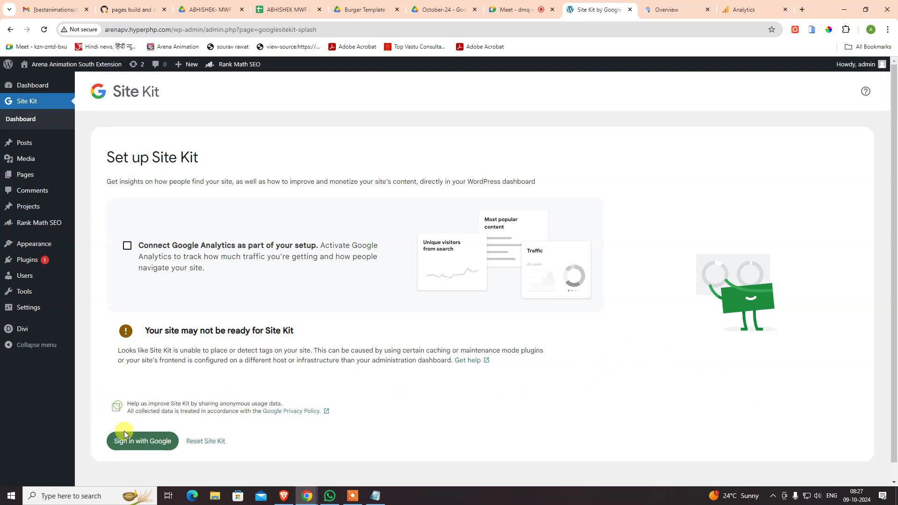
click(209, 442)
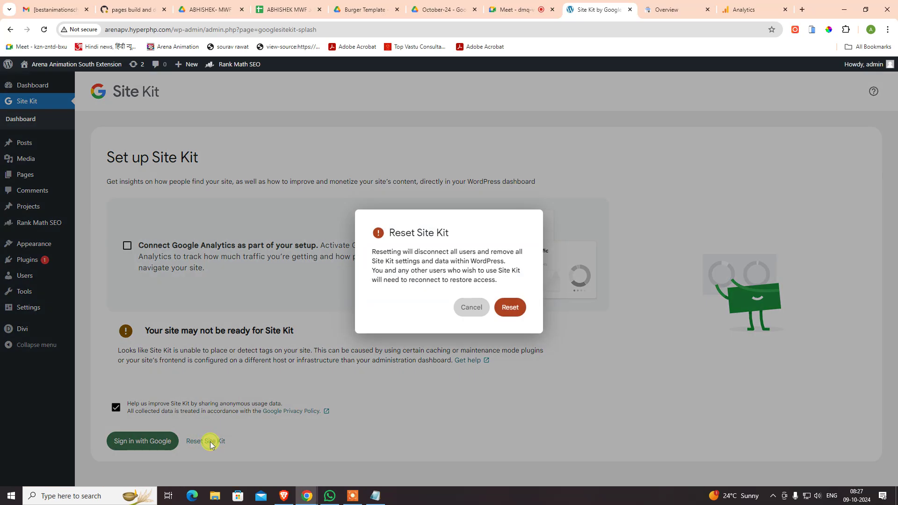
click(511, 307)
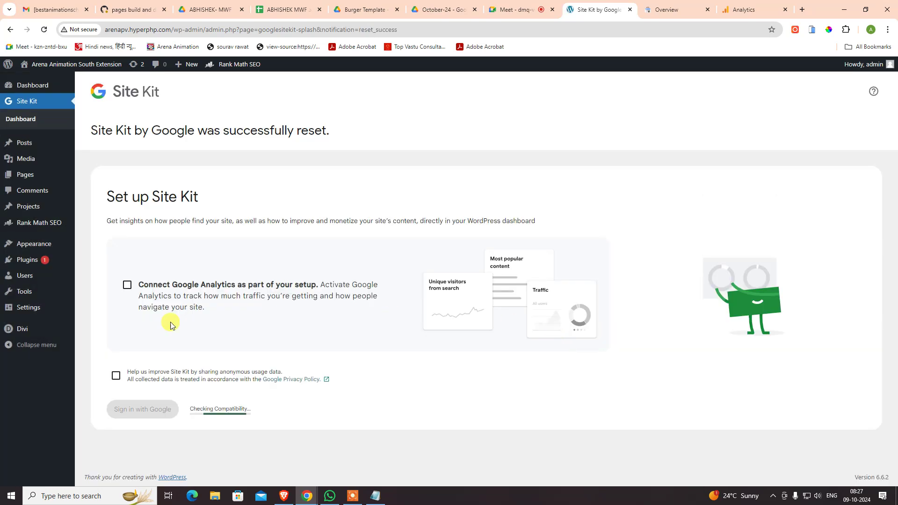
- Choose to connect Google Analytics as part of the Site Kit setup and to share anonymous usage data
click(127, 288)
scroll(220, 266, down, 2)
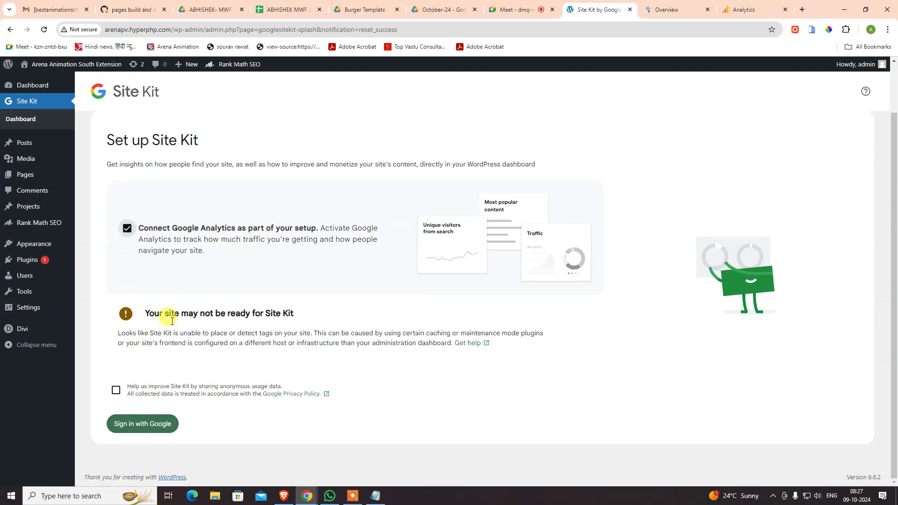
click(116, 390)
- Sign in to Site Kit with the listed Google account and continue through the account access request
click(144, 423)
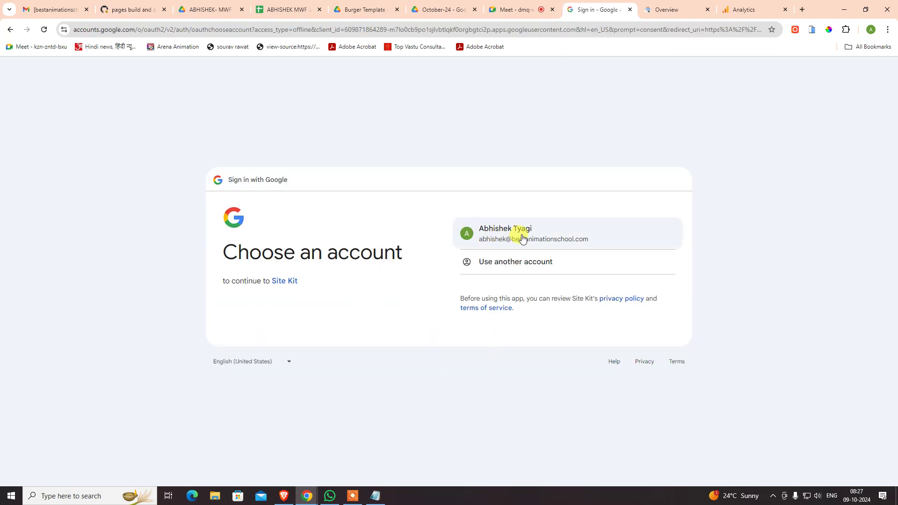
click(522, 238)
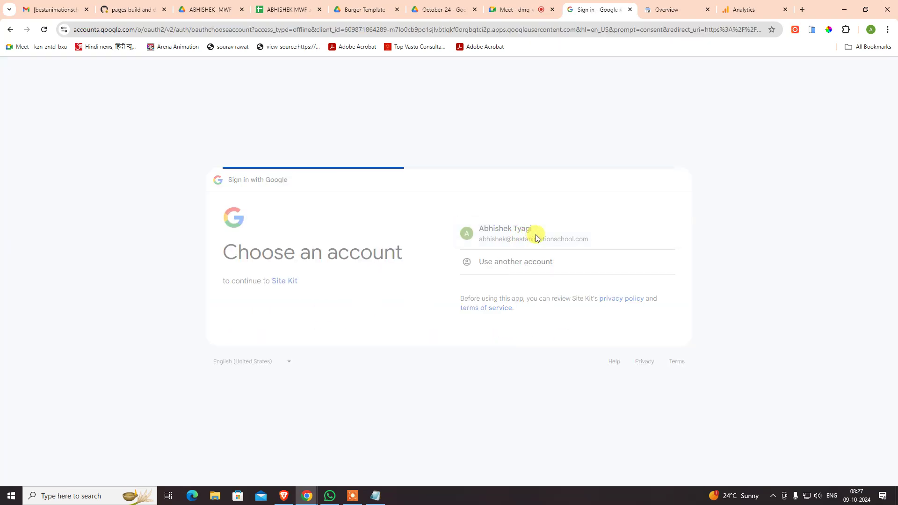
click(638, 322)
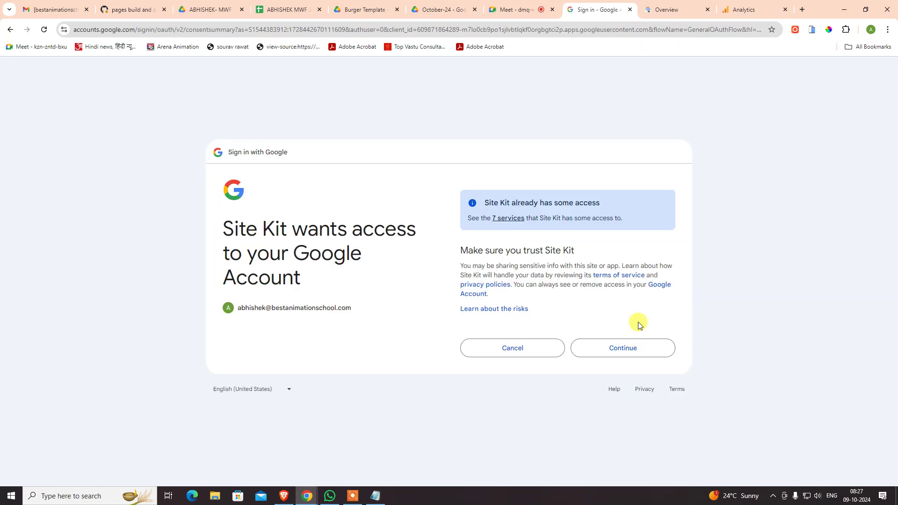
click(634, 350)
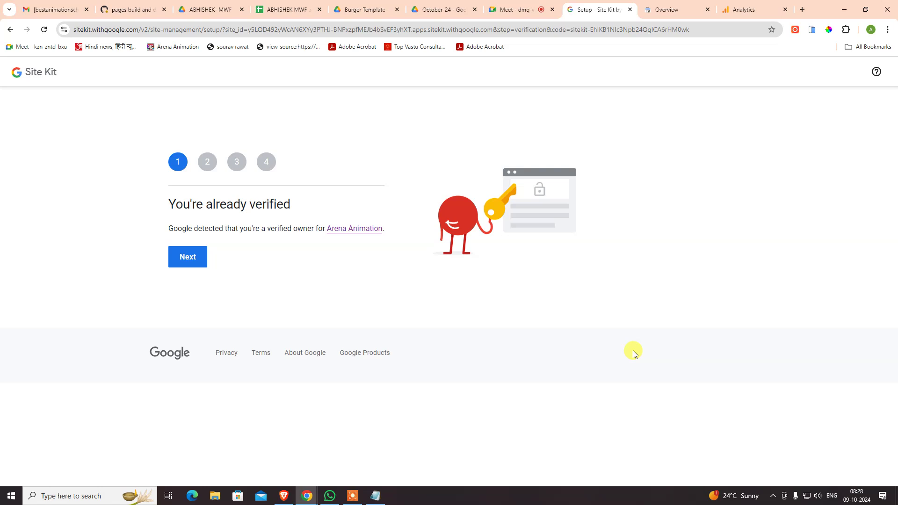
- Complete the four Site Kit setup stages, allowing dashboard metrics and continuing through Search Console and Google Analytics setup
click(204, 266)
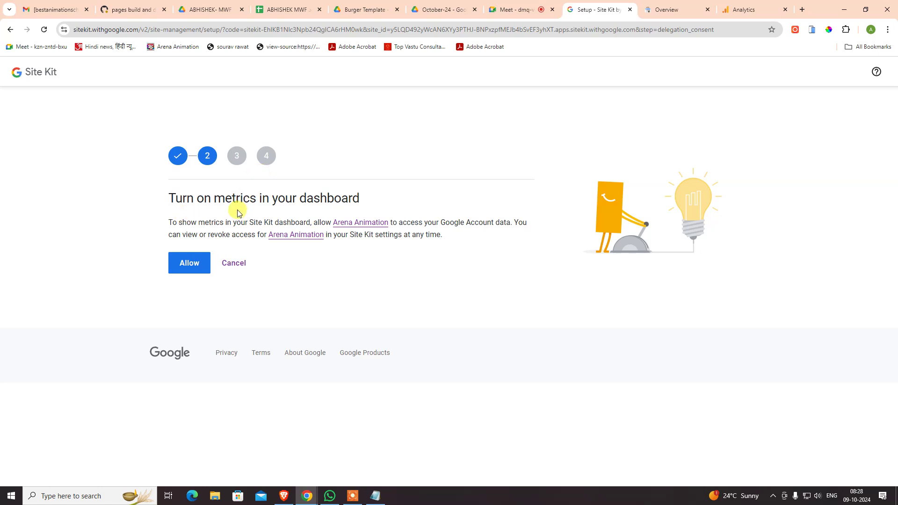
click(201, 265)
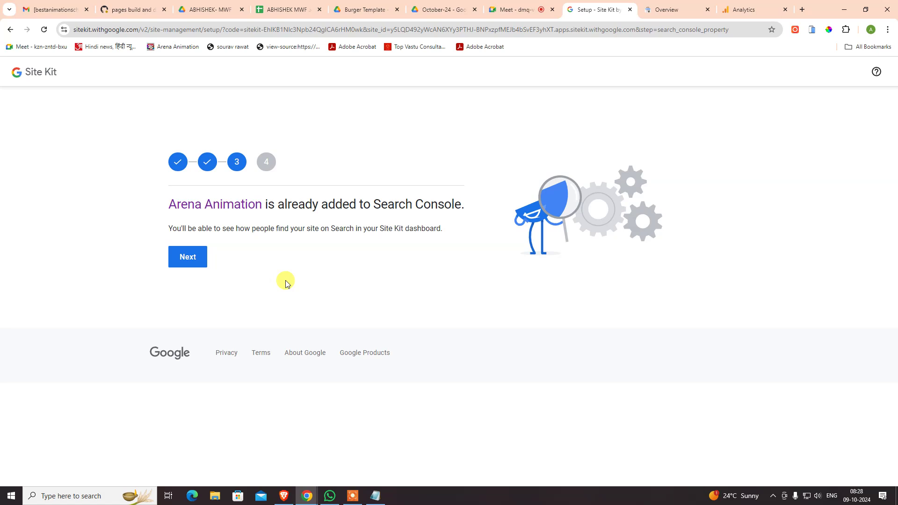
click(182, 257)
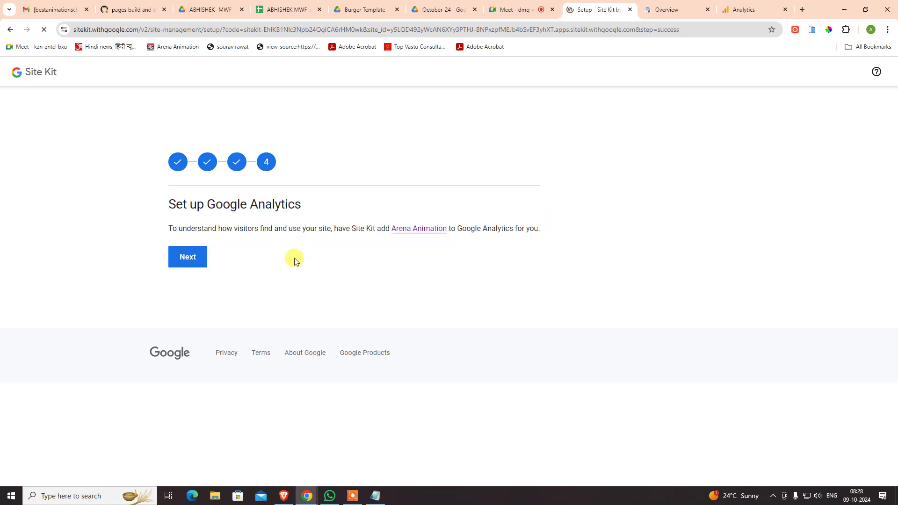
click(186, 255)
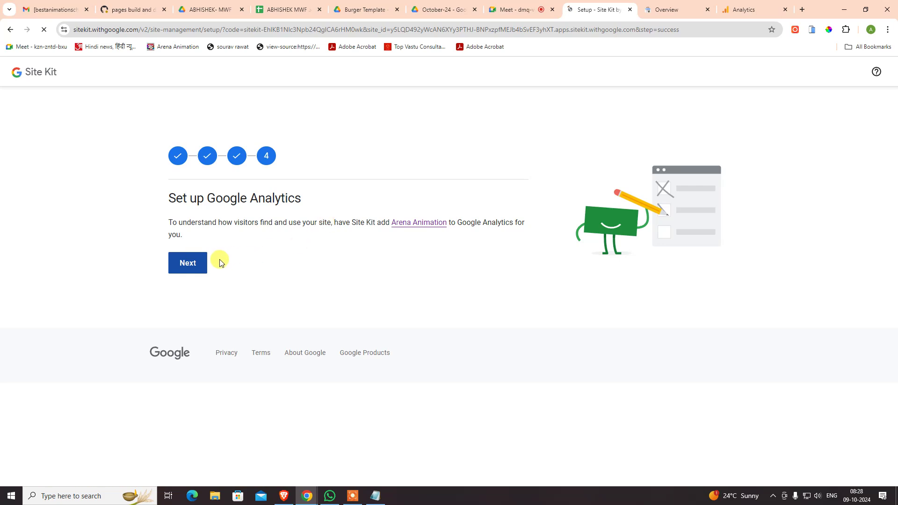
click(191, 261)
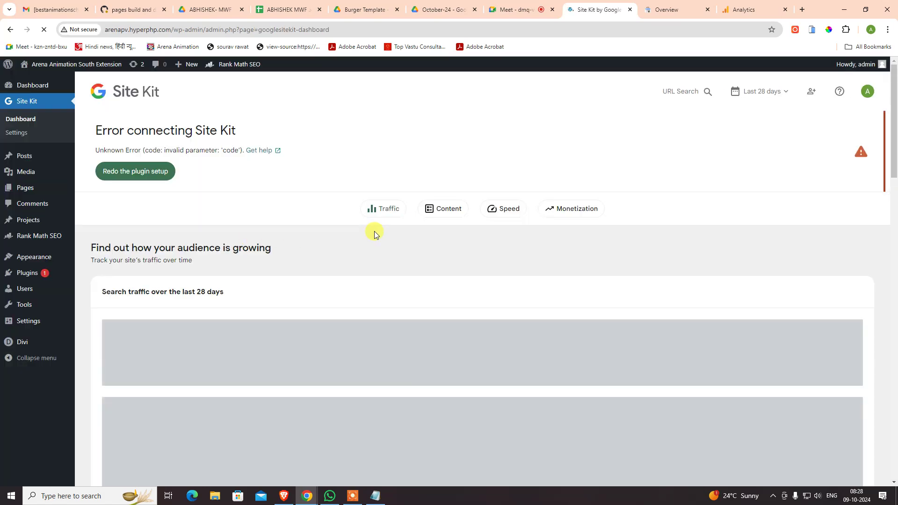
- Review the Site Kit dashboard's search traffic, top search queries, visitor experience and AdSense monetization sections
scroll(389, 325, down, 3)
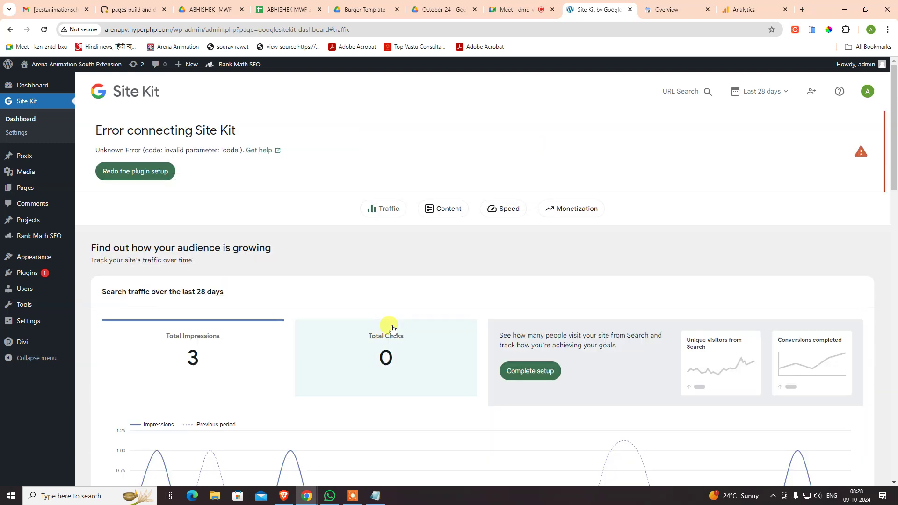
scroll(369, 345, down, 4)
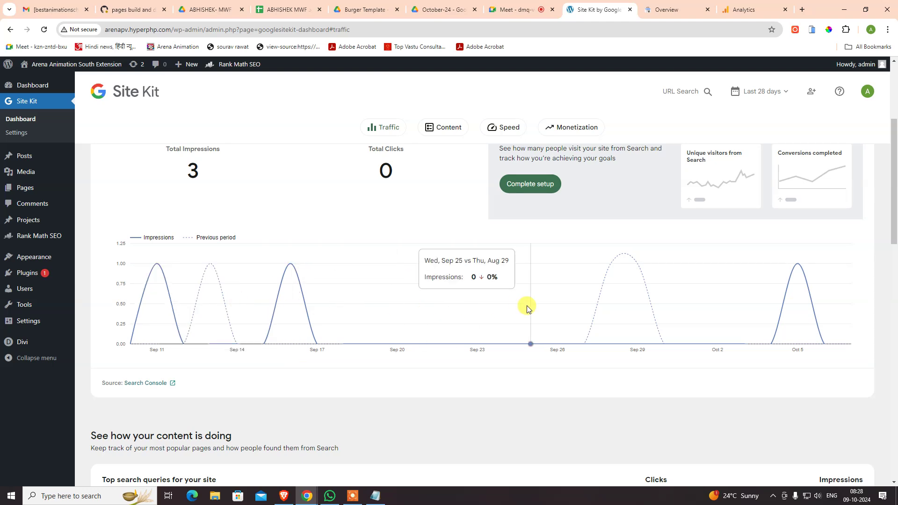
scroll(547, 316, down, 7)
scroll(554, 348, up, 2)
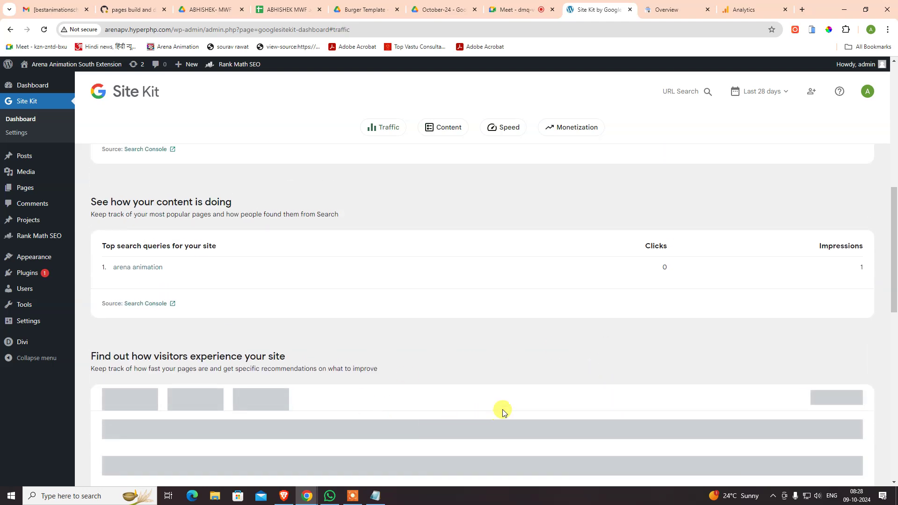
scroll(564, 387, down, 6)
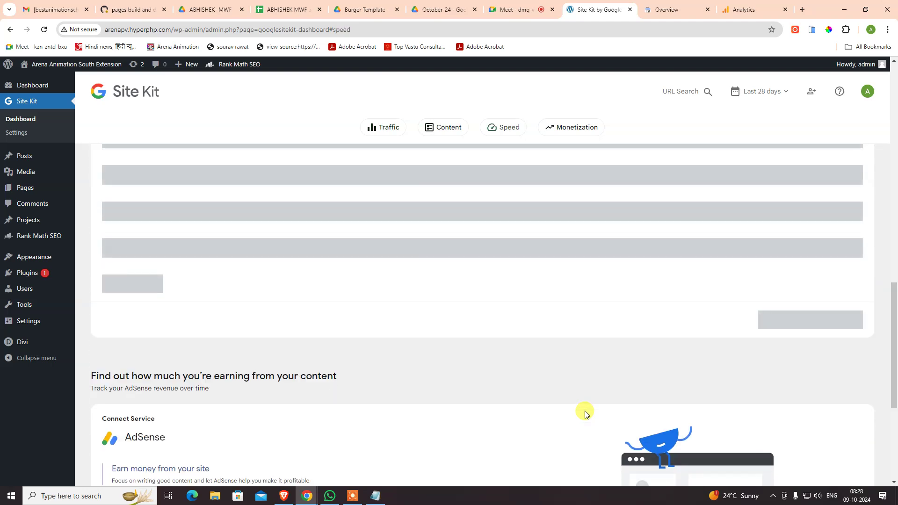
scroll(584, 412, up, 4)
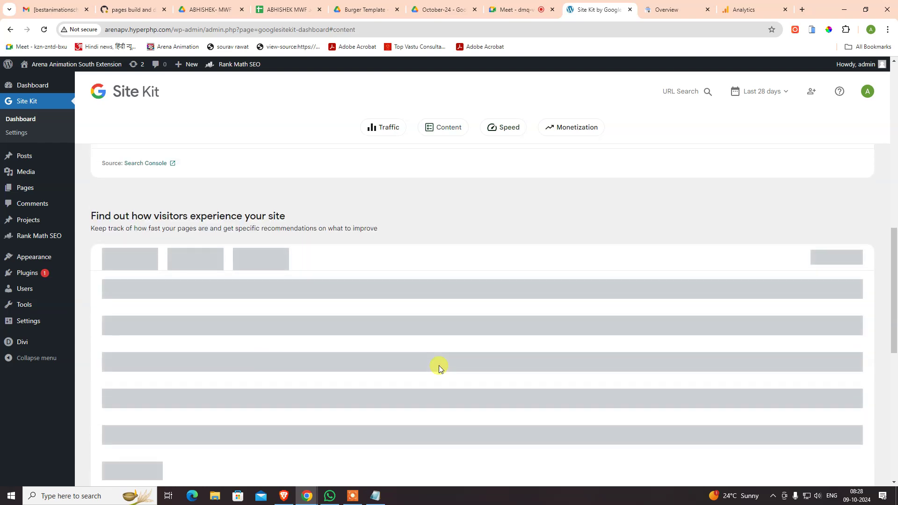
scroll(466, 292, up, 12)
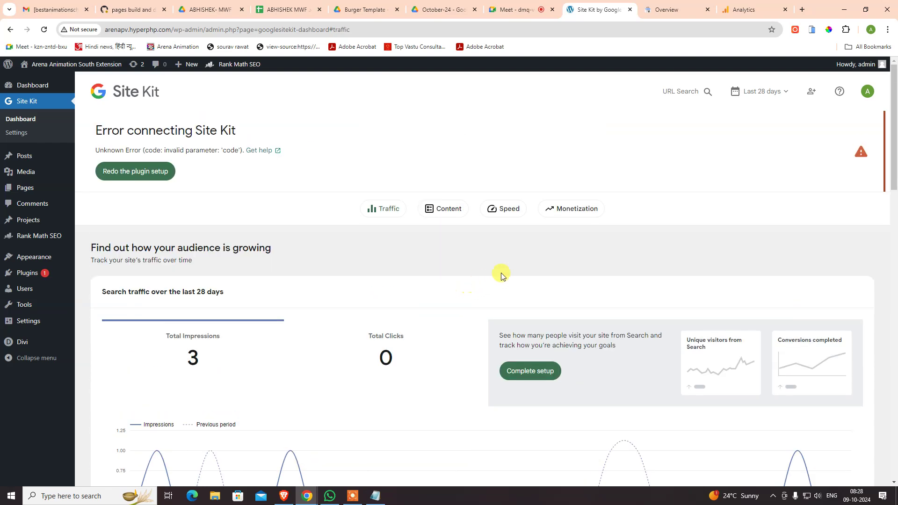
scroll(501, 276, down, 7)
scroll(493, 324, up, 3)
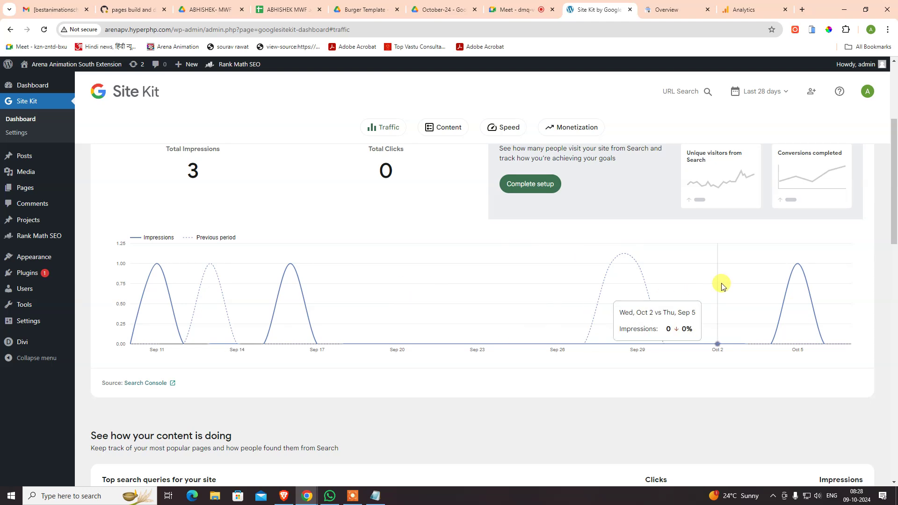
scroll(216, 344, down, 5)
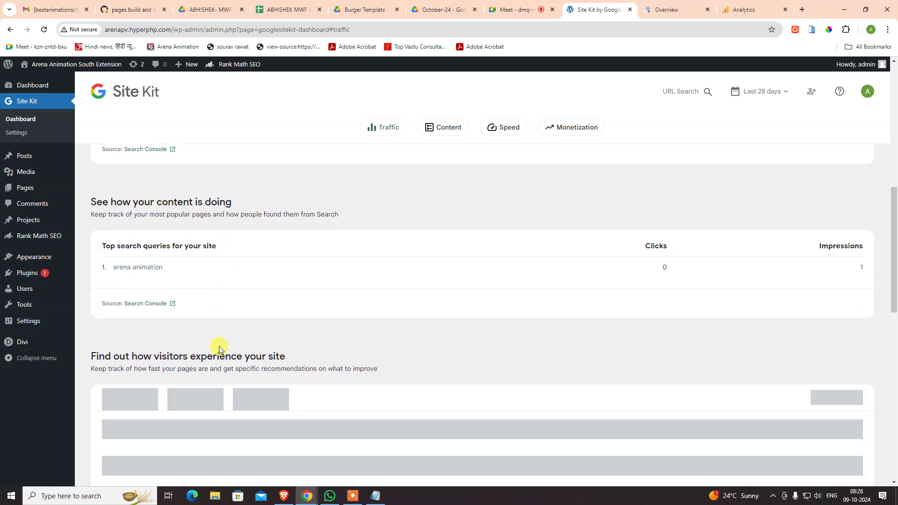
scroll(219, 348, down, 1)
scroll(524, 264, down, 3)
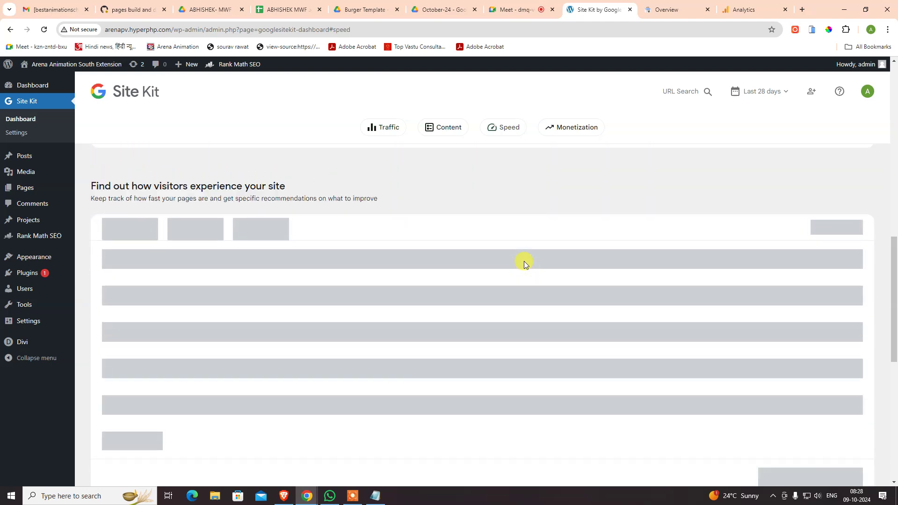
scroll(524, 264, up, 2)
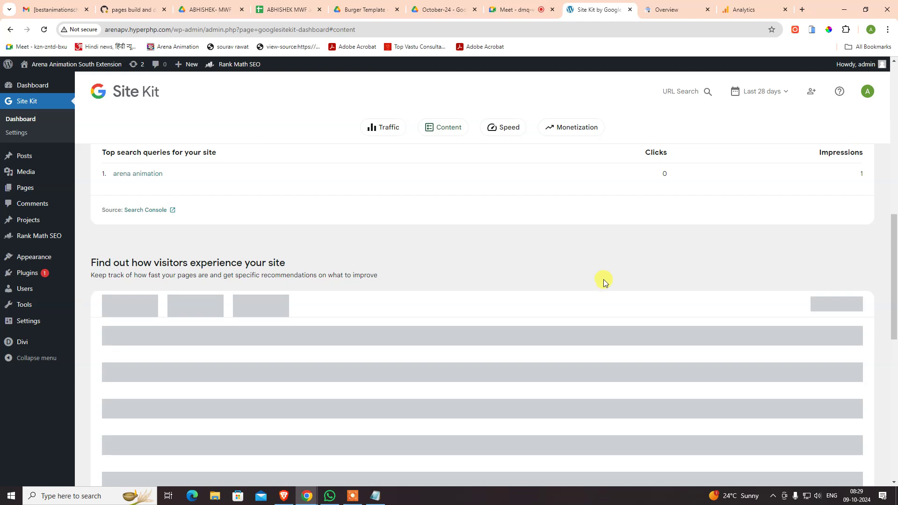
scroll(571, 296, down, 10)
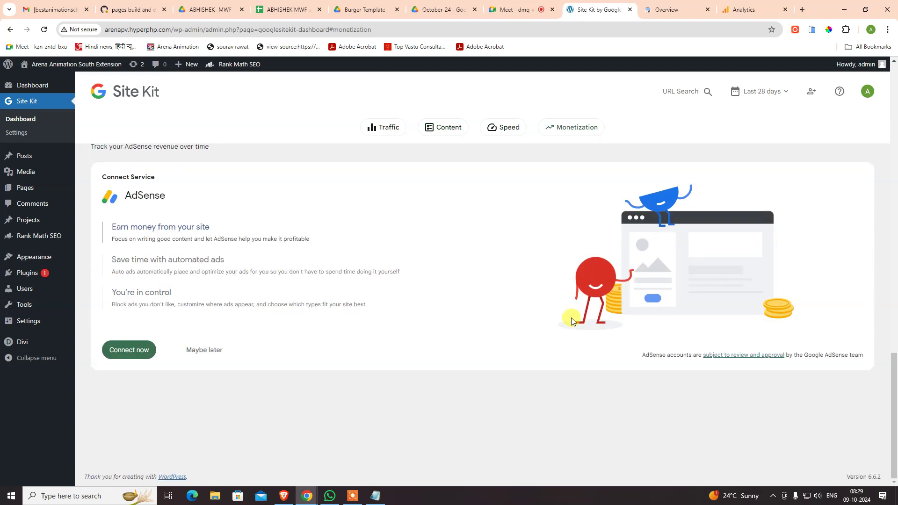
- Examine the In the Lab page speed metrics for mobile and switch them to the desktop results
scroll(396, 313, up, 10)
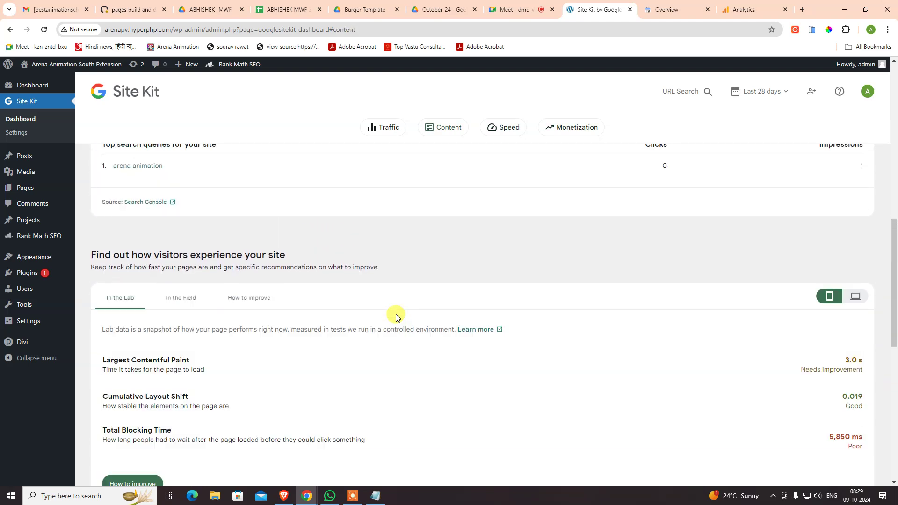
scroll(395, 317, down, 4)
scroll(244, 323, down, 4)
scroll(213, 341, up, 4)
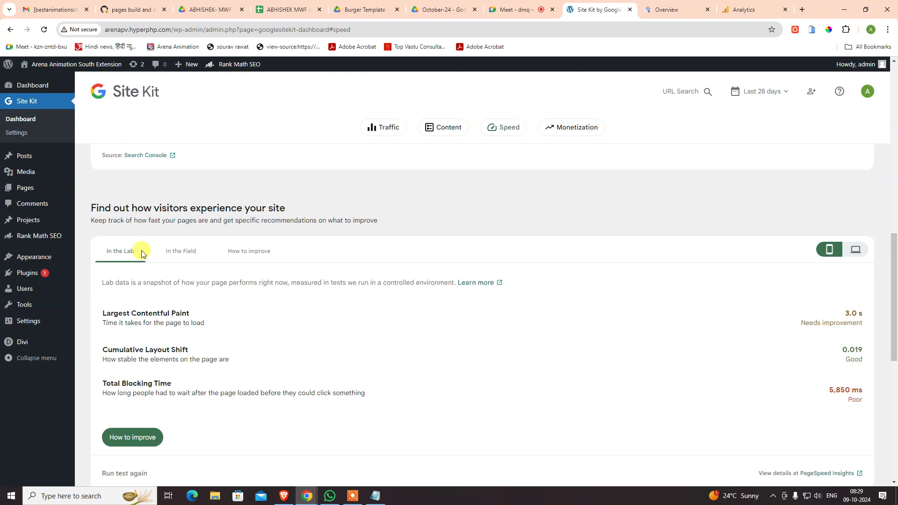
scroll(286, 297, down, 4)
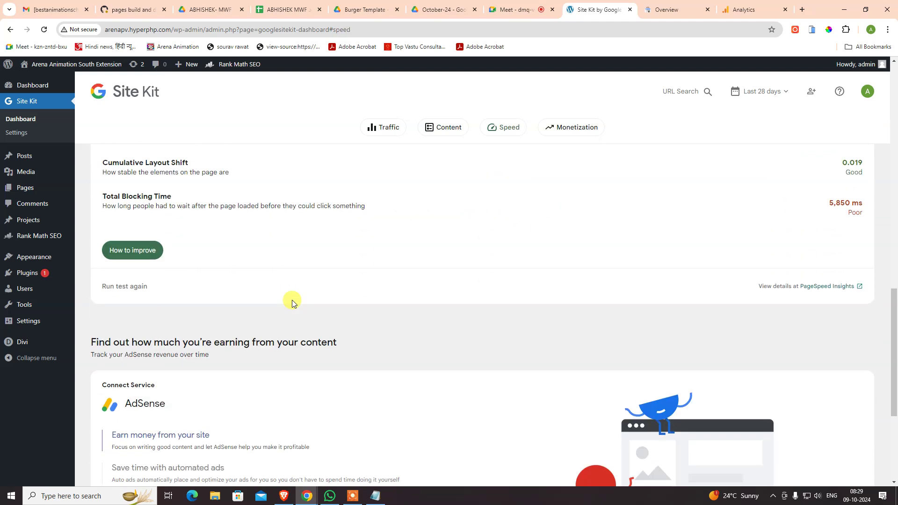
scroll(294, 301, up, 5)
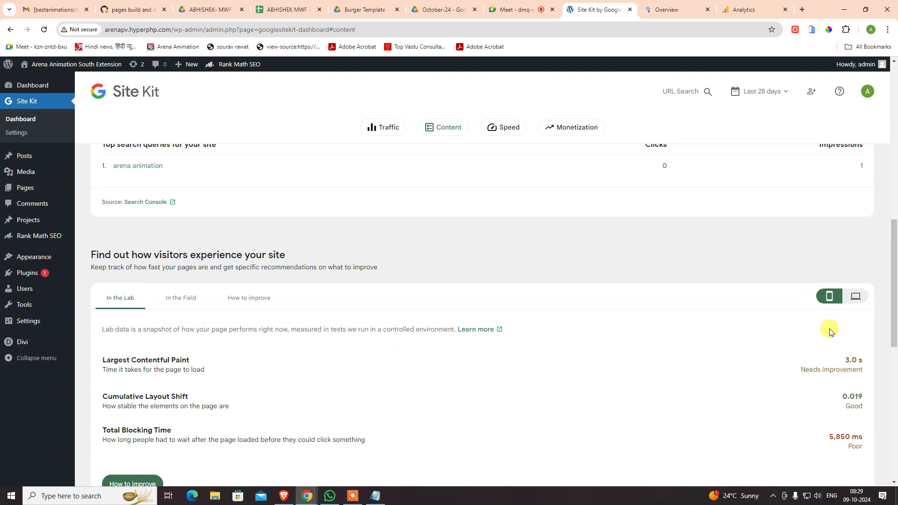
click(858, 298)
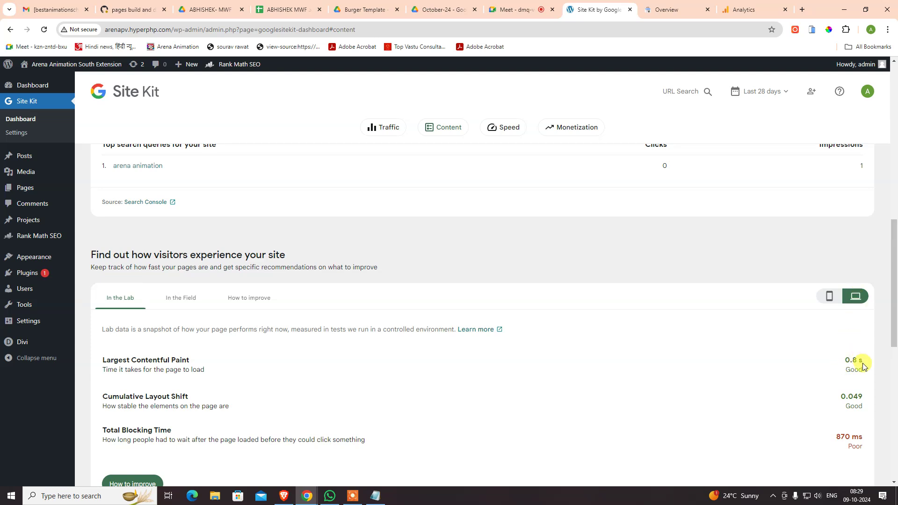
- Expand and read all five How to improve recommendations for the site's desktop speed
scroll(863, 366, down, 2)
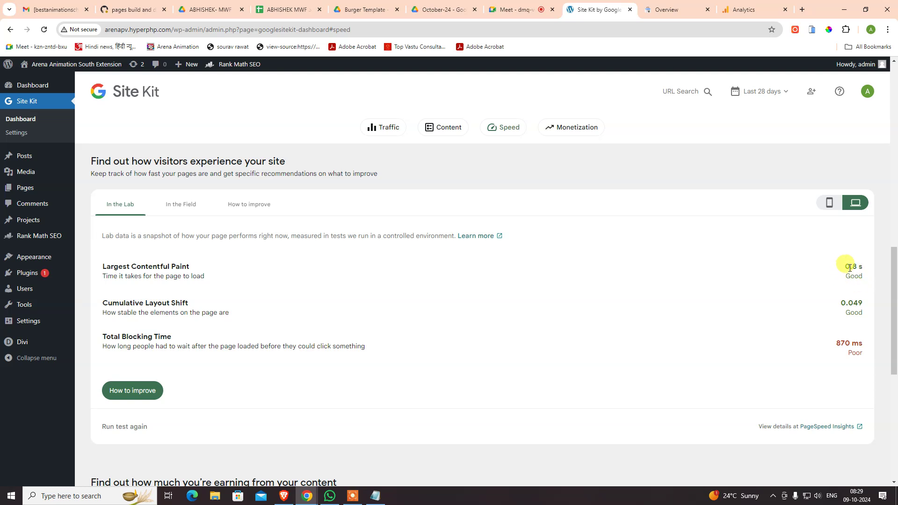
drag(864, 269, 843, 274)
click(189, 206)
click(245, 204)
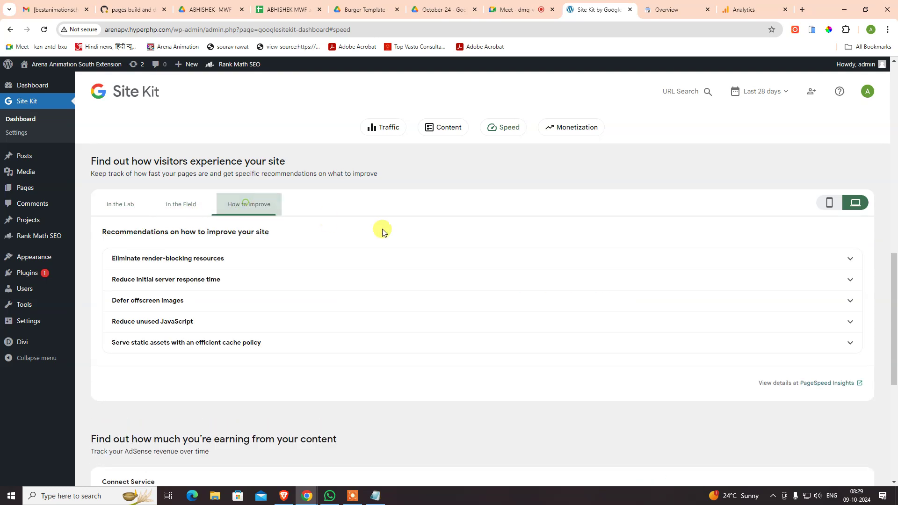
click(216, 260)
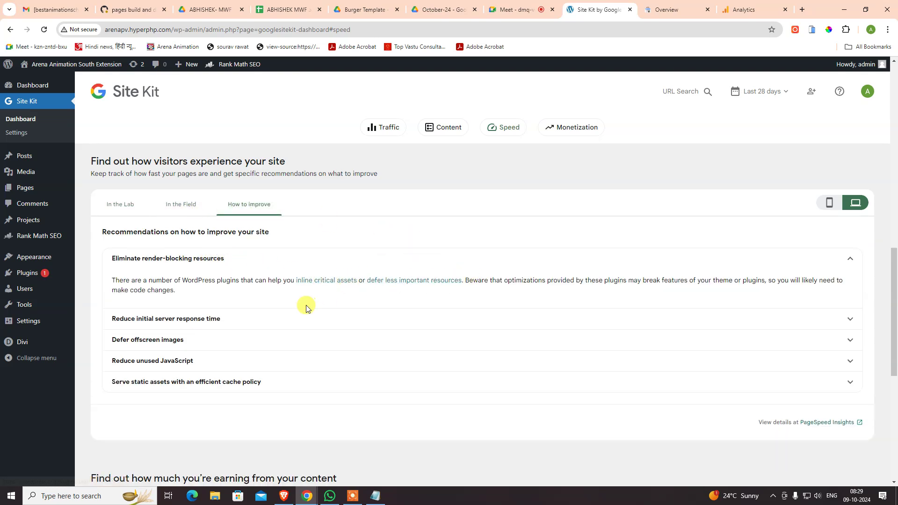
click(278, 324)
click(262, 369)
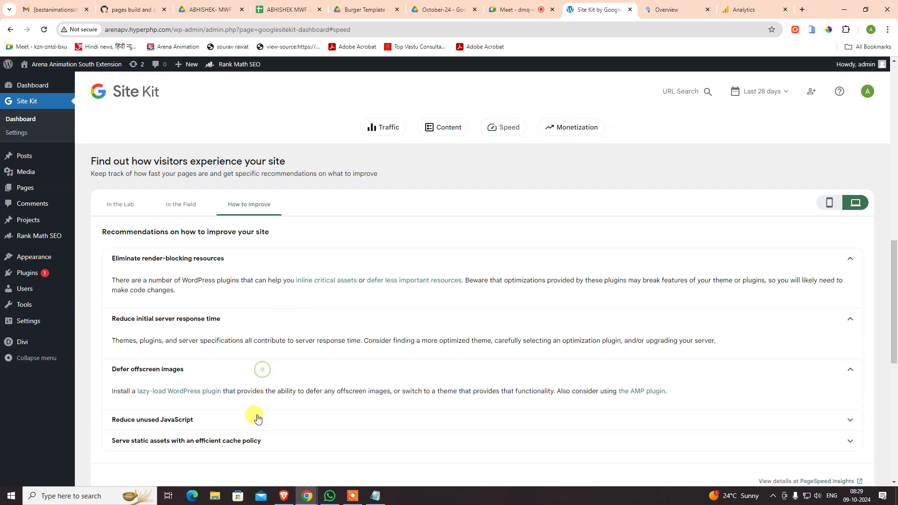
click(239, 421)
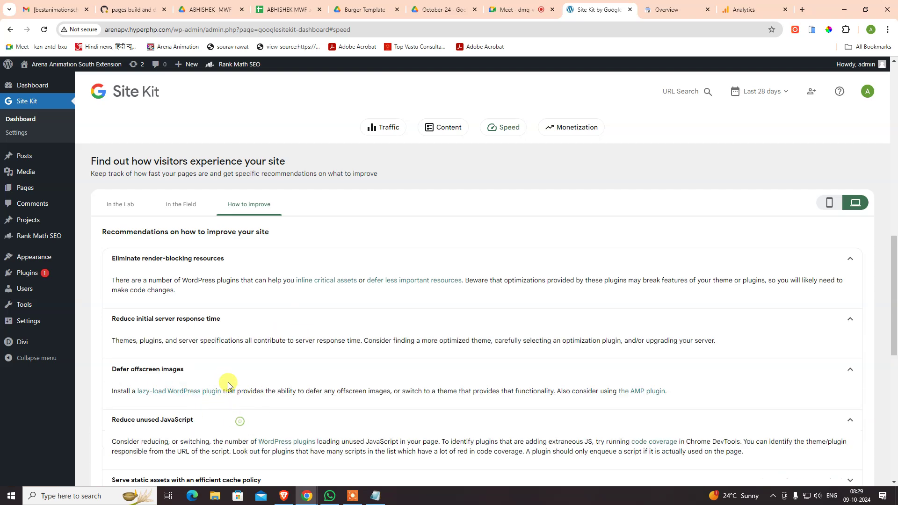
scroll(227, 385, down, 3)
click(246, 341)
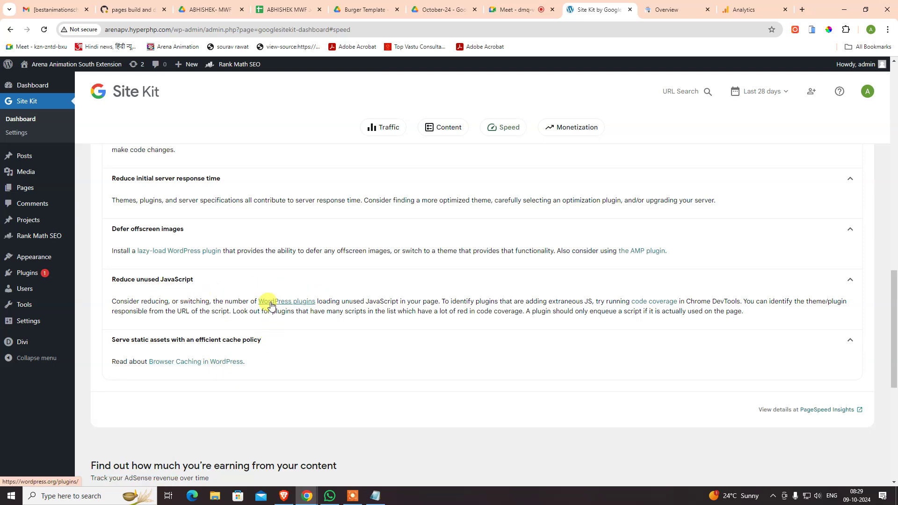
- Collapse all the expanded speed recommendations under How to improve
click(358, 340)
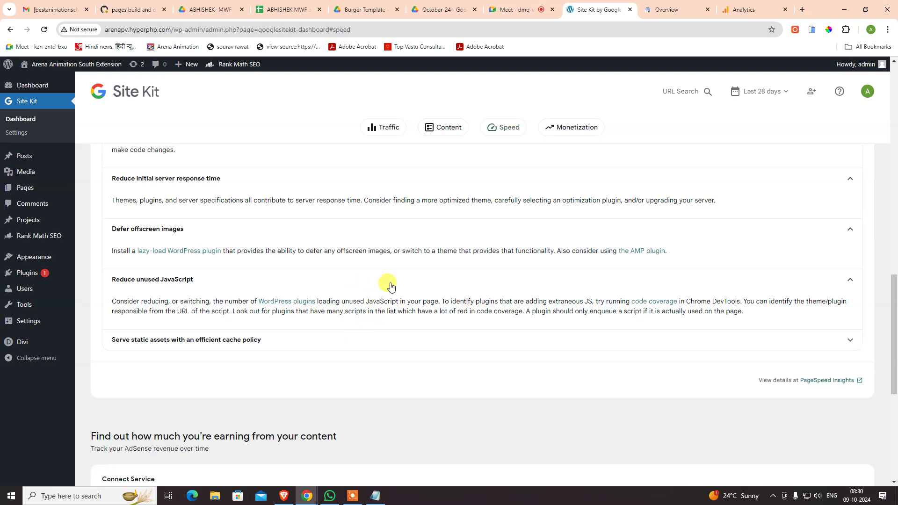
click(391, 283)
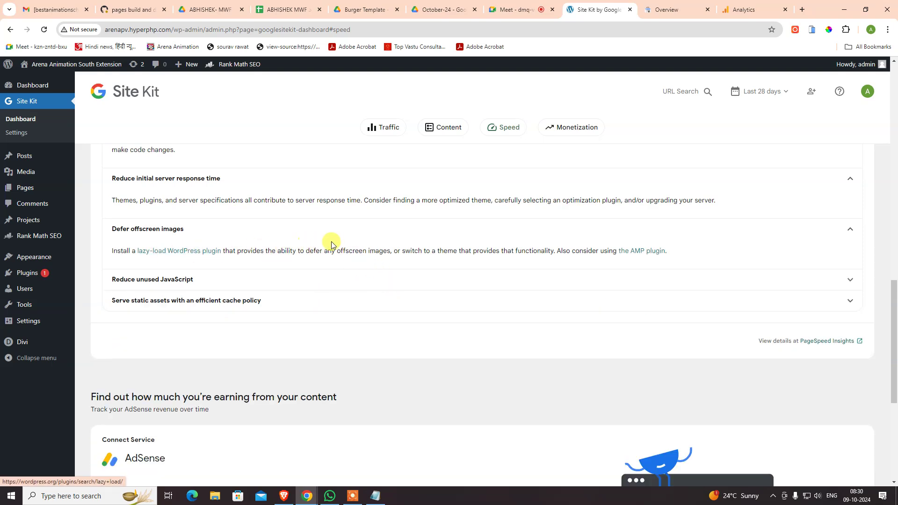
click(333, 232)
scroll(248, 244, up, 2)
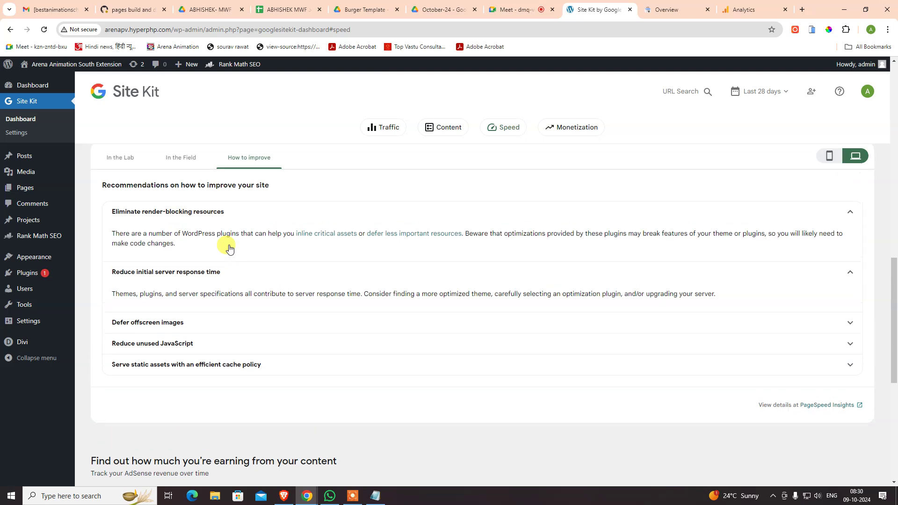
click(274, 275)
click(275, 213)
- Check the In the Field data and open the PageSpeed Insights report from the In the Lab results
click(178, 159)
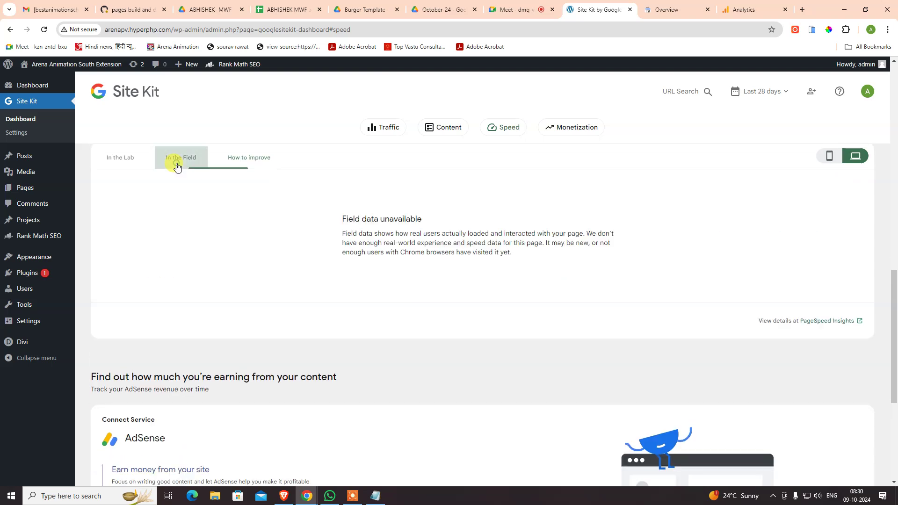
click(111, 160)
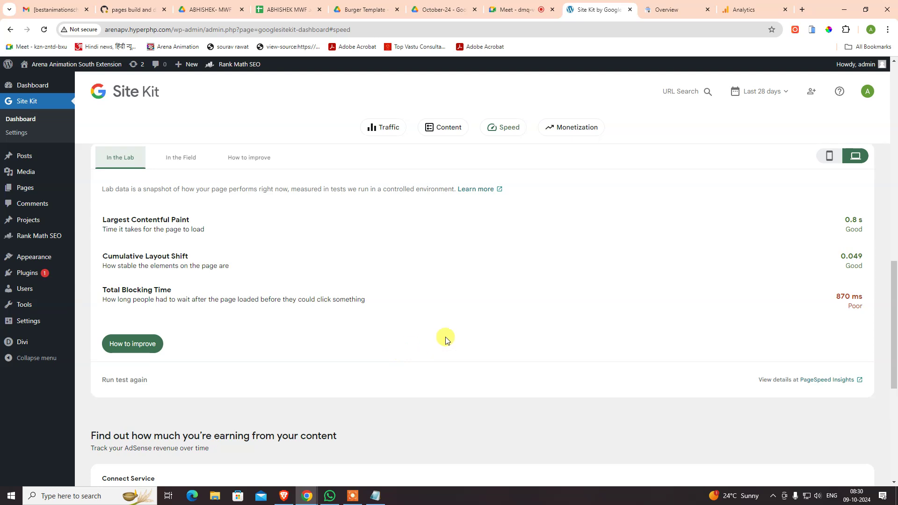
click(829, 383)
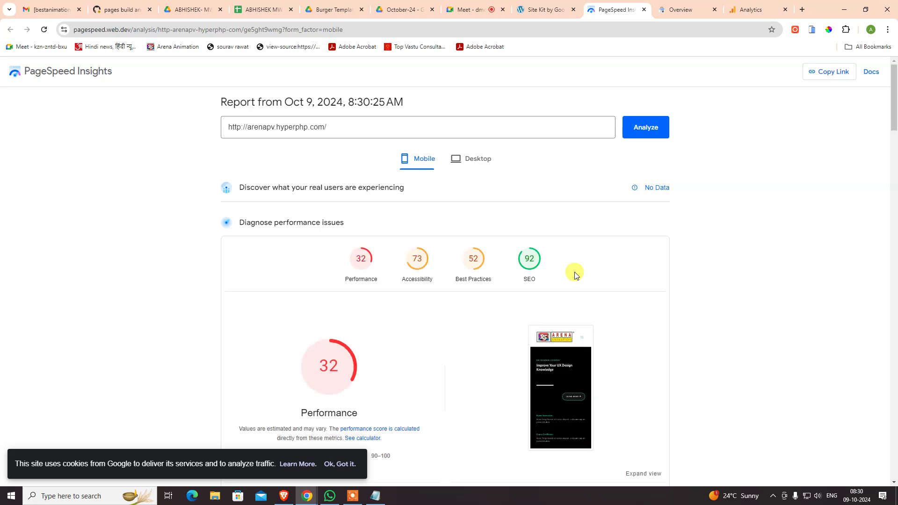
- Compare the mobile and desktop scores for performance, accessibility, best practices and SEO, finishing on the desktop report
scroll(573, 276, down, 2)
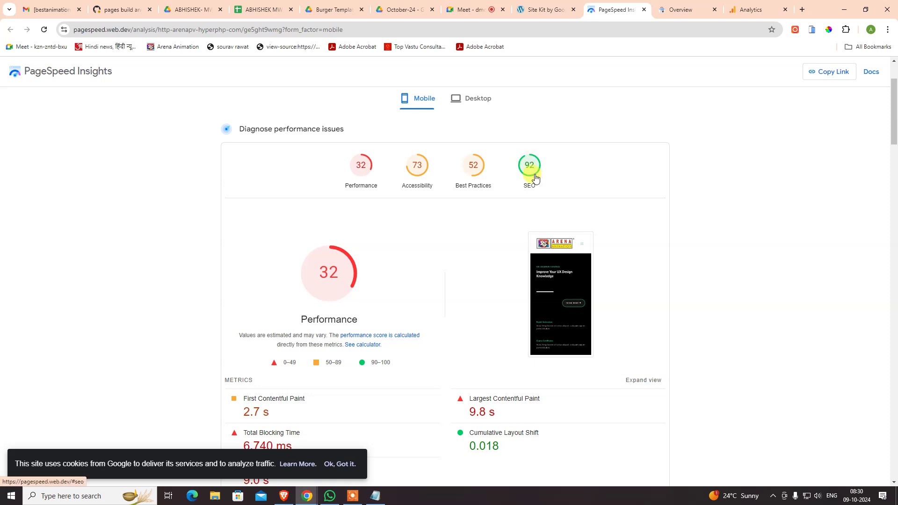
click(461, 99)
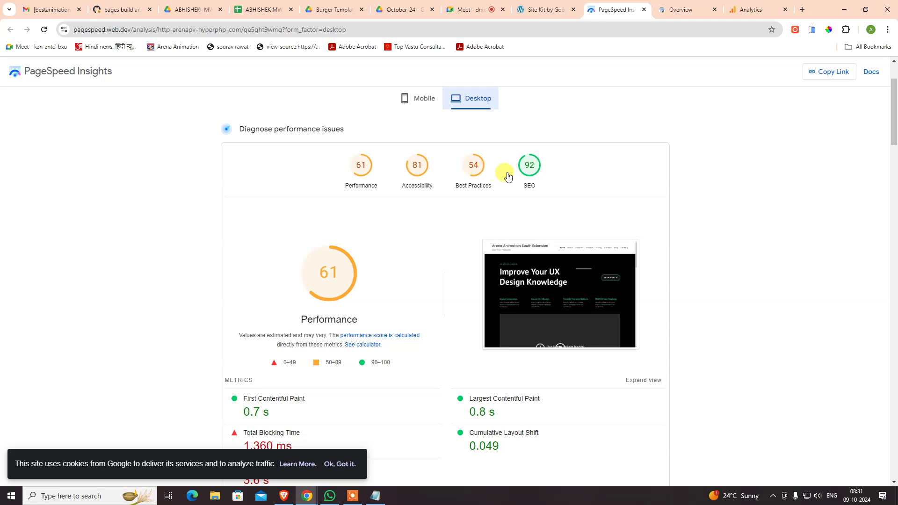
click(409, 100)
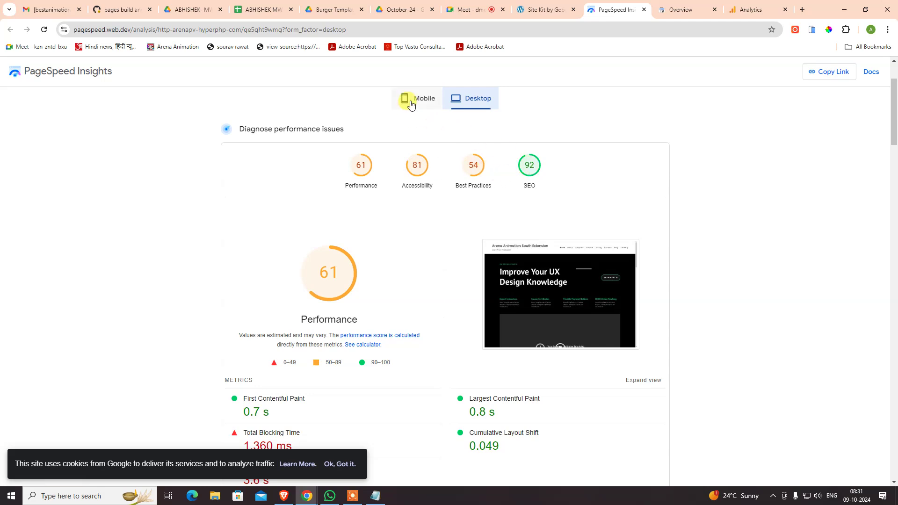
click(458, 102)
mouse_move(355, 254)
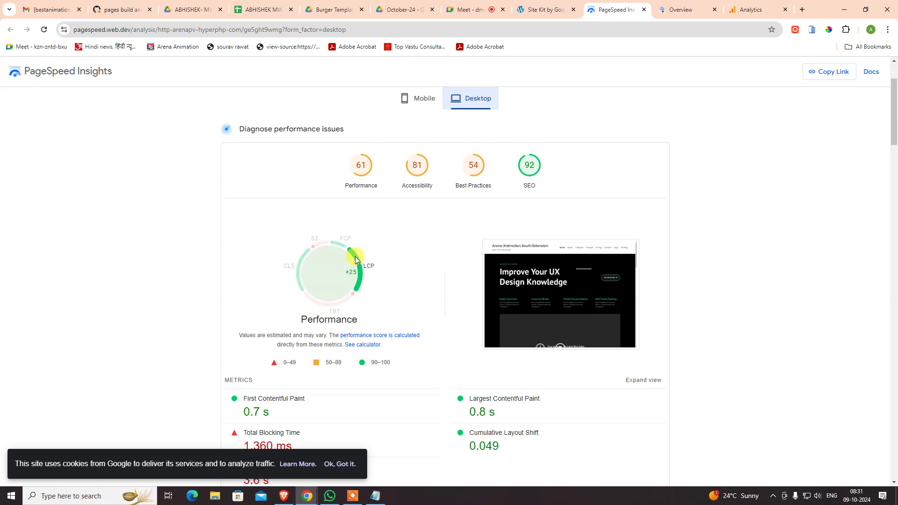
click(407, 98)
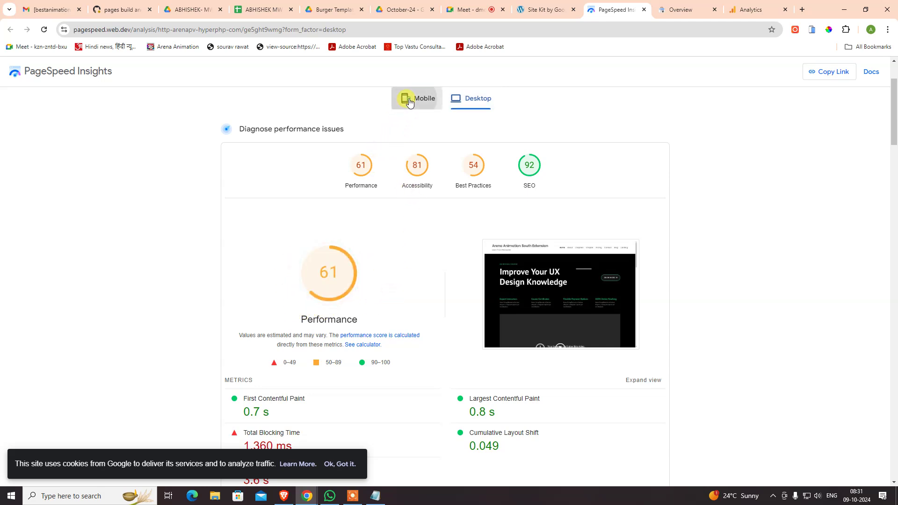
click(468, 98)
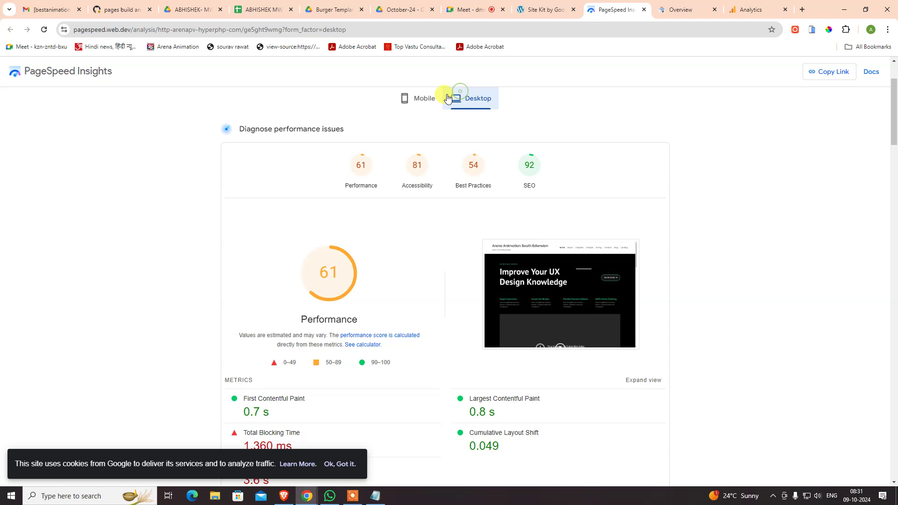
click(408, 96)
click(456, 98)
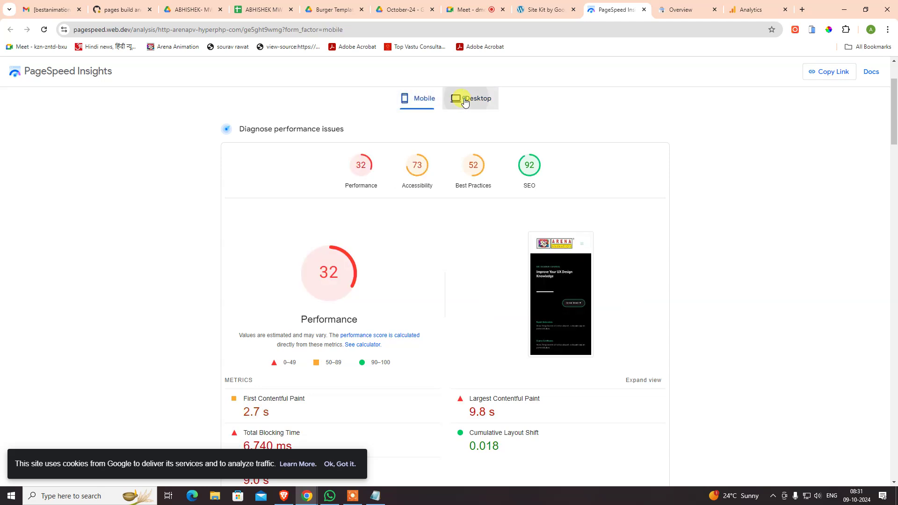
click(417, 108)
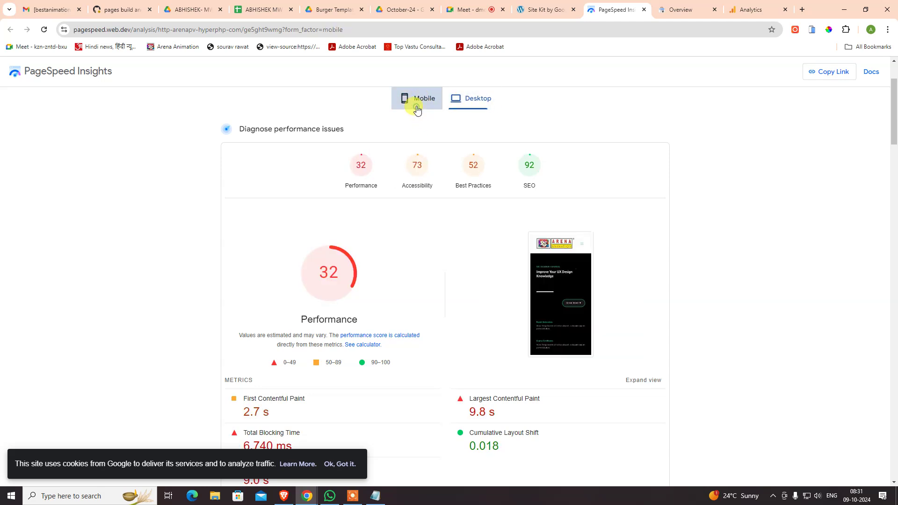
click(475, 98)
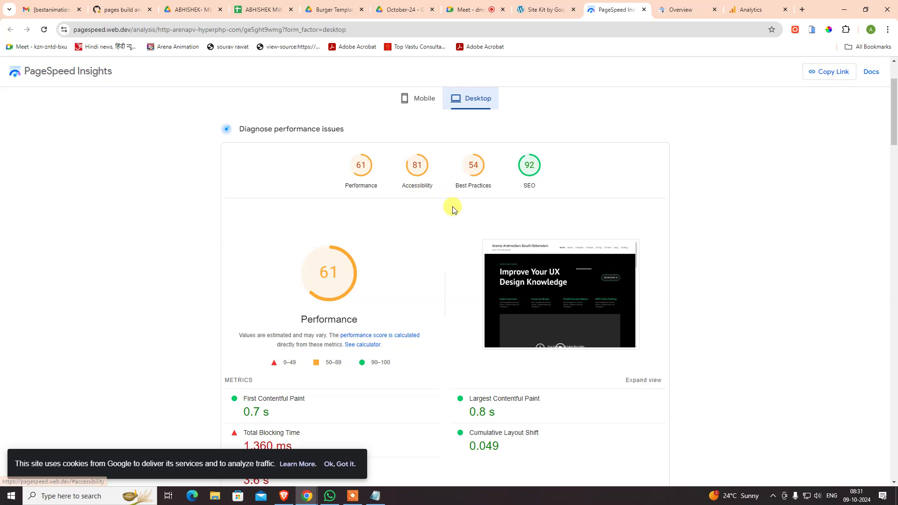
- Examine the desktop report's performance diagnostics, Accessibility checks and Best Practices issues, including the HTTPS audit
scroll(440, 276, down, 9)
scroll(543, 266, down, 1)
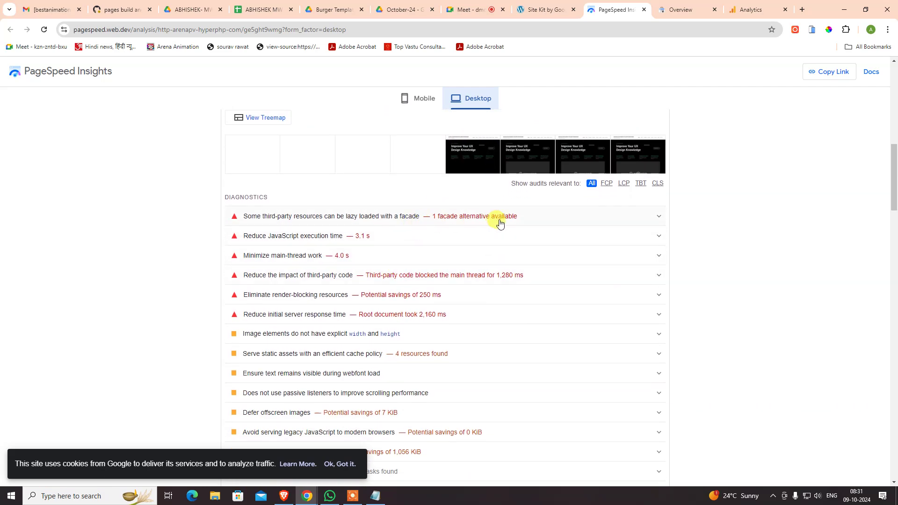
scroll(496, 220, down, 9)
scroll(501, 362, up, 10)
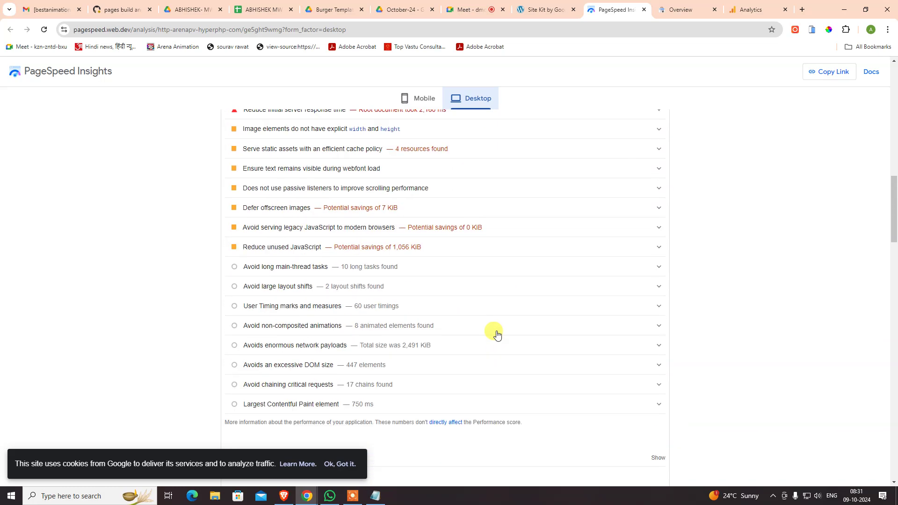
scroll(452, 373, down, 6)
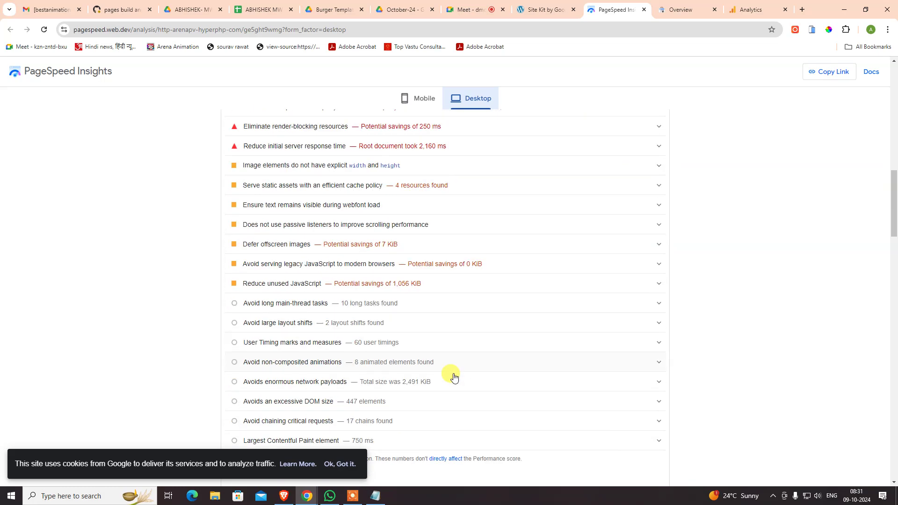
scroll(445, 370, up, 9)
scroll(453, 337, down, 8)
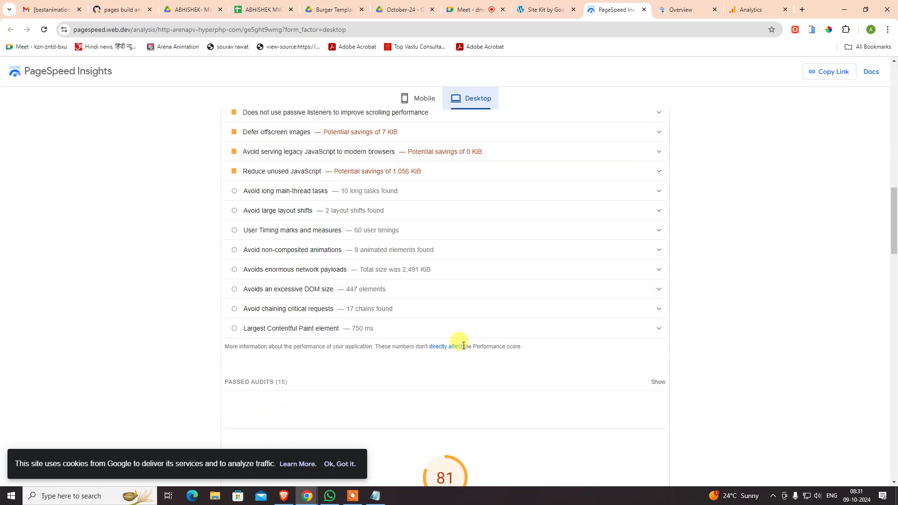
scroll(487, 316, down, 7)
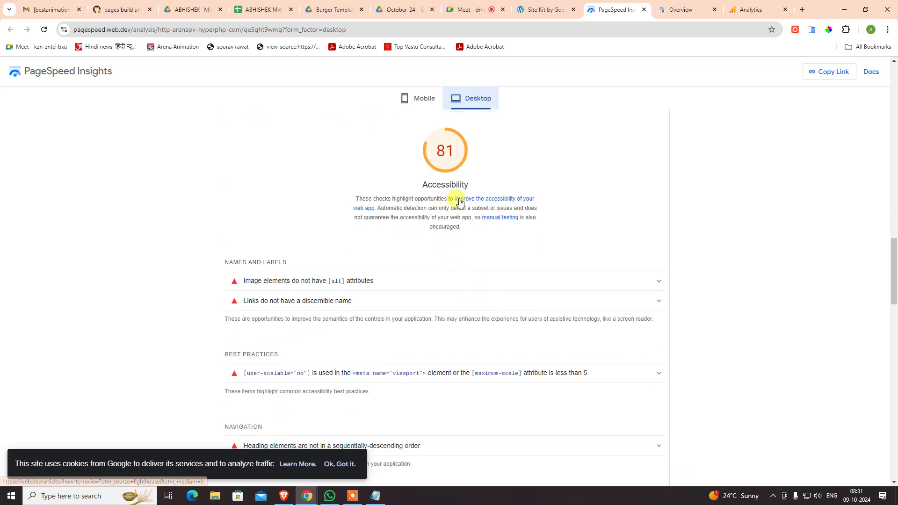
scroll(497, 263, down, 10)
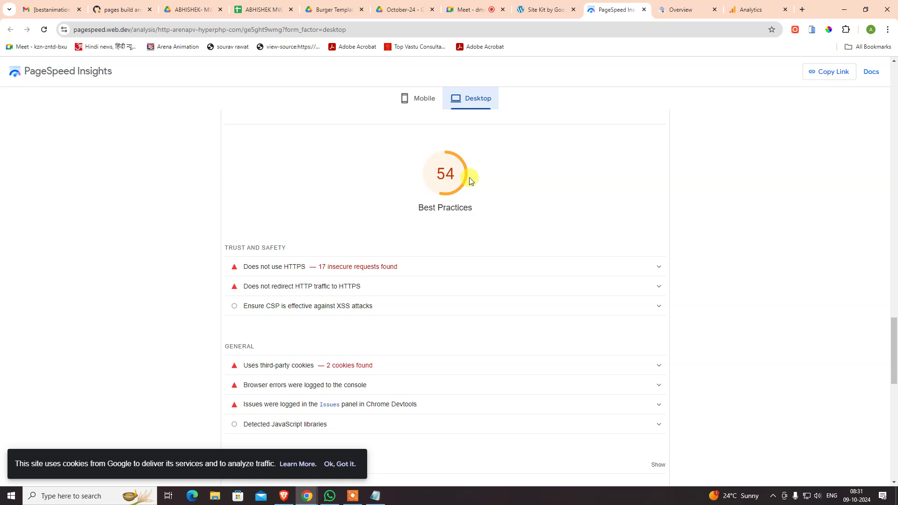
scroll(482, 187, down, 3)
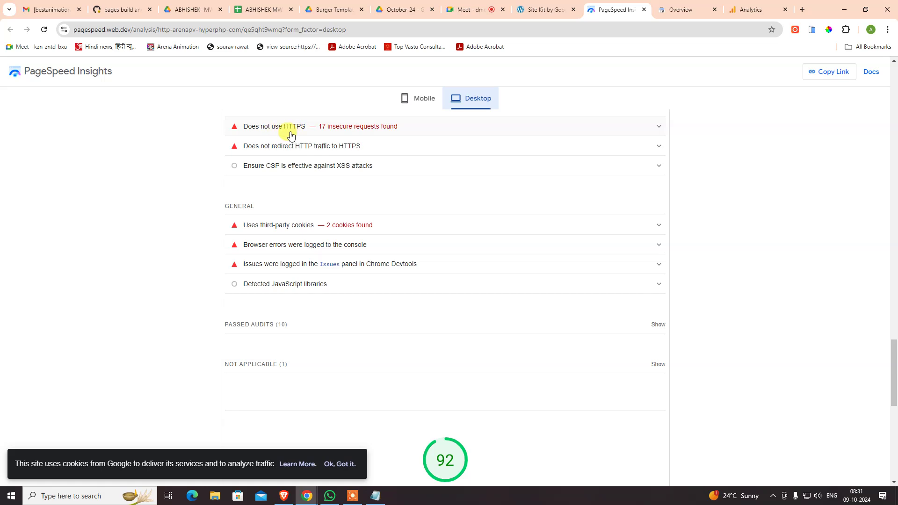
- Check the site address on the Site Kit page, and review the SEO audits and overall desktop results in the PageSpeed Insights report
click(543, 10)
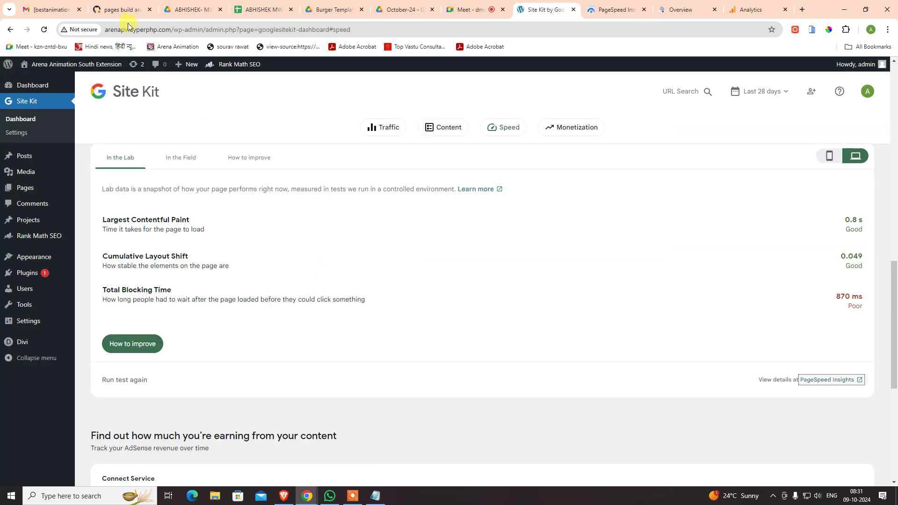
click(595, 14)
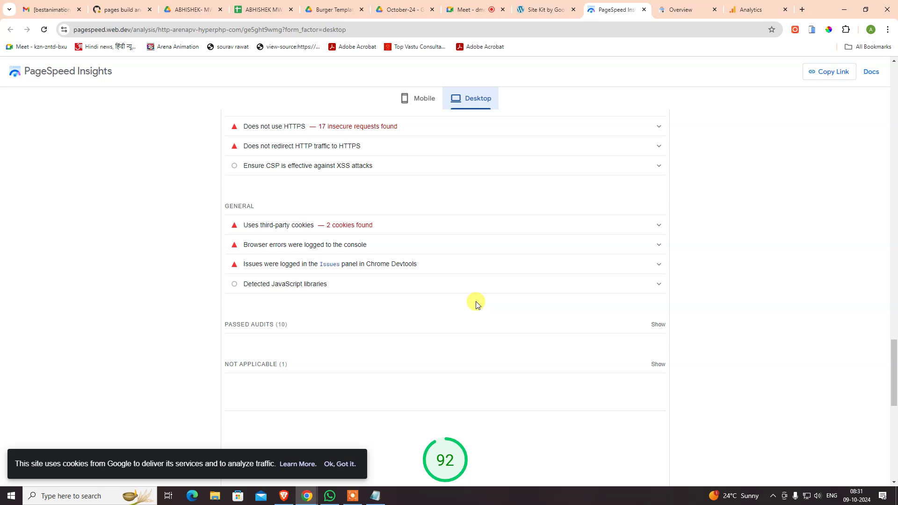
scroll(483, 304, down, 6)
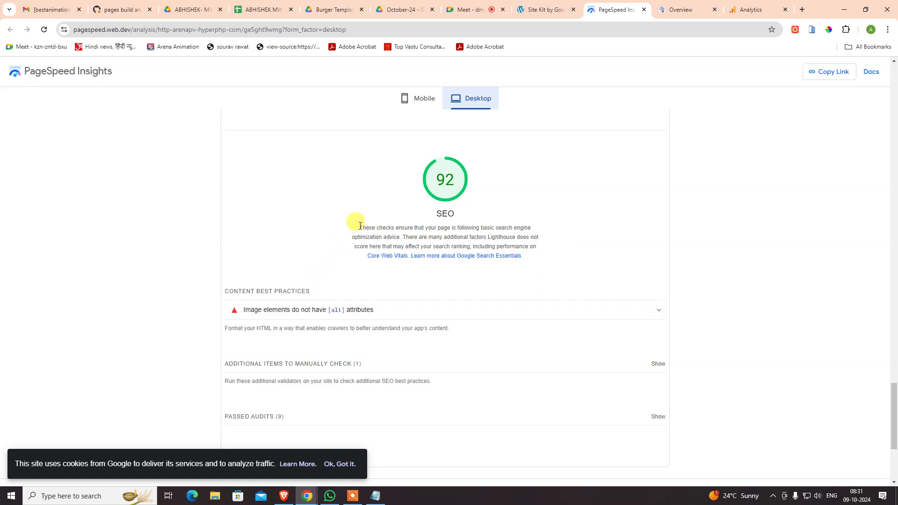
scroll(360, 232, down, 4)
scroll(370, 255, up, 15)
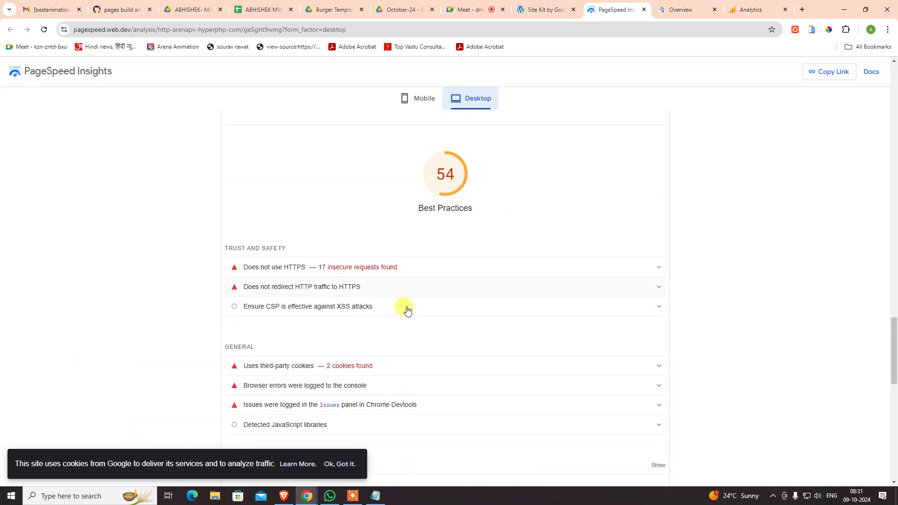
scroll(421, 356, up, 20)
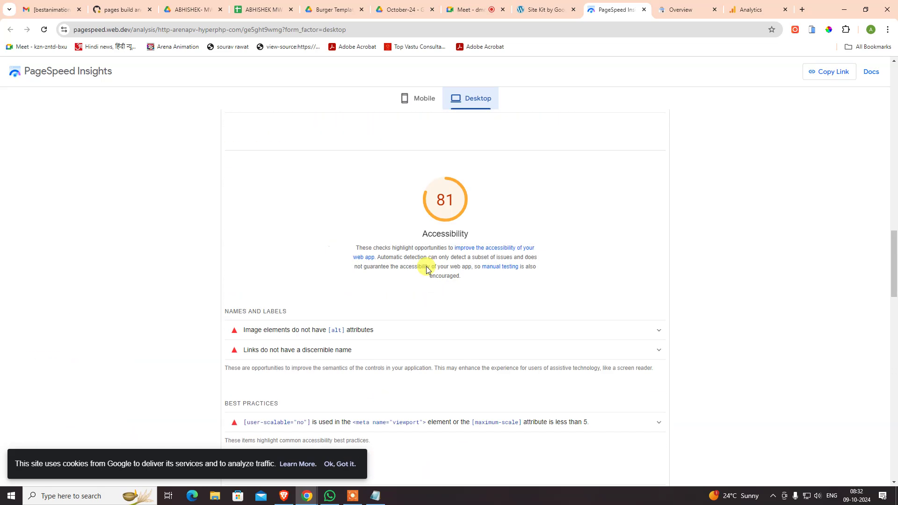
scroll(424, 344, up, 20)
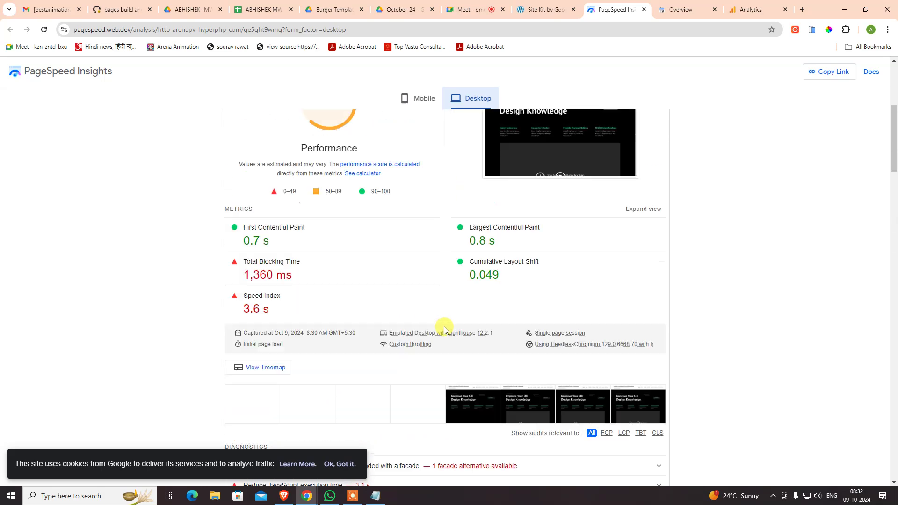
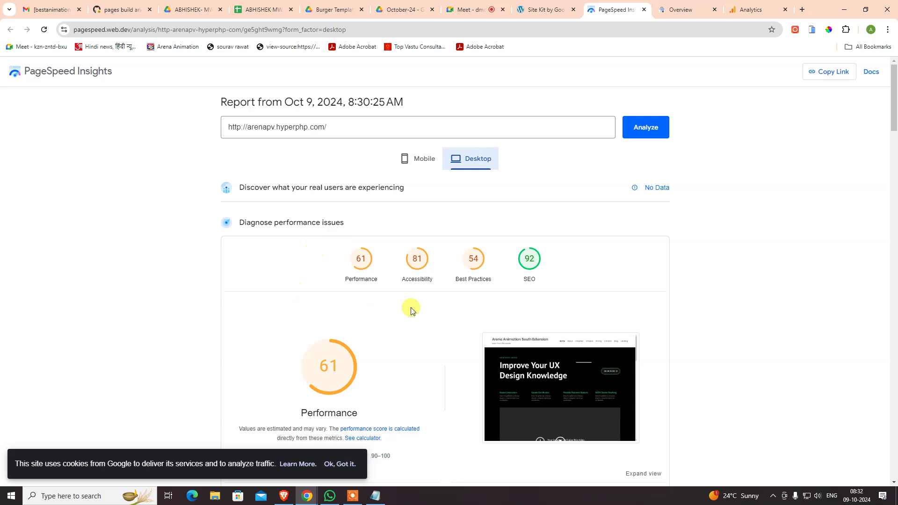
- Review the SEO section of the desktop report for arenapv.hyperphp.com and return to the score summary
click(537, 260)
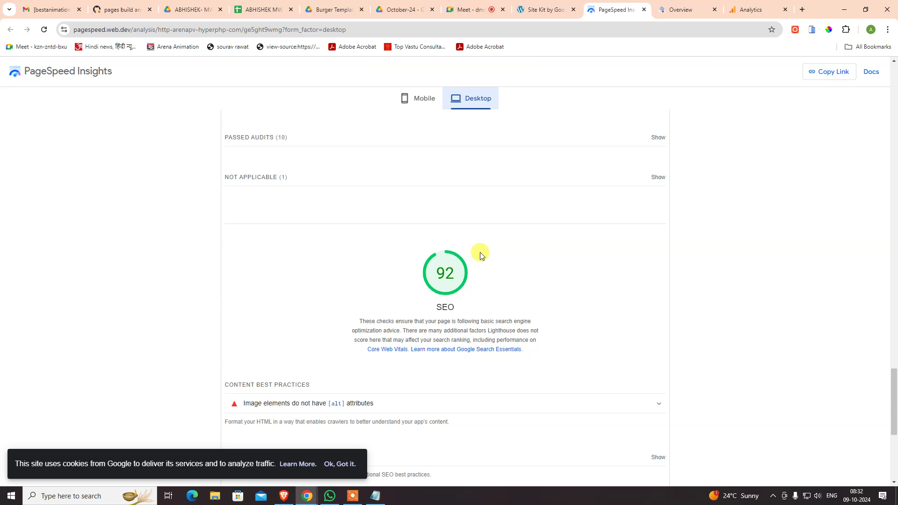
scroll(481, 255, up, 20)
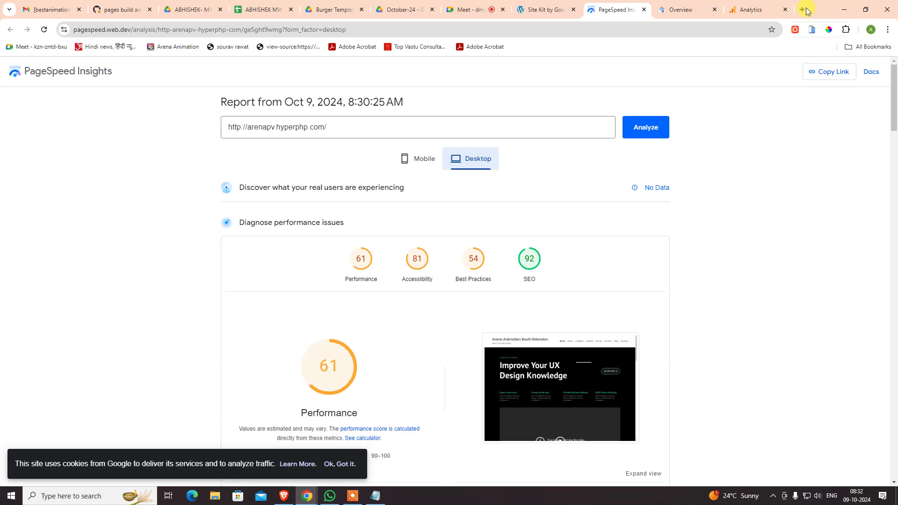
click(676, 10)
click(615, 7)
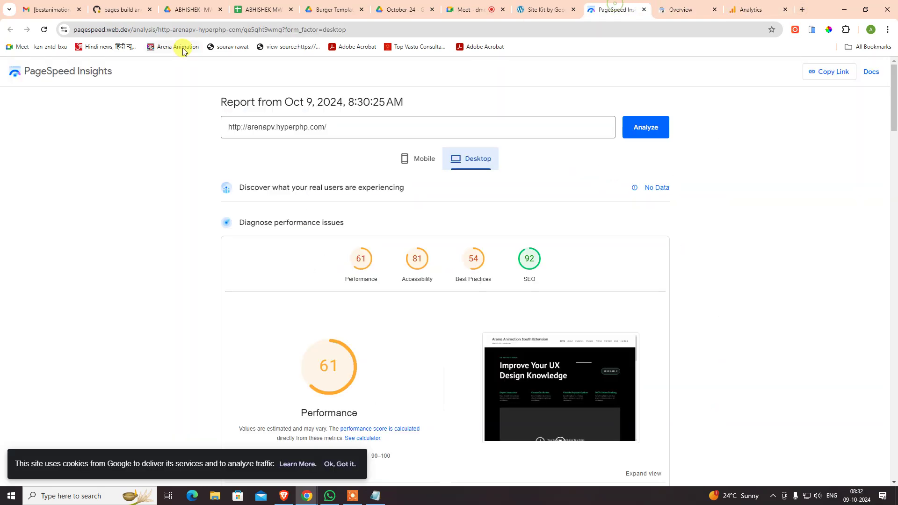
- Open the PageSpeed Insights start page at pagespeed.web.dev in a new browser tab
click(803, 10)
text(are)
key(BackSpace)
key(BackSpace)
key(BackSpace)
key(BackSpace)
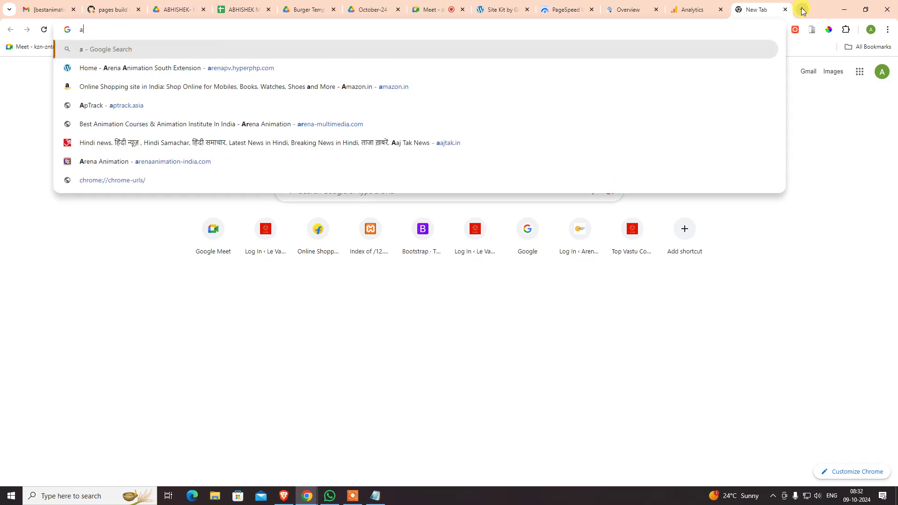
text(pagespeed.web.dev)
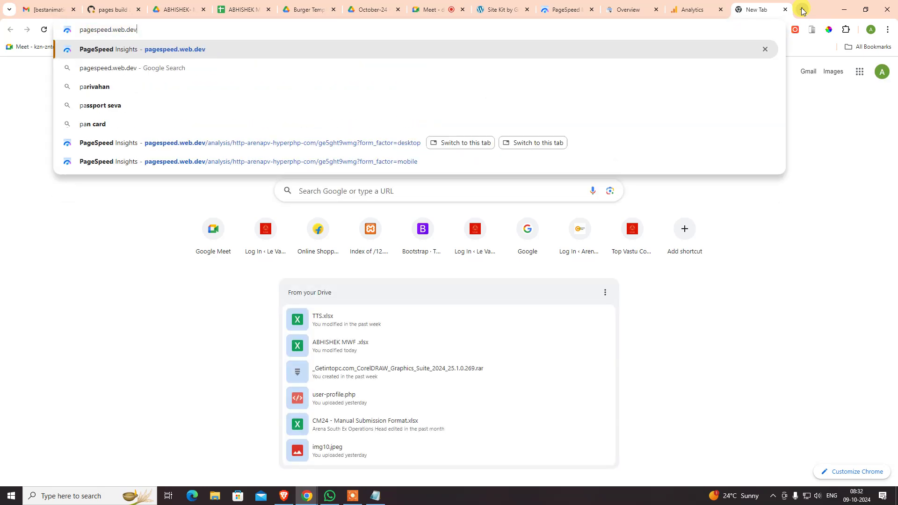
key(Return)
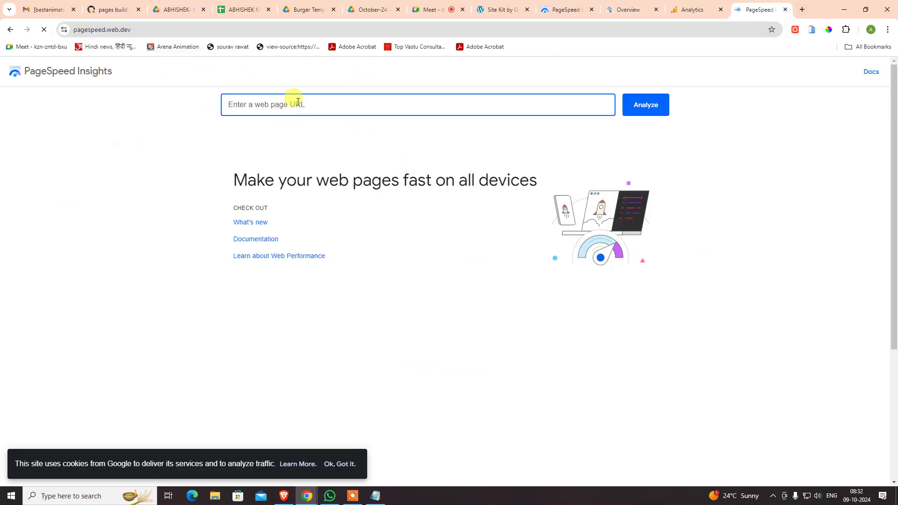
click(297, 102)
text(arenaanimation-india.com)
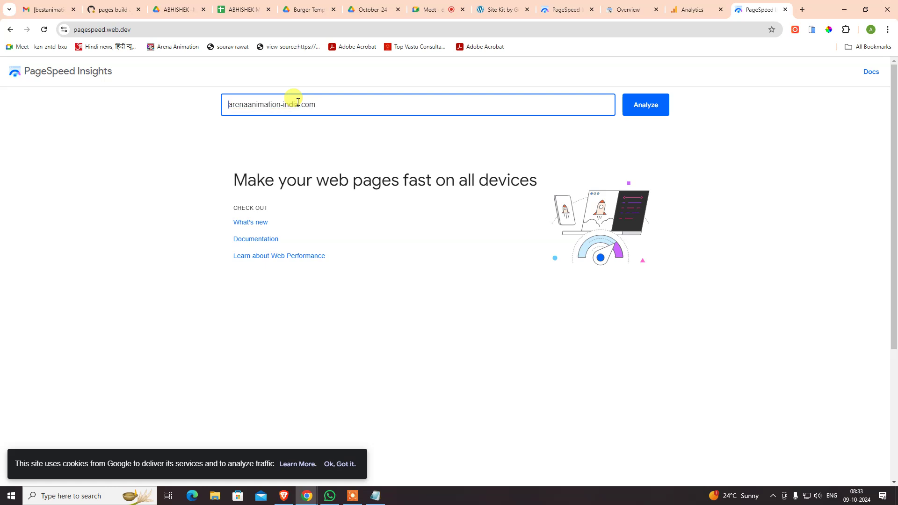
text(https://)
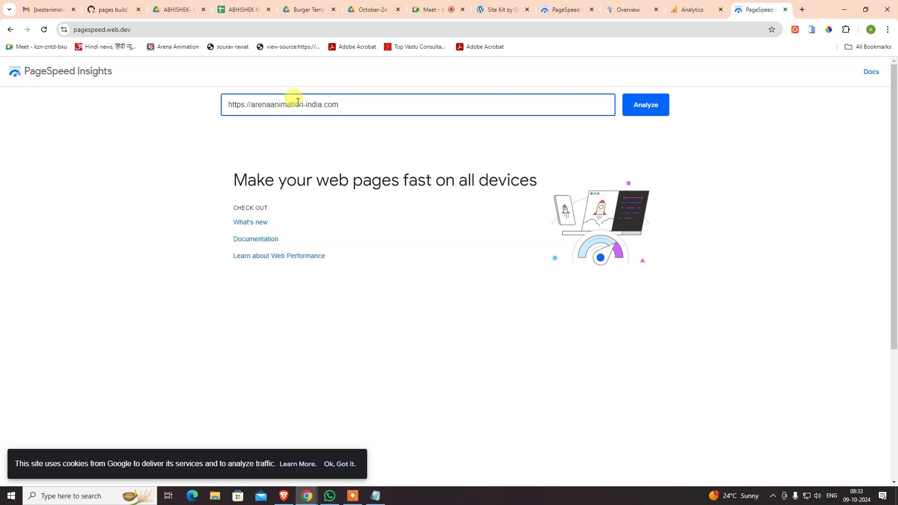
click(649, 105)
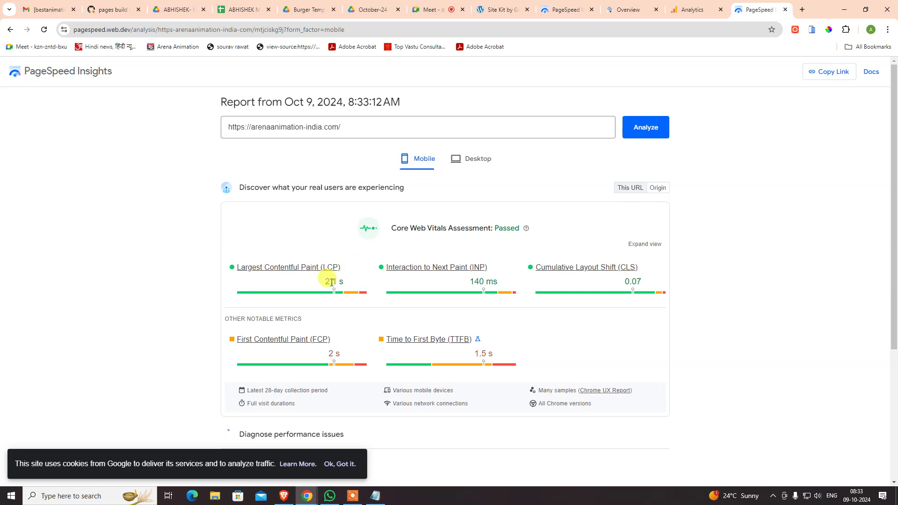
- Compare the desktop and mobile Core Web Vitals for arenaanimation-india.com, and check the mobile report down to its performance diagnosis section
click(473, 160)
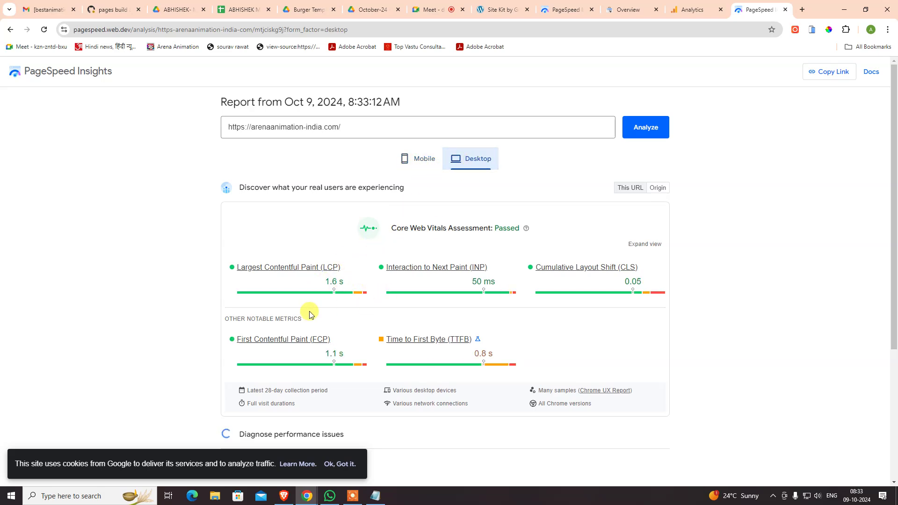
click(417, 159)
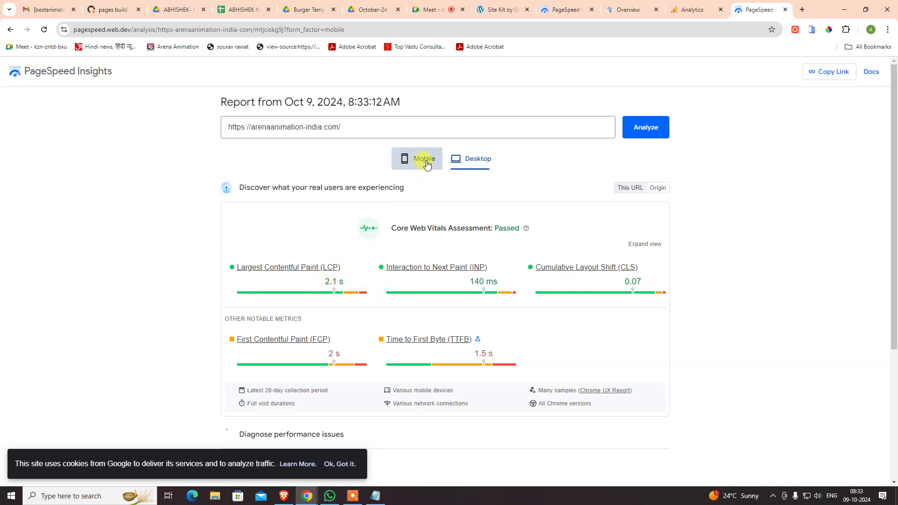
scroll(463, 265, down, 3)
scroll(463, 264, down, 1)
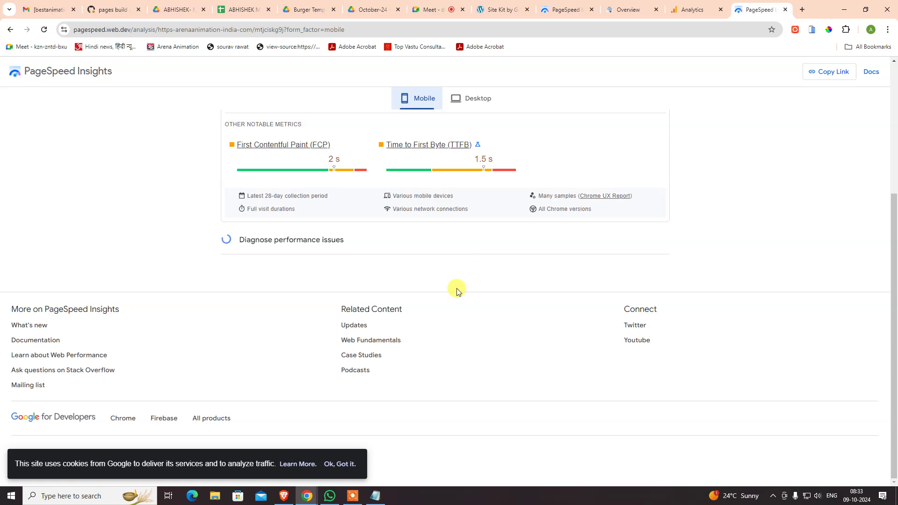
scroll(504, 279, up, 4)
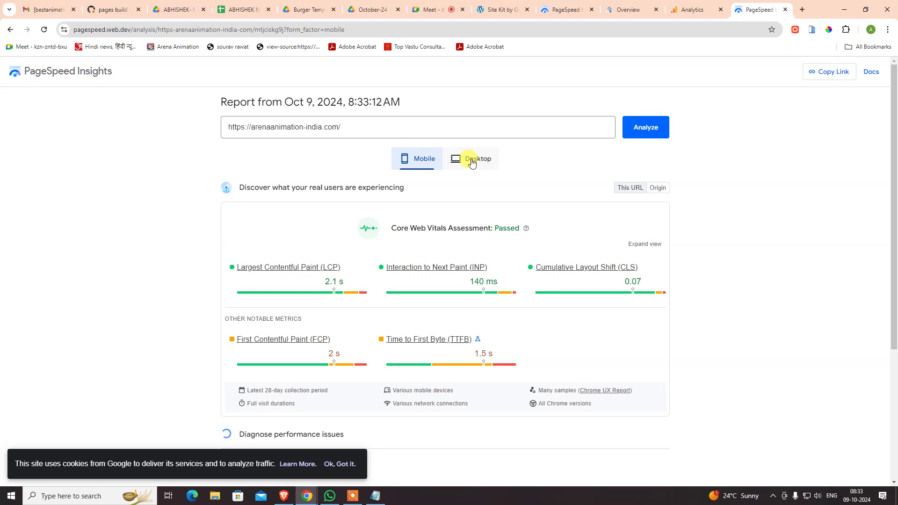
scroll(516, 315, down, 3)
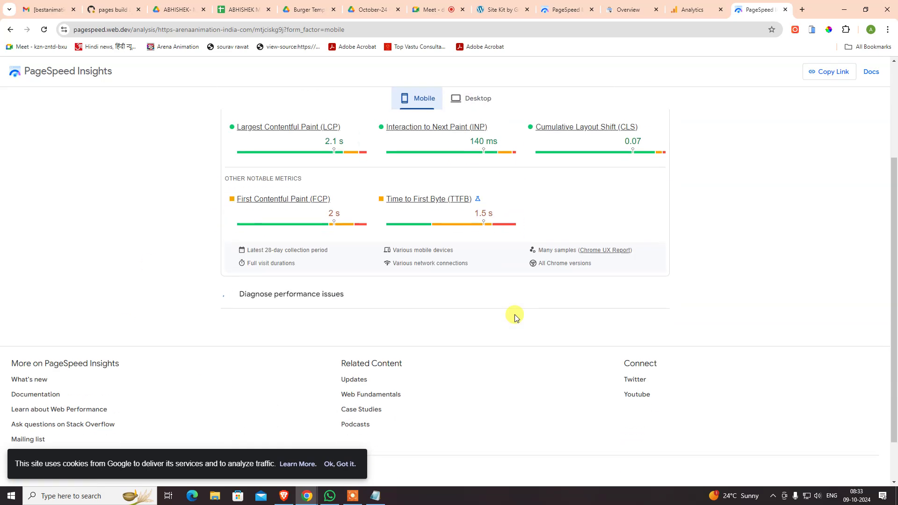
scroll(515, 317, up, 3)
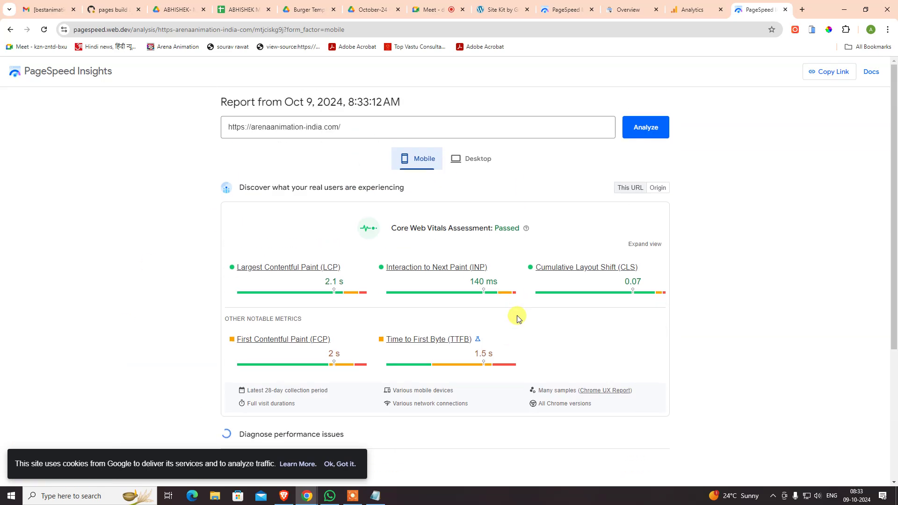
- Compare the two device reports again, finishing on desktop, and highlight the domain name in the analyzed address
click(456, 159)
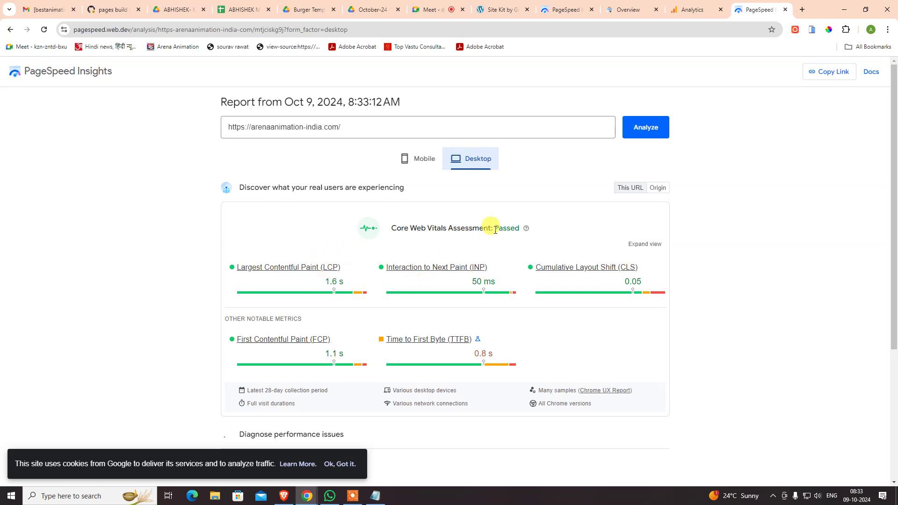
click(402, 160)
click(477, 161)
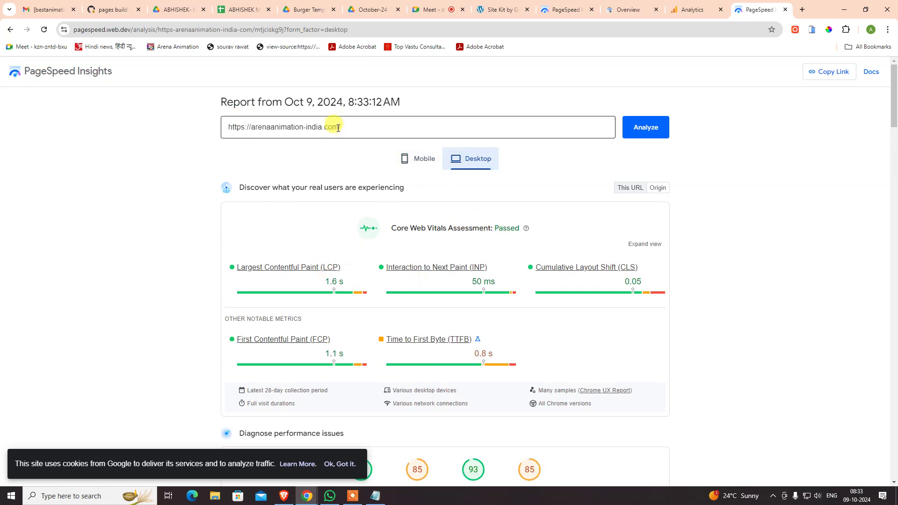
drag(339, 127, 321, 126)
click(293, 127)
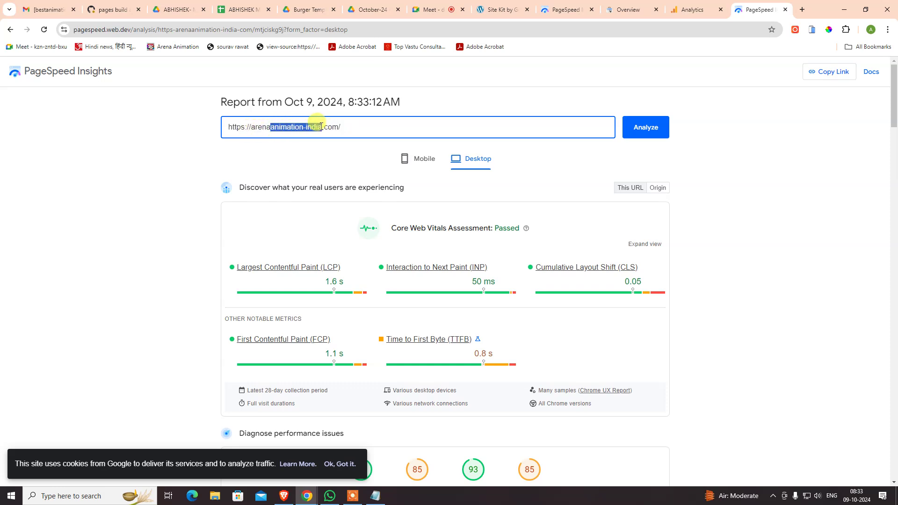
text(-multime)
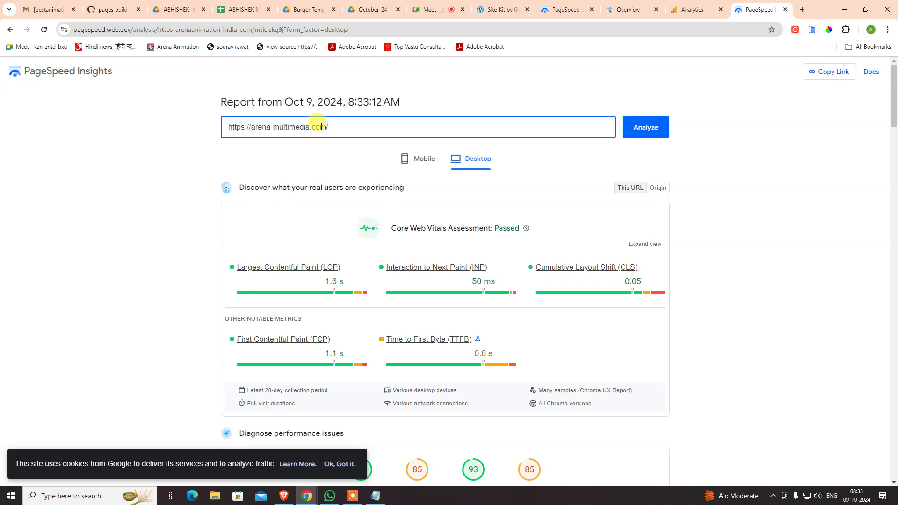
key(Return)
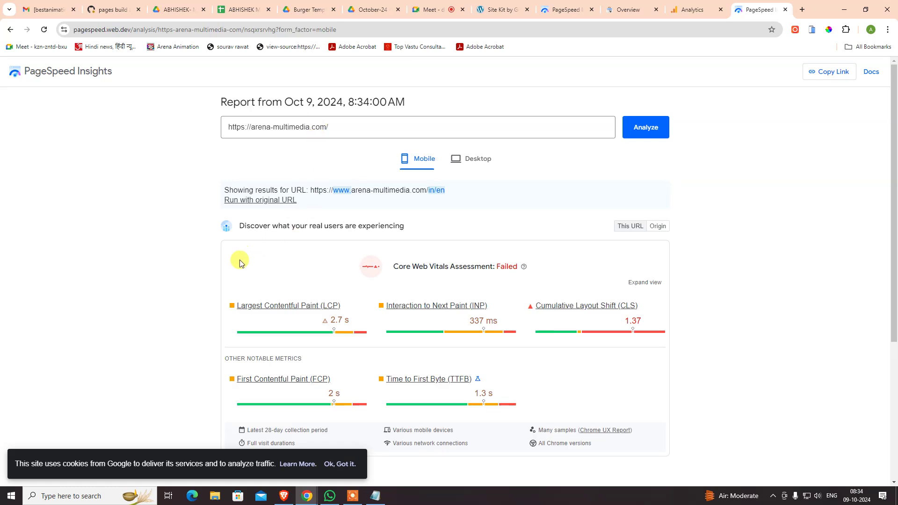
scroll(345, 261, down, 2)
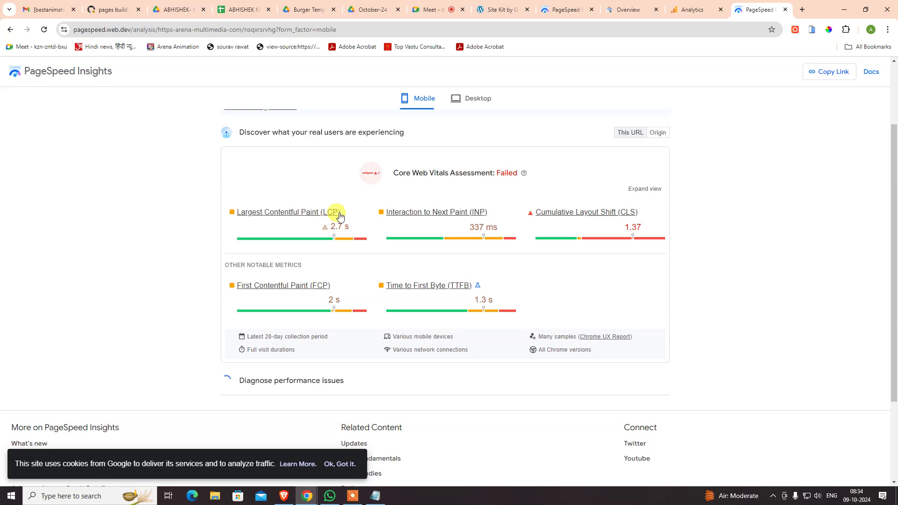
click(464, 102)
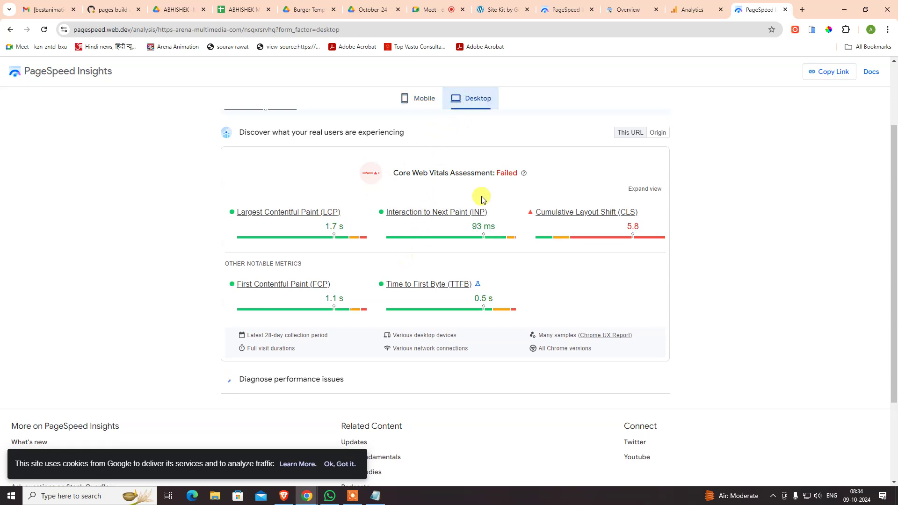
- Compare the Core Web Vitals of arena-multimedia.com between the desktop and mobile results
scroll(401, 244, up, 2)
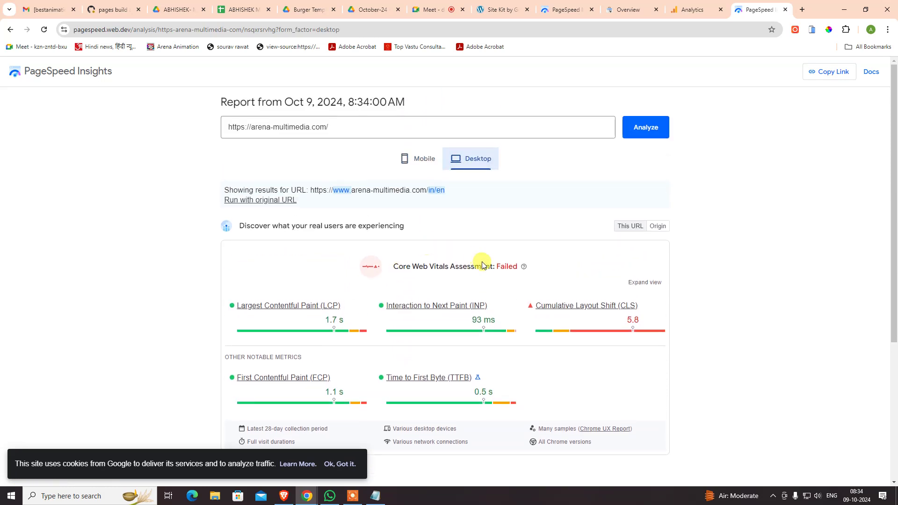
scroll(515, 266, down, 2)
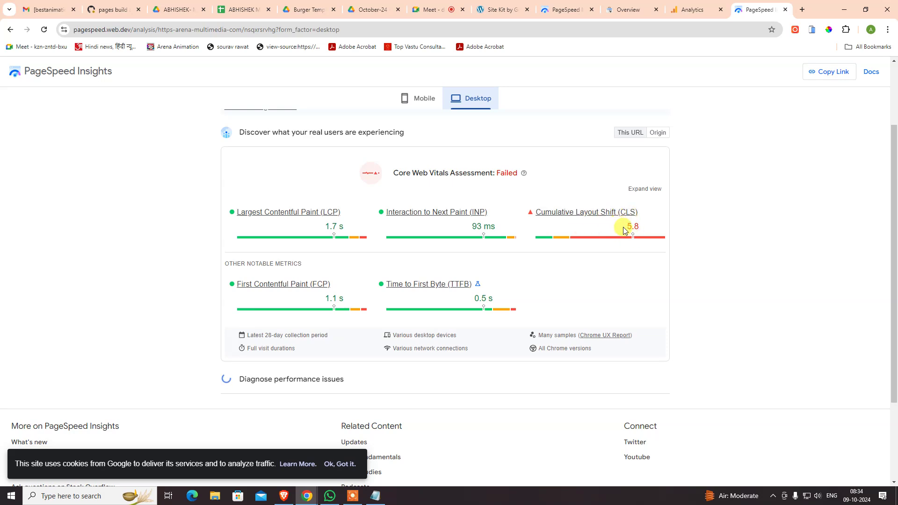
scroll(624, 229, up, 1)
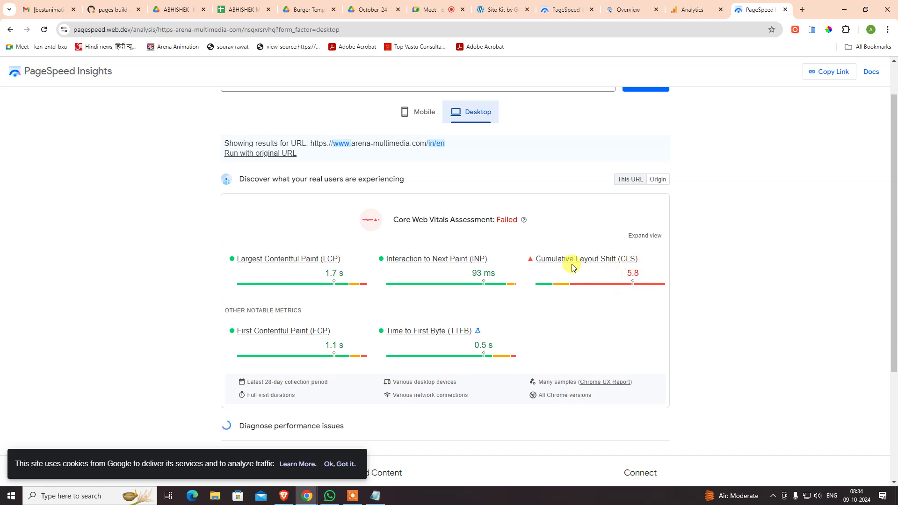
scroll(572, 272, down, 3)
scroll(571, 274, up, 4)
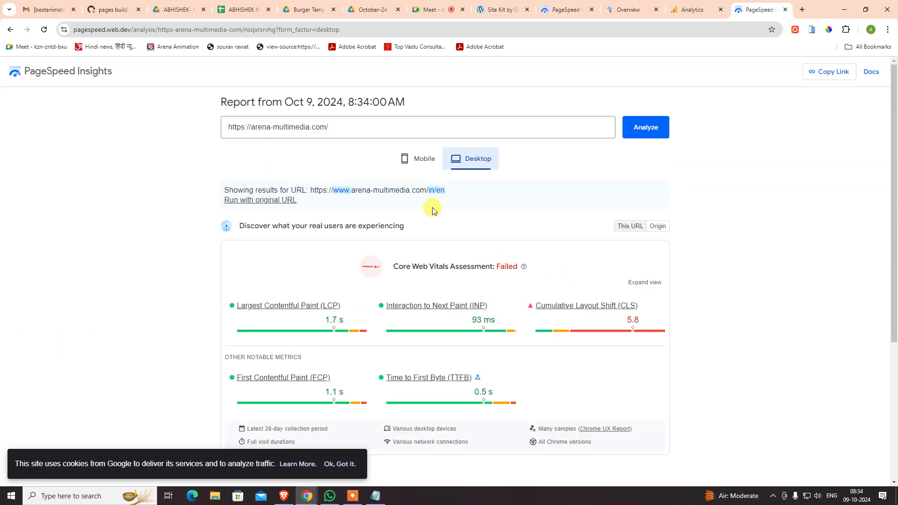
click(402, 158)
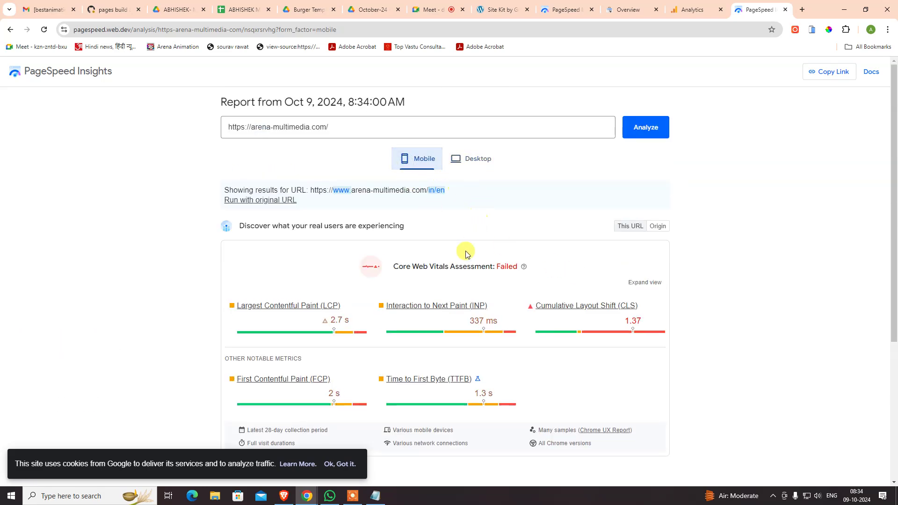
click(459, 153)
click(419, 159)
click(482, 160)
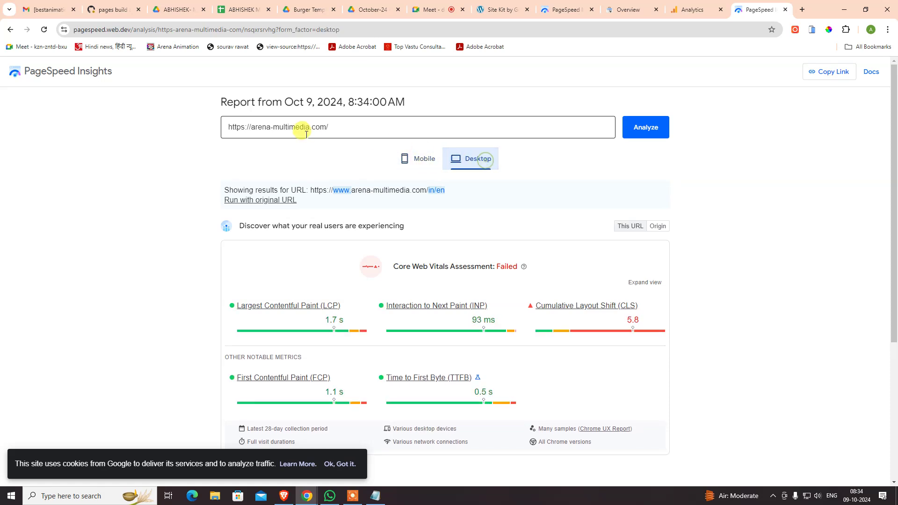
drag(338, 131, 149, 135)
text(https://arena-multimedia.com/)
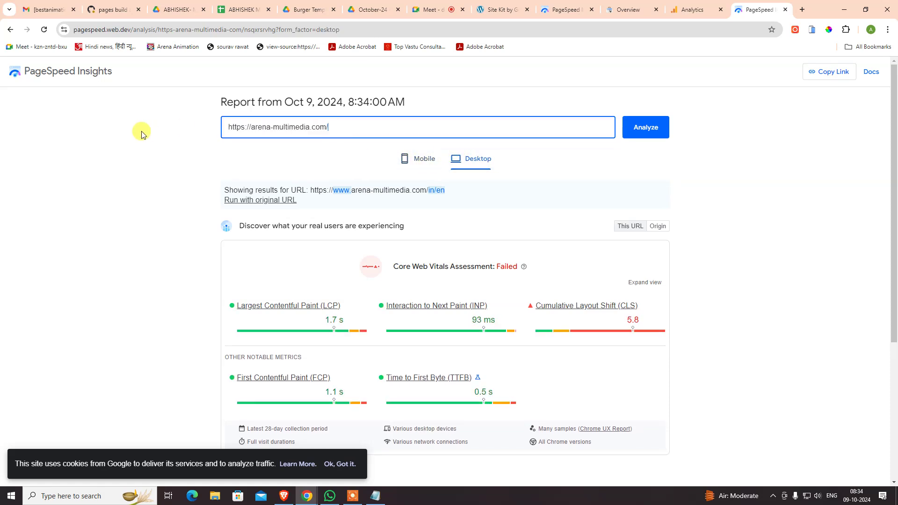
key(ctrl+shift+Left)
key(ctrl+shift+Left)
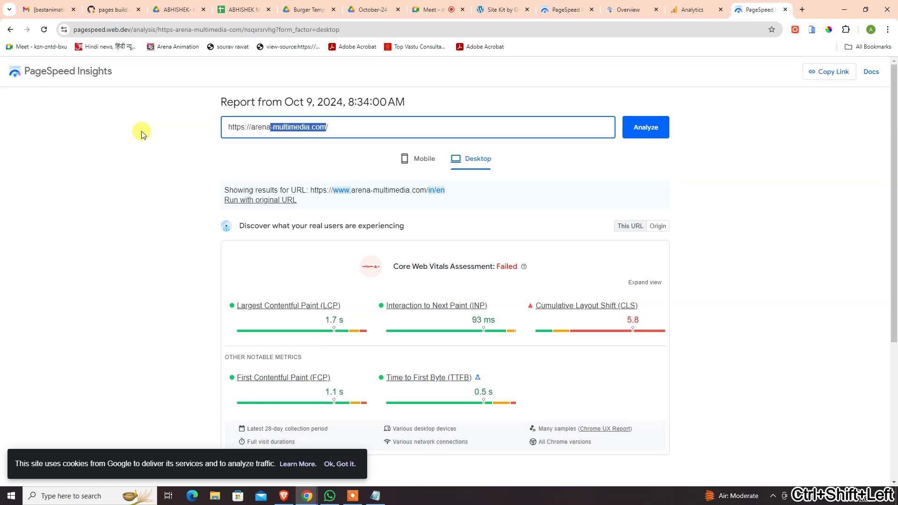
text(f)
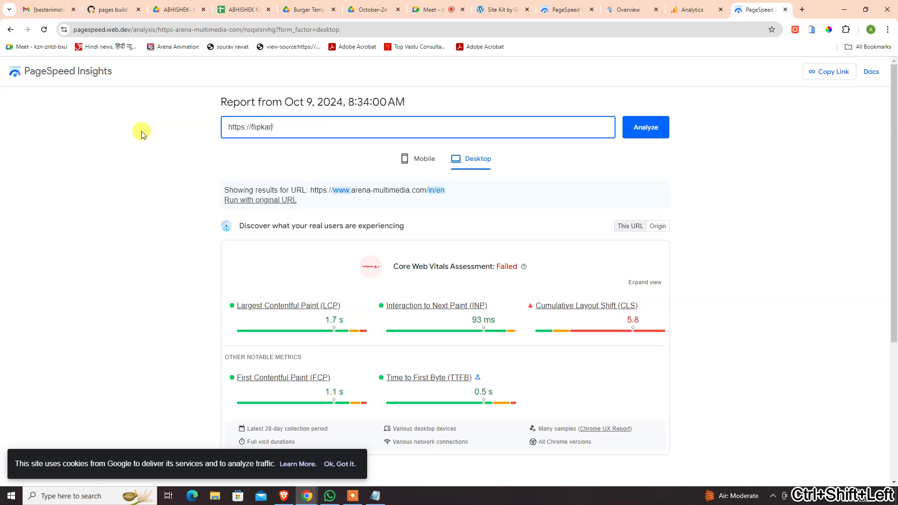
text(lipkart.com)
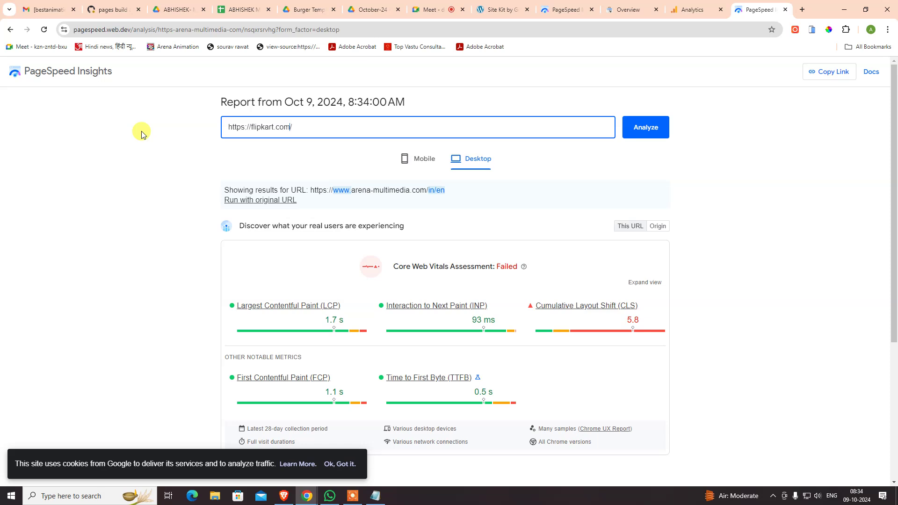
key(Return)
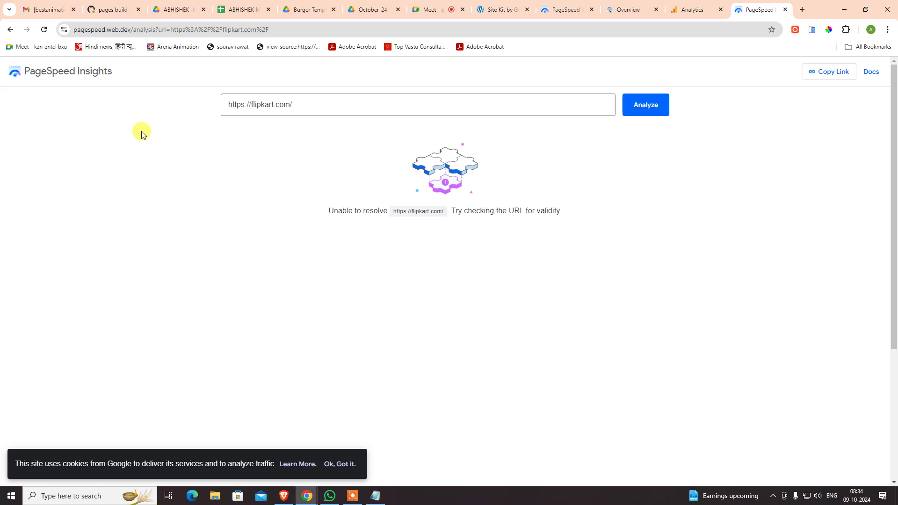
click(300, 111)
key(ctrl+a)
key(ctrl+c)
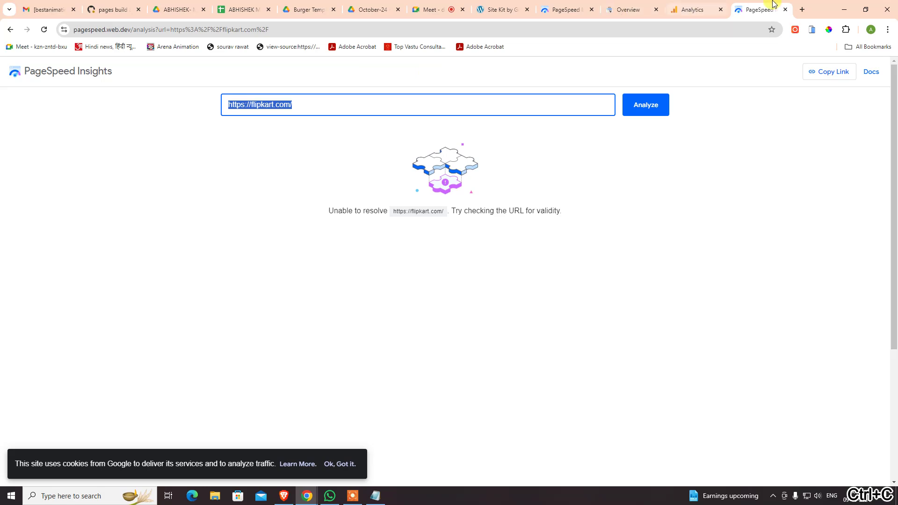
click(805, 10)
key(ctrl+v)
key(Return)
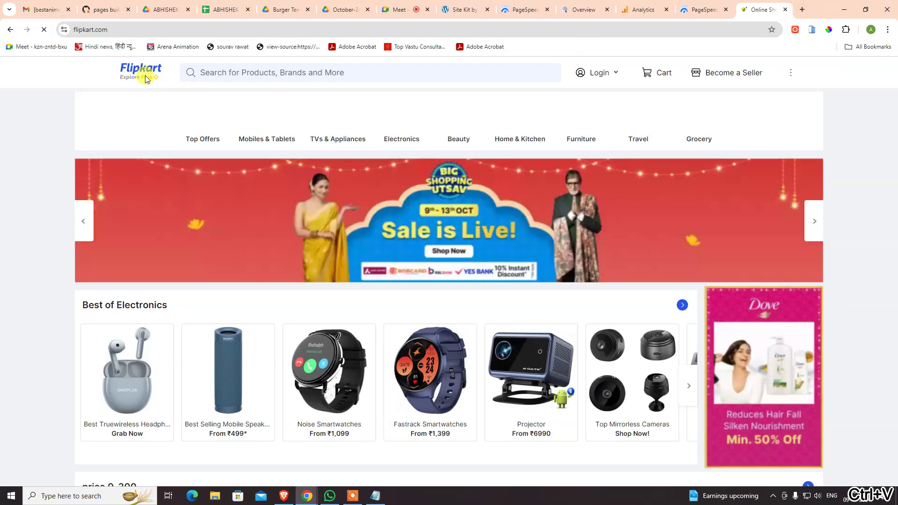
click(150, 29)
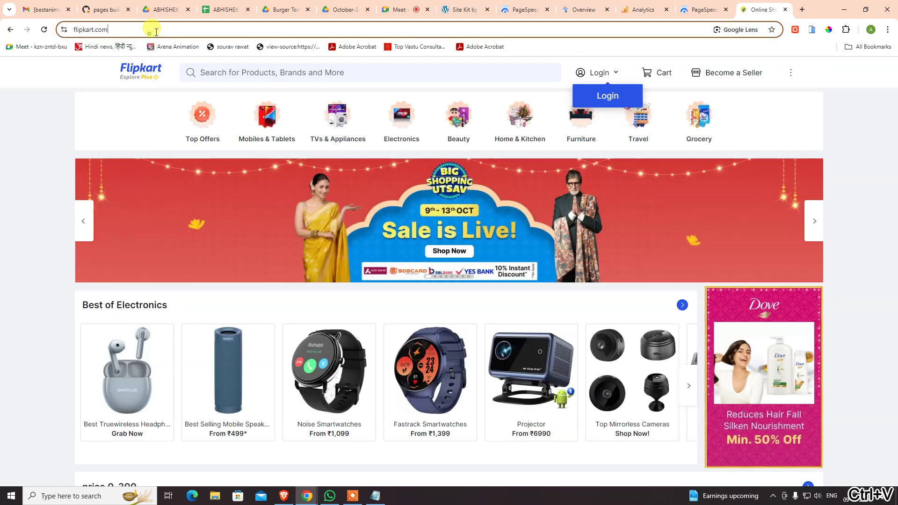
click(699, 9)
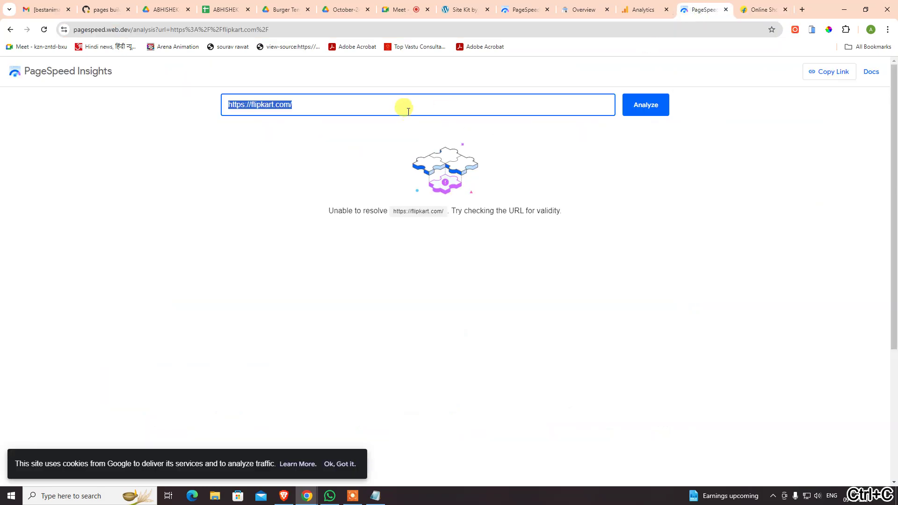
click(435, 102)
key(ctrl+a)
key(ctrl+v)
click(658, 105)
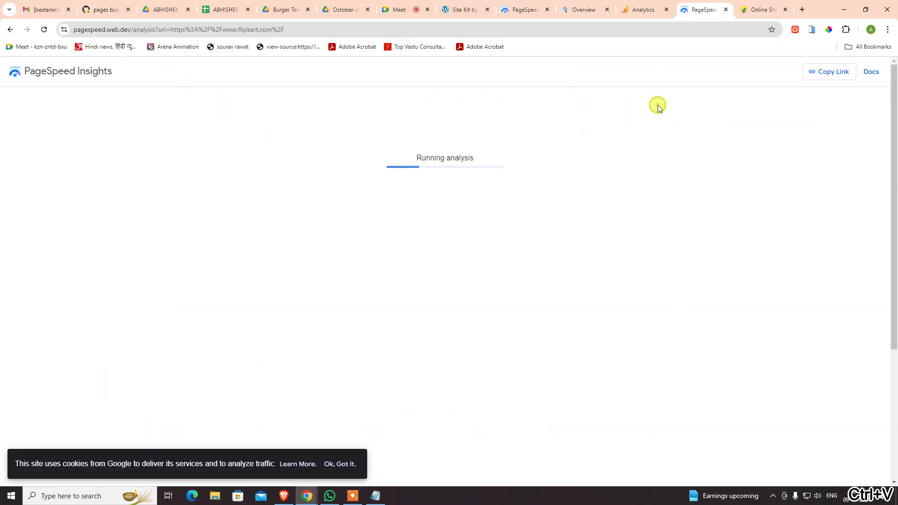
click(760, 9)
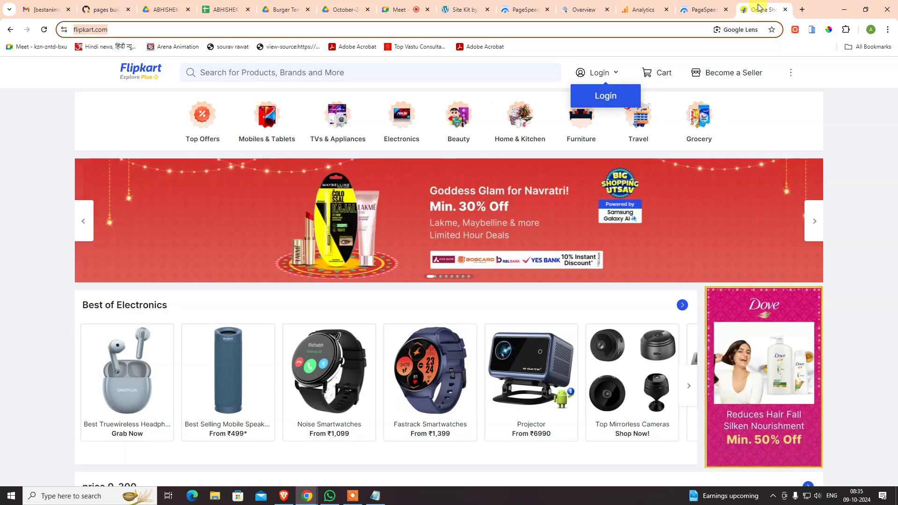
click(700, 10)
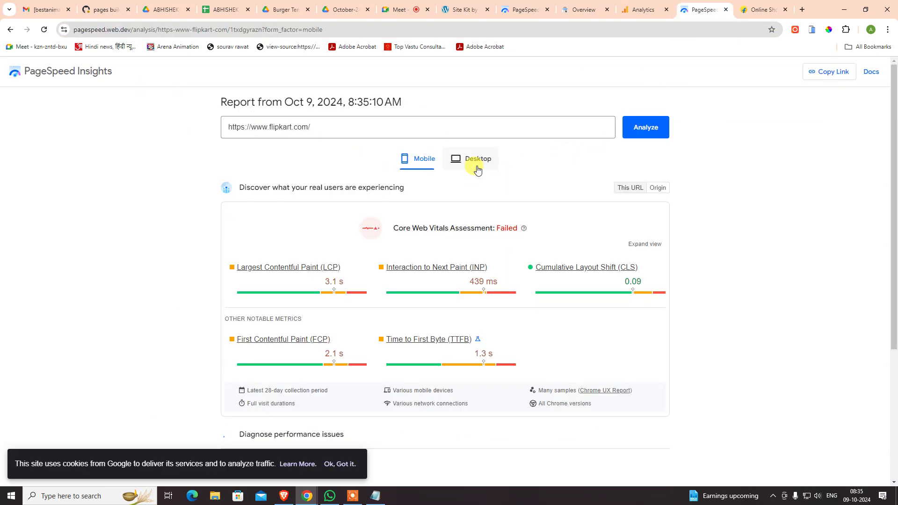
- Compare Flipkart's Core Web Vitals between the mobile and desktop results
click(471, 157)
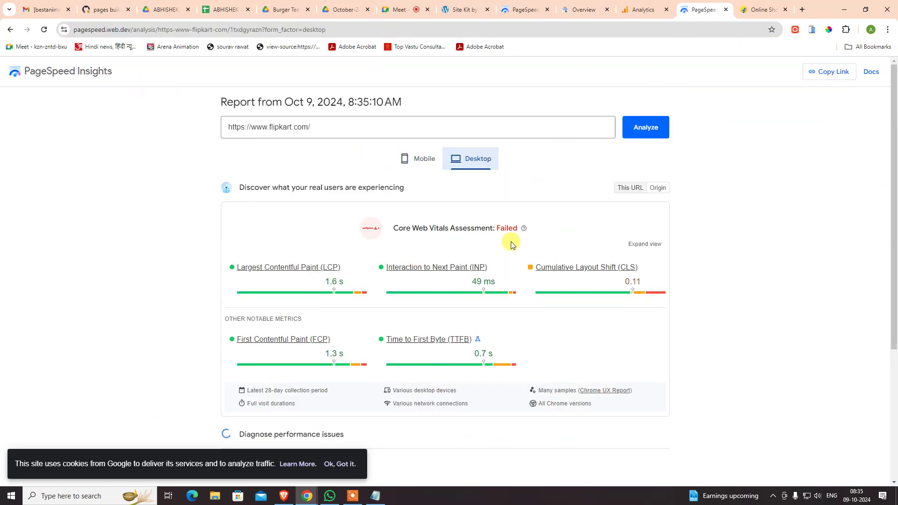
click(426, 161)
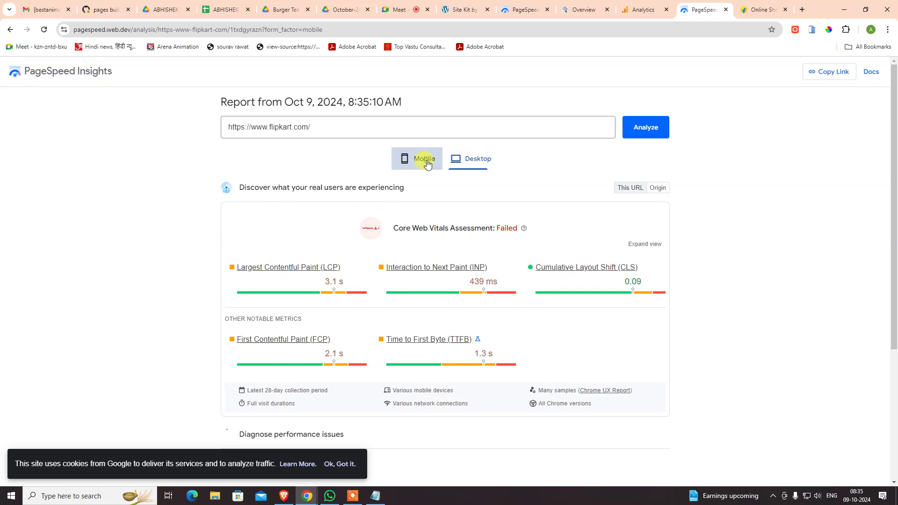
click(461, 158)
click(425, 158)
click(471, 158)
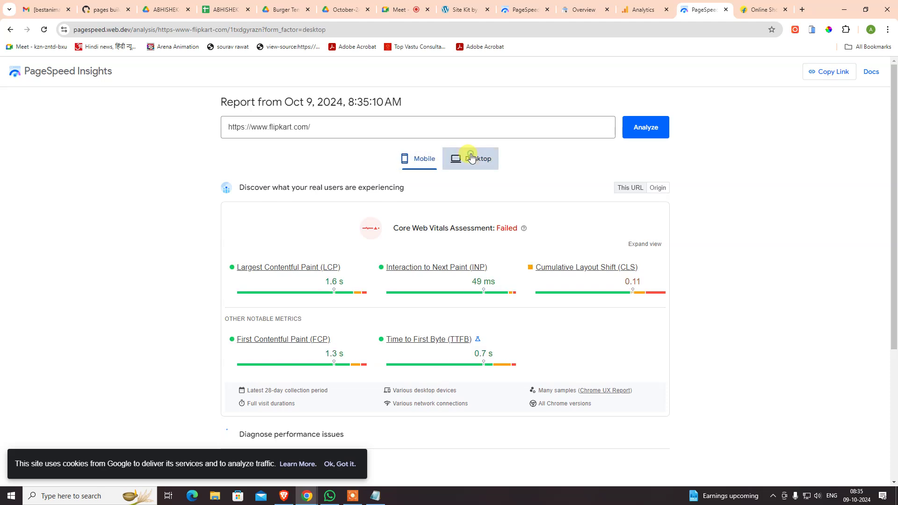
click(411, 158)
click(471, 157)
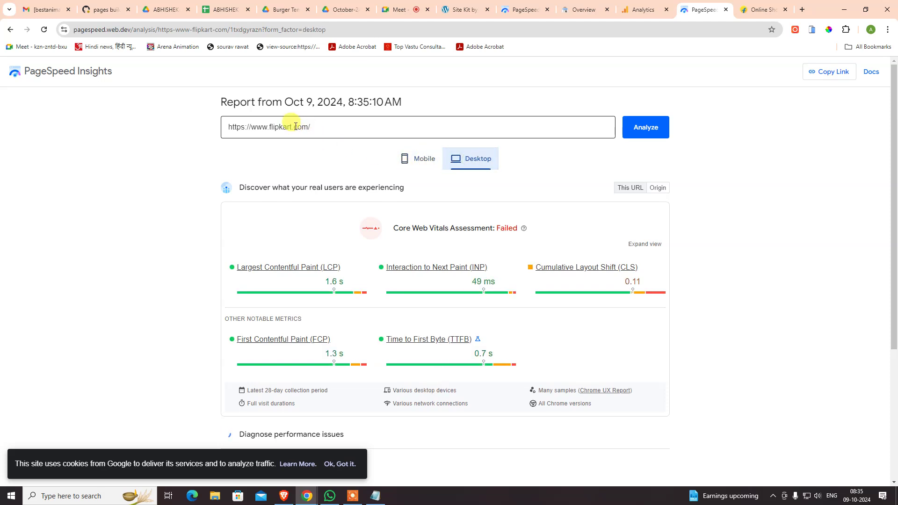
drag(292, 126, 270, 132)
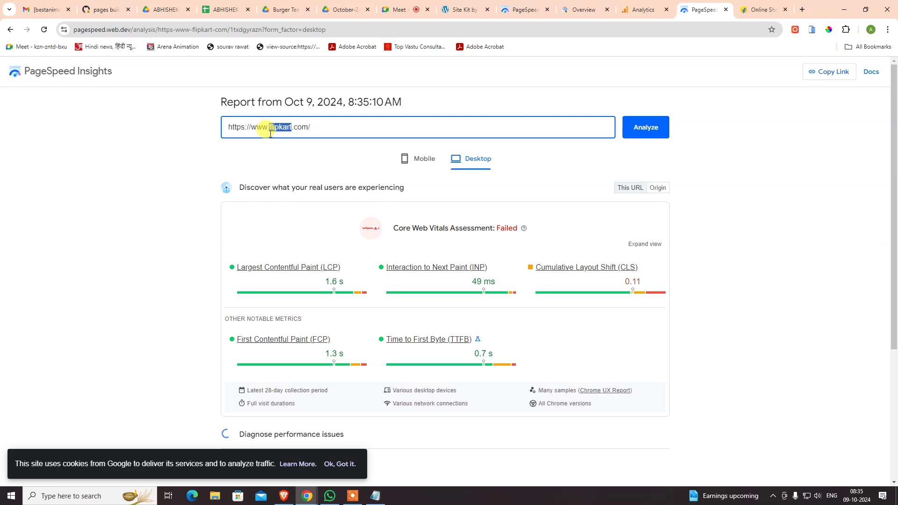
text(amazon.)
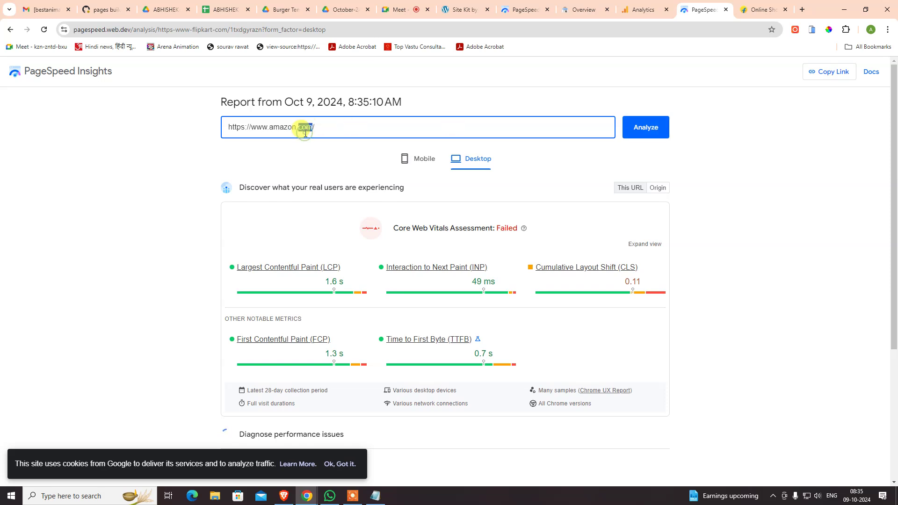
text(in)
key(Tab)
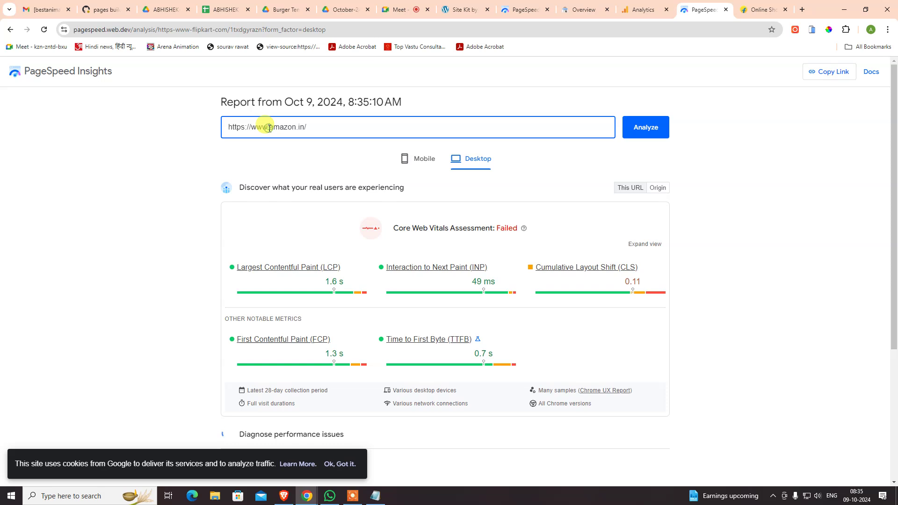
click(644, 127)
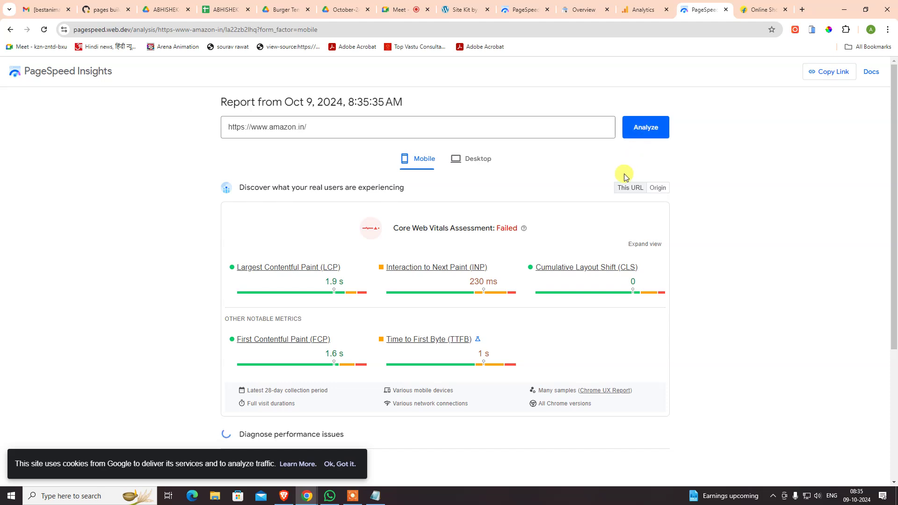
- Compare Amazon's Core Web Vitals between the mobile and desktop results and examine the desktop metrics
click(476, 161)
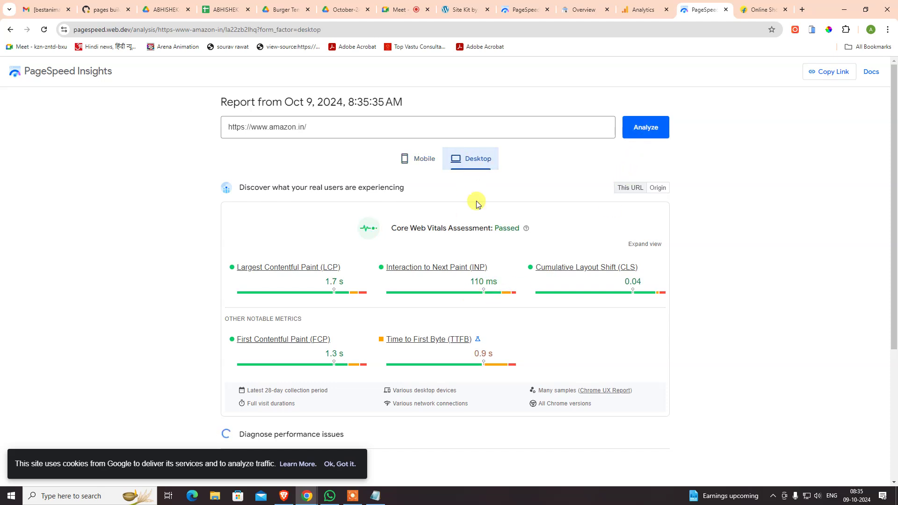
click(422, 168)
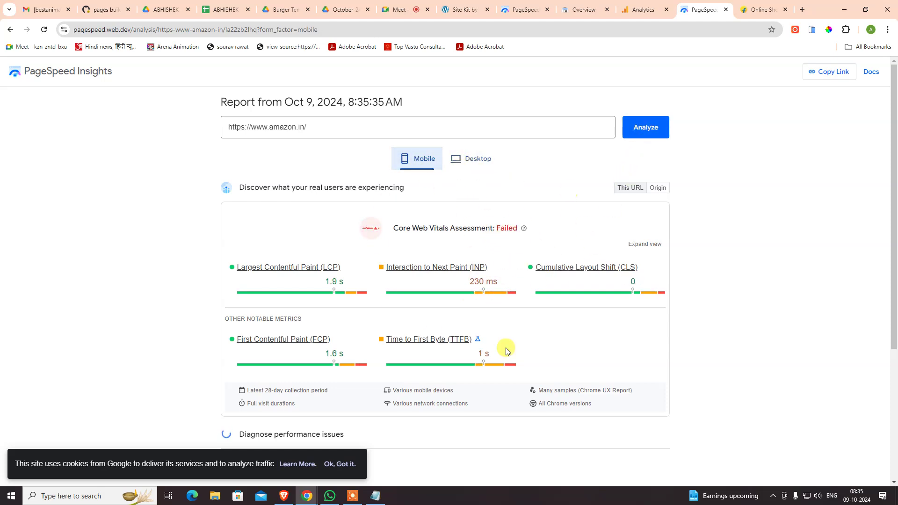
click(467, 163)
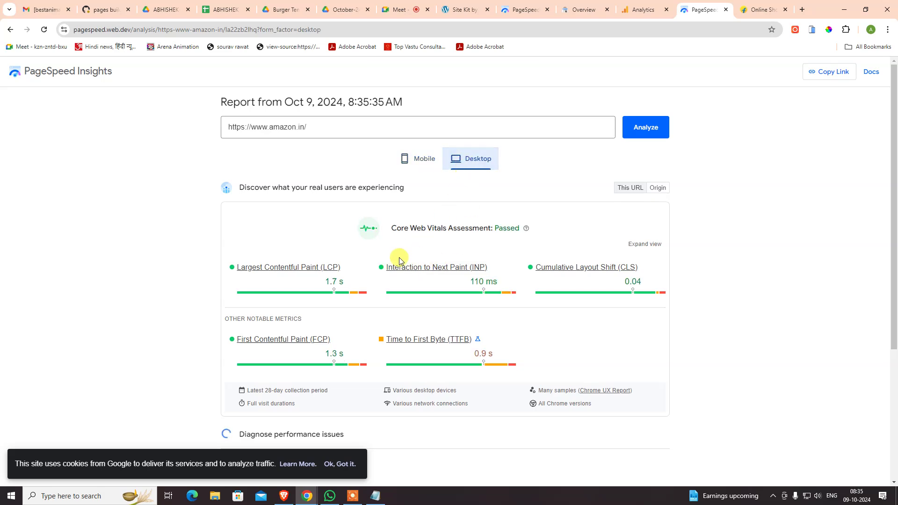
scroll(607, 344, down, 4)
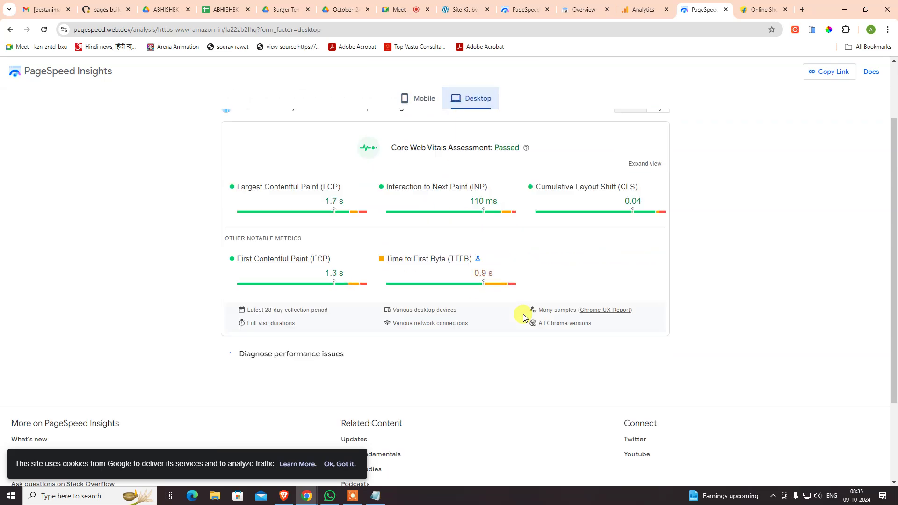
scroll(524, 333, up, 4)
scroll(665, 224, down, 4)
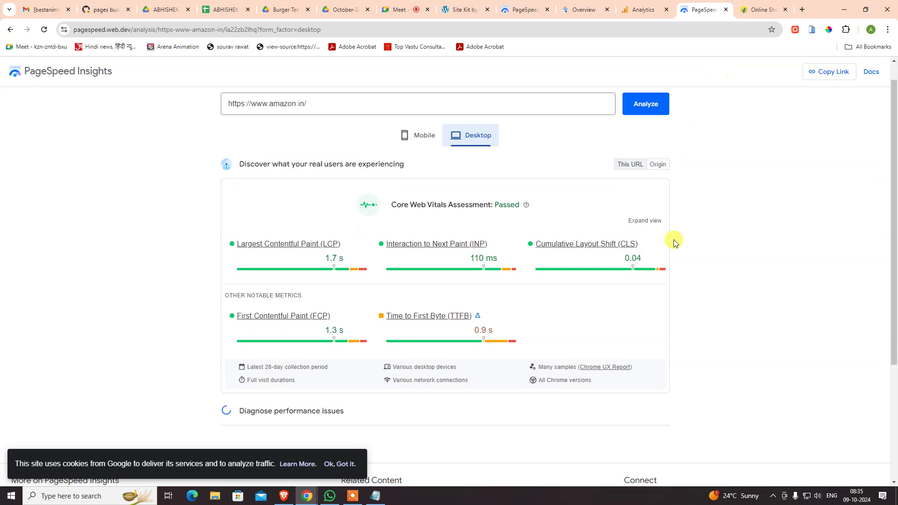
- Switch Amazon's field data between Origin and This URL, and close the PageSpeed report and Flipkart site to return to Google Analytics
scroll(674, 234, up, 4)
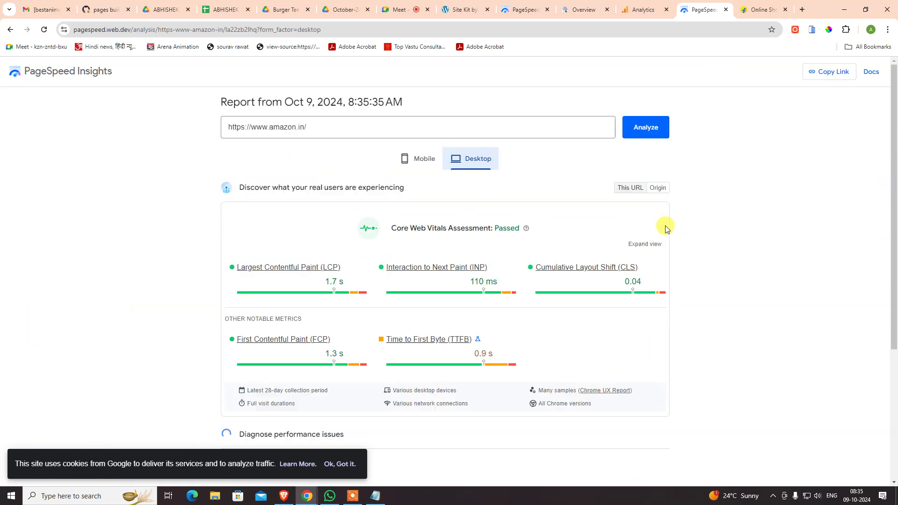
click(659, 189)
click(647, 187)
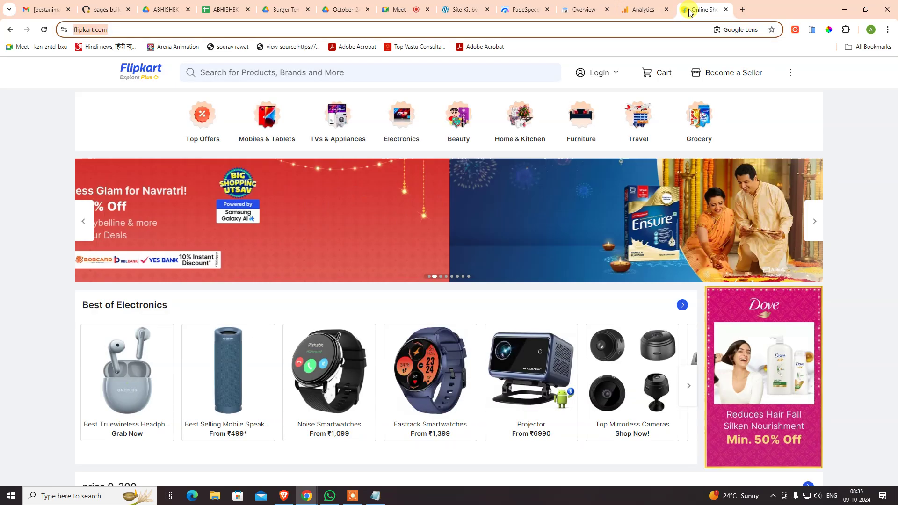
middle_click(691, 6)
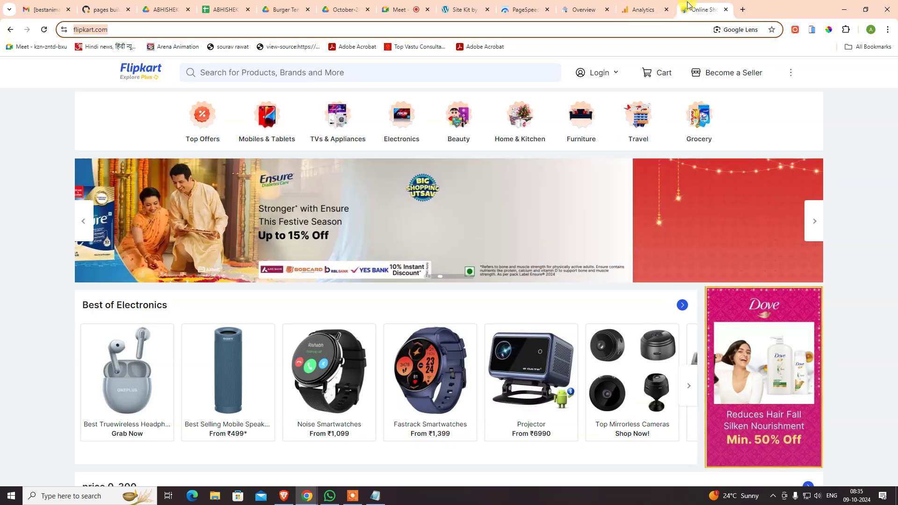
middle_click(679, 6)
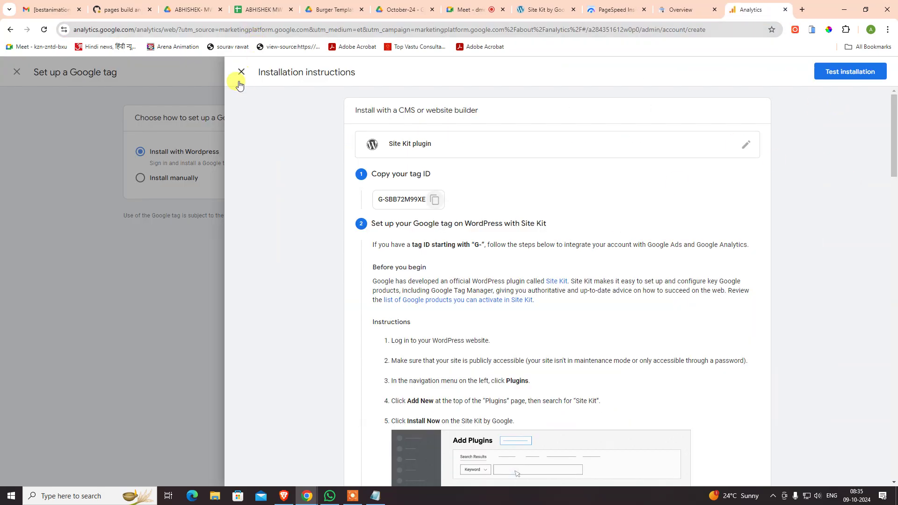
- Read through the Site Kit plugin installation instructions, from copying the tag ID to configuring Analytics
scroll(616, 219, down, 8)
scroll(599, 252, up, 8)
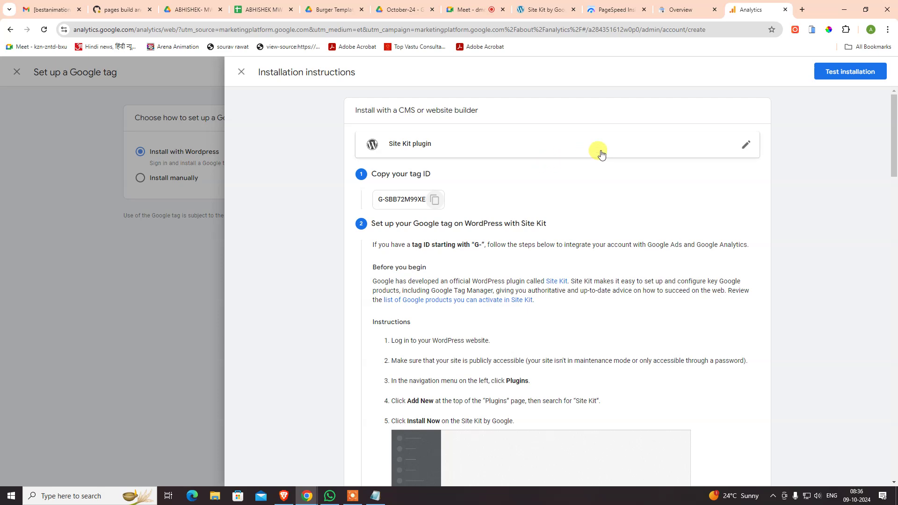
scroll(288, 248, down, 8)
scroll(317, 285, down, 5)
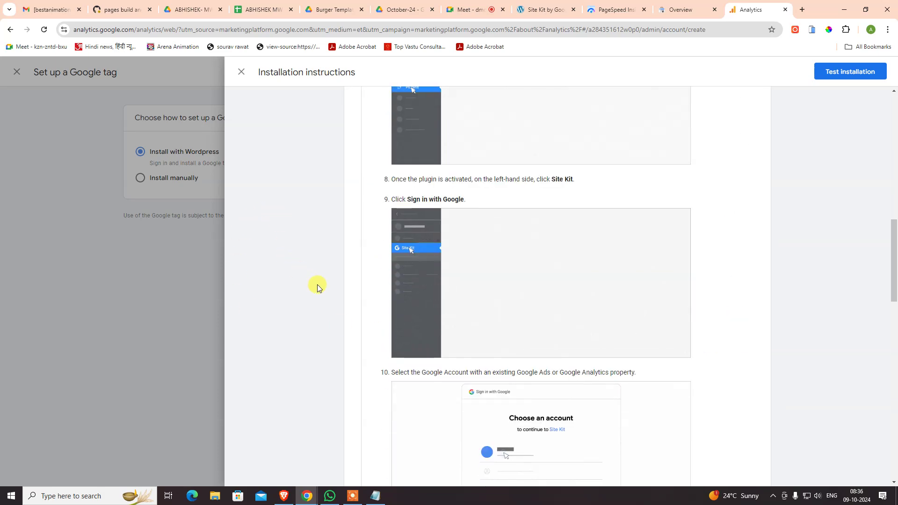
scroll(318, 285, up, 2)
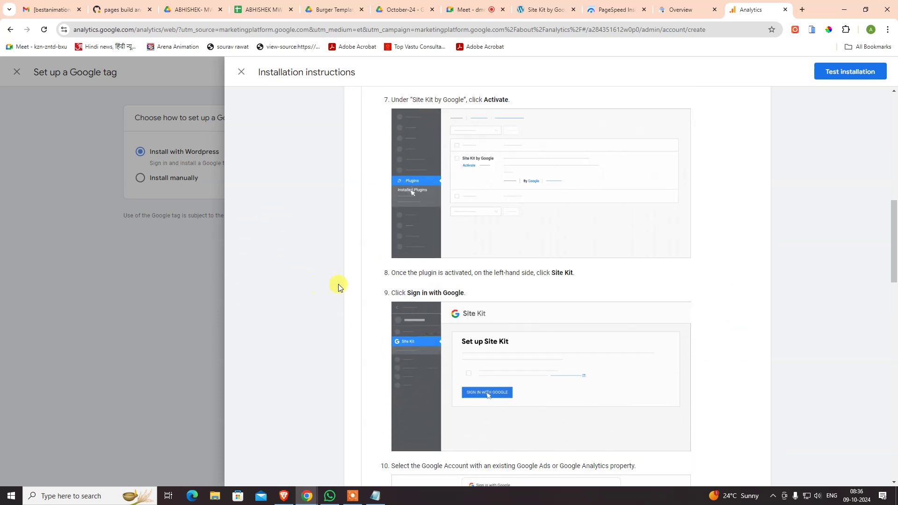
scroll(337, 283, up, 10)
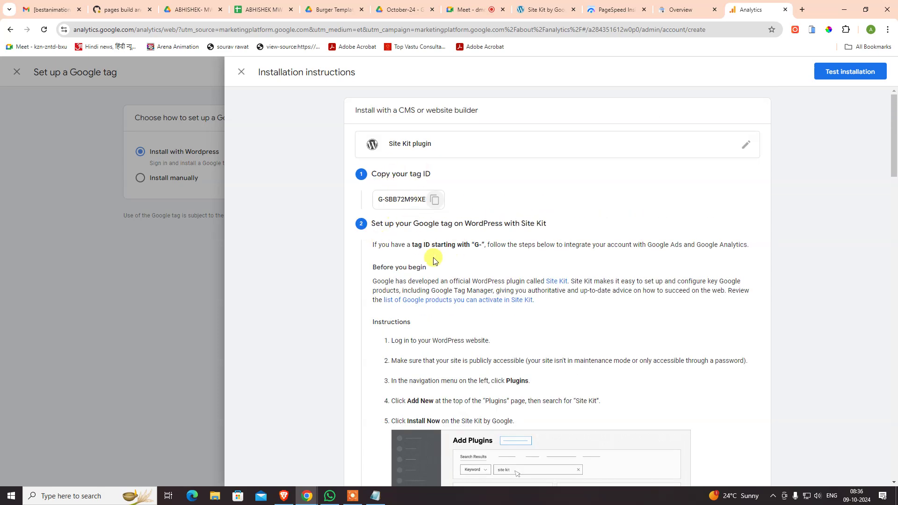
scroll(487, 297, down, 3)
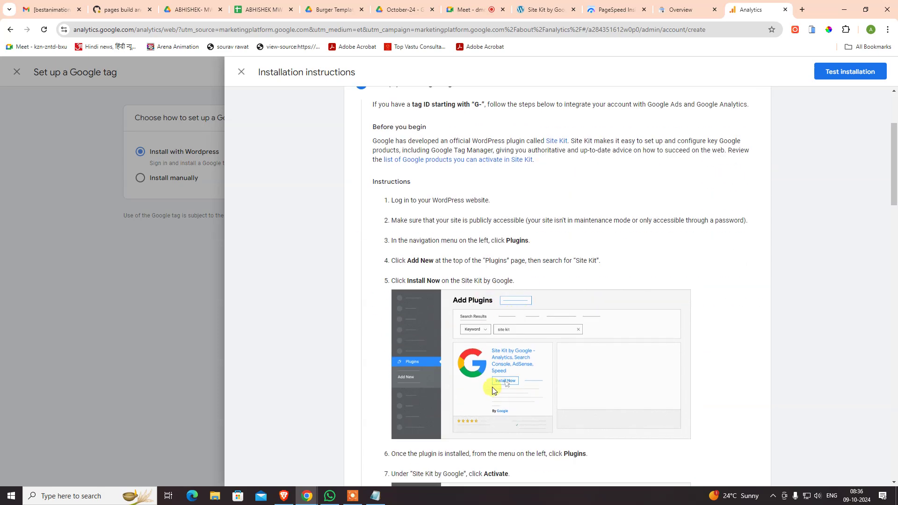
scroll(515, 386, down, 6)
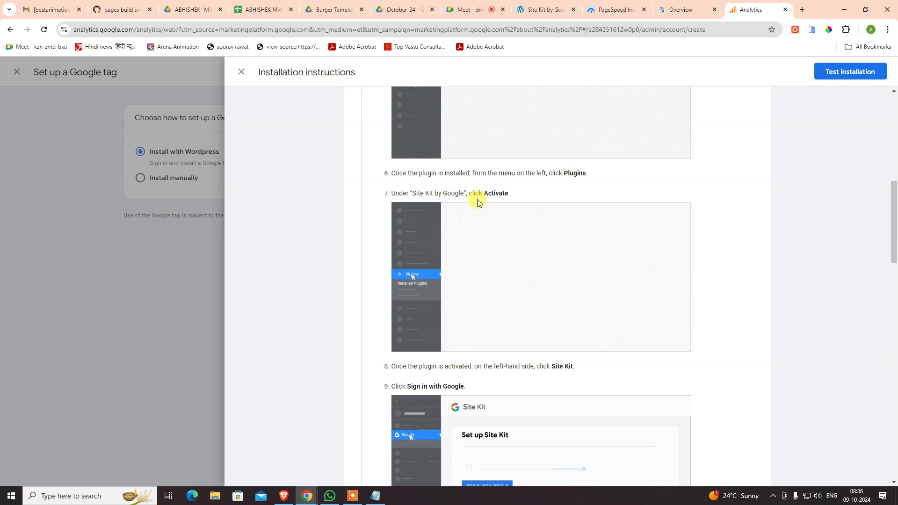
scroll(496, 220, down, 3)
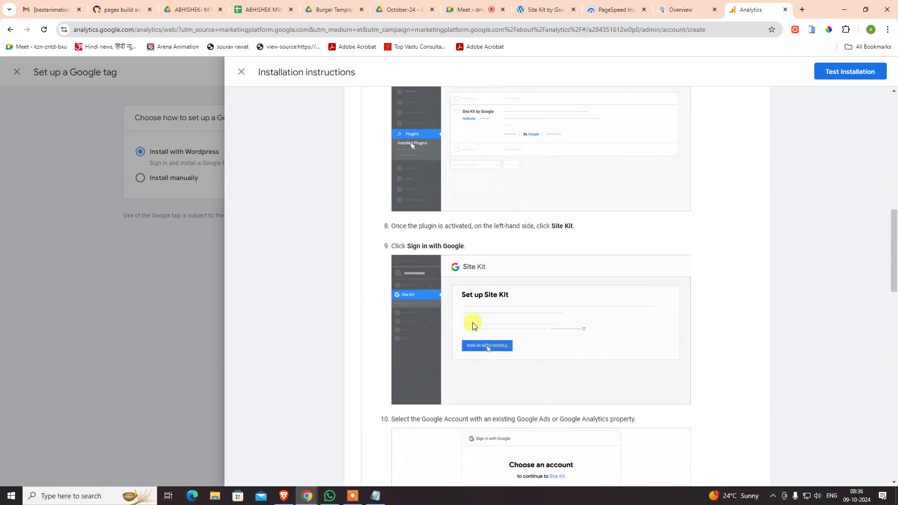
scroll(482, 318, down, 8)
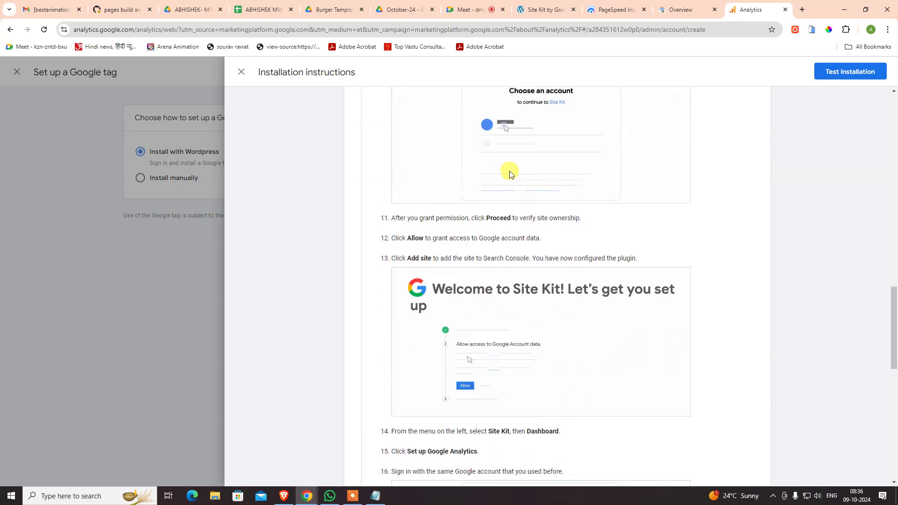
scroll(507, 169, down, 3)
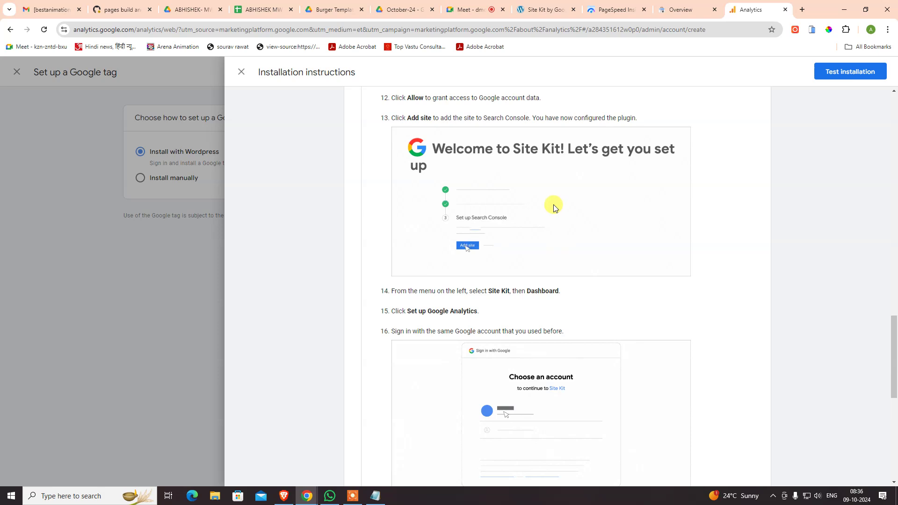
scroll(510, 224, down, 8)
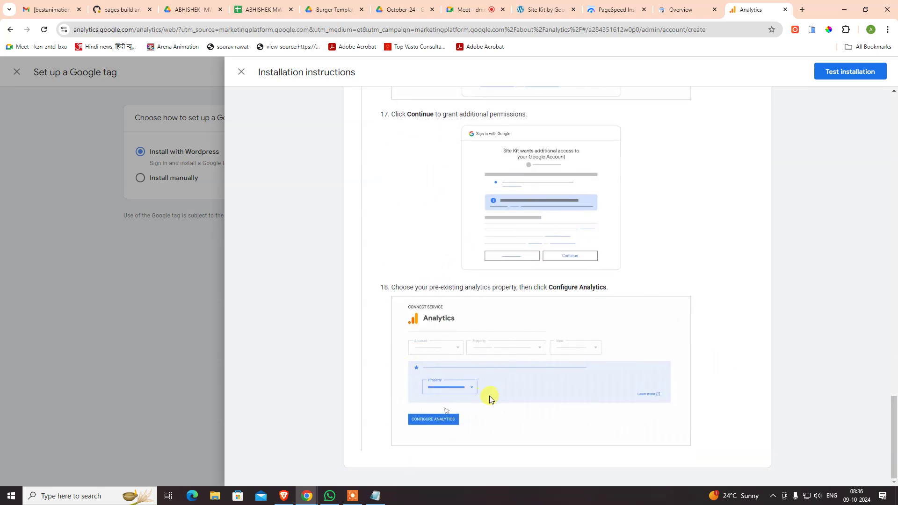
scroll(557, 290, up, 9)
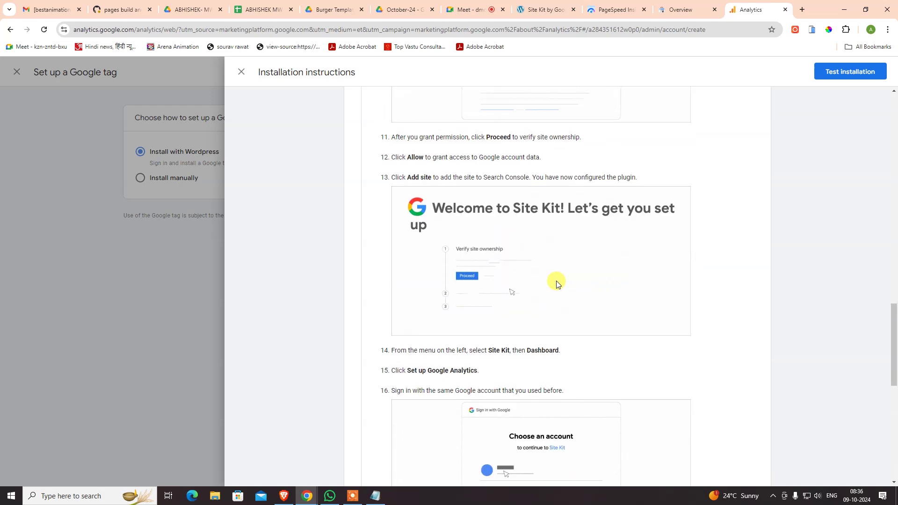
scroll(556, 283, up, 15)
- Close the installation instructions and Google tag setup, and review the arenapv.hyperphp.com web stream's details, events and tag settings
click(242, 73)
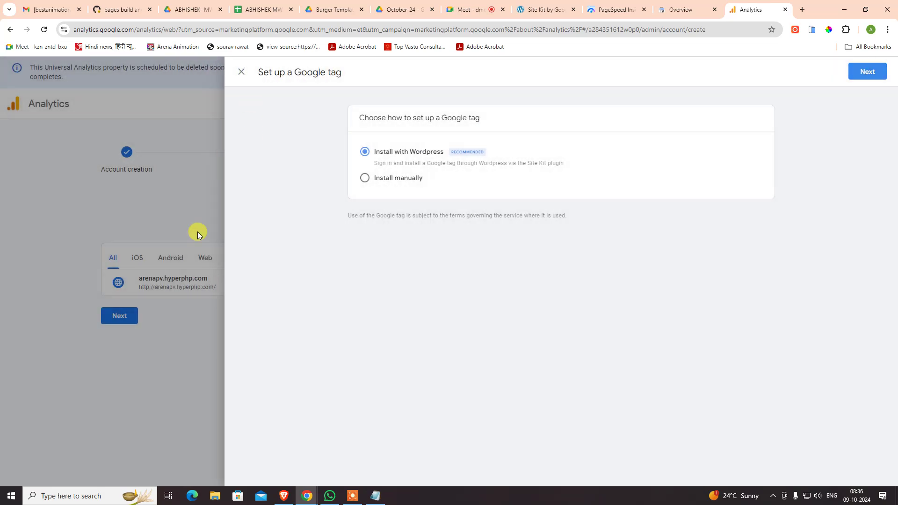
click(241, 72)
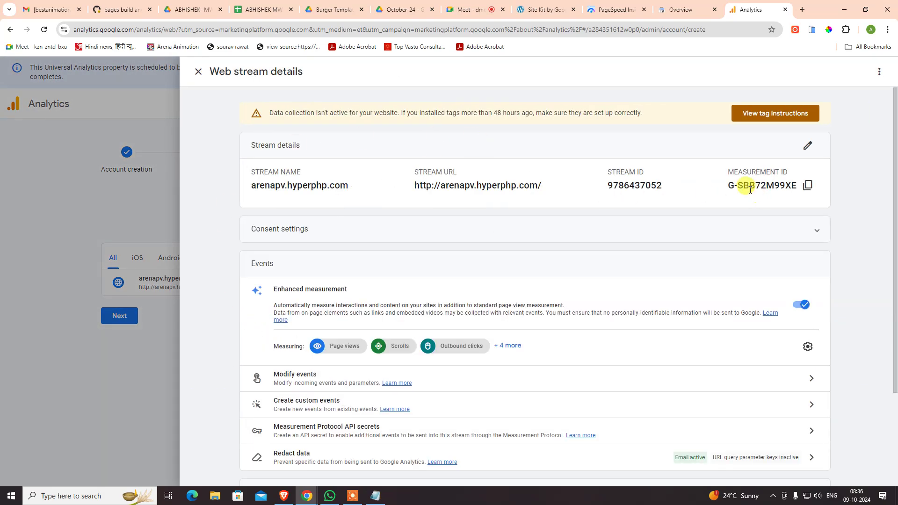
scroll(749, 210, down, 3)
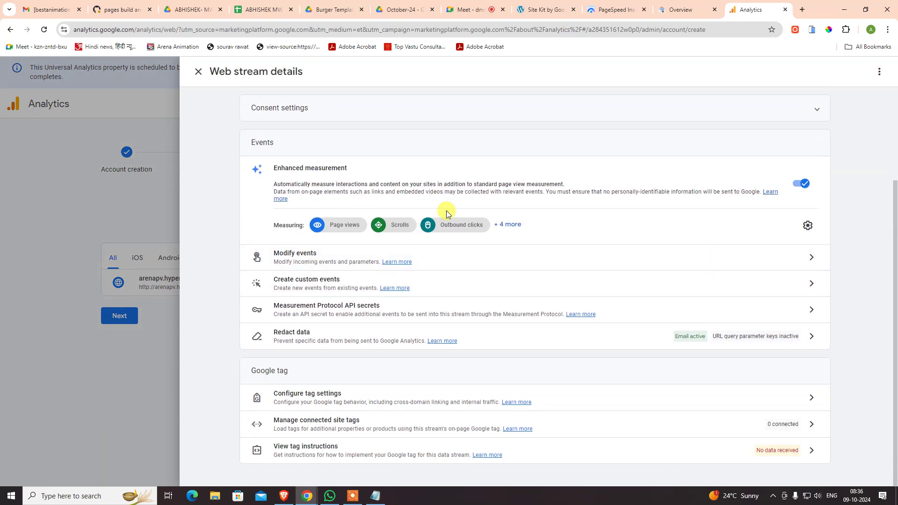
scroll(315, 397, up, 3)
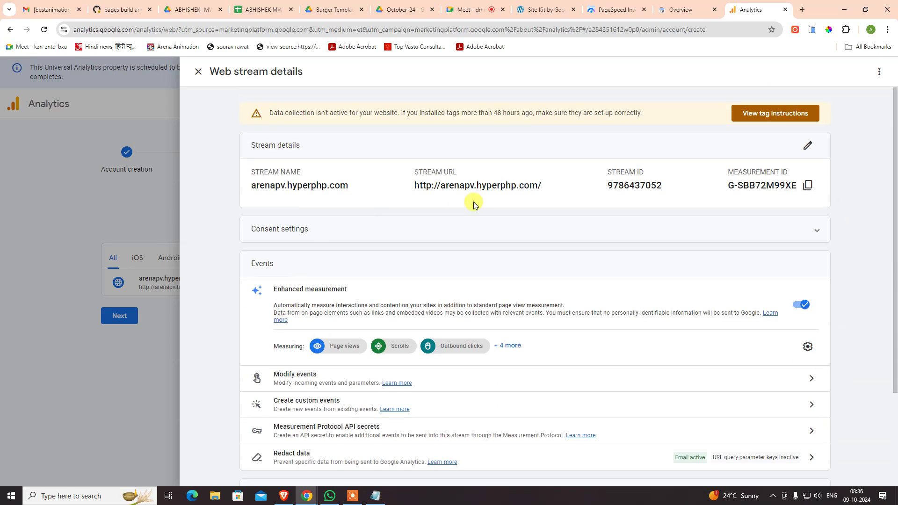
scroll(474, 205, down, 3)
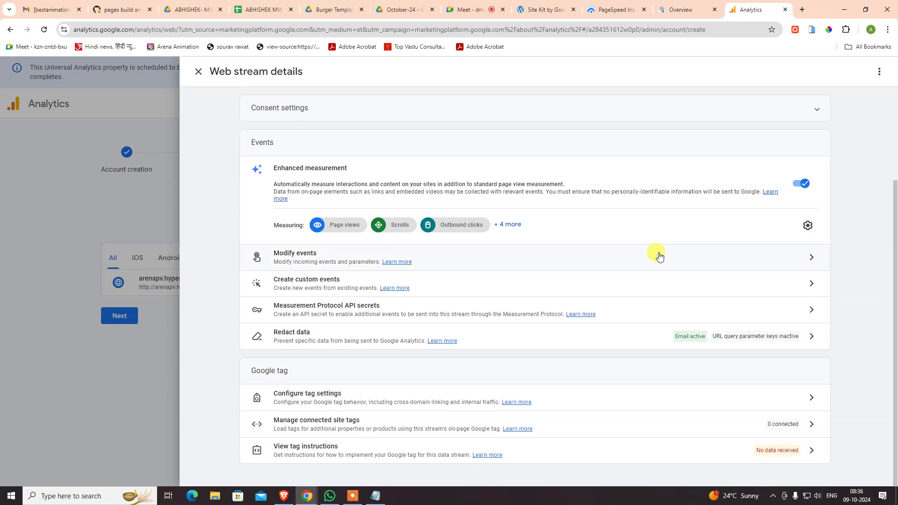
scroll(659, 259, up, 3)
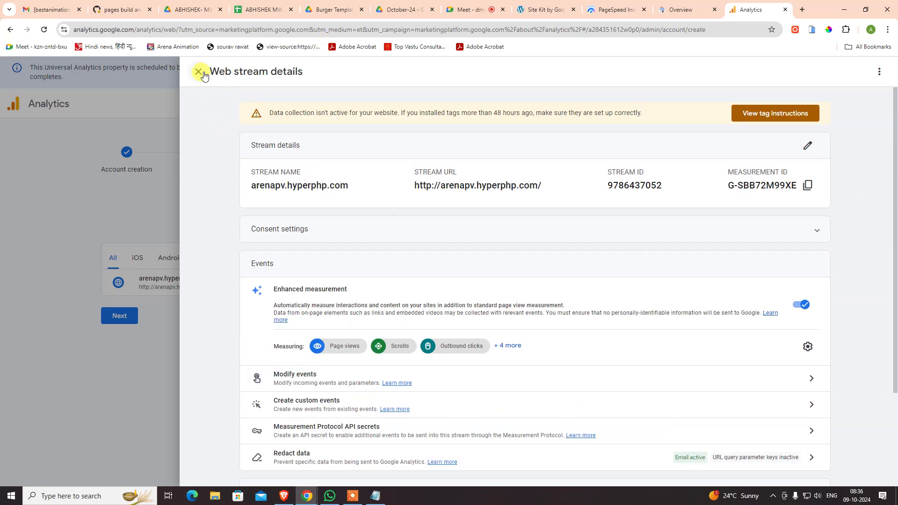
- Close the web stream details, finish the data collection setup and continue to the Analytics home overview
click(199, 72)
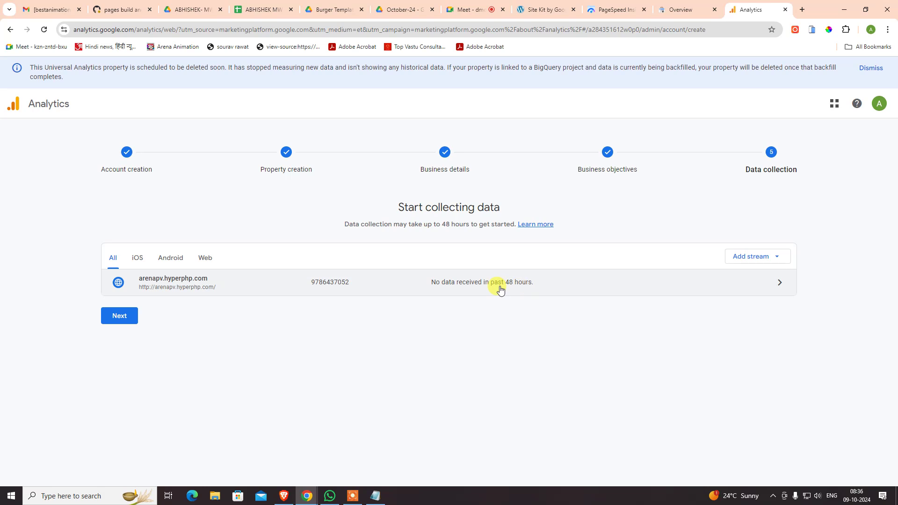
click(118, 316)
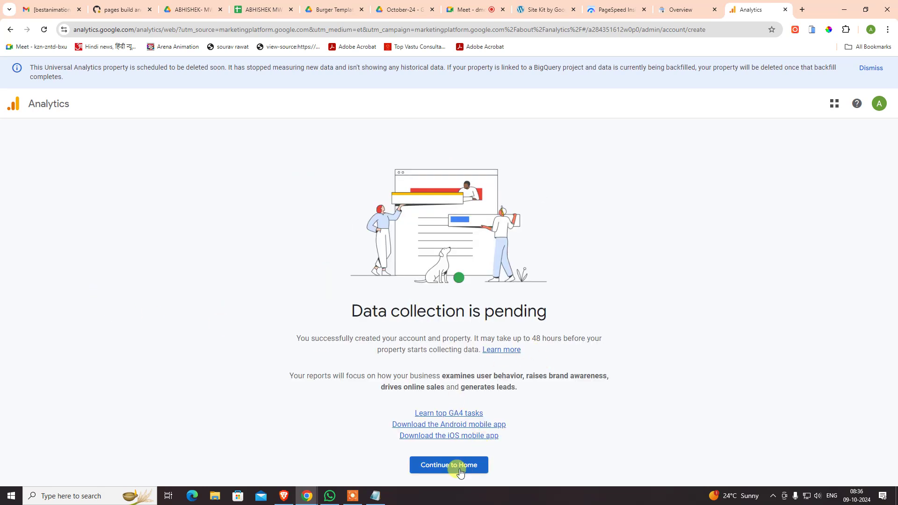
click(461, 470)
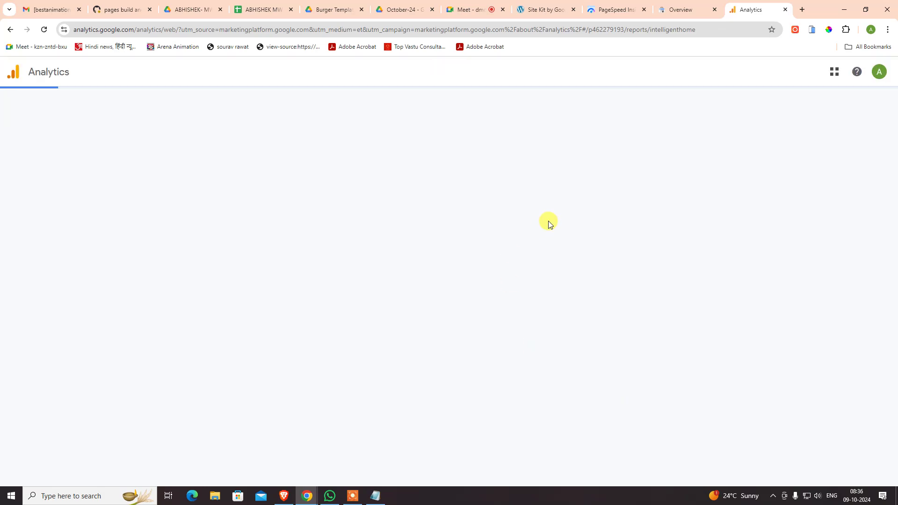
scroll(664, 220, down, 4)
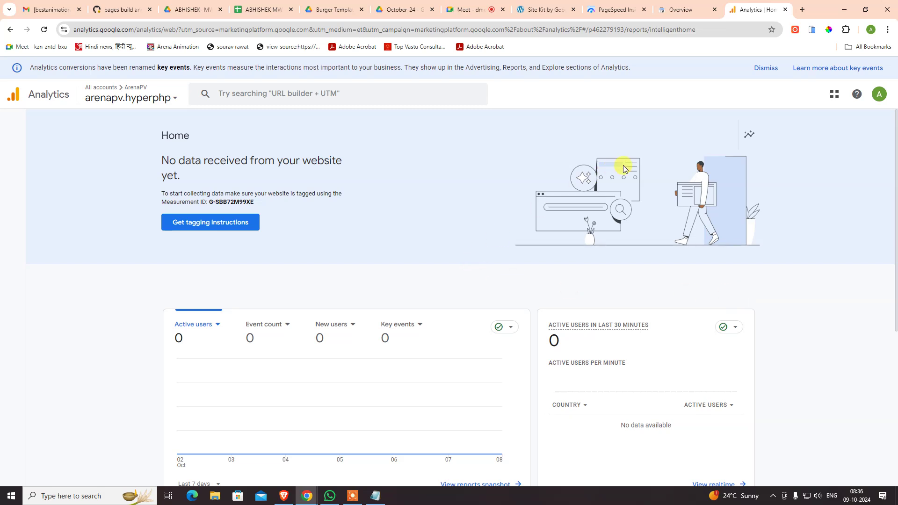
scroll(597, 381, down, 3)
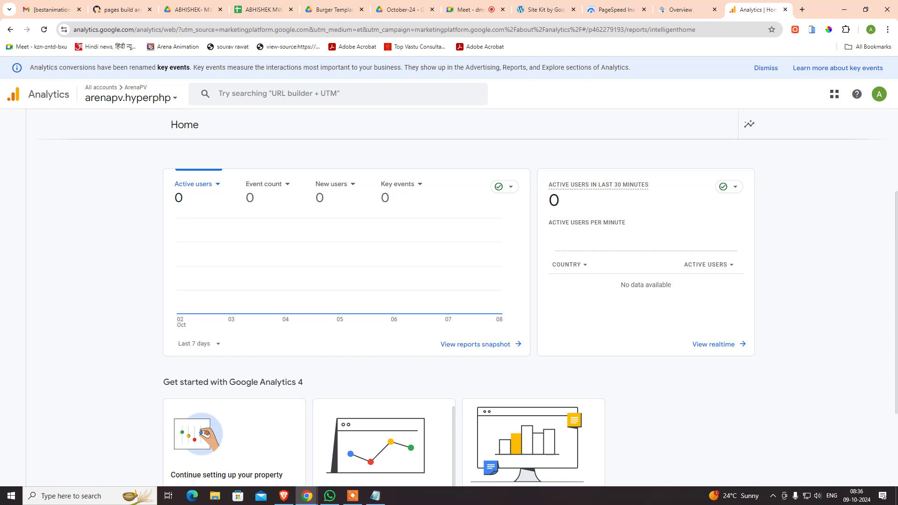
- Copy the site address arenapv.hyperphp.com from a new browser tab and paste it into WhatsApp
click(330, 496)
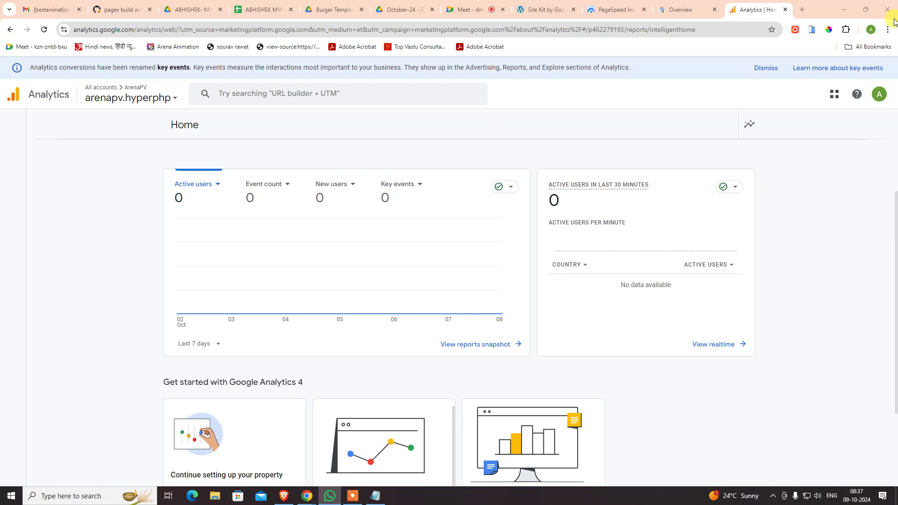
click(803, 9)
text(are)
key(ctrl+a)
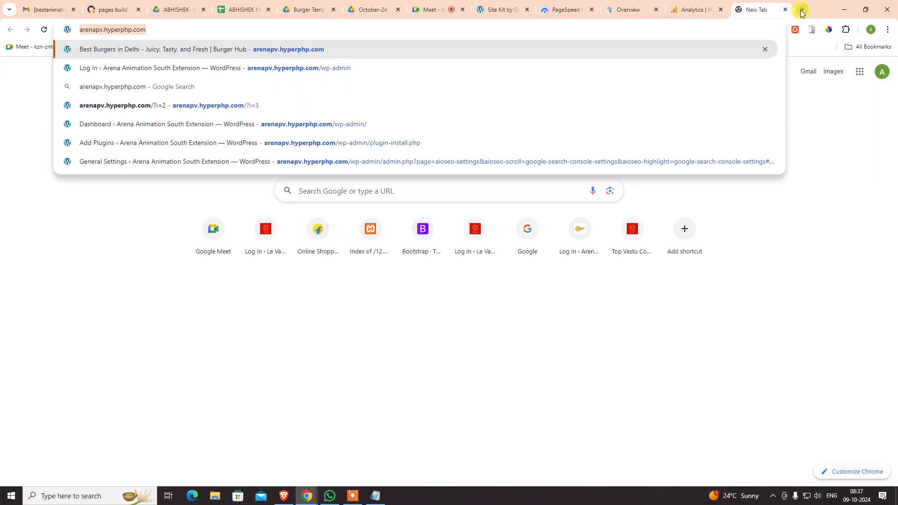
key(ctrl+c)
key(alt+Tab)
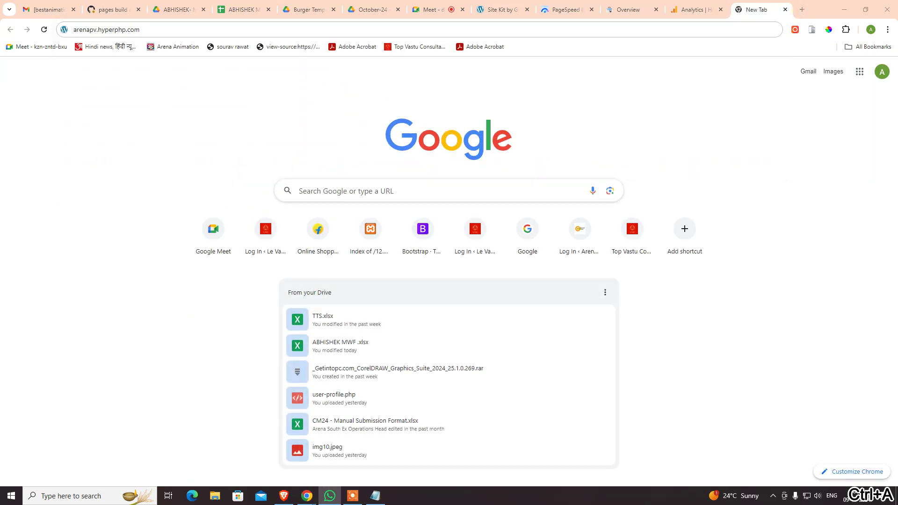
key(ctrl+v)
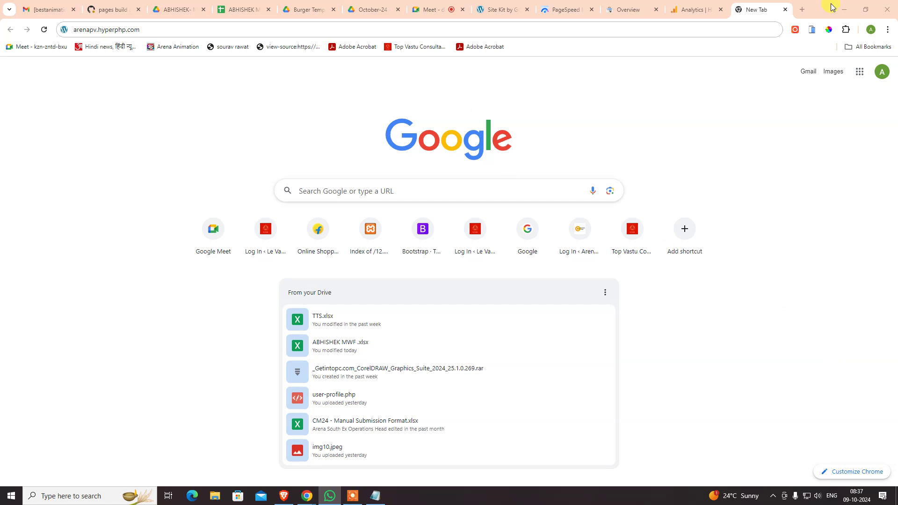
- Return to Google Analytics, check active users per minute, and examine the Delhi marker on the realtime overview map
click(630, 10)
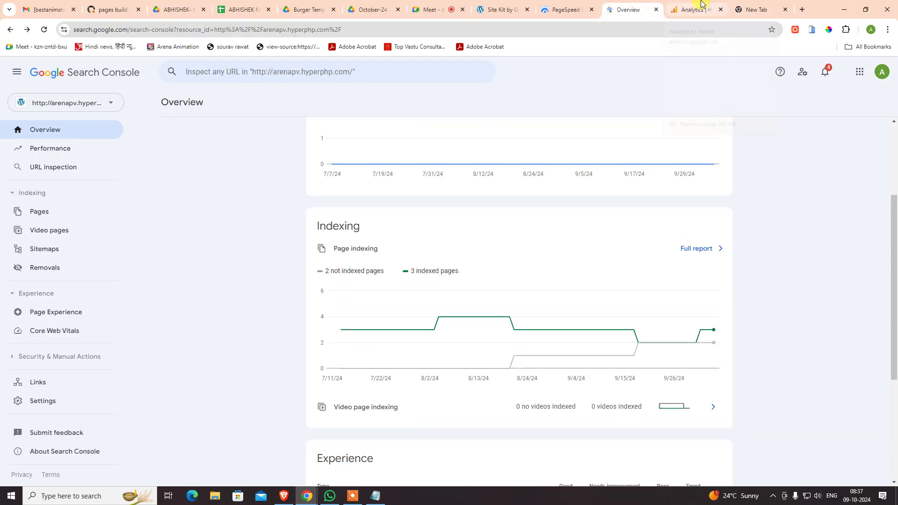
click(693, 9)
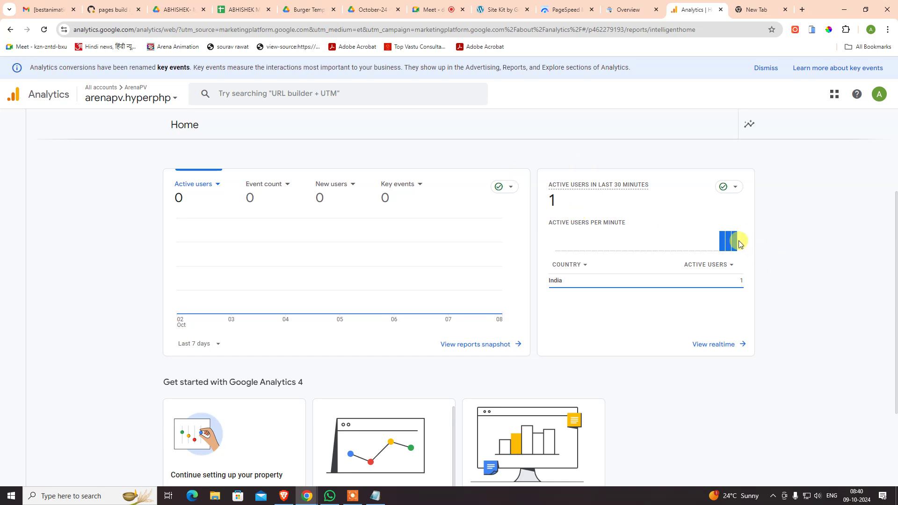
mouse_move(733, 244)
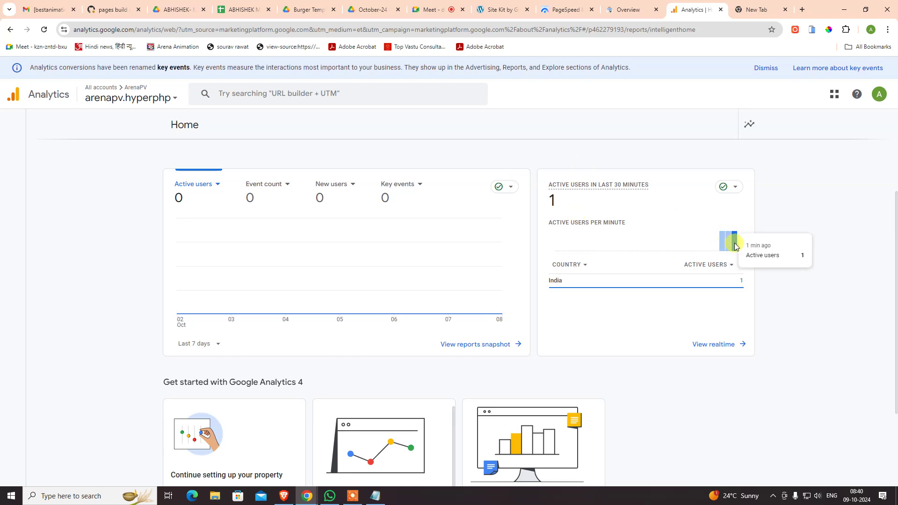
click(733, 345)
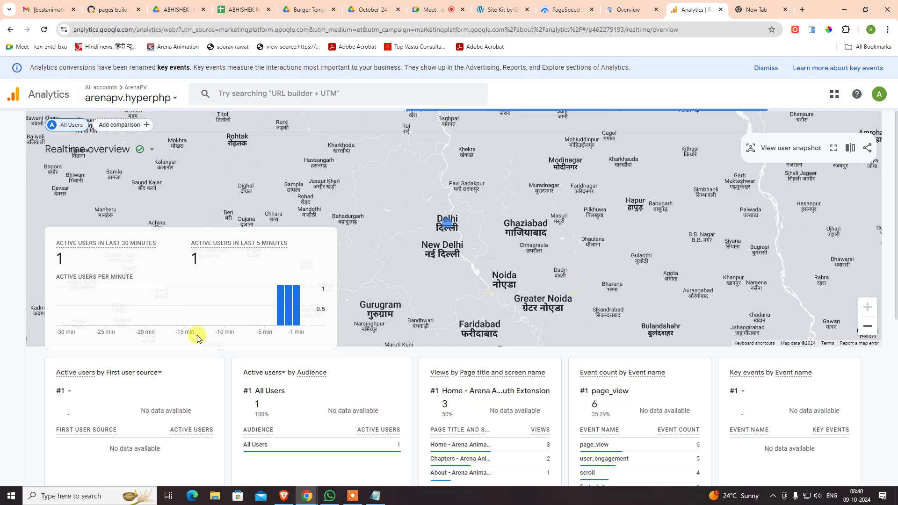
mouse_move(445, 227)
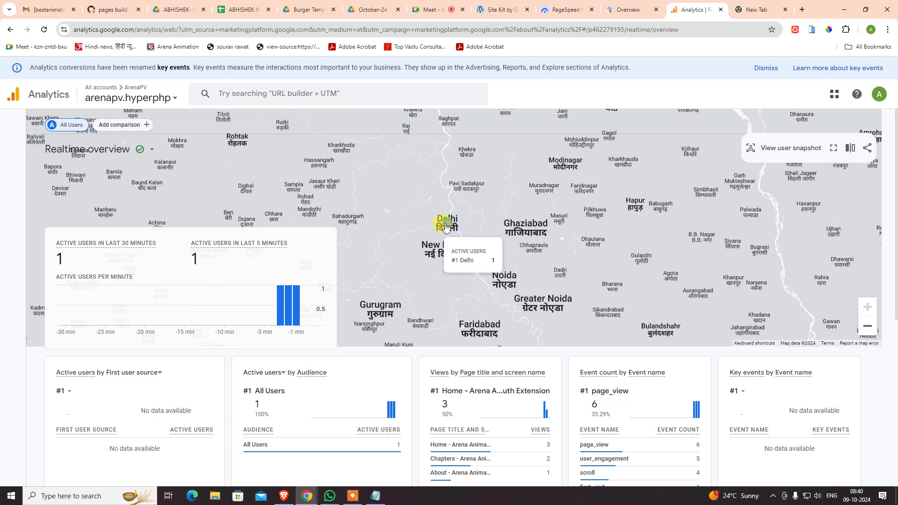
- Look over the realtime report cards, and return to the Analytics home overview to check active users per minute
scroll(502, 407, down, 3)
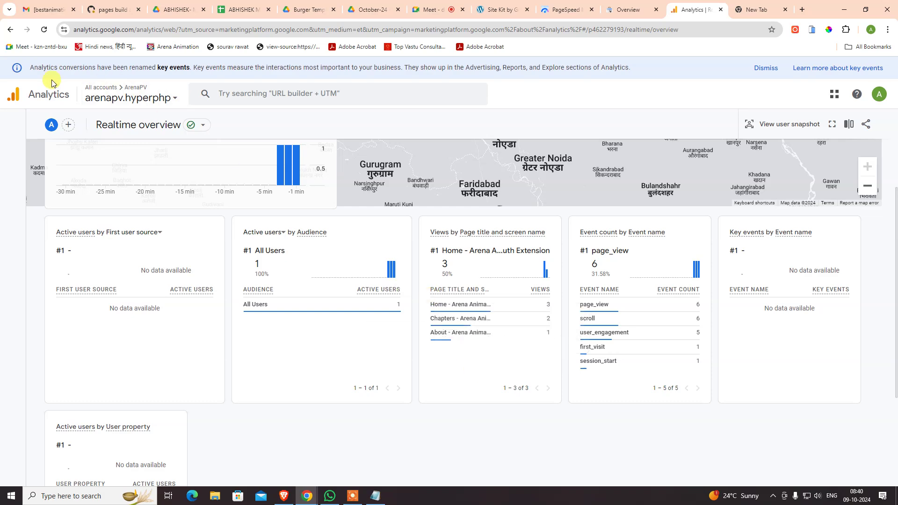
scroll(248, 217, up, 3)
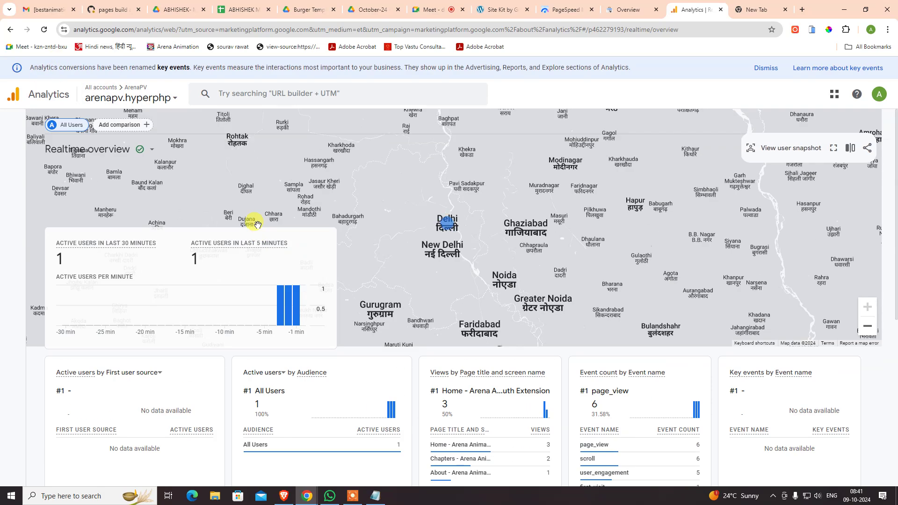
click(14, 32)
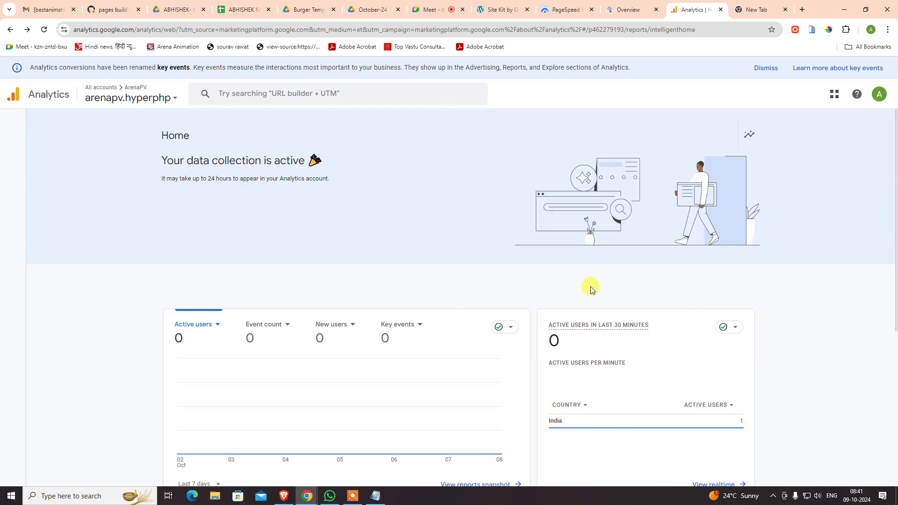
scroll(591, 287, down, 4)
scroll(726, 243, up, 2)
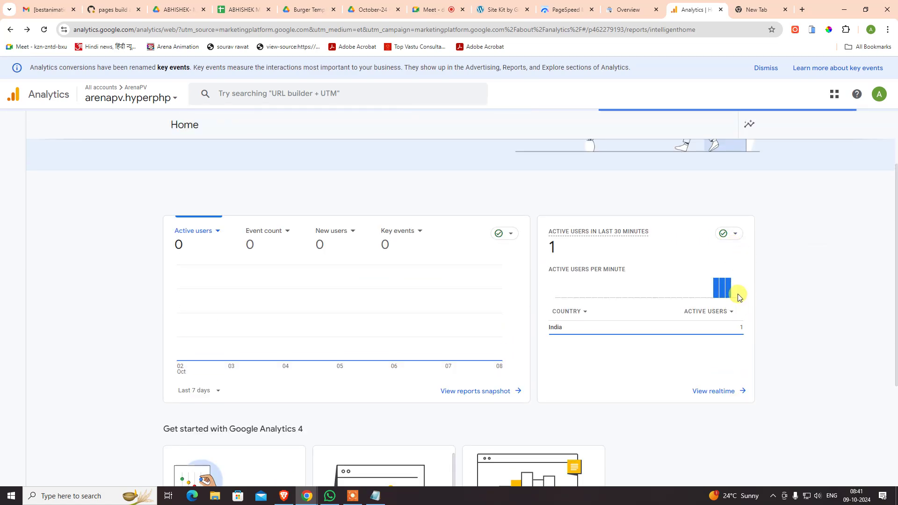
mouse_move(737, 293)
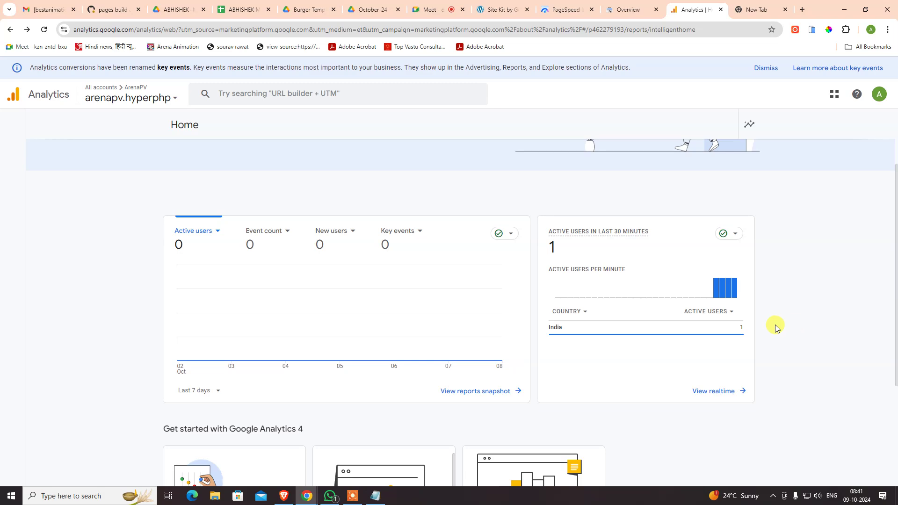
- Open the full realtime report from the home overview and examine views by page title, including the Pricing page
click(702, 395)
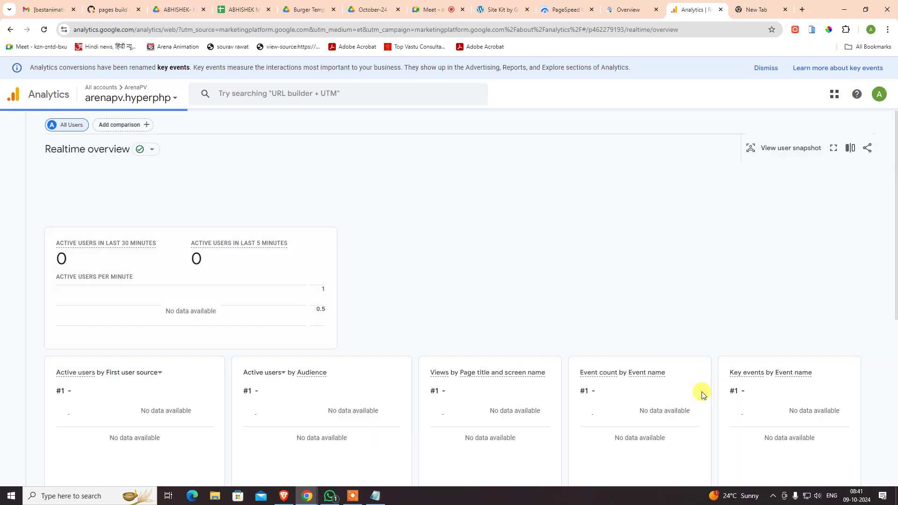
scroll(563, 334, down, 3)
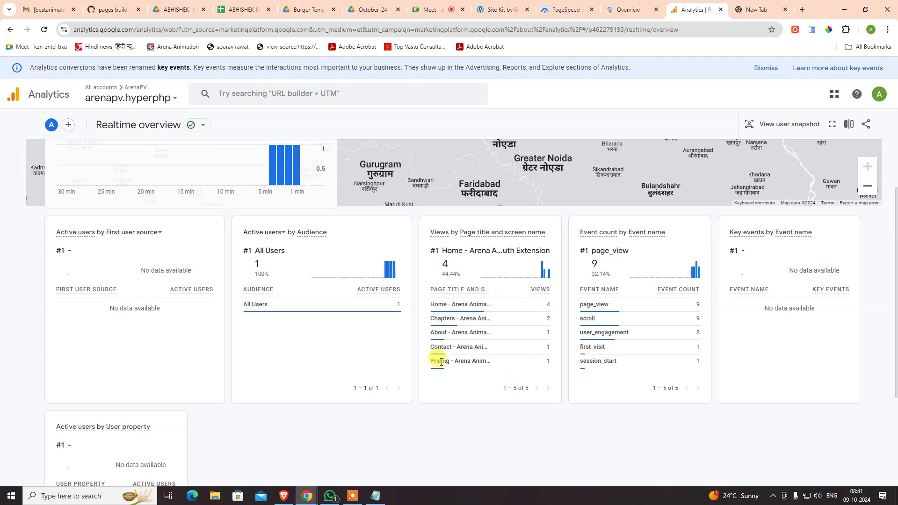
mouse_move(454, 340)
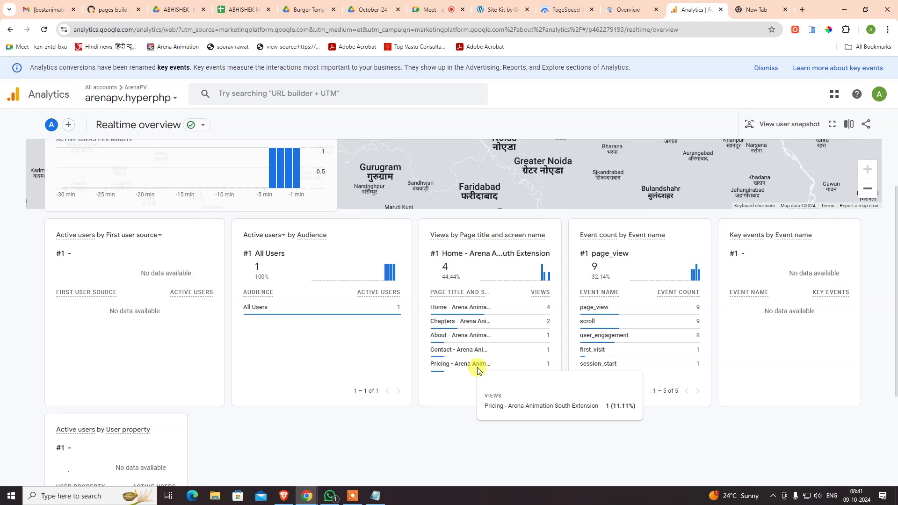
scroll(475, 370, up, 3)
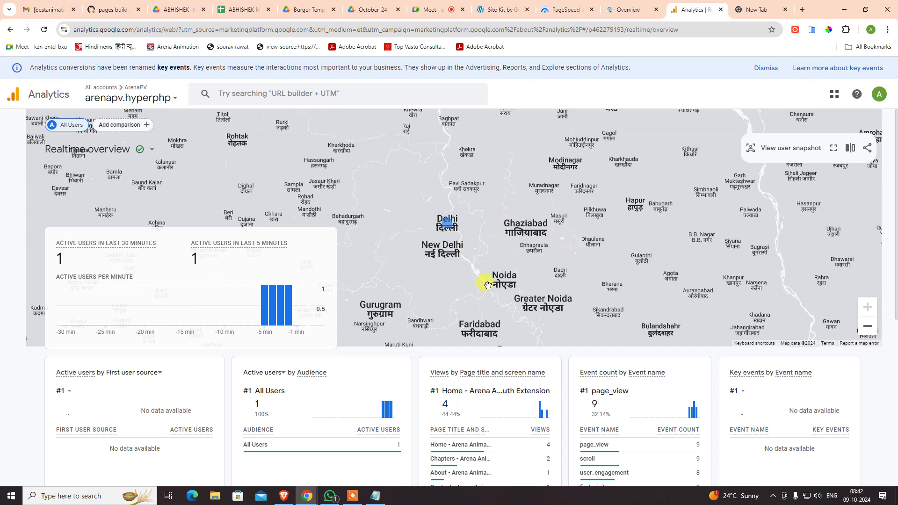
- Explore the realtime map around Delhi, Noida and Faridabad for active users, and glance over the cards beneath it
drag(390, 308, 487, 293)
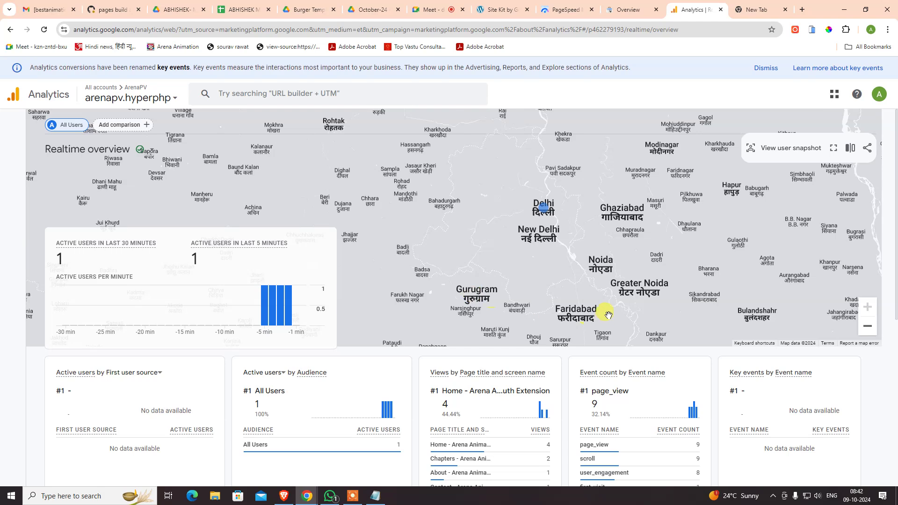
drag(573, 311, 555, 278)
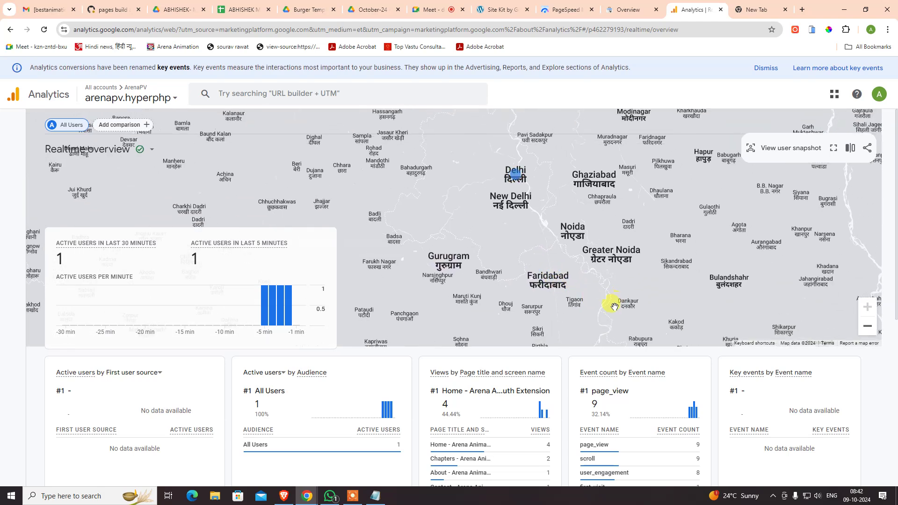
mouse_move(589, 298)
mouse_down()
mouse_move(577, 277)
mouse_move(575, 309)
mouse_up()
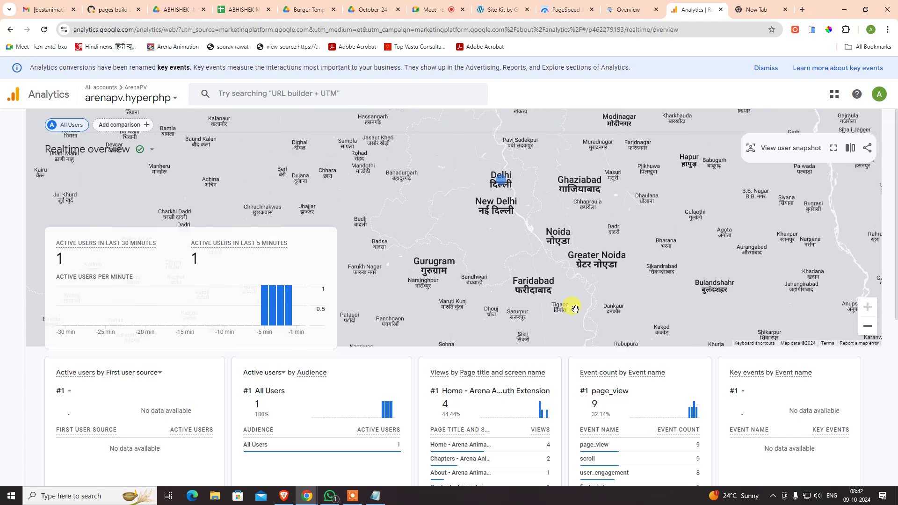
scroll(356, 450, down, 3)
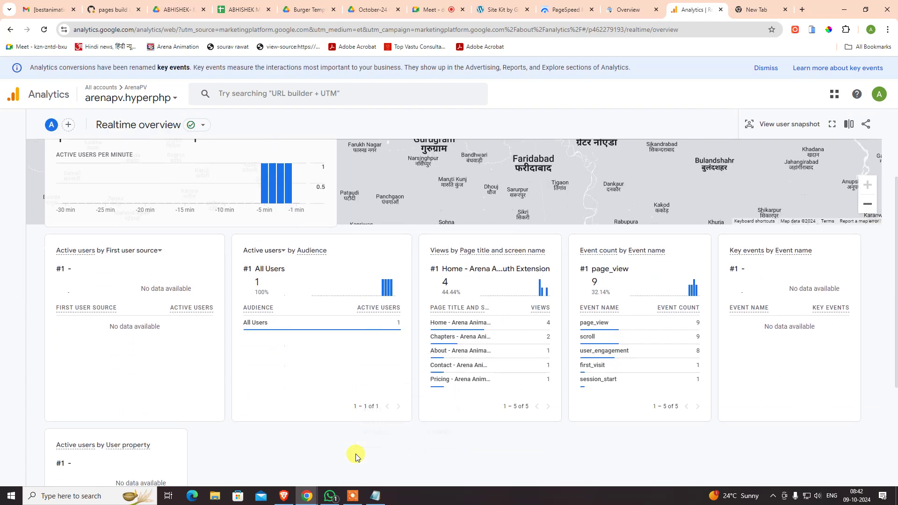
scroll(360, 448, down, 3)
scroll(361, 449, up, 4)
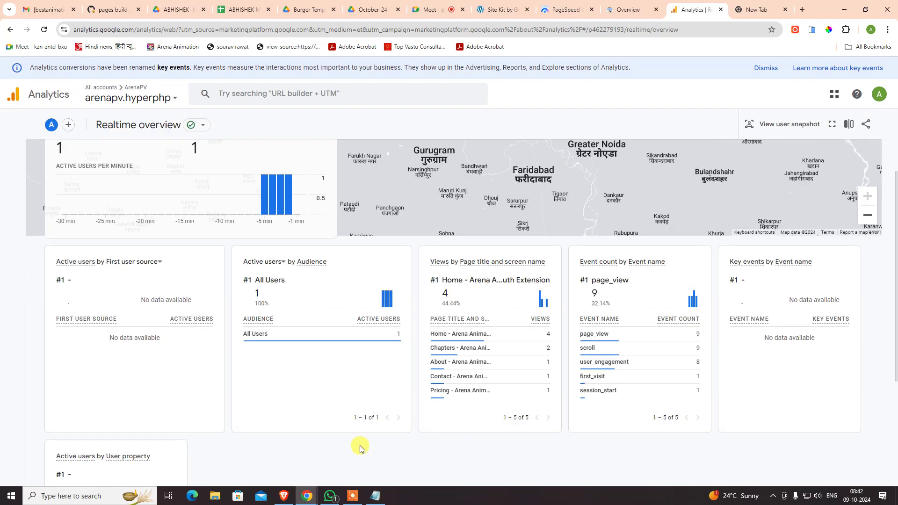
scroll(468, 433, up, 3)
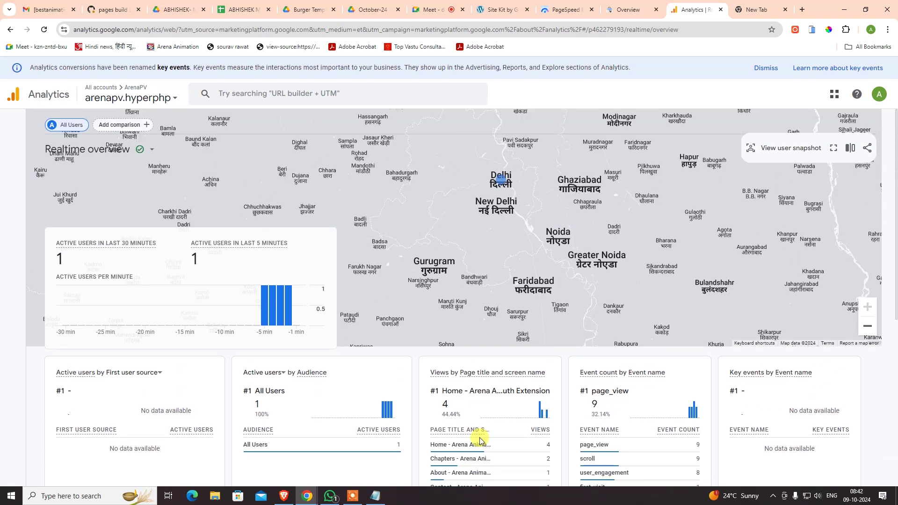
drag(544, 253, 548, 279)
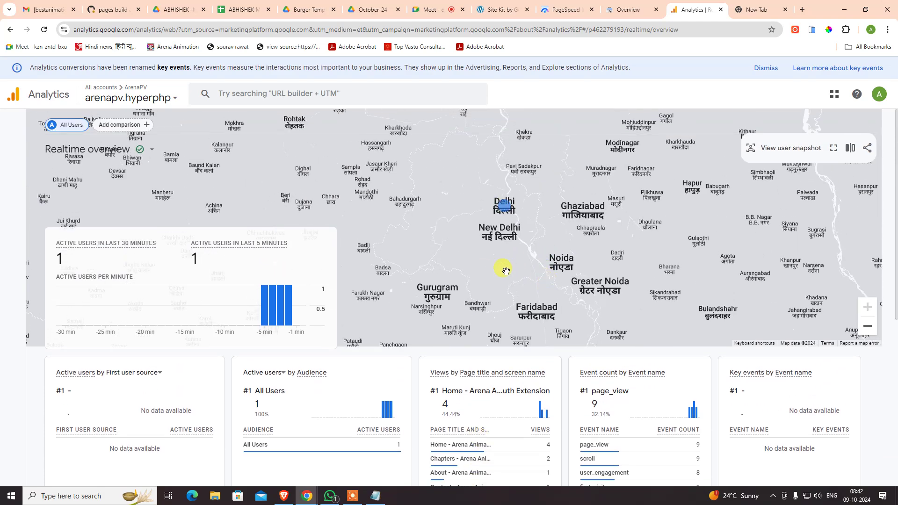
- Examine the realtime cards for page views, event counts, key events and user properties
scroll(728, 336, down, 3)
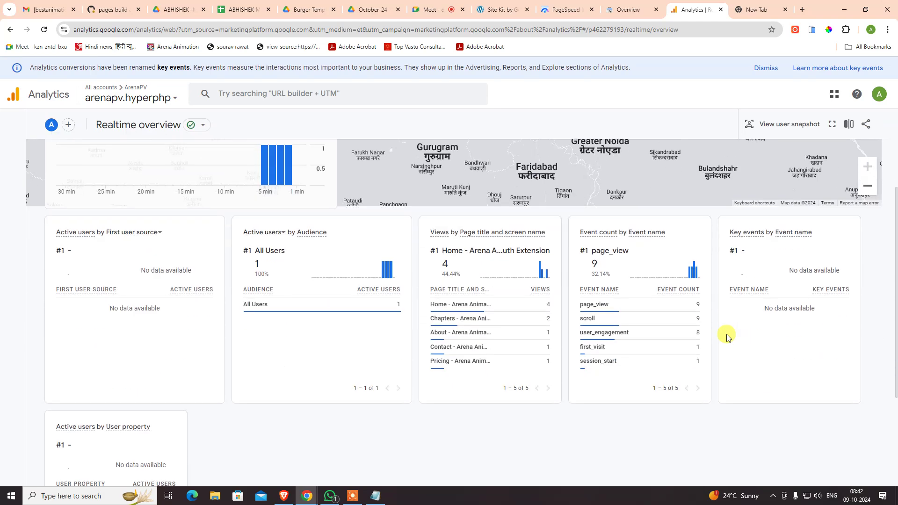
scroll(726, 334, up, 3)
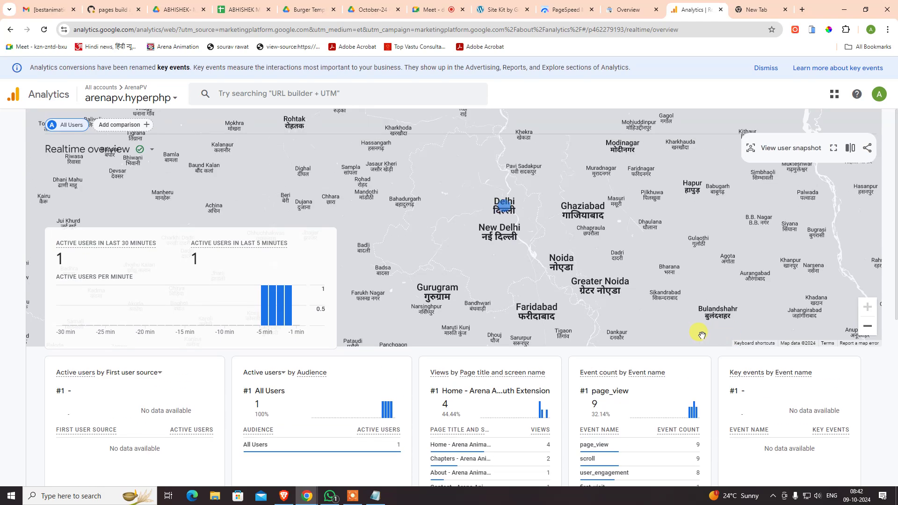
scroll(692, 271, down, 4)
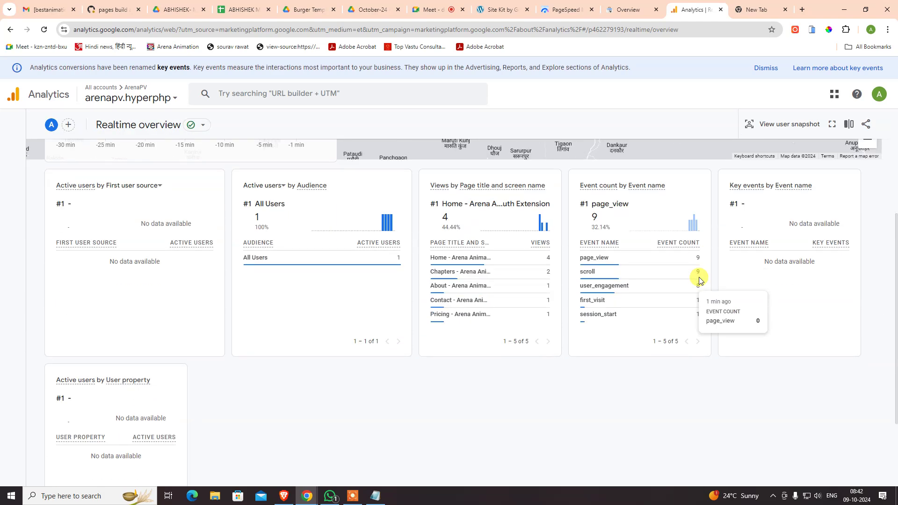
scroll(195, 431, down, 3)
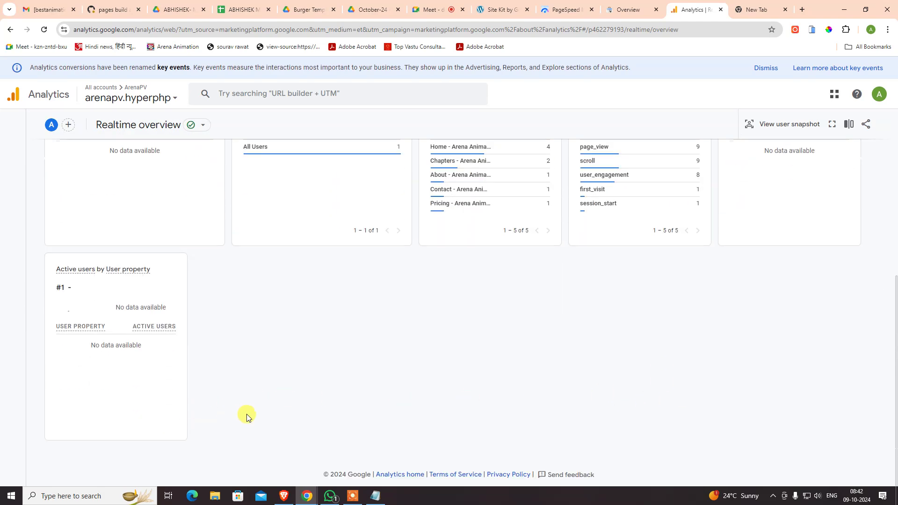
scroll(224, 234, up, 2)
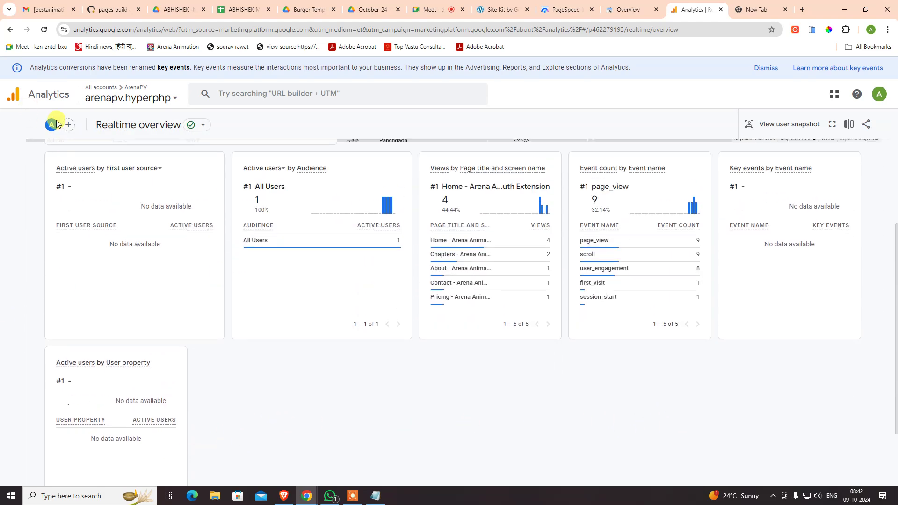
scroll(223, 150, up, 4)
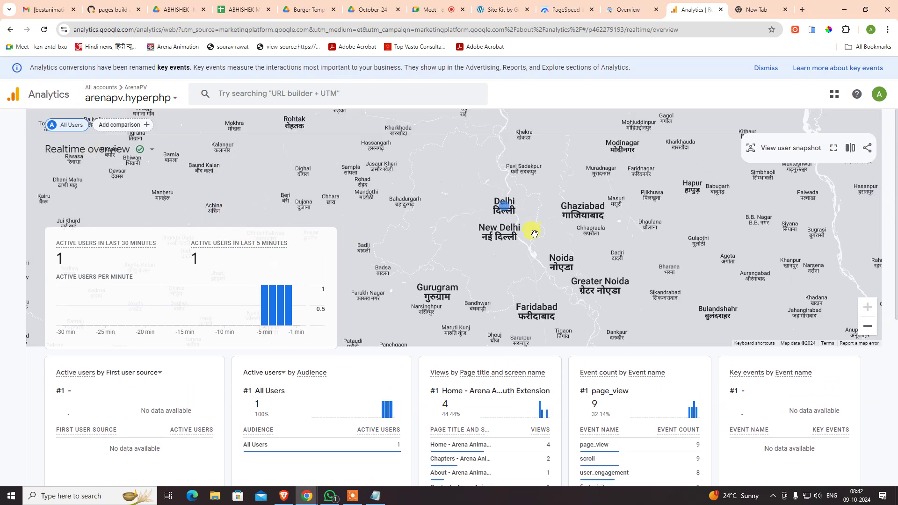
- Open the user snapshot, examine its location, activity timeline and top events, and return to the realtime overview
click(792, 150)
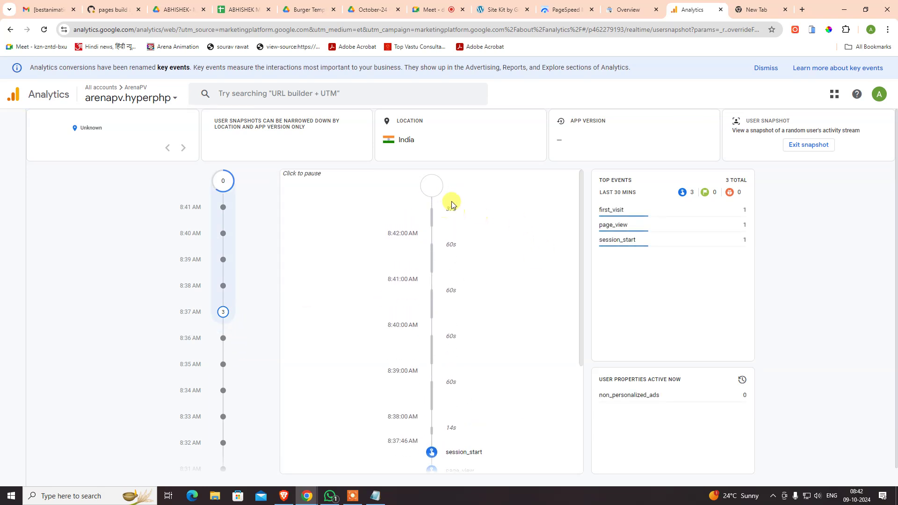
scroll(443, 268, down, 3)
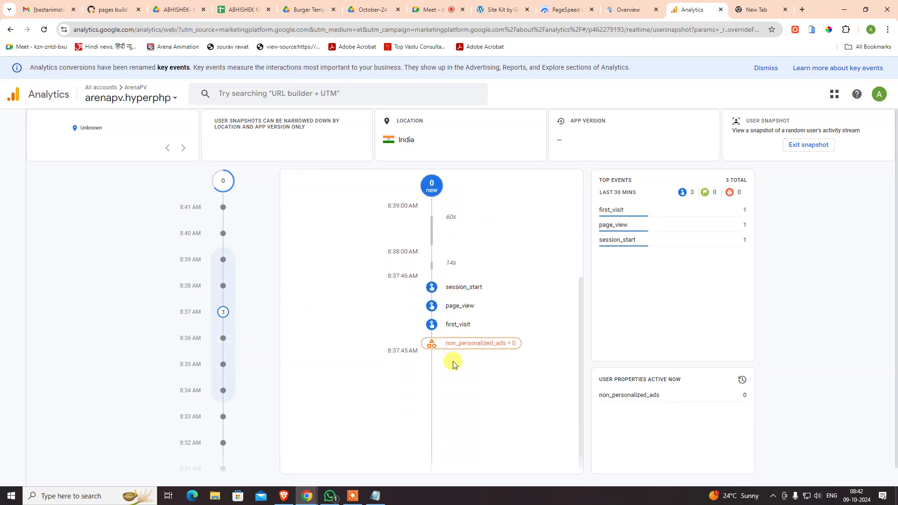
scroll(452, 364, up, 3)
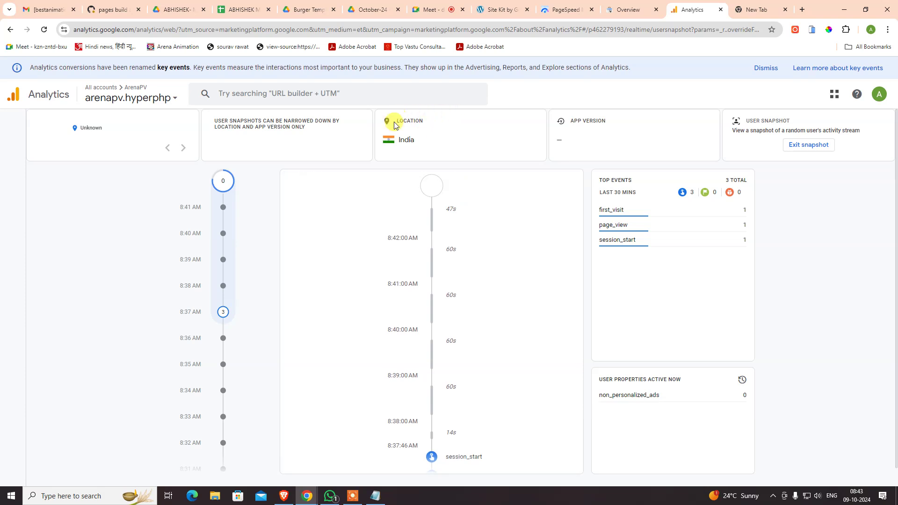
scroll(406, 227, down, 5)
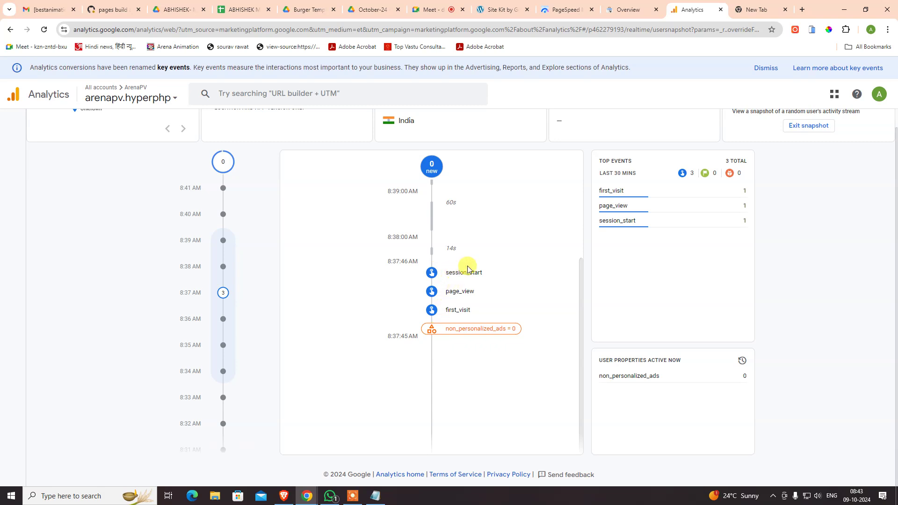
scroll(879, 255, up, 1)
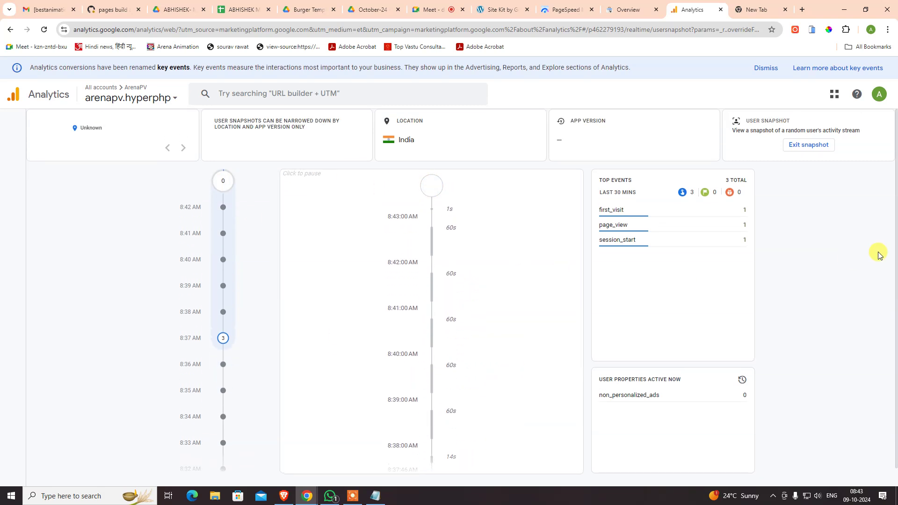
click(10, 29)
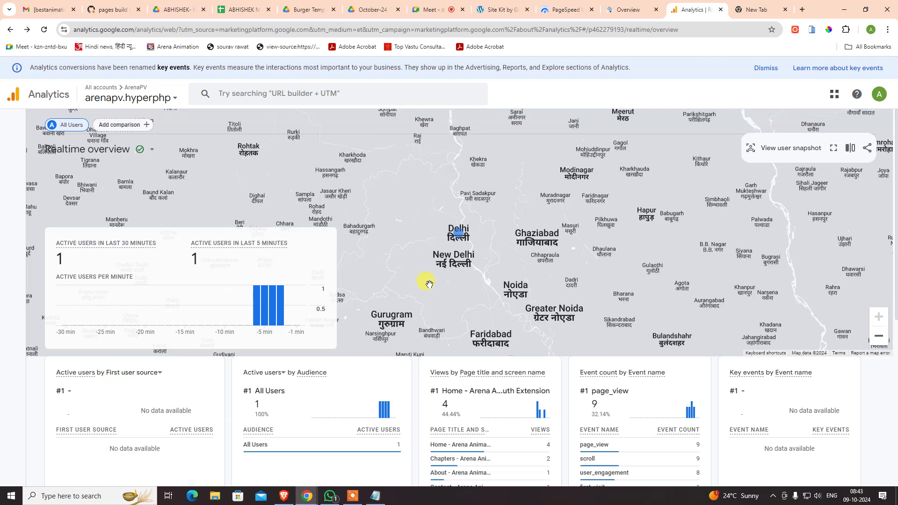
- Check the realtime active users by audience chart and the active users per minute
scroll(866, 397, down, 5)
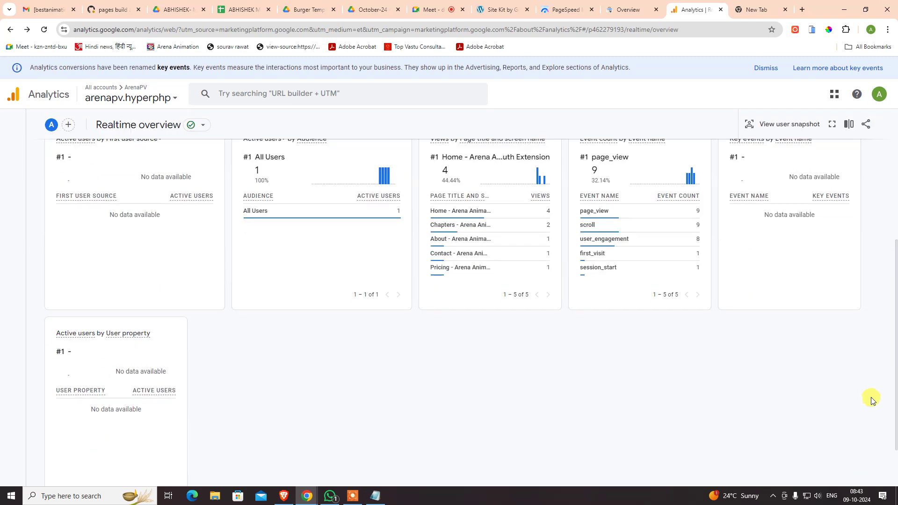
scroll(532, 396, up, 4)
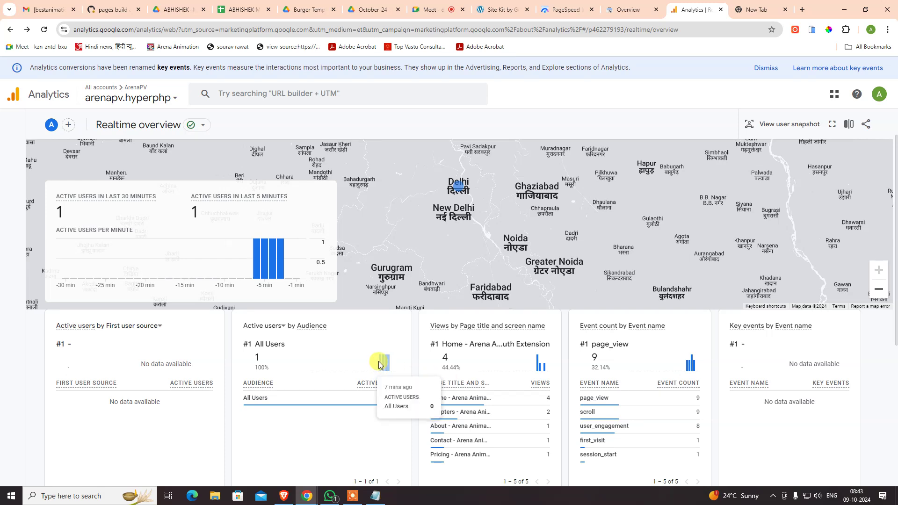
scroll(439, 258, up, 1)
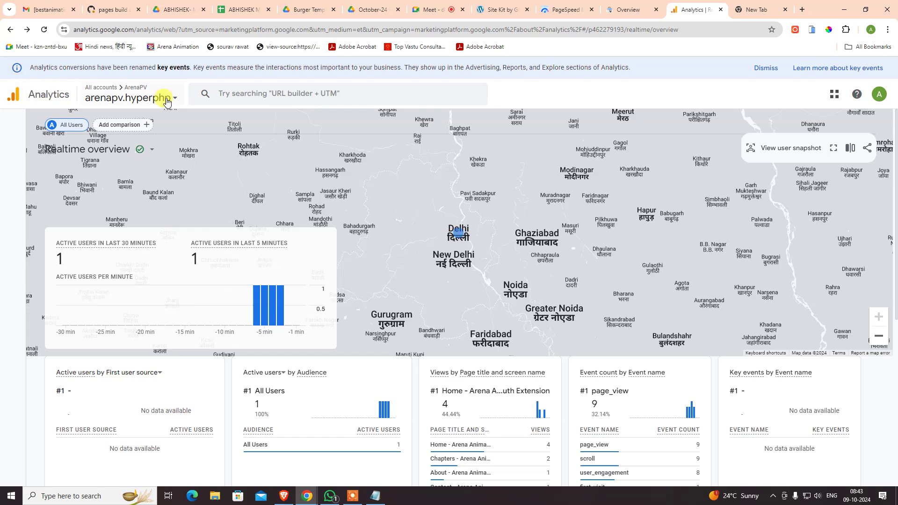
- View the list of Analytics accounts and properties, close it without switching, and review the realtime overview cards again
click(117, 91)
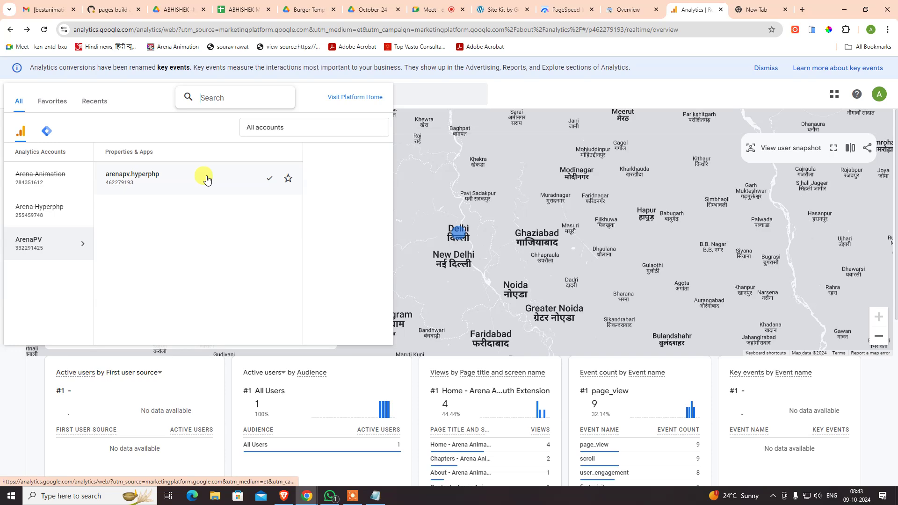
click(883, 388)
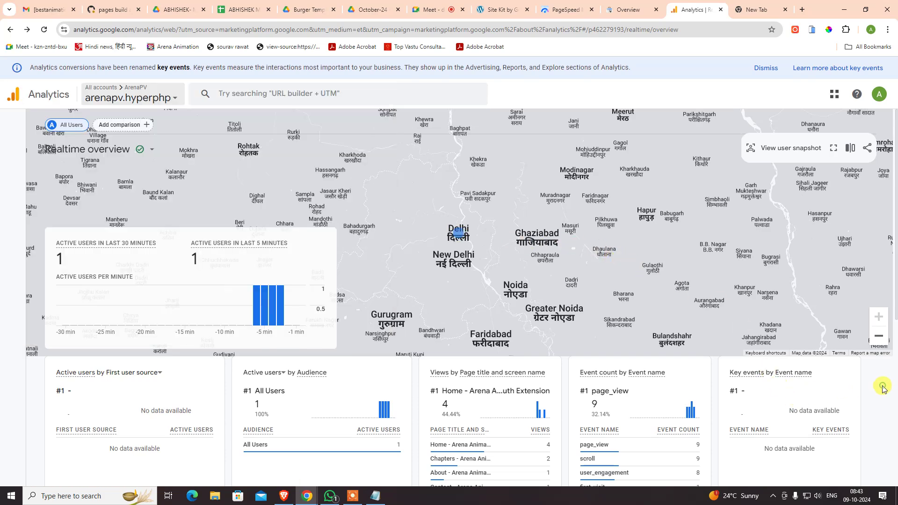
scroll(498, 181, down, 7)
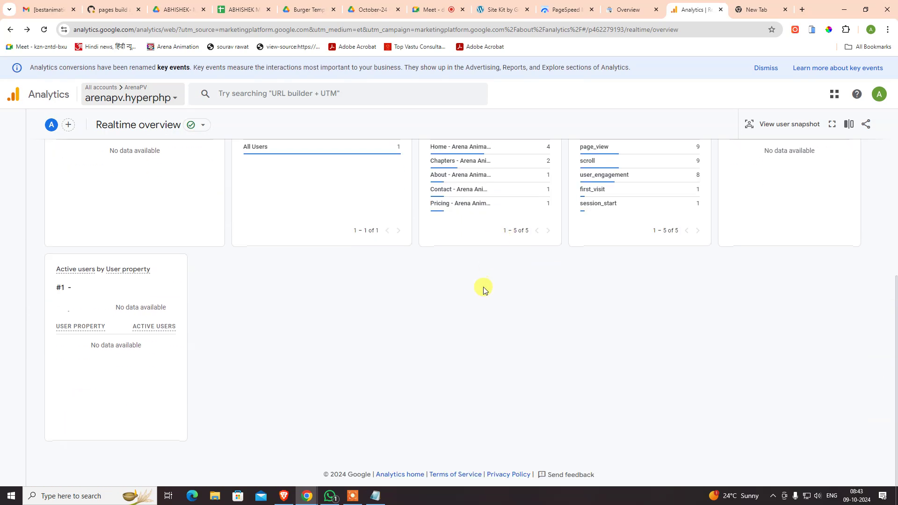
scroll(484, 287, up, 6)
scroll(436, 276, up, 1)
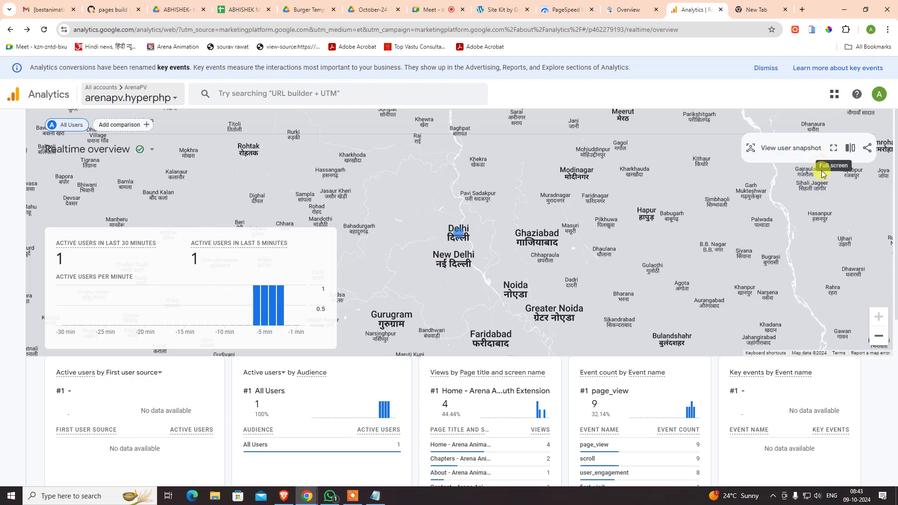
- Review the realtime cards for audience, page views and event counts, and check which Analytics property is selected
scroll(623, 301, down, 5)
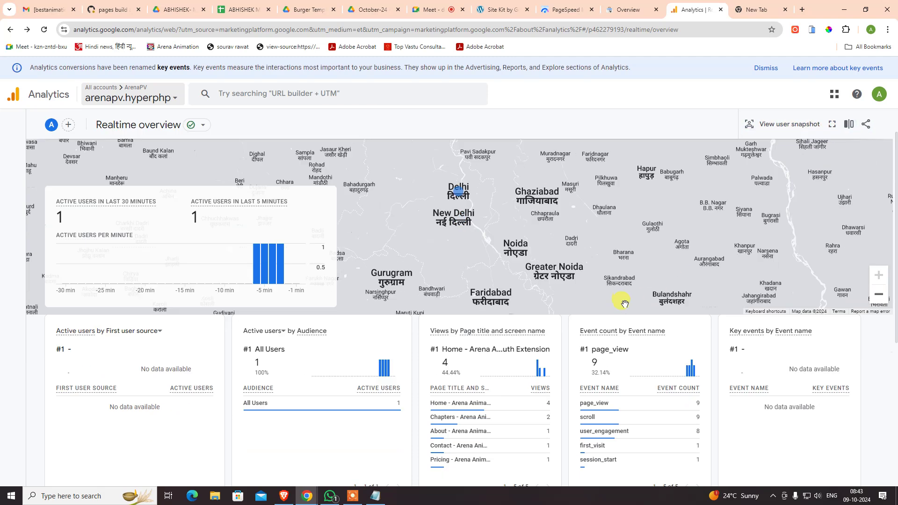
scroll(487, 347, up, 1)
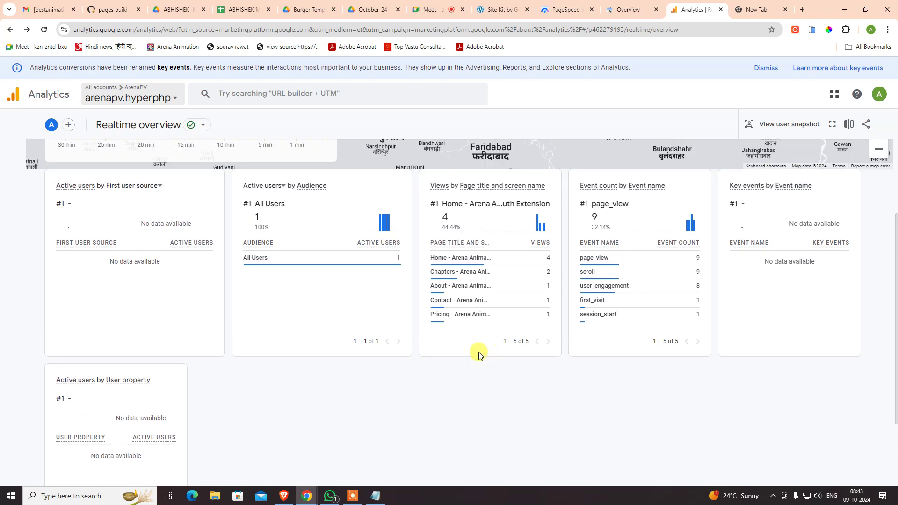
scroll(241, 379, up, 4)
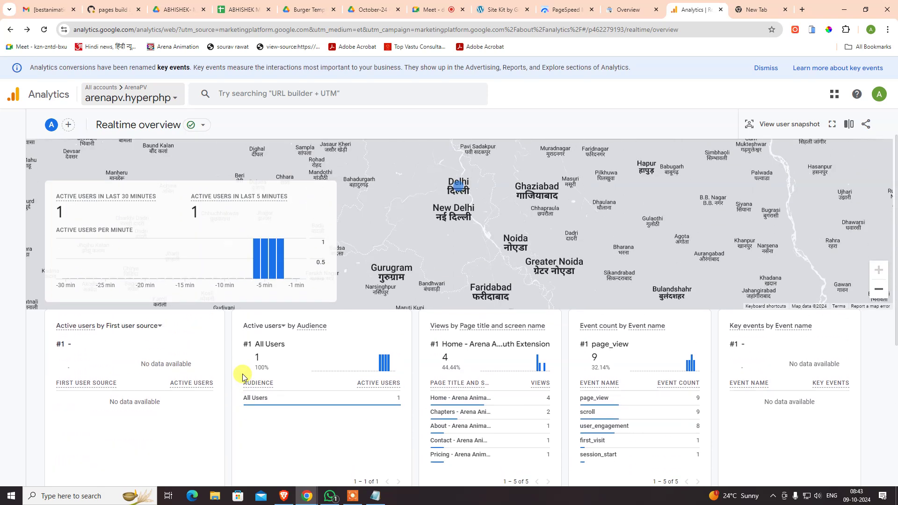
click(123, 97)
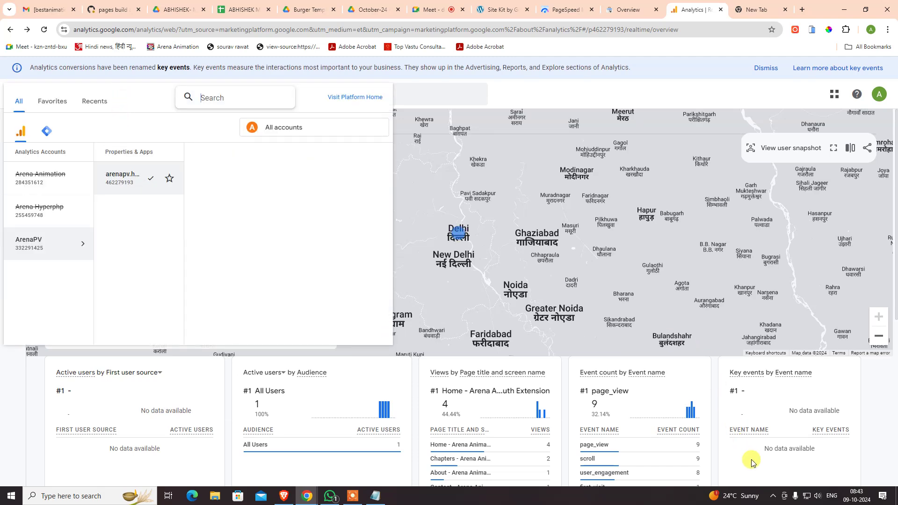
click(715, 396)
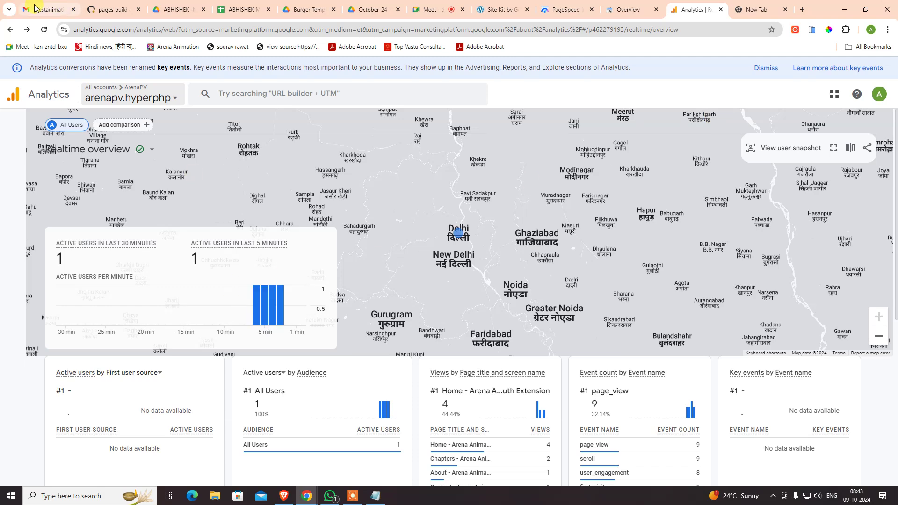
- Return to the property's Home page and examine its active users, event count and active-users-by-country cards
click(11, 30)
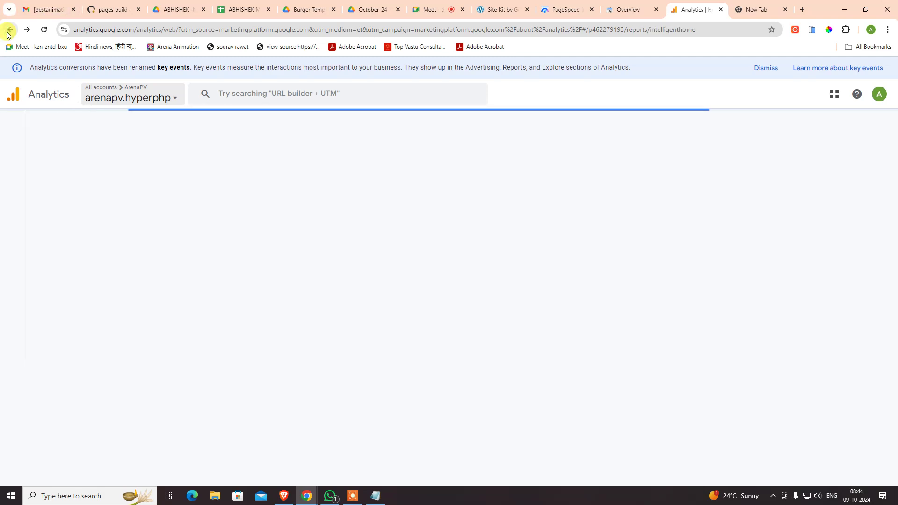
scroll(563, 286, down, 3)
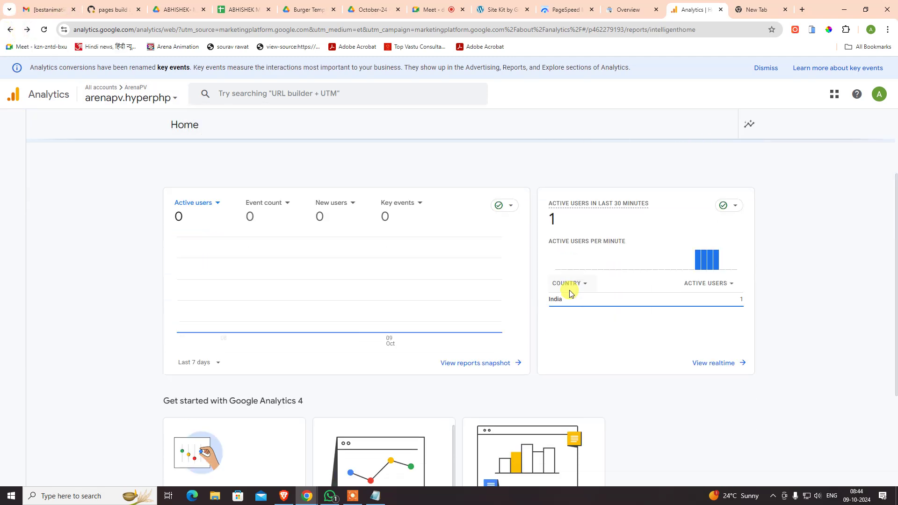
scroll(660, 210, down, 3)
scroll(453, 307, down, 1)
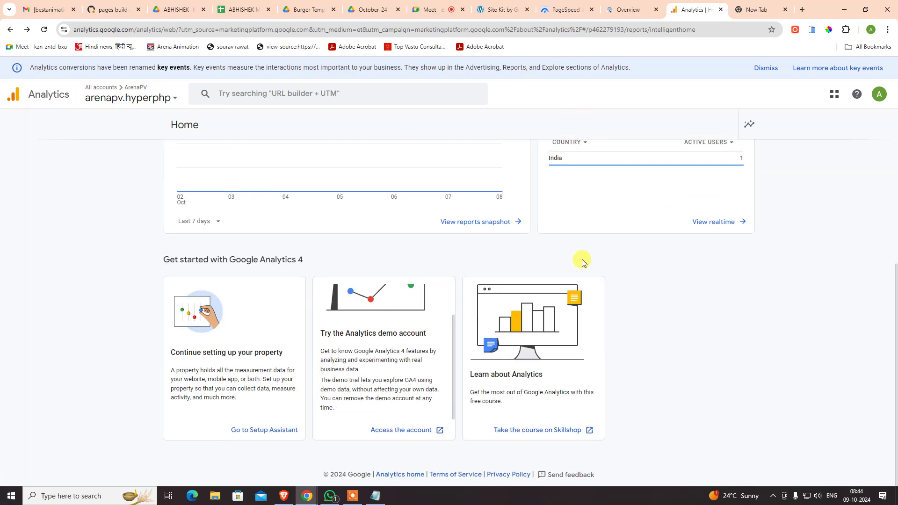
scroll(579, 261, up, 4)
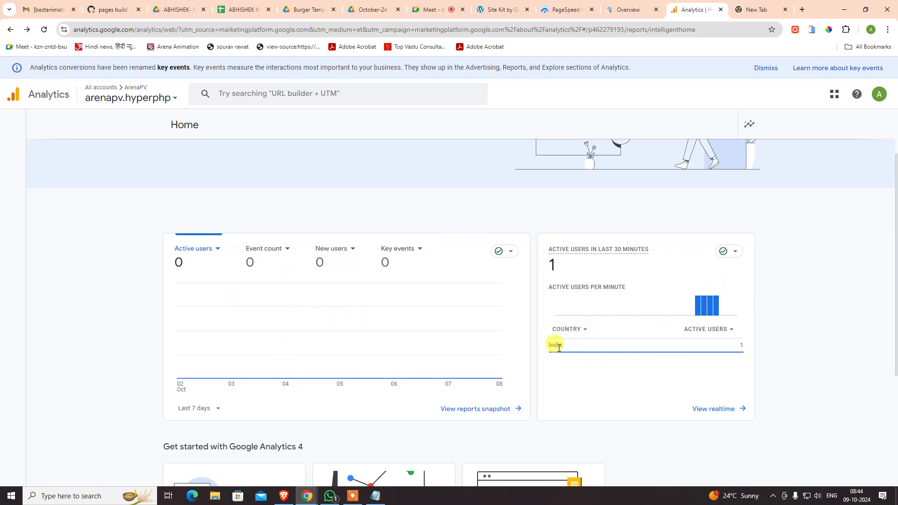
scroll(635, 325, up, 2)
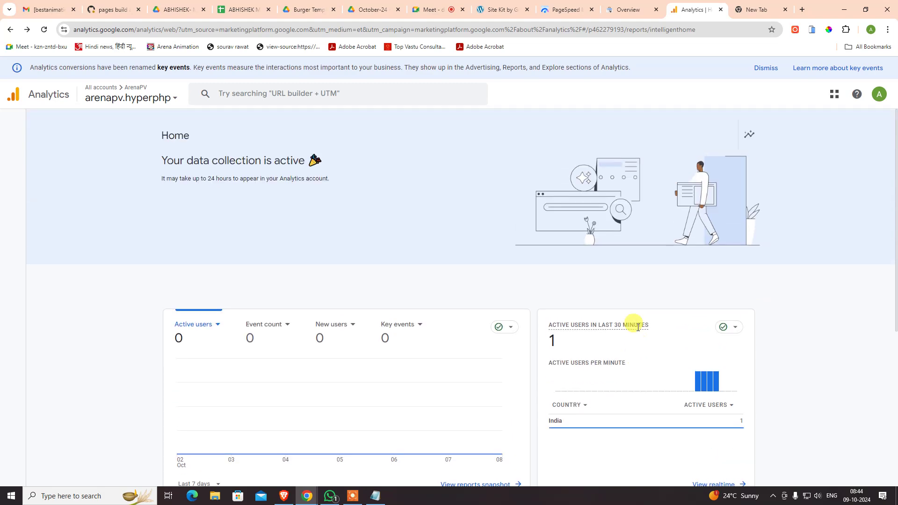
scroll(633, 323, down, 4)
- Launch another Google Chrome window and choose the second profile in the profile picker
click(330, 496)
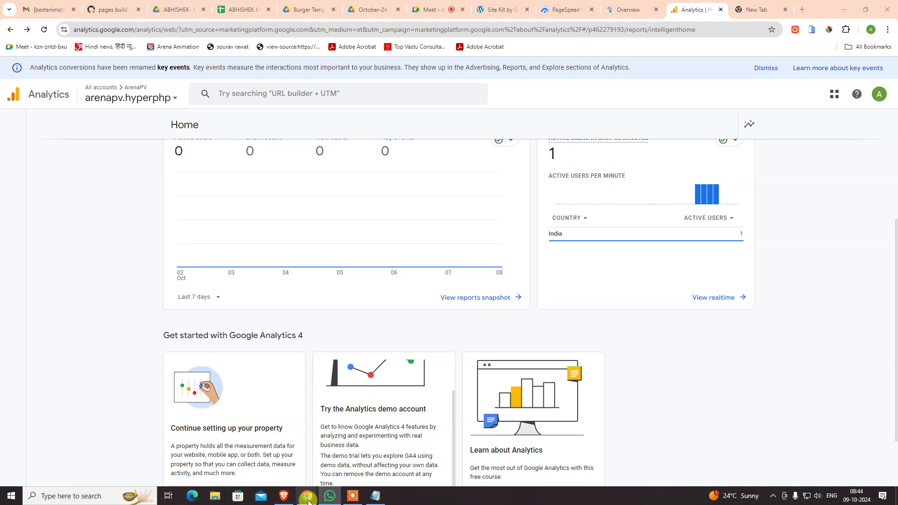
key(super)
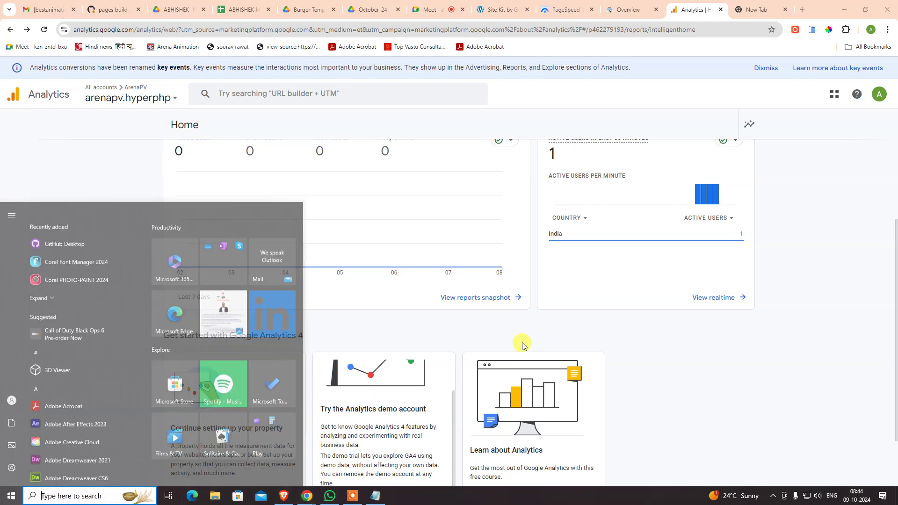
text(chr)
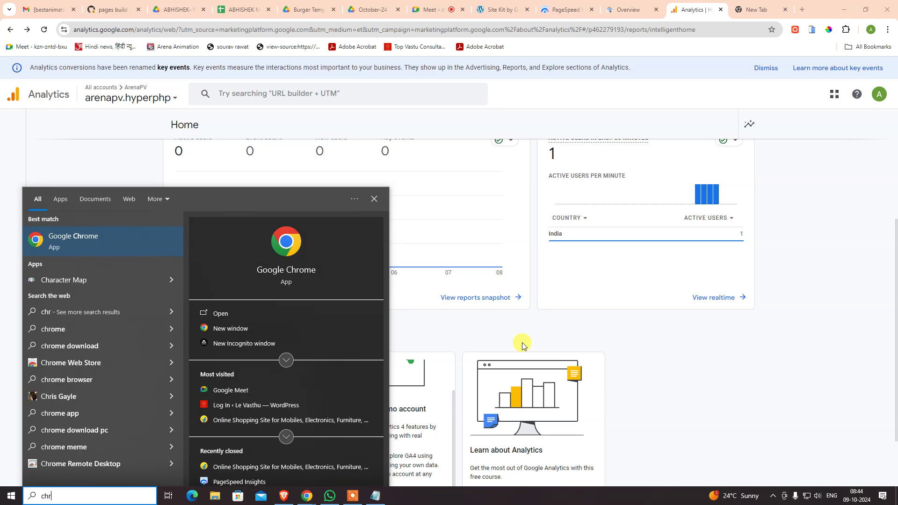
key(Return)
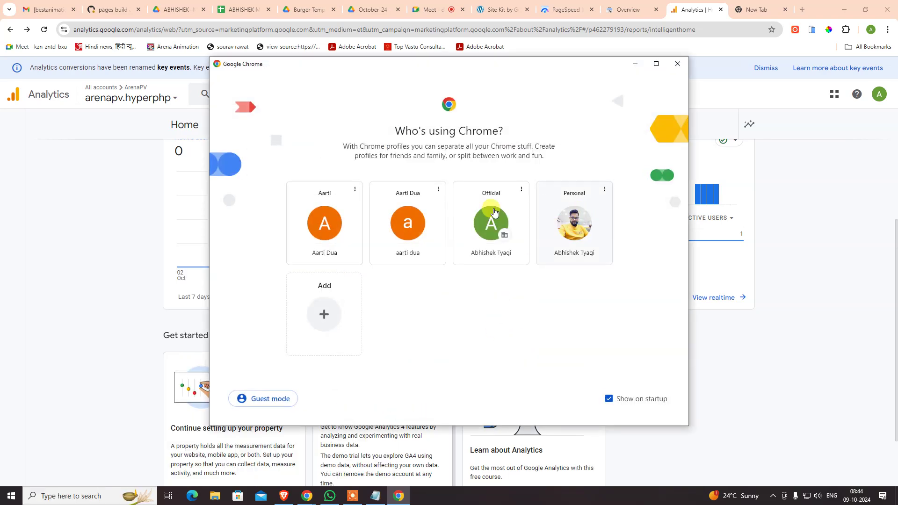
click(405, 215)
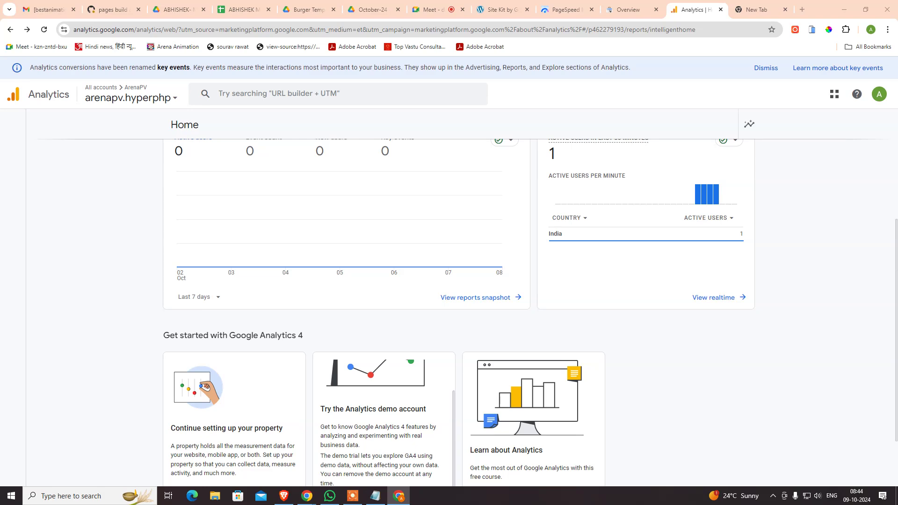
- Maximize the new browser window and sign in to Analytics from the Google Marketing Platform page
drag(506, 142, 422, 97)
click(455, 94)
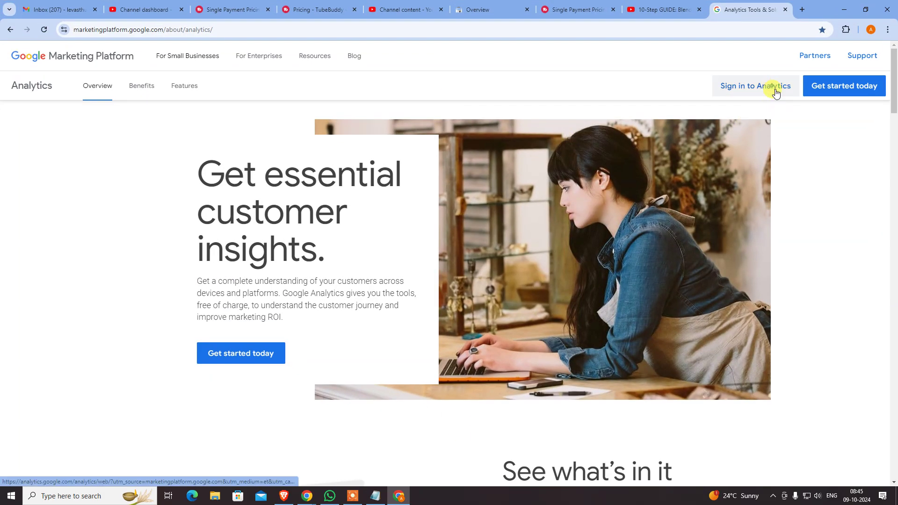
click(776, 88)
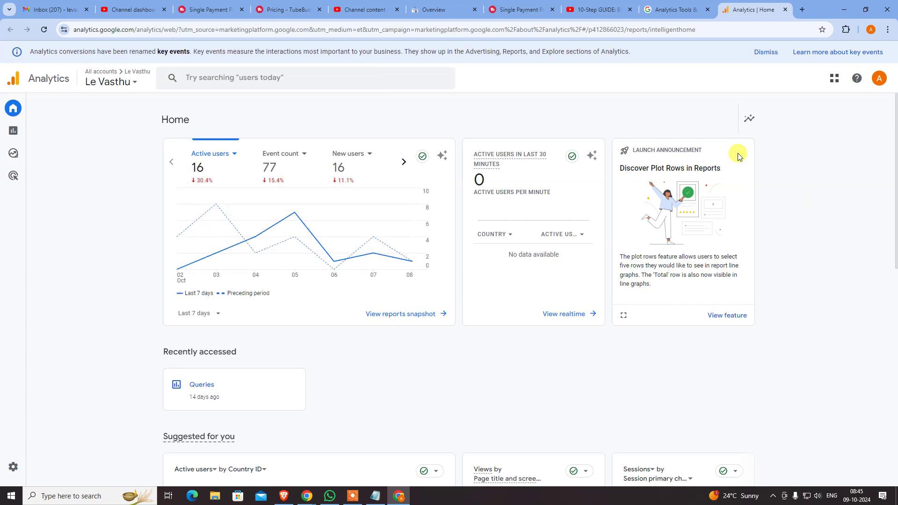
- Examine the Le Vasthu Home page's active users trend, users by country, page views and sessions by channel
mouse_move(276, 258)
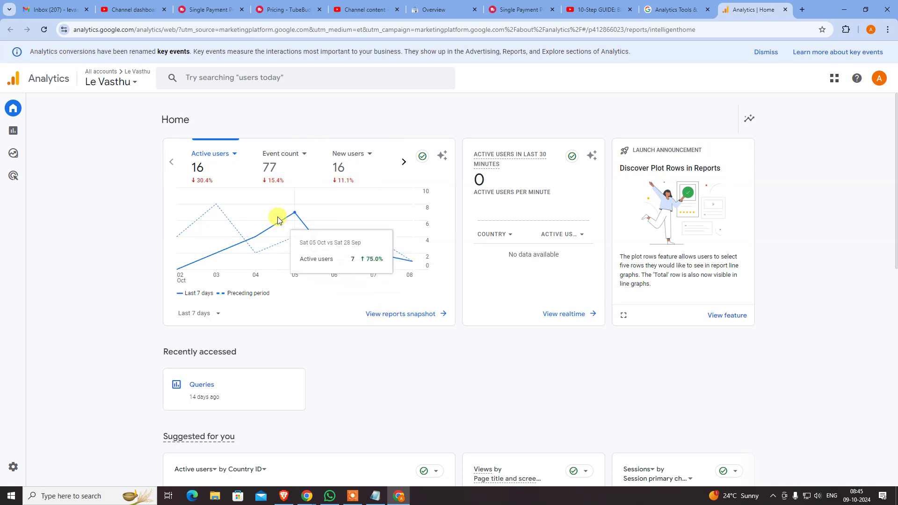
scroll(274, 239, down, 2)
scroll(271, 227, up, 2)
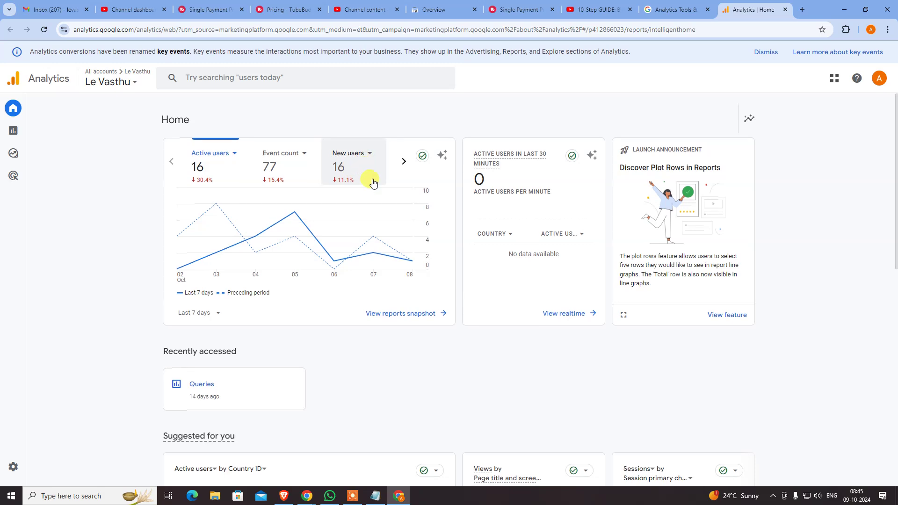
scroll(371, 187, down, 5)
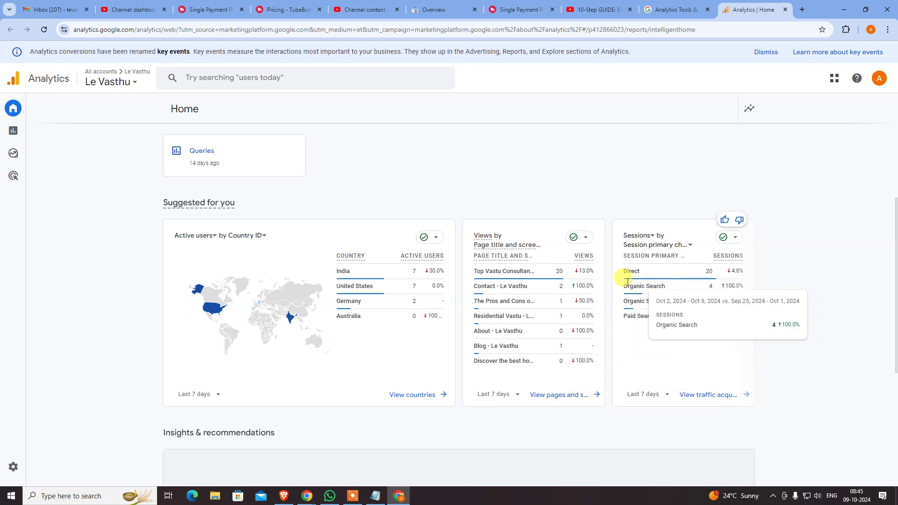
scroll(465, 322, down, 1)
scroll(465, 319, down, 5)
scroll(538, 270, up, 10)
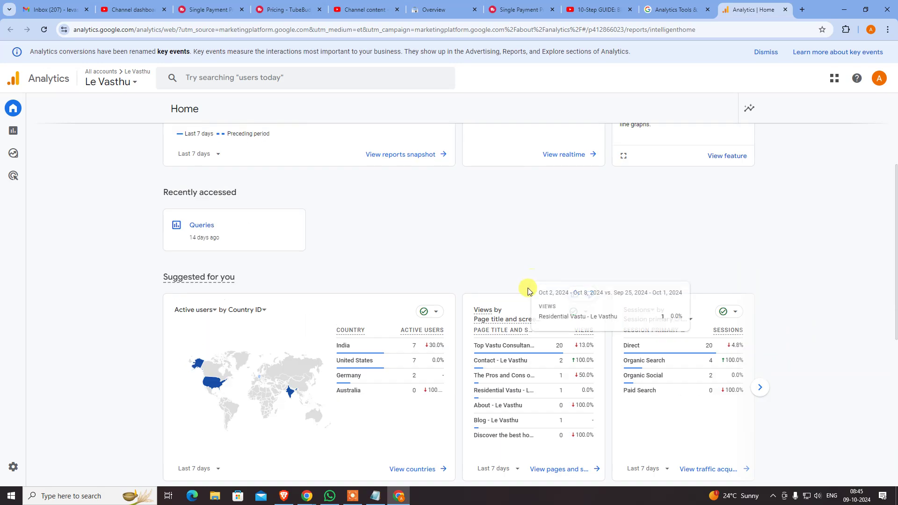
scroll(501, 304, down, 5)
scroll(679, 271, up, 5)
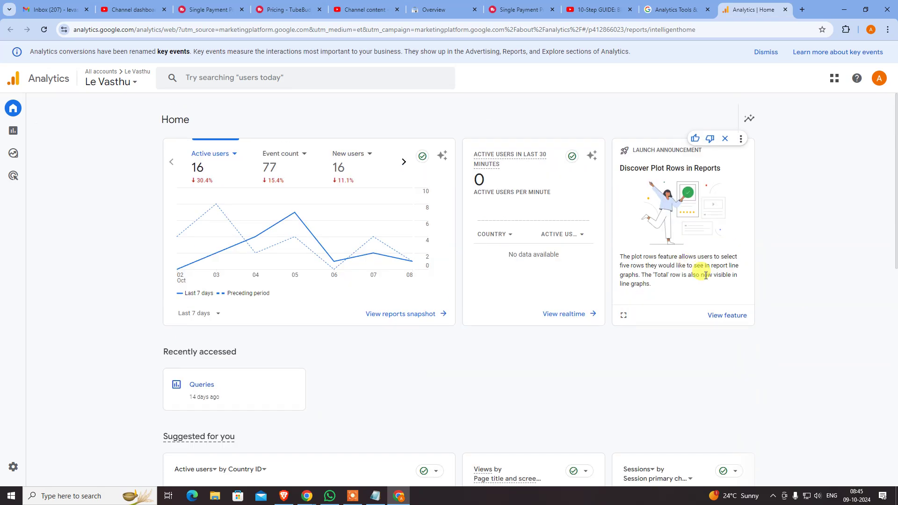
- View Le Vasthu's realtime overview and return to its Home page in a maximized window
click(567, 316)
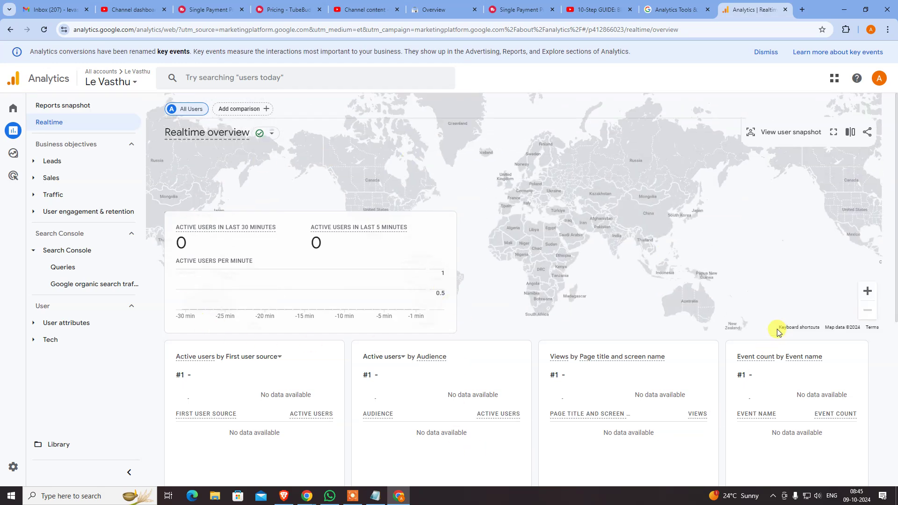
click(10, 30)
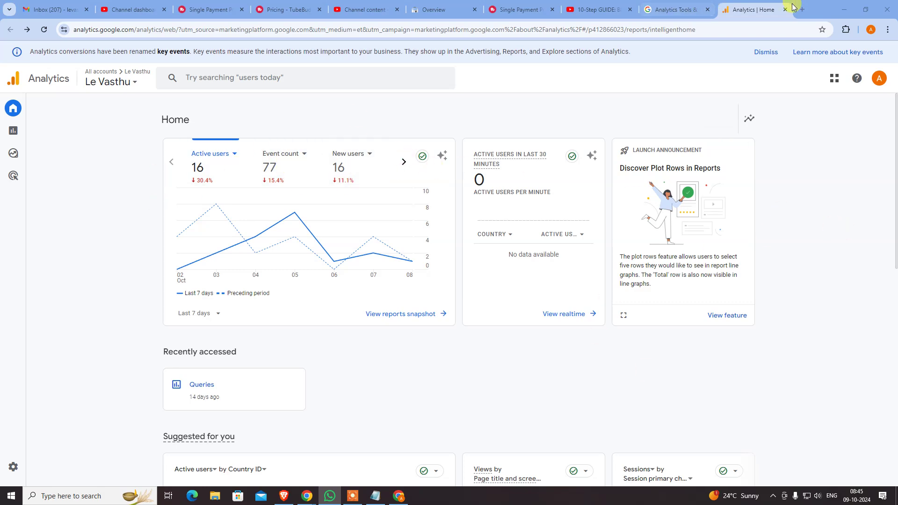
drag(811, 4, 897, 6)
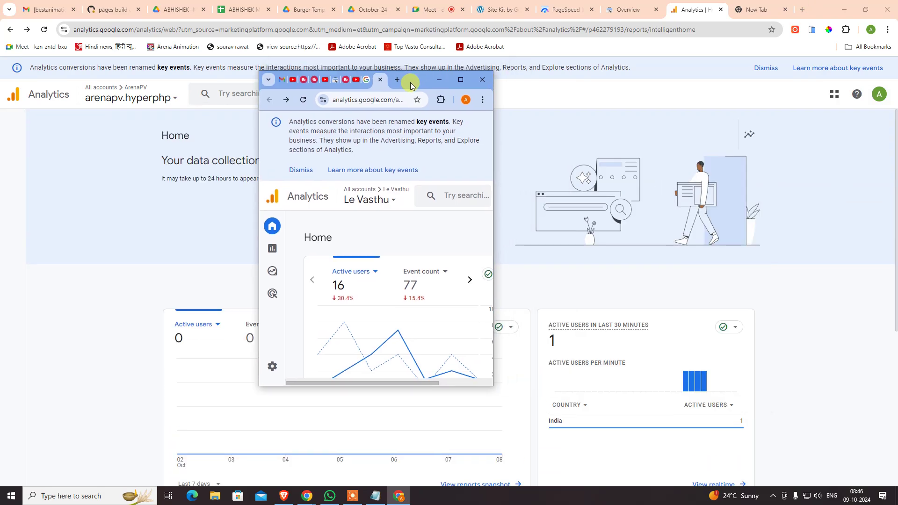
click(467, 86)
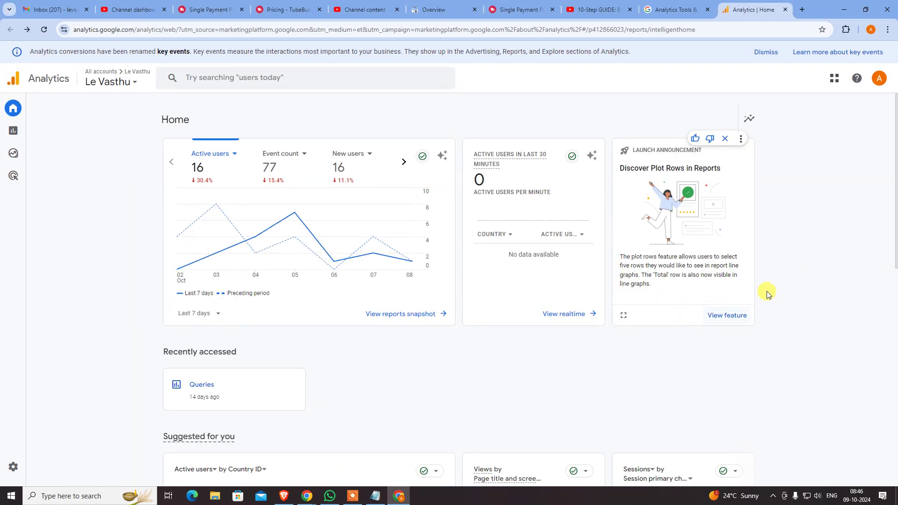
- Open the Pages and screens report from the page views card, review its table and deselect all rows
scroll(798, 264, down, 3)
scroll(832, 287, down, 3)
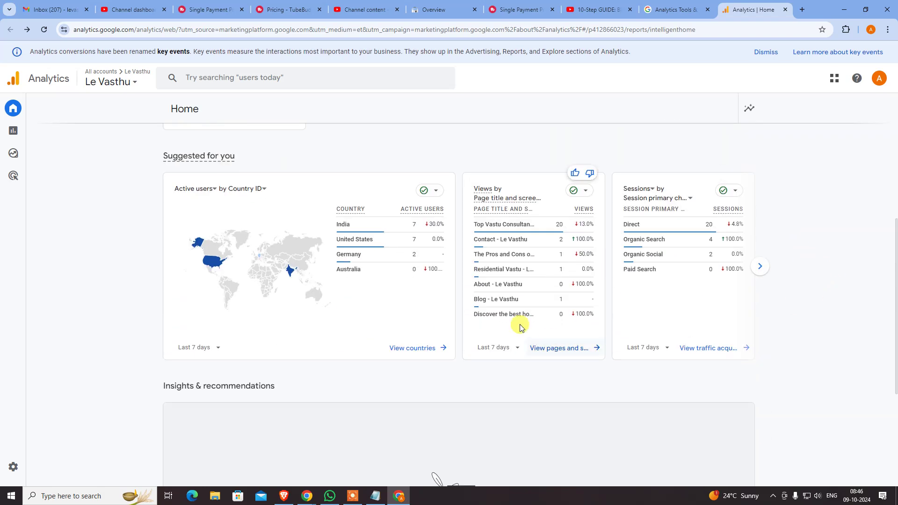
click(593, 349)
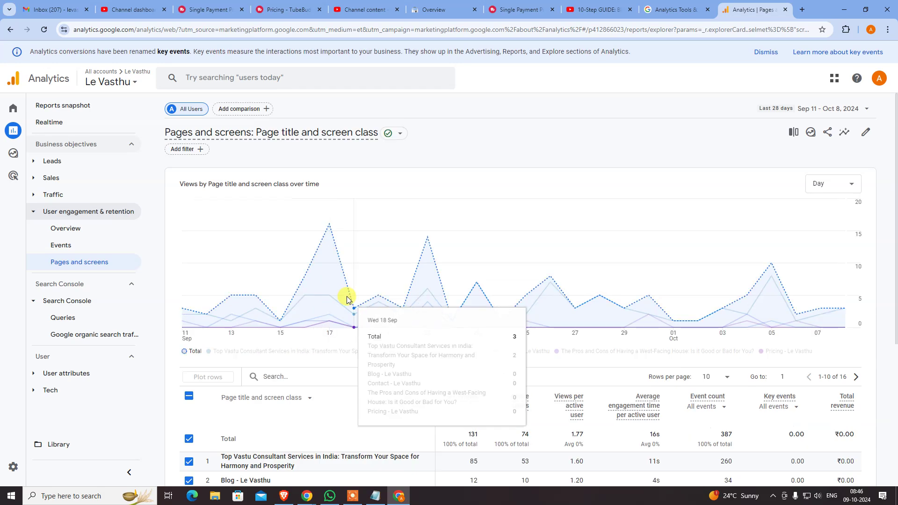
scroll(481, 331, down, 5)
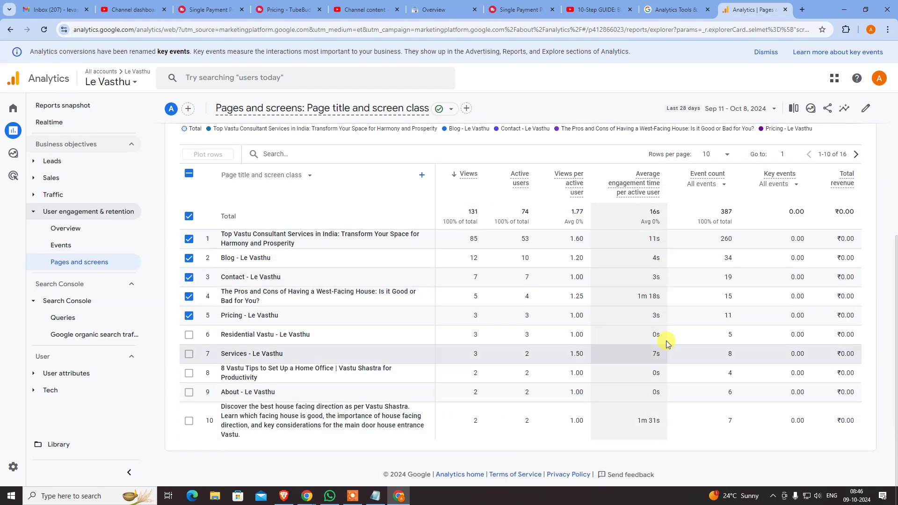
scroll(655, 341, up, 1)
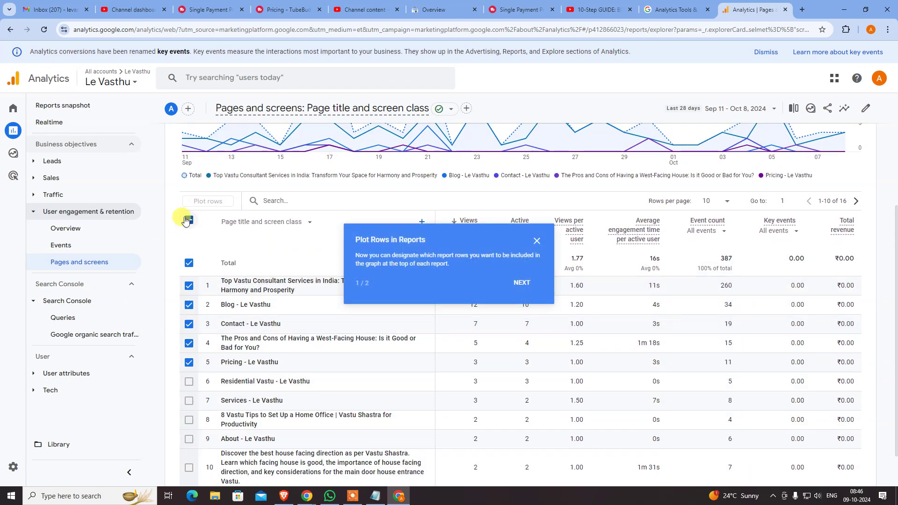
click(189, 220)
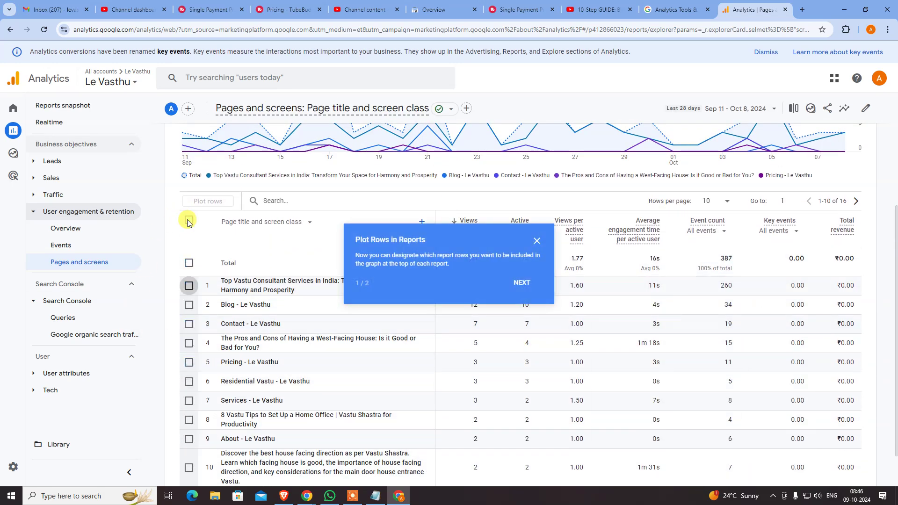
- Open the Tech details report by browser, review its table and deselect all rows
click(34, 394)
click(61, 424)
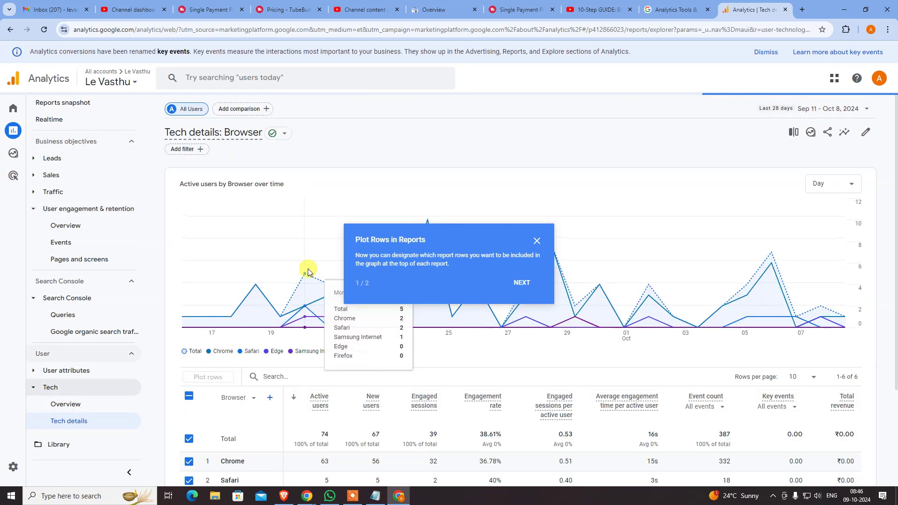
scroll(488, 352, down, 3)
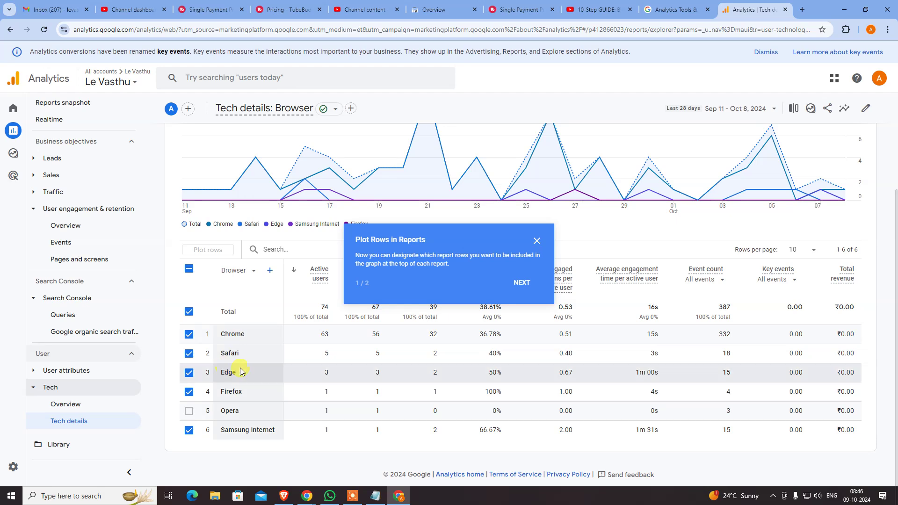
click(189, 270)
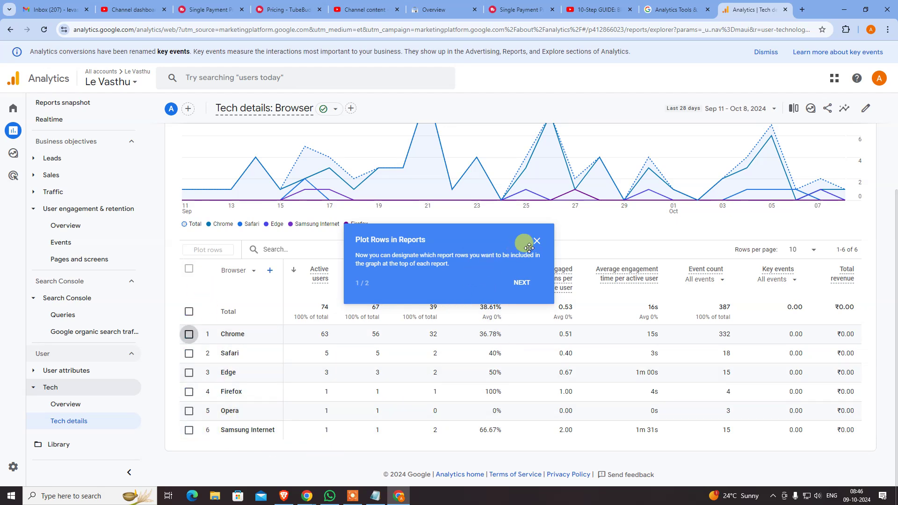
- Open the Demographic details report by country under User attributes and review its table
click(34, 374)
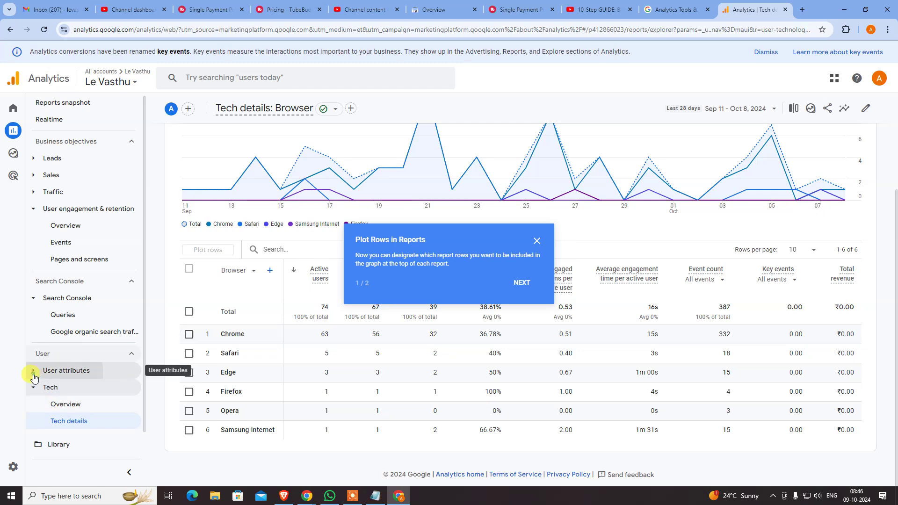
click(80, 409)
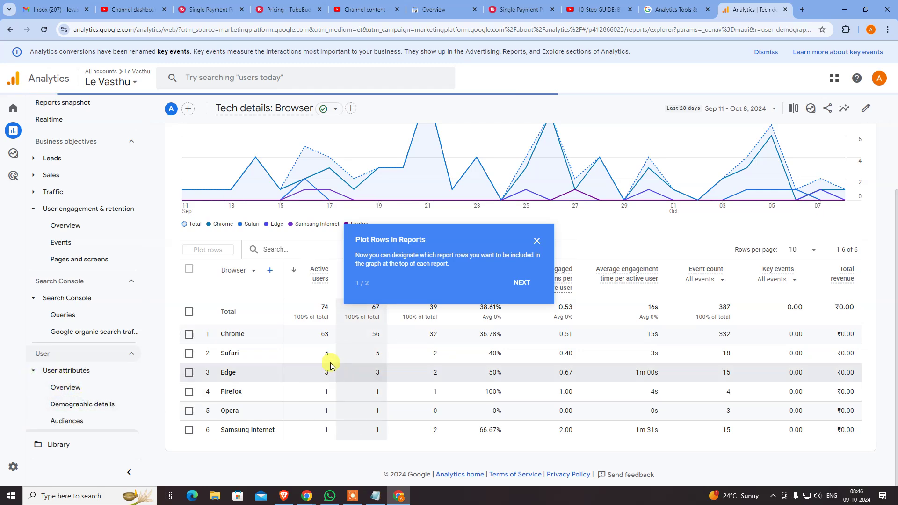
click(544, 242)
scroll(395, 387, down, 4)
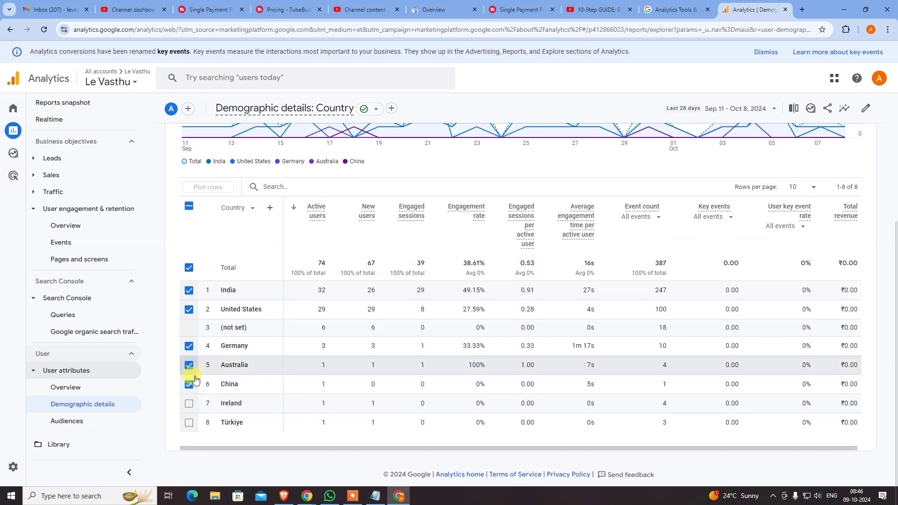
- Deselect all country rows and set the demographic table to 50 rows per page
click(189, 206)
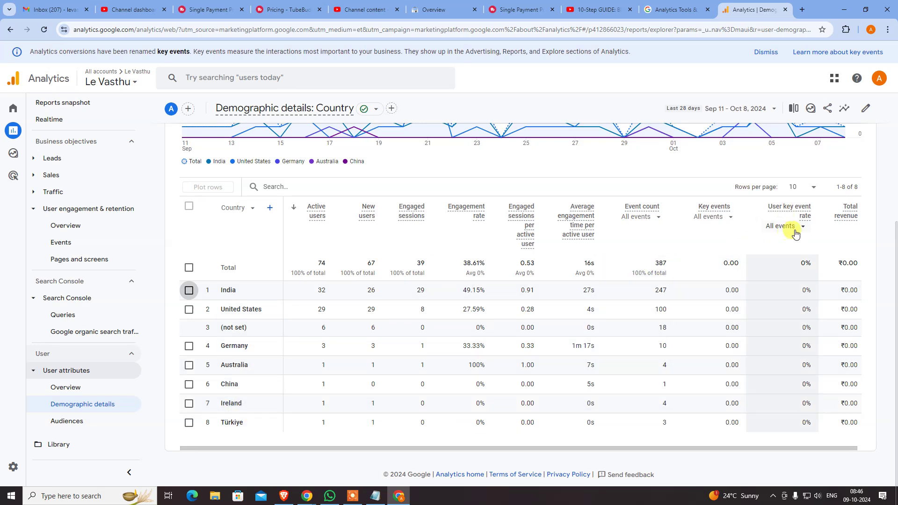
click(809, 187)
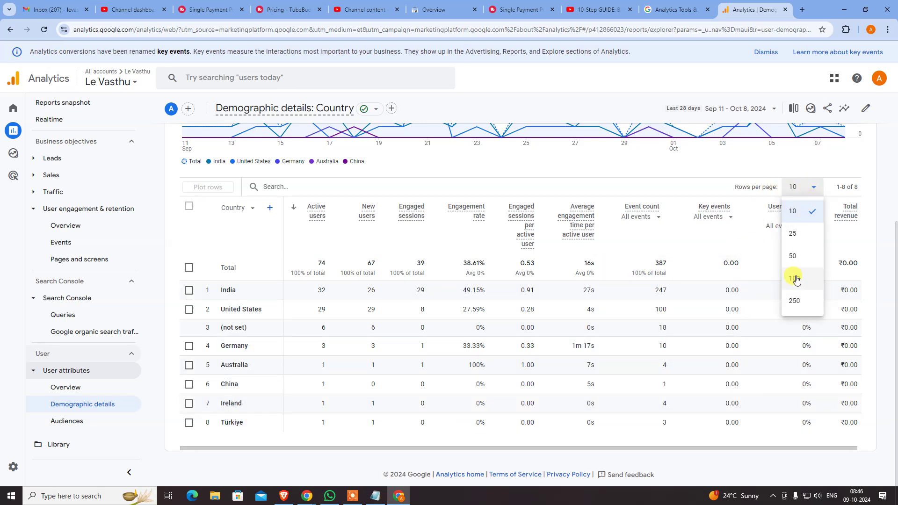
click(794, 256)
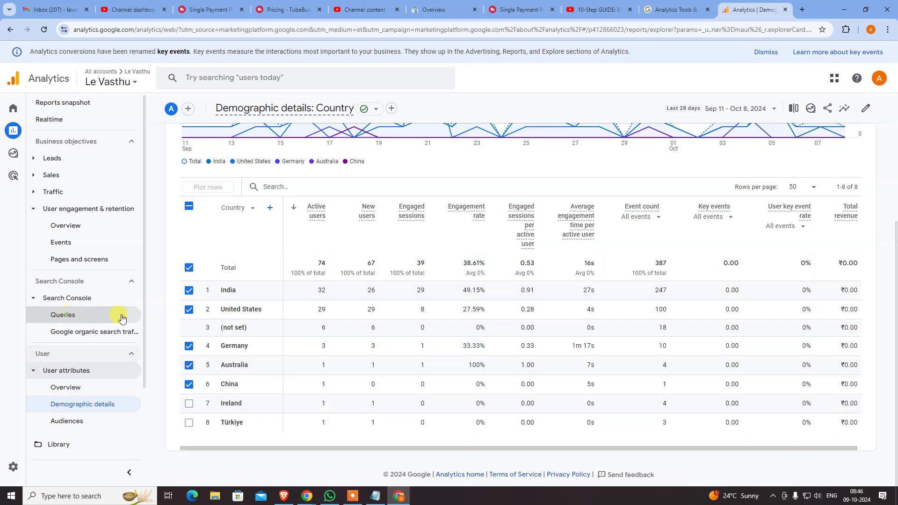
- Open the Search Console Queries report and review its clicks chart and organic search query table
click(65, 315)
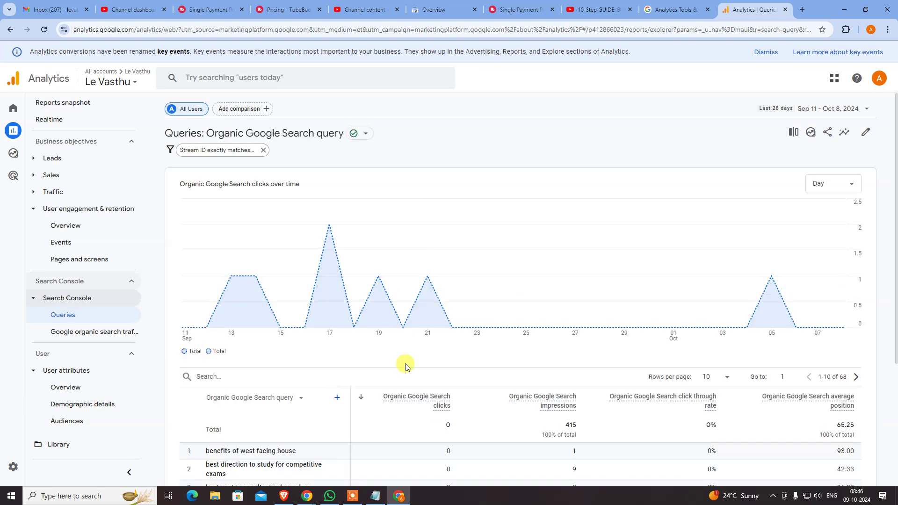
scroll(405, 365, down, 4)
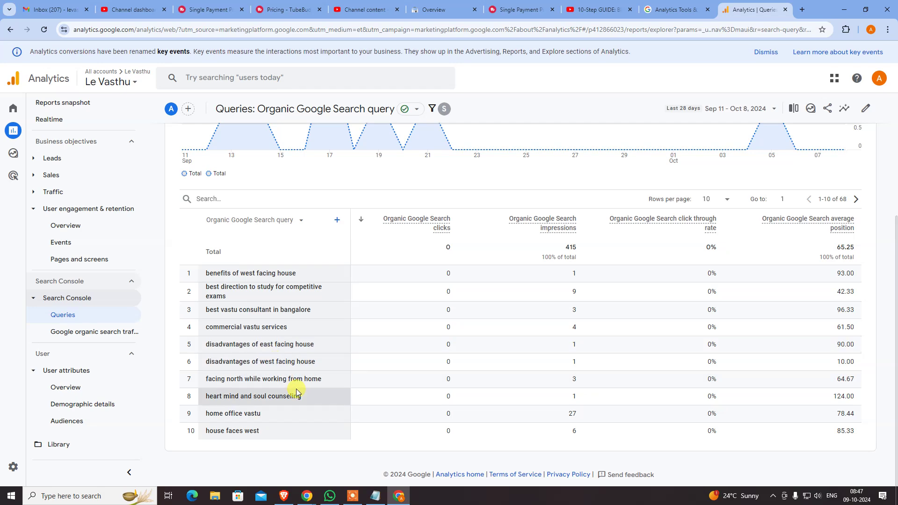
scroll(296, 389, up, 4)
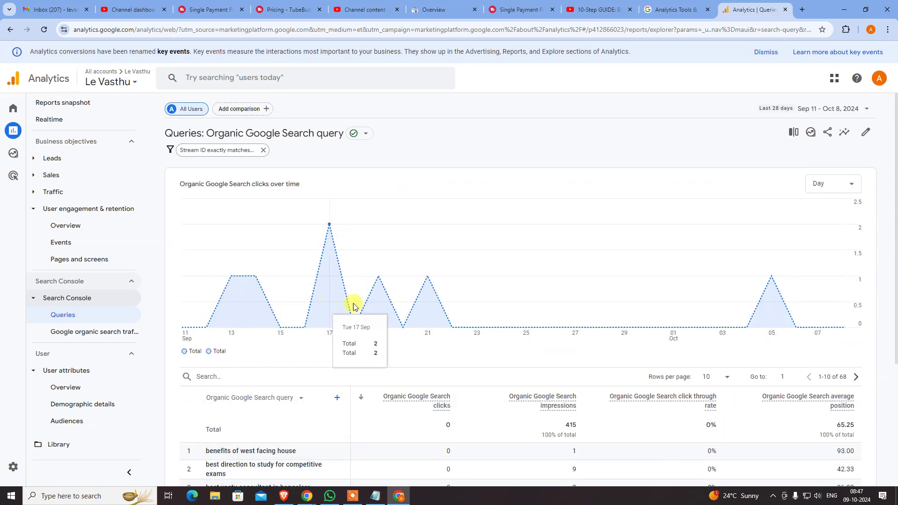
scroll(505, 426, down, 4)
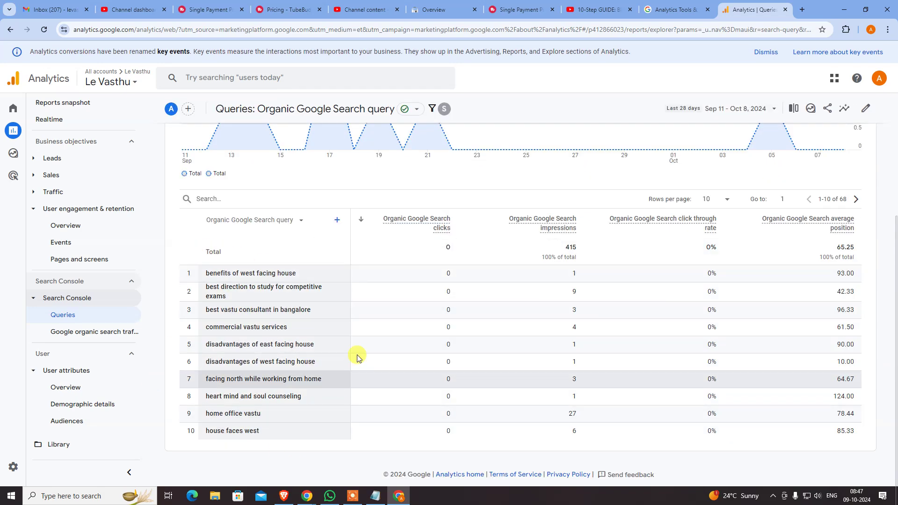
- Open the Google organic search traffic report and review its table of landing pages
click(90, 332)
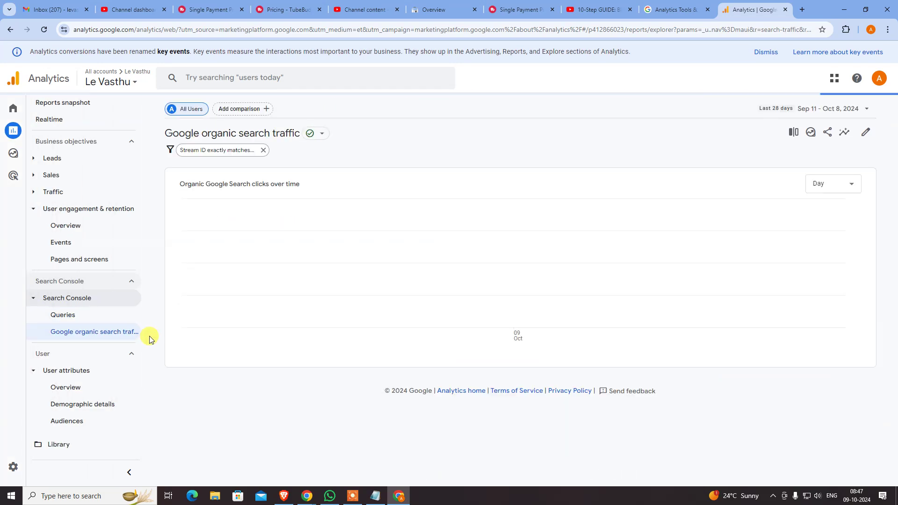
scroll(311, 372, down, 5)
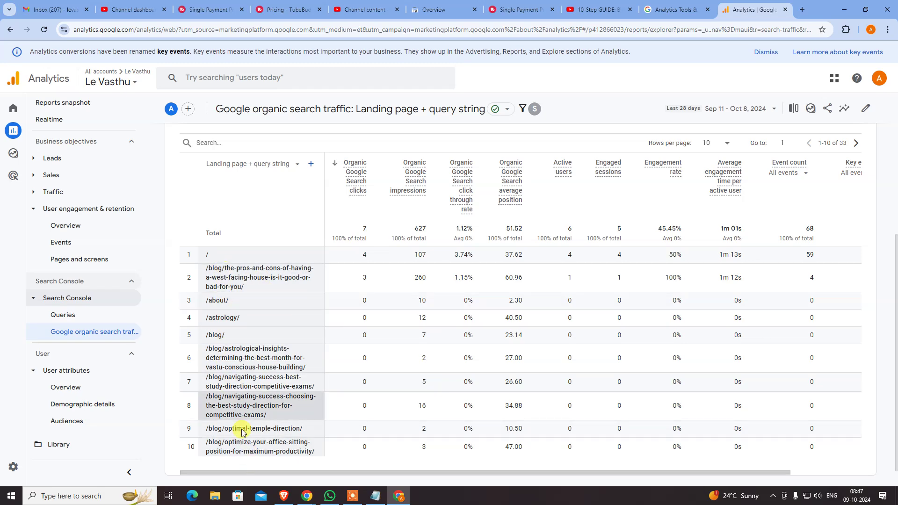
scroll(827, 398, down, 1)
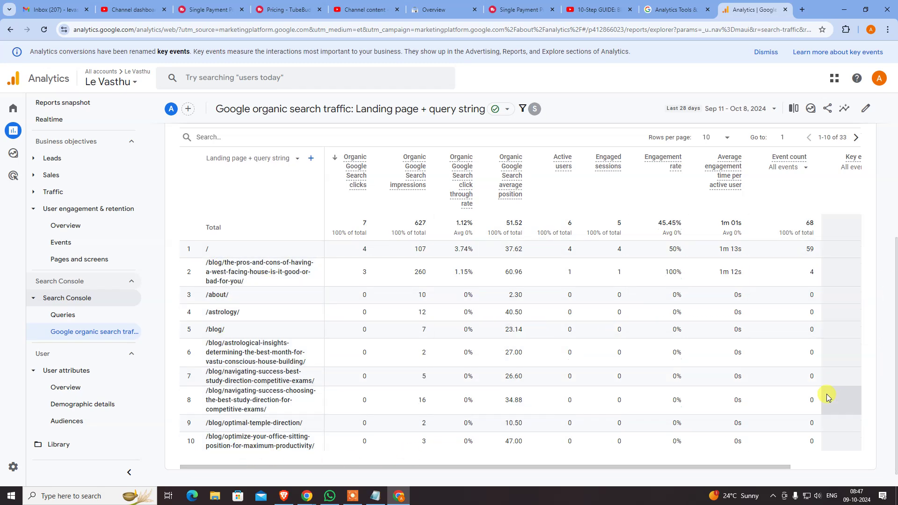
scroll(827, 397, down, 1)
scroll(210, 305, up, 2)
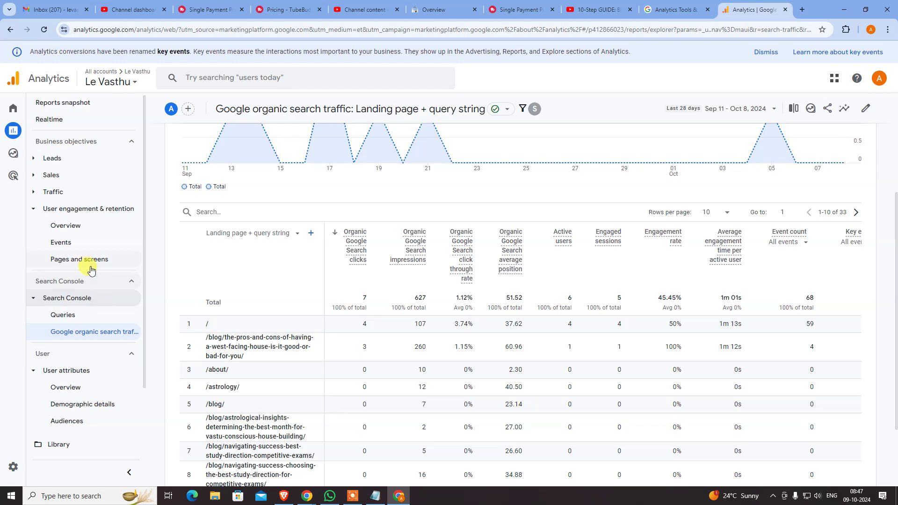
- Review the Pages and screens report again and look through the Leads and Sales report groups
click(79, 263)
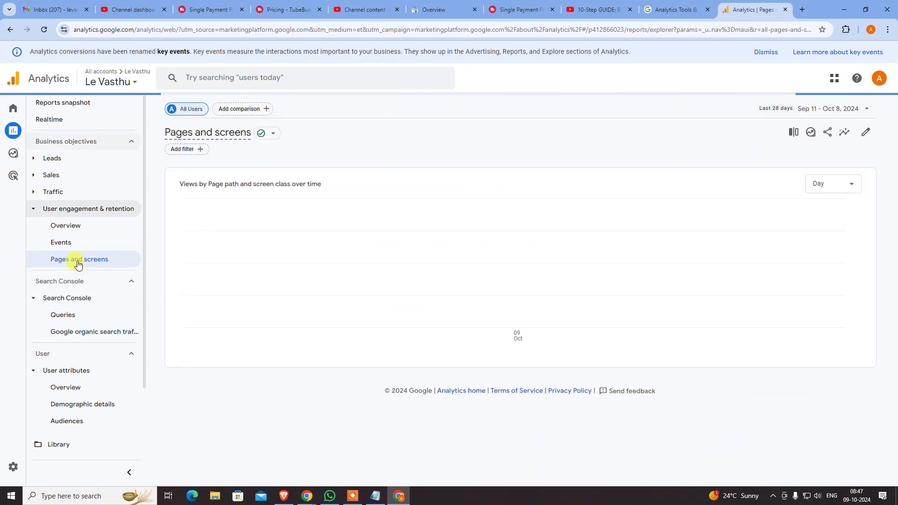
scroll(284, 344, down, 3)
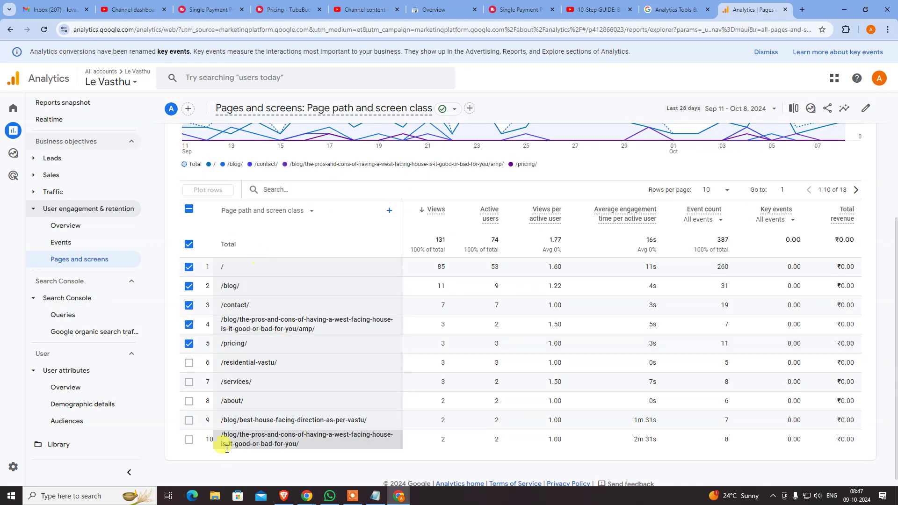
click(41, 214)
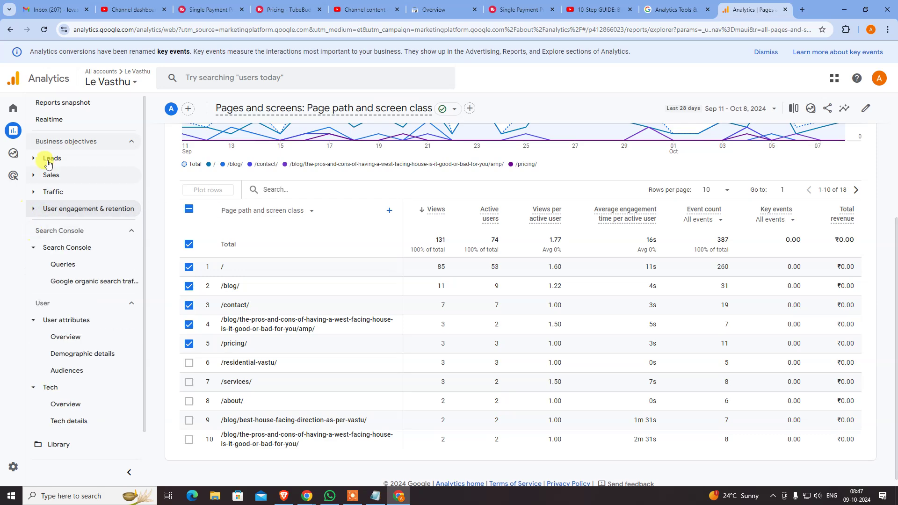
click(31, 161)
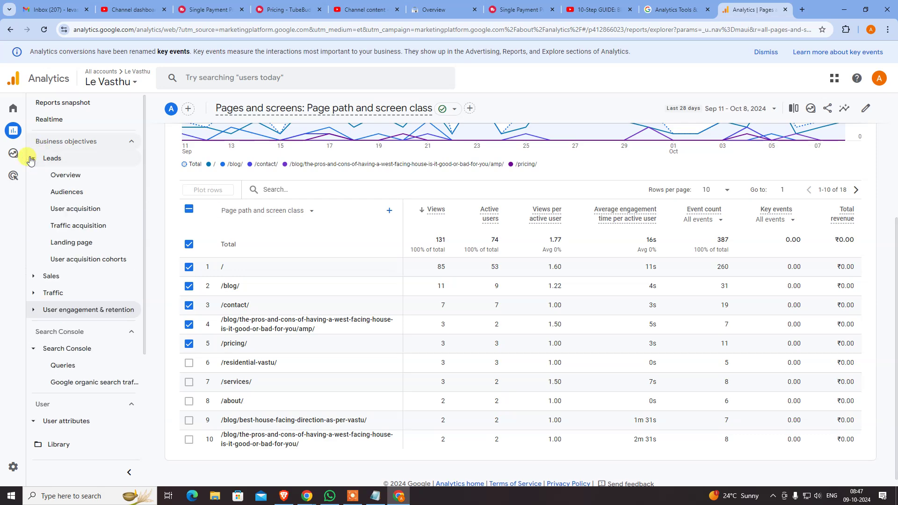
click(31, 160)
click(31, 174)
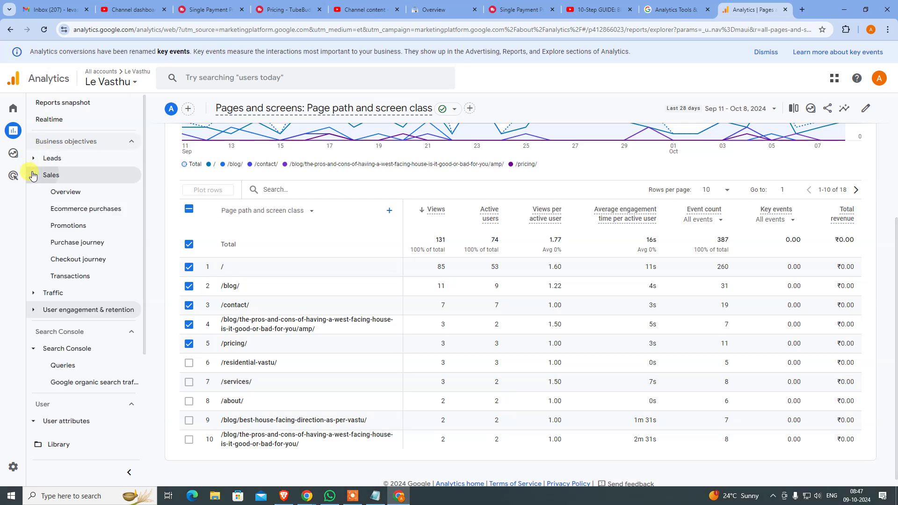
click(31, 174)
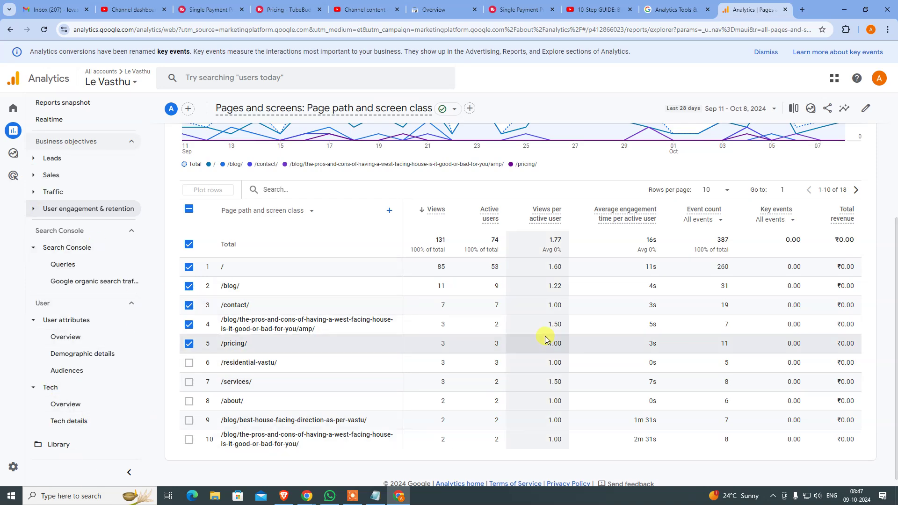
scroll(599, 306, up, 4)
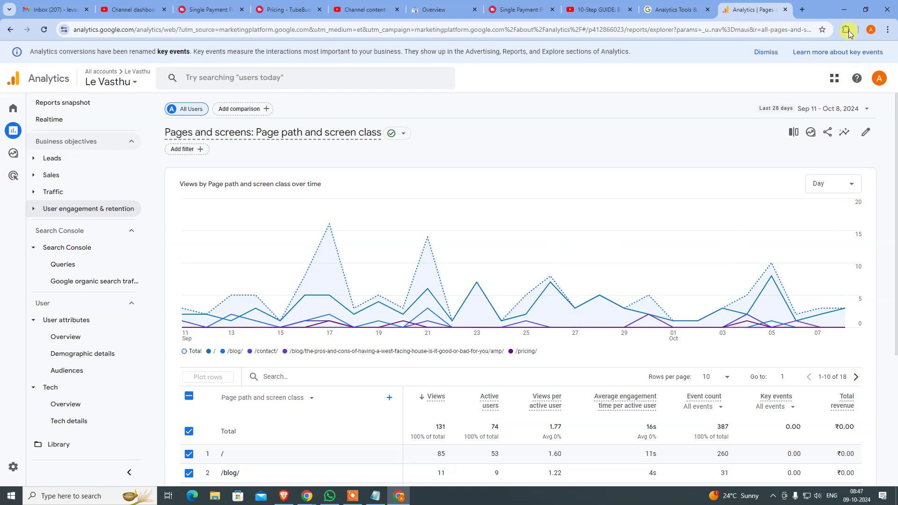
- Switch to the browser window with the arenapv.hyperphp property and review its Analytics Home page
key(alt+Tab)
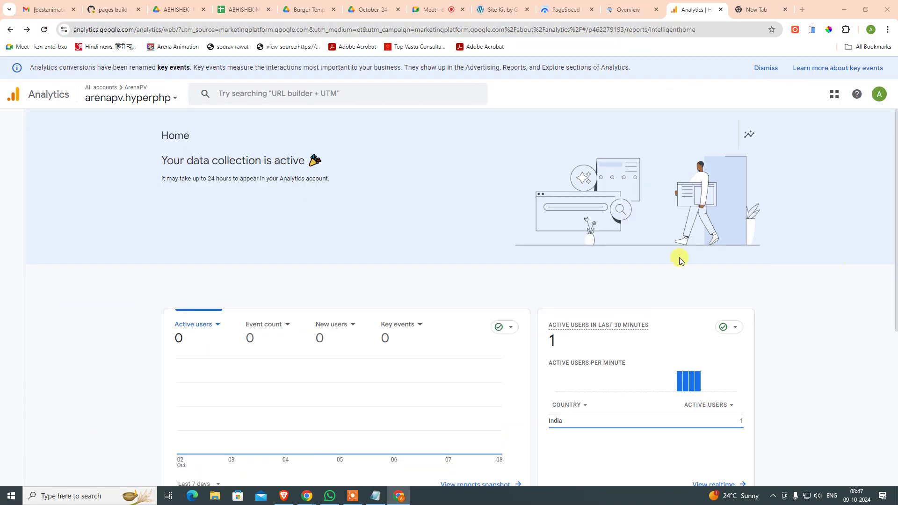
scroll(591, 345, down, 4)
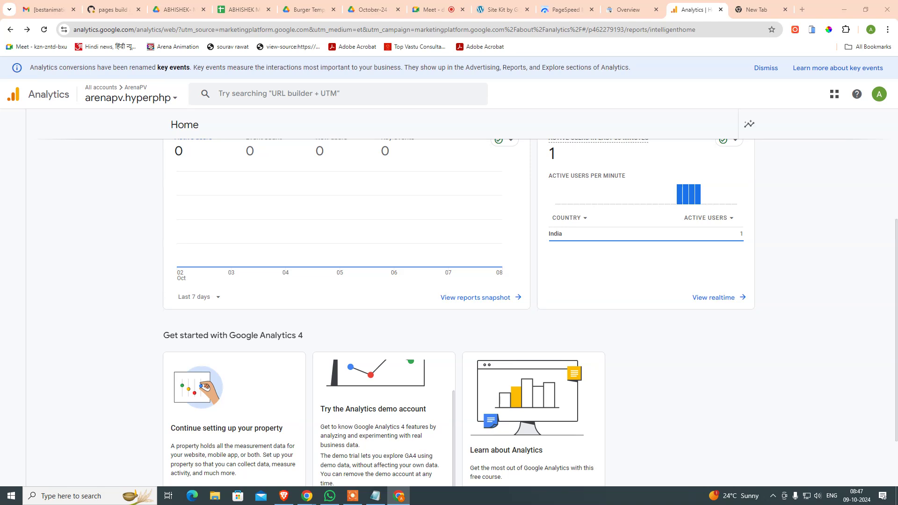
scroll(851, 349, up, 4)
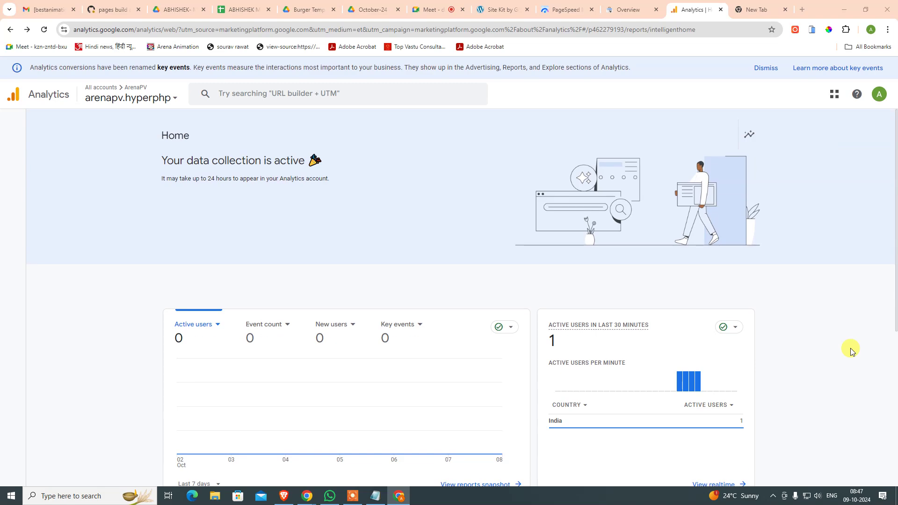
scroll(863, 352, down, 5)
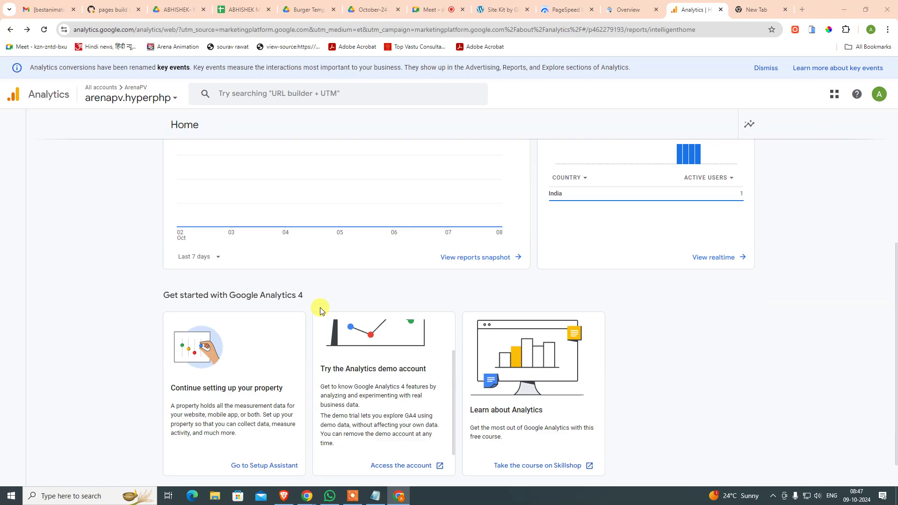
scroll(345, 367, down, 2)
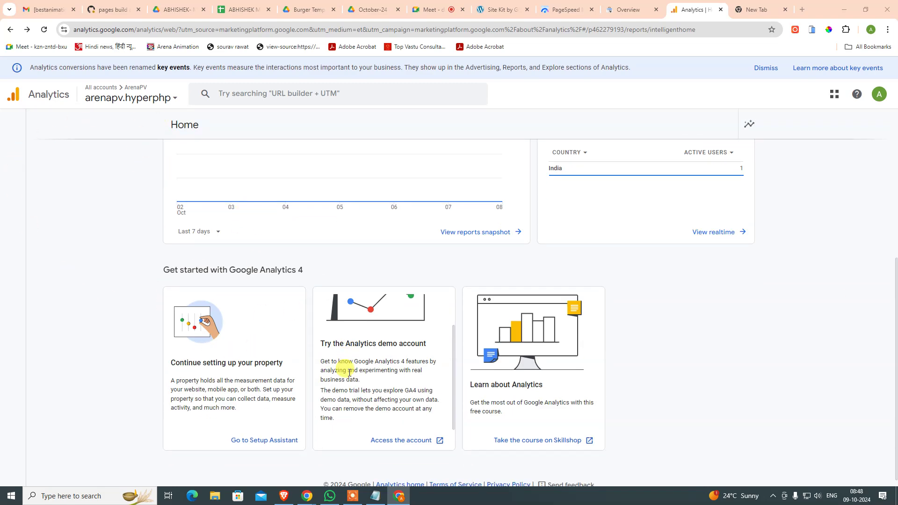
scroll(716, 316, up, 3)
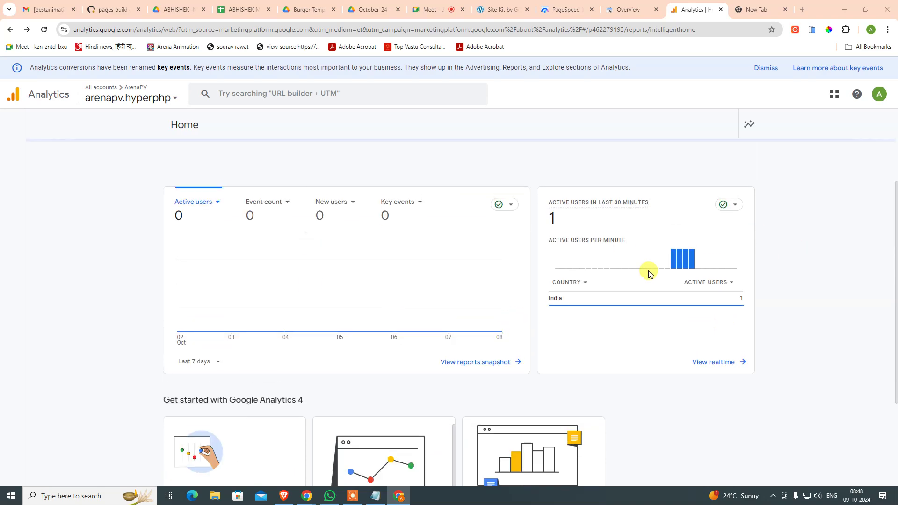
- Open the arenapv.hyperphp realtime overview and review its cards for audience, page views and events
click(704, 363)
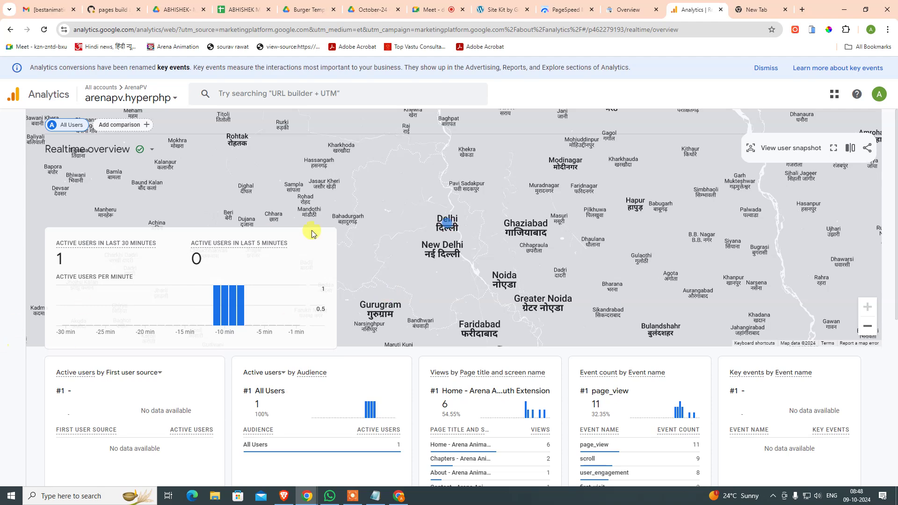
scroll(462, 272, down, 5)
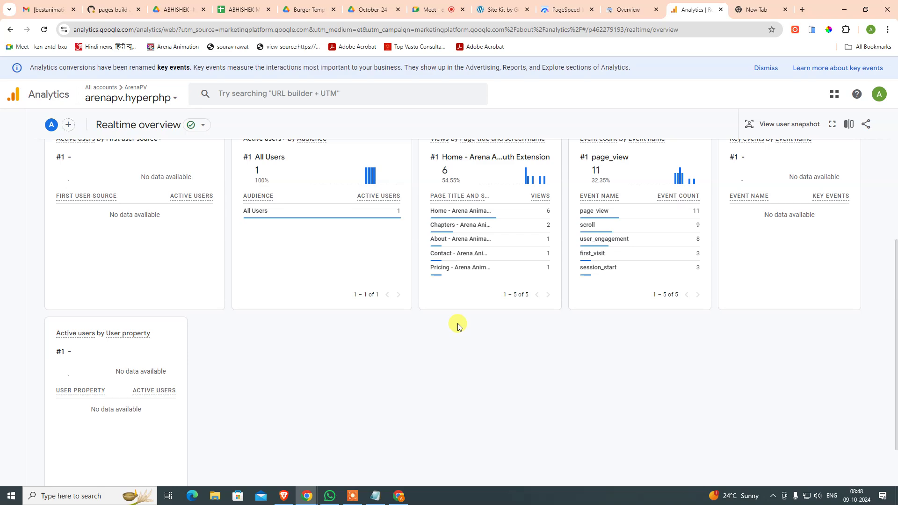
scroll(534, 253, up, 5)
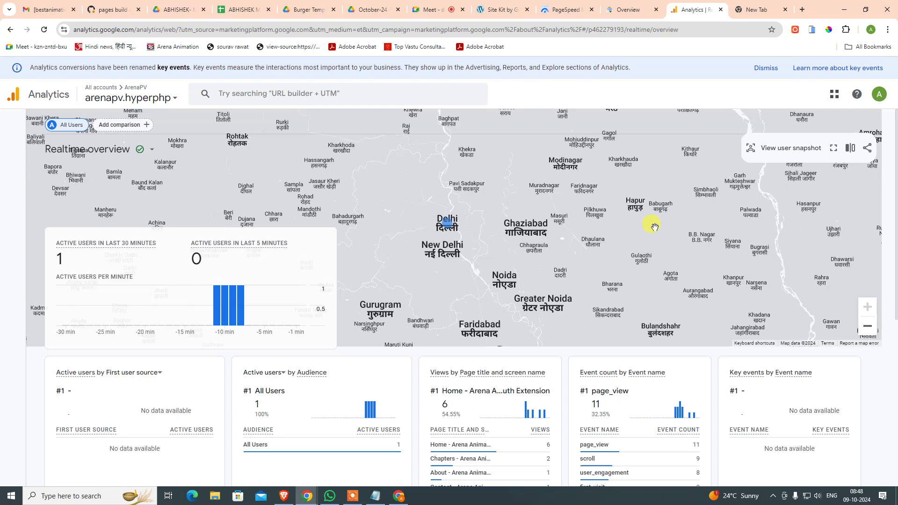
scroll(567, 306, down, 5)
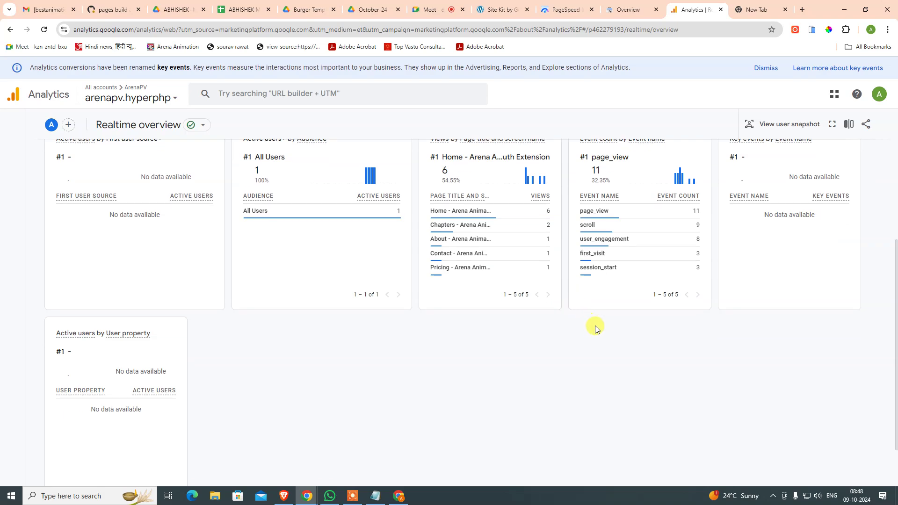
- Inspect the active user locations around Delhi and Faridabad on the realtime map
scroll(630, 351, up, 4)
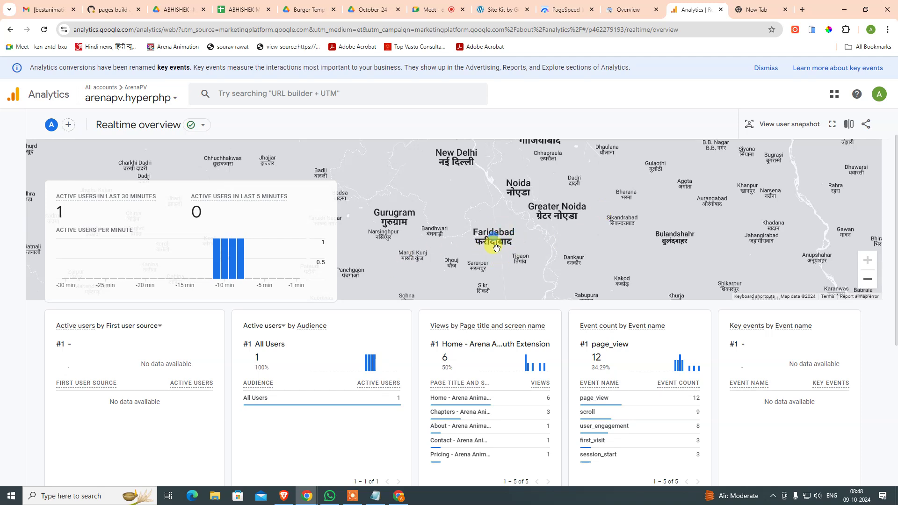
mouse_move(490, 241)
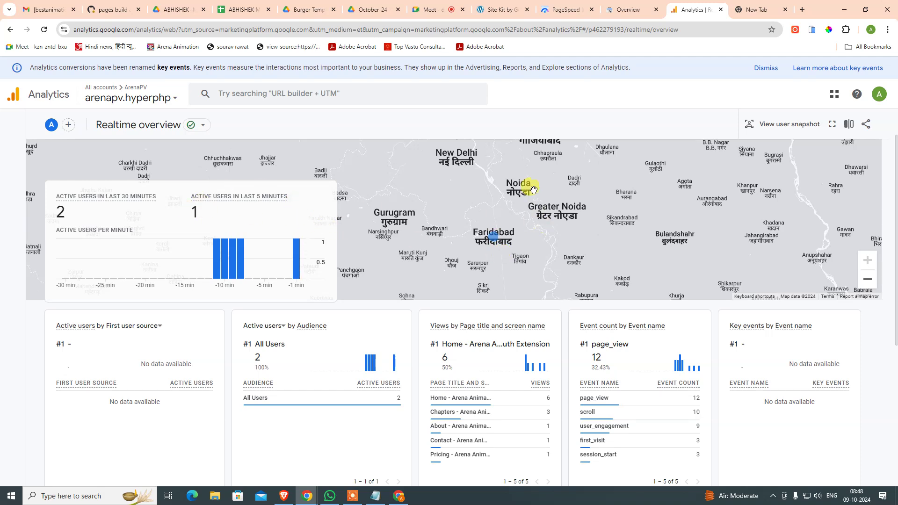
drag(533, 189, 532, 237)
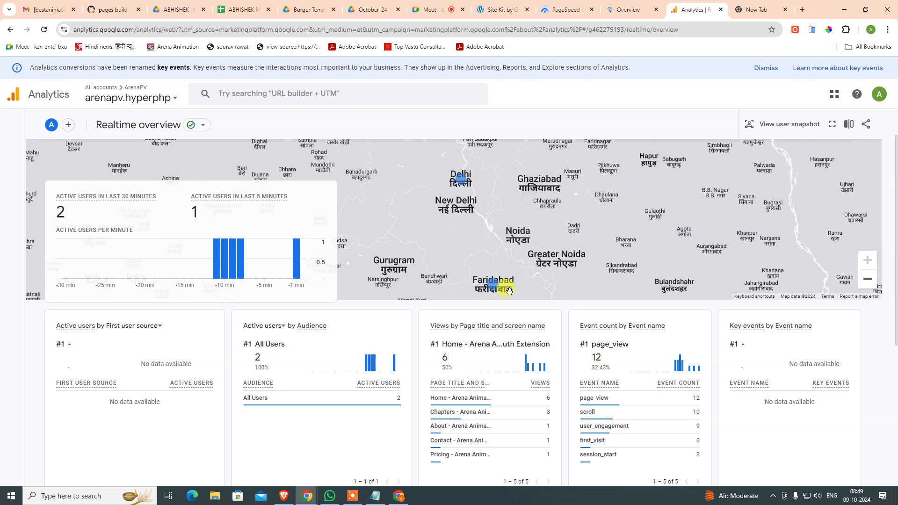
drag(509, 290, 542, 258)
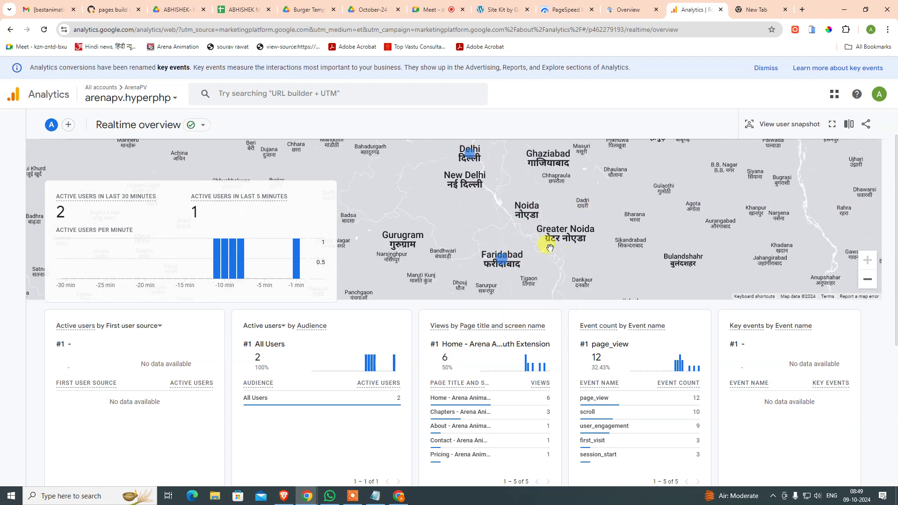
- Widen the realtime map from the Delhi region to a world view to examine where the active users are
drag(748, 193, 725, 210)
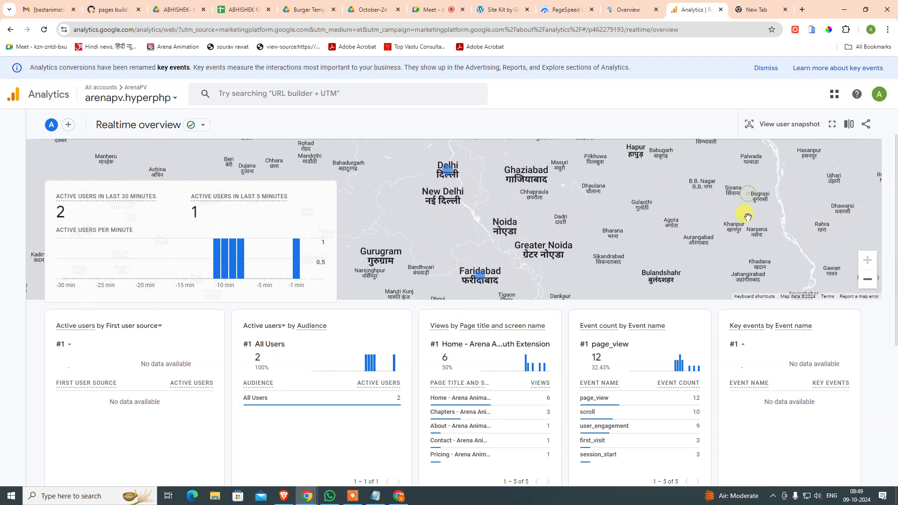
click(868, 281)
click(868, 281)
click(868, 280)
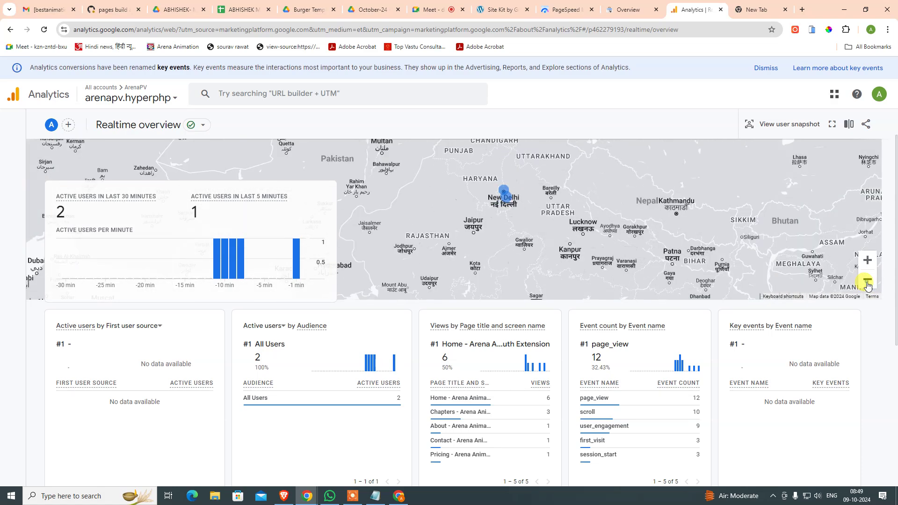
click(868, 281)
click(868, 281)
click(868, 281)
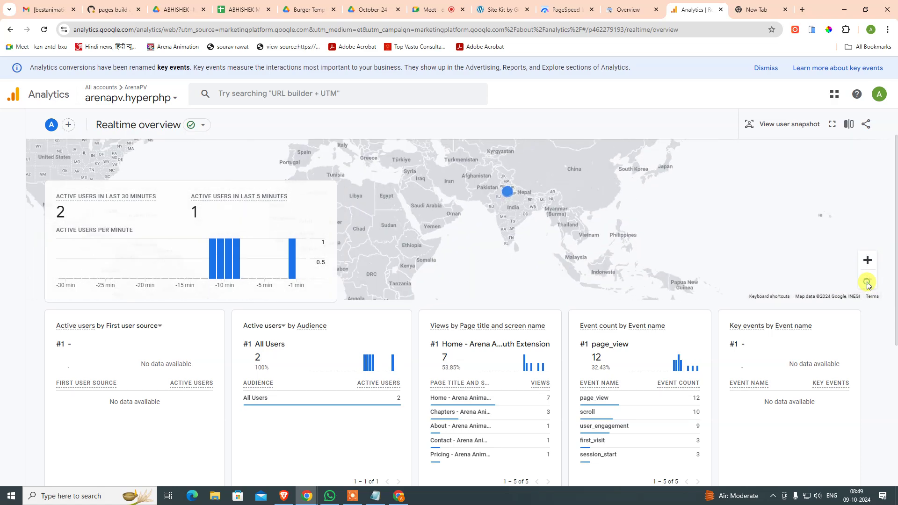
click(868, 282)
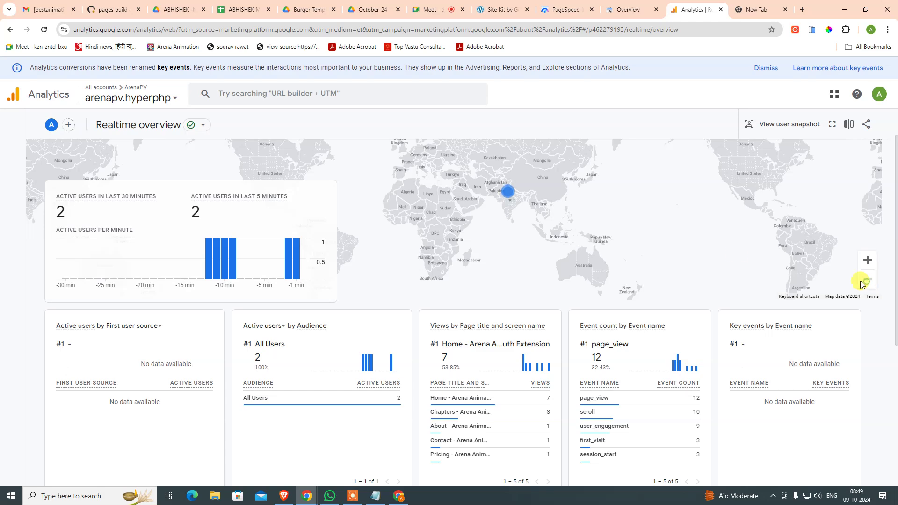
- Narrow the realtime map back to northern India and inspect the active user locations around New Delhi
drag(511, 200, 600, 209)
click(868, 262)
click(868, 262)
scroll(531, 232, up, 1)
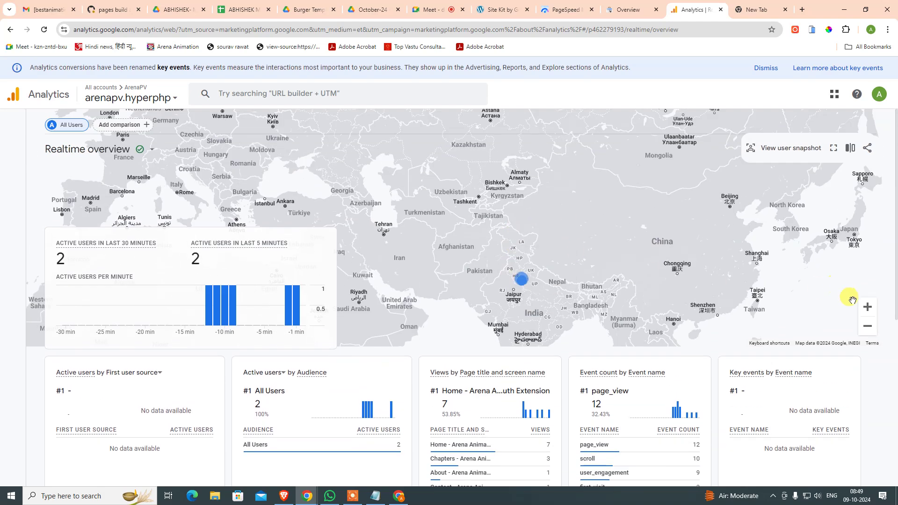
click(868, 307)
click(868, 307)
drag(640, 266, 590, 153)
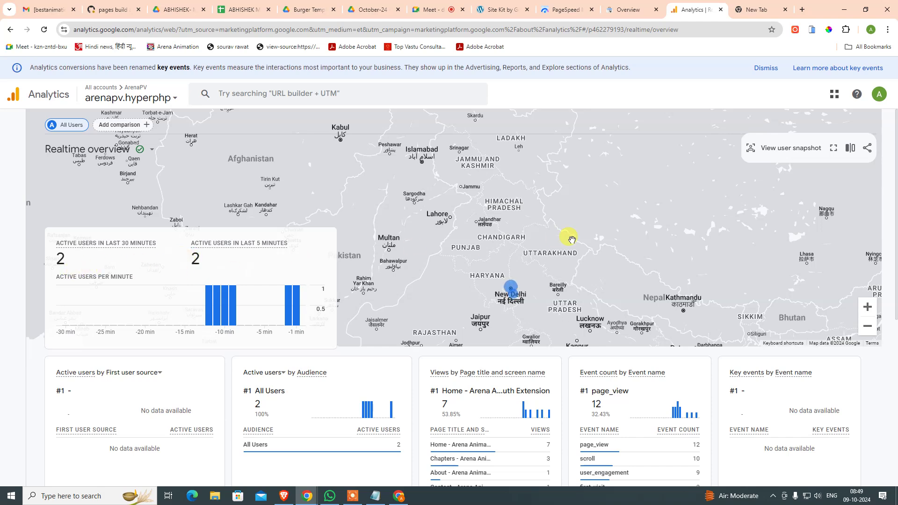
drag(554, 229, 560, 162)
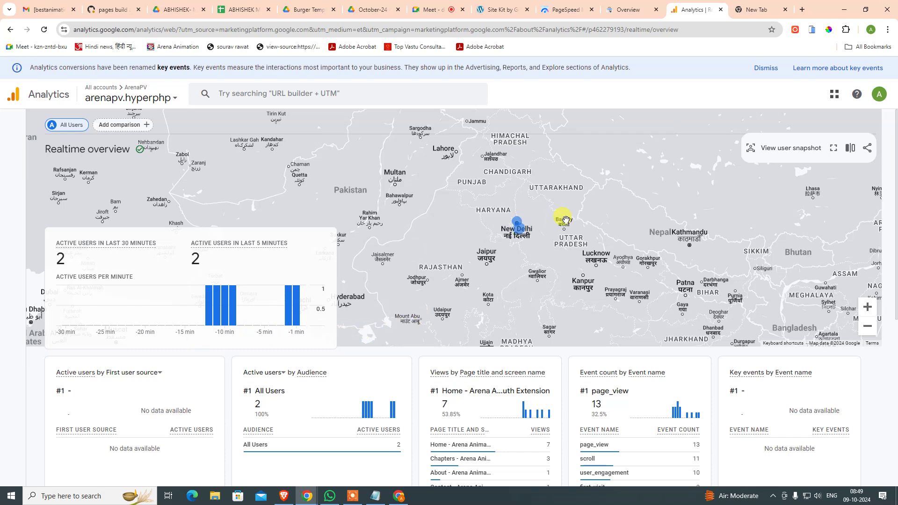
- Reopen the realtime overview from the Analytics Home page and review its audience, page view, event and key event cards
scroll(513, 220, down, 3)
scroll(552, 225, up, 3)
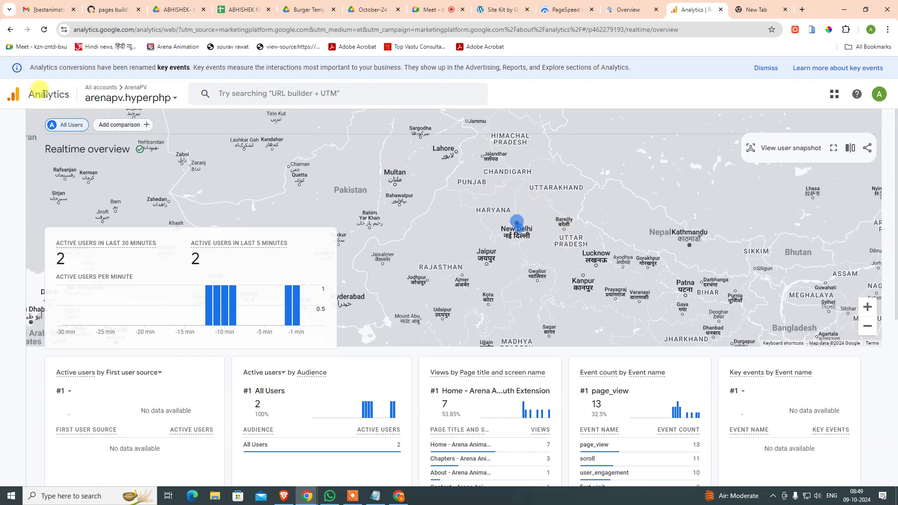
click(10, 29)
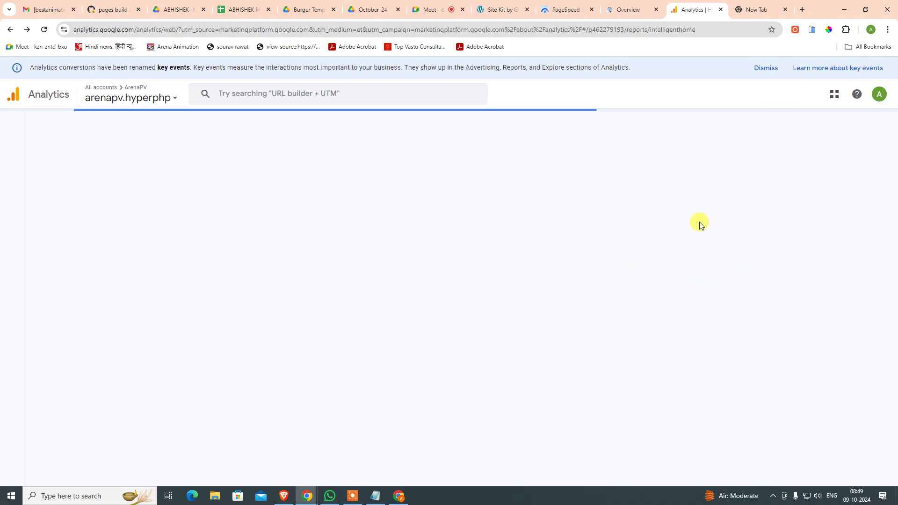
scroll(526, 358, down, 3)
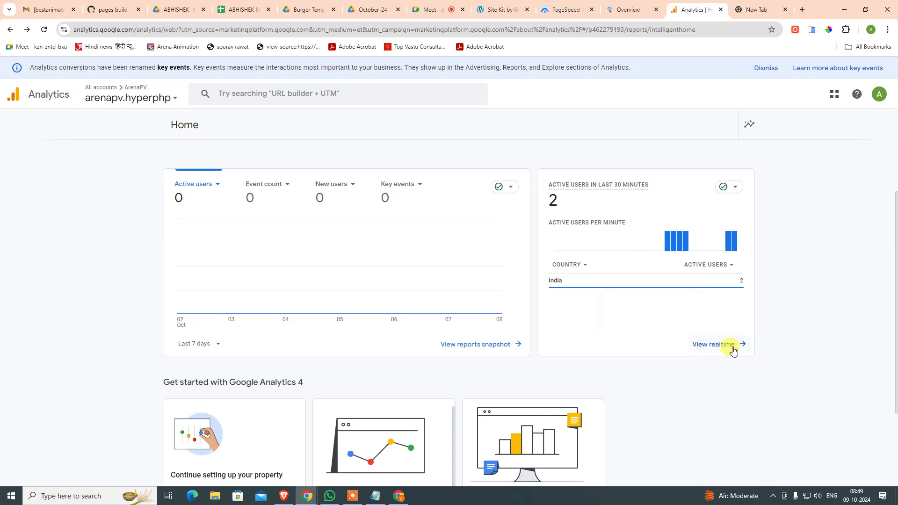
click(733, 349)
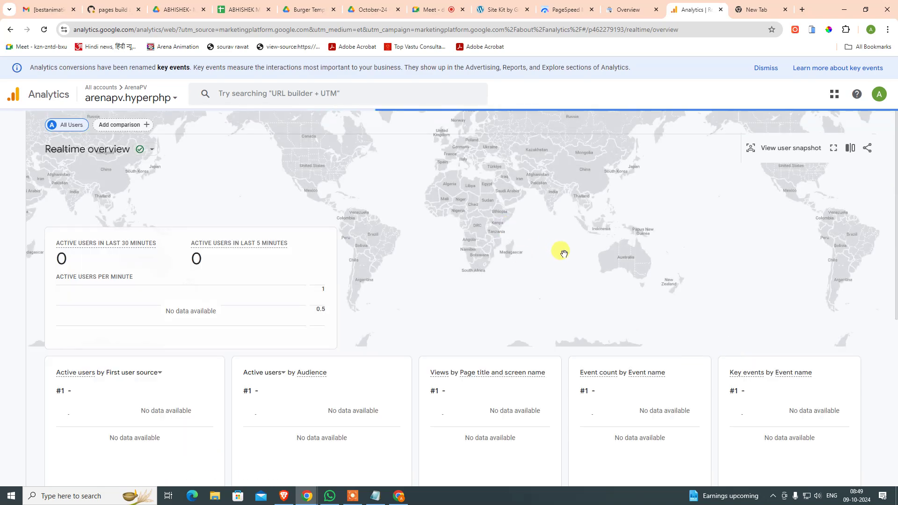
scroll(702, 407, down, 4)
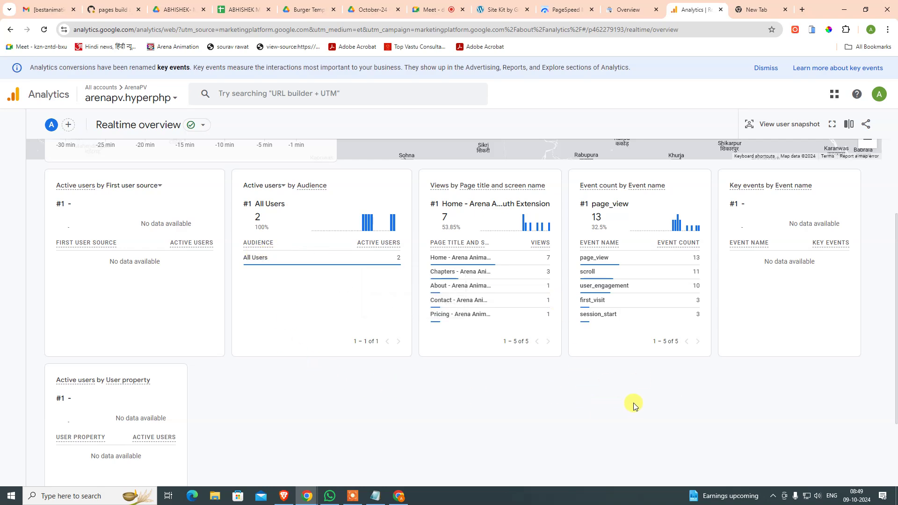
scroll(633, 405, up, 3)
scroll(777, 376, up, 1)
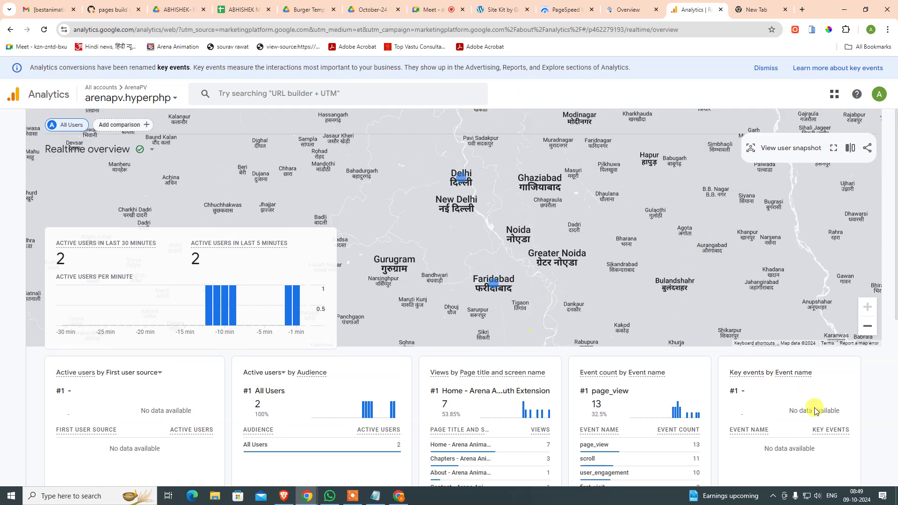
mouse_move(747, 376)
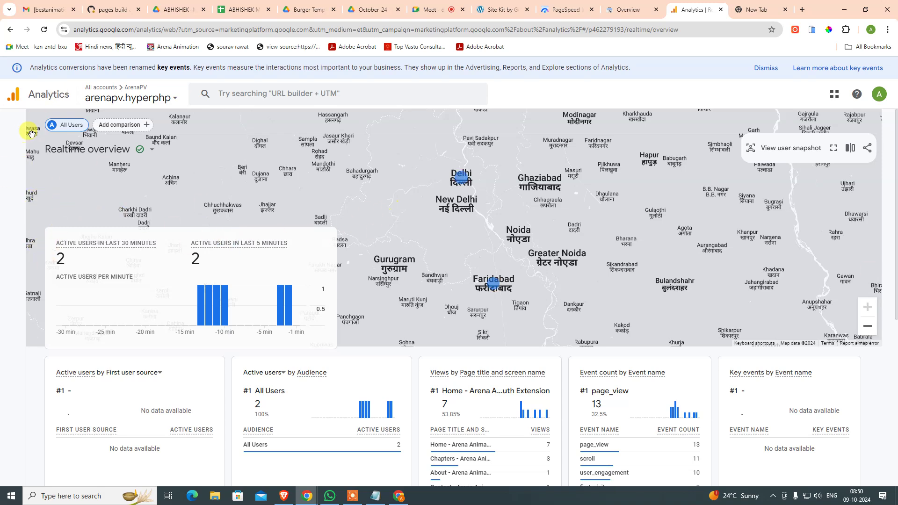
- Return to the arenapv.hyperphp Home page and check the main navigation sections in the Le Vasthu Analytics window
click(9, 29)
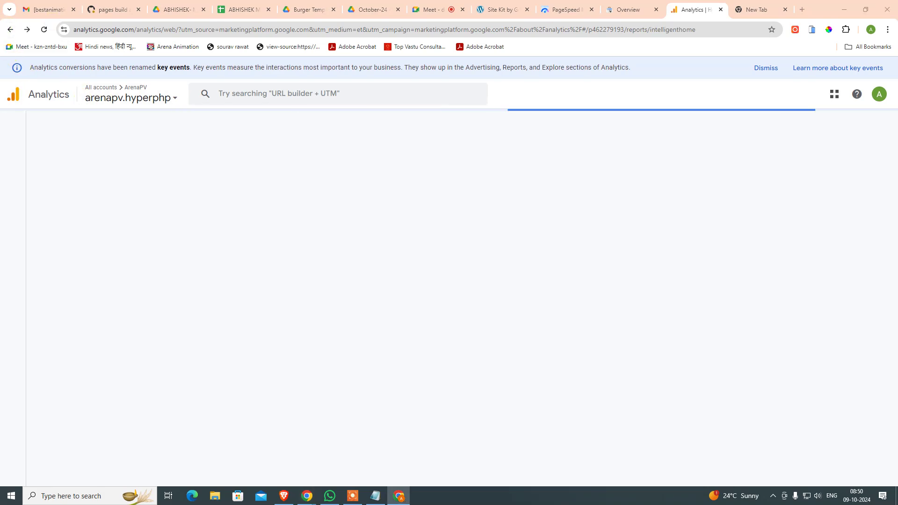
click(398, 496)
click(396, 52)
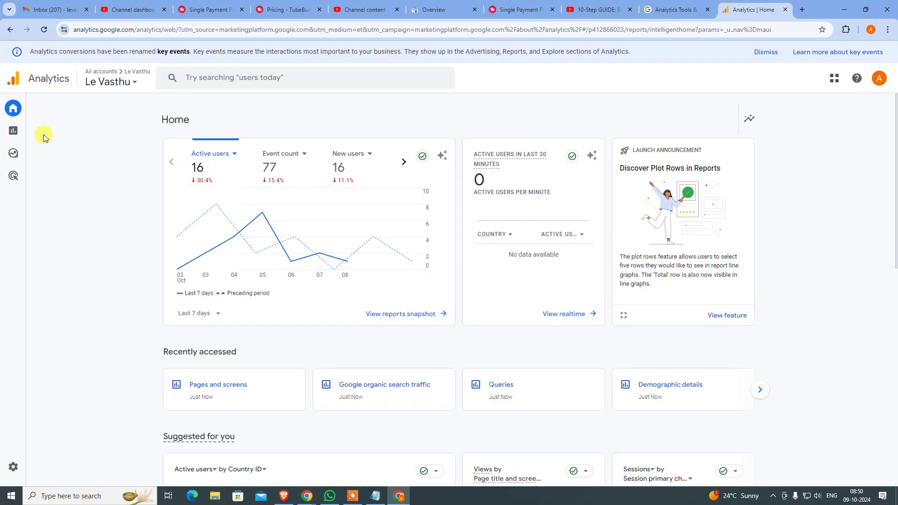
mouse_move(14, 125)
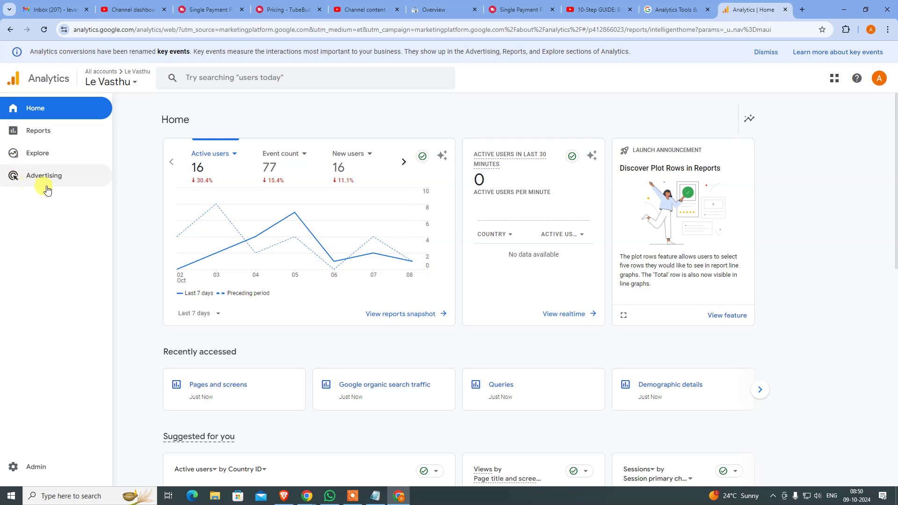
click(844, 10)
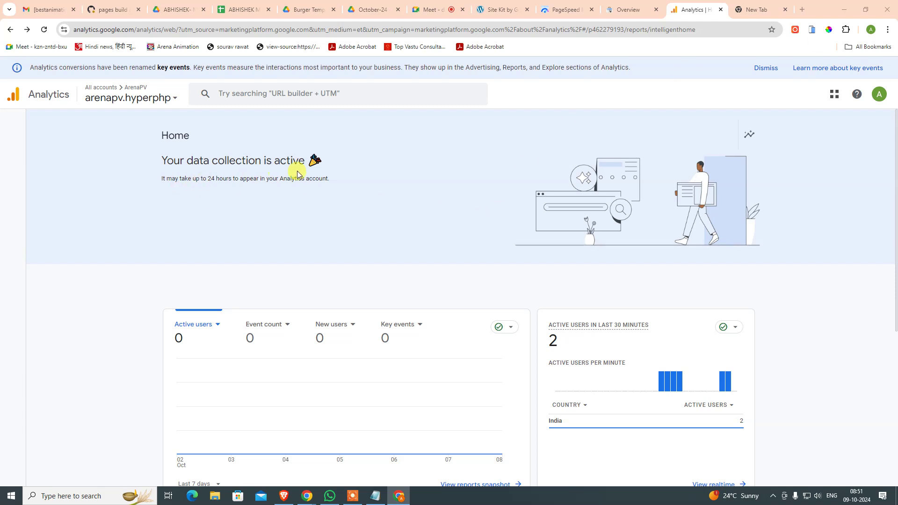
- Review the data collection notice, activity cards and getting-started resources on the arenapv.hyperphp Analytics Home page
drag(146, 178, 387, 201)
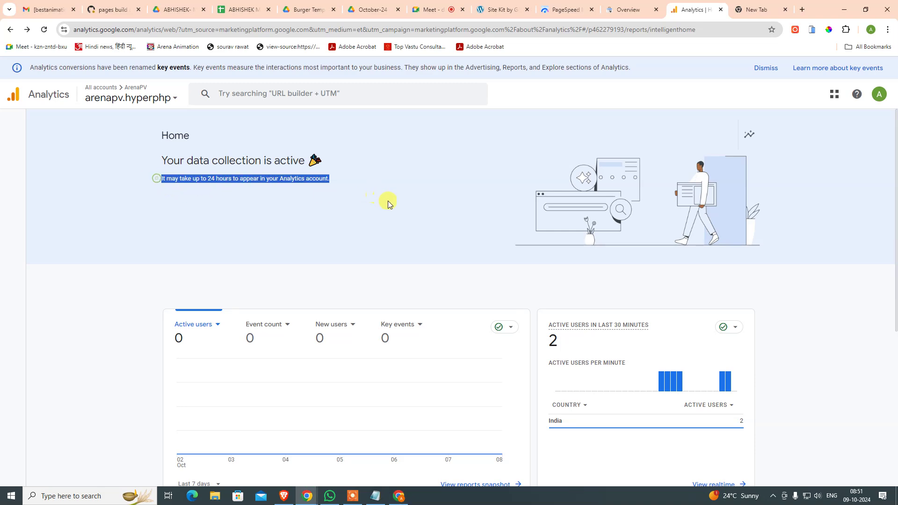
click(394, 212)
scroll(393, 211, down, 5)
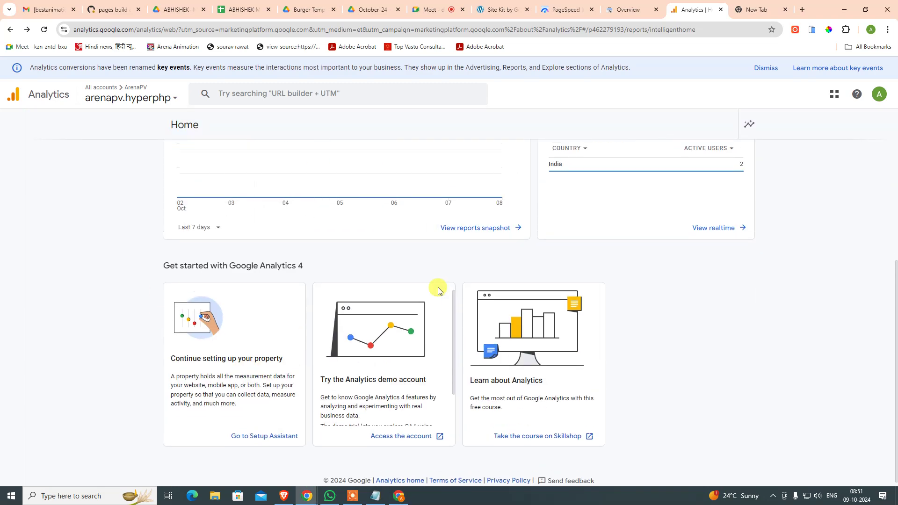
scroll(352, 189, up, 3)
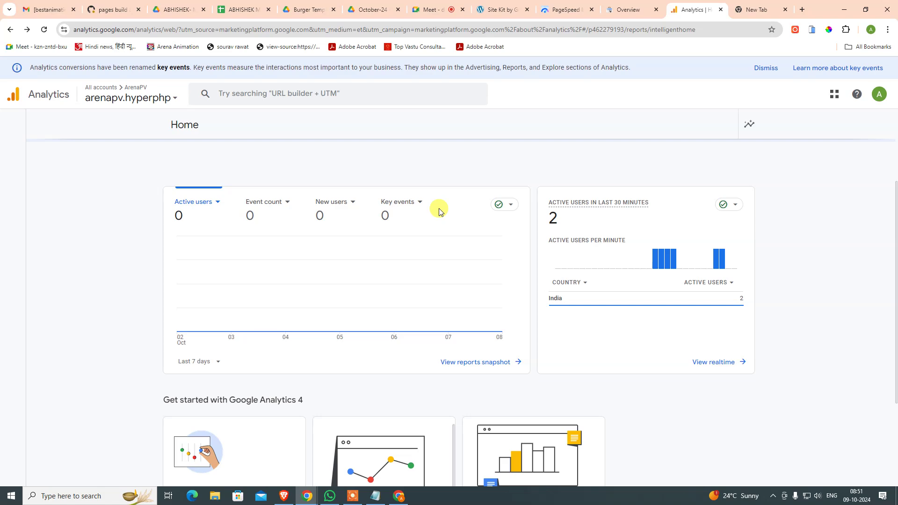
scroll(439, 211, up, 3)
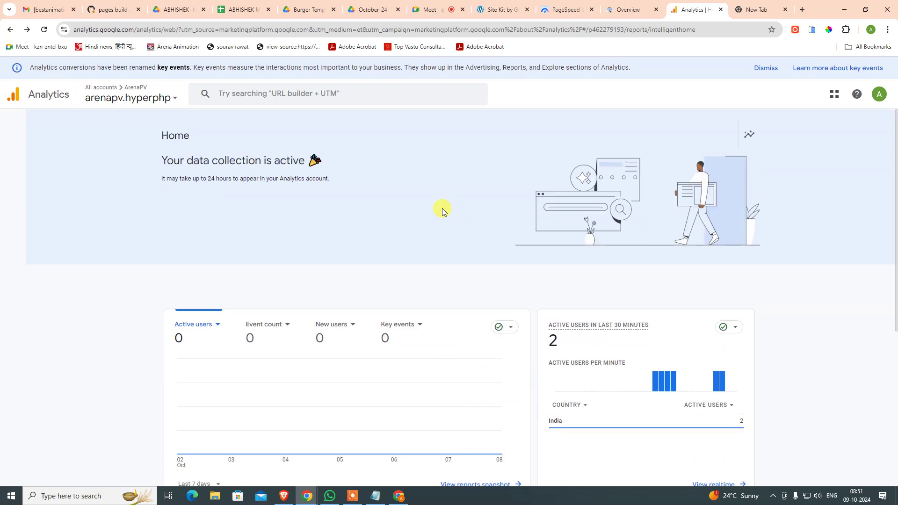
- Switch to the WordPress Site Kit dashboard and review its search traffic impressions, clicks and chart
click(489, 9)
scroll(461, 293, down, 5)
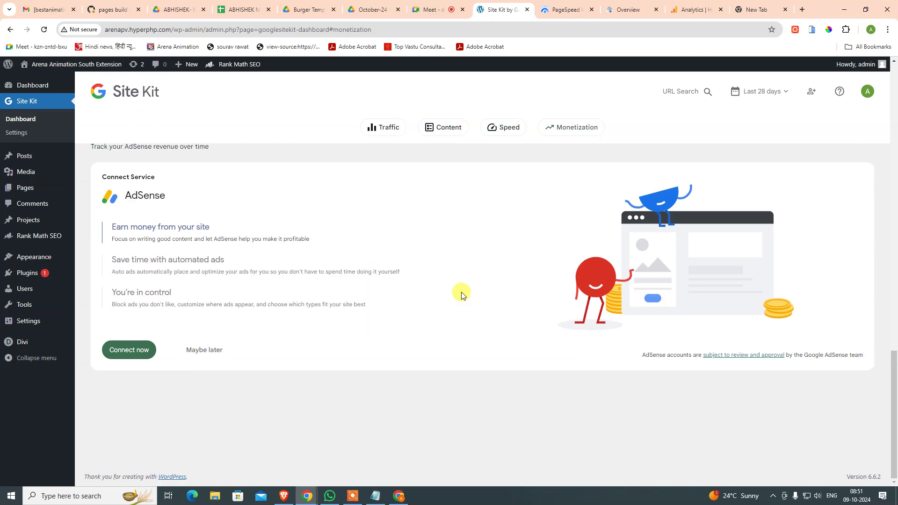
scroll(287, 314, up, 15)
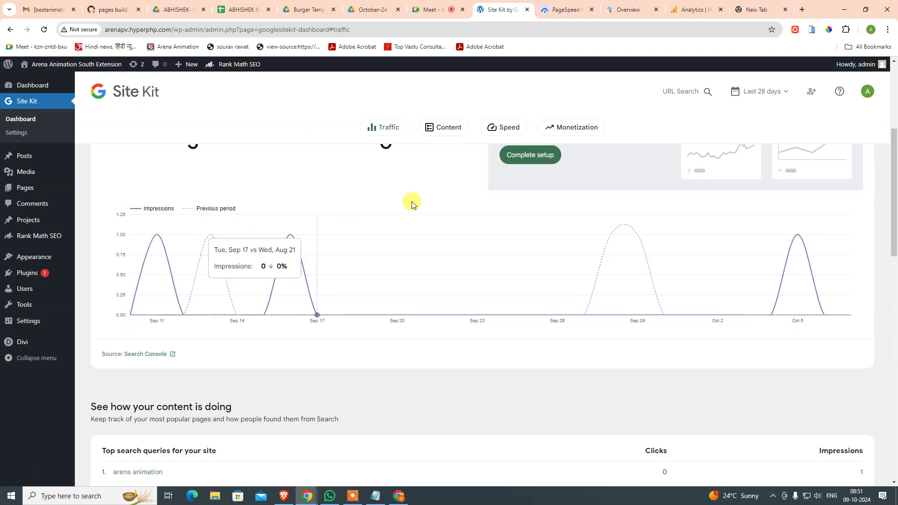
scroll(440, 195, up, 1)
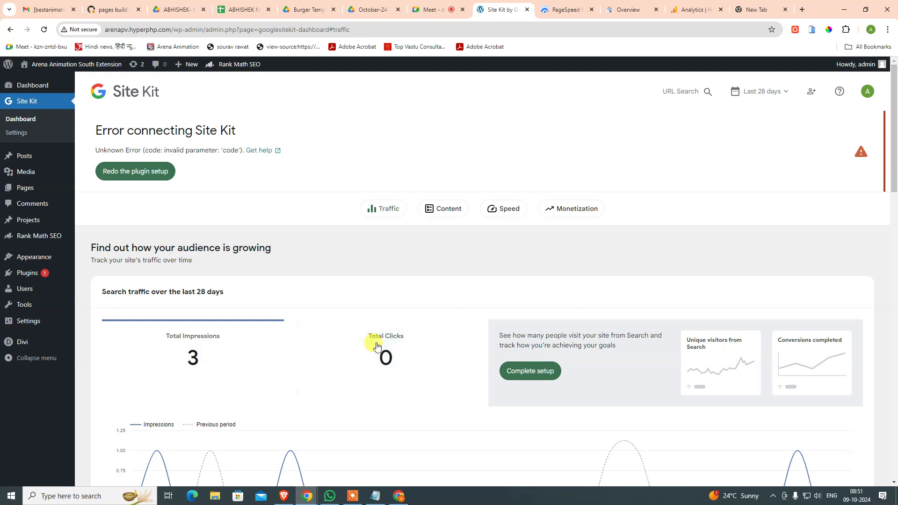
scroll(376, 346, down, 1)
scroll(465, 281, down, 4)
scroll(475, 281, up, 4)
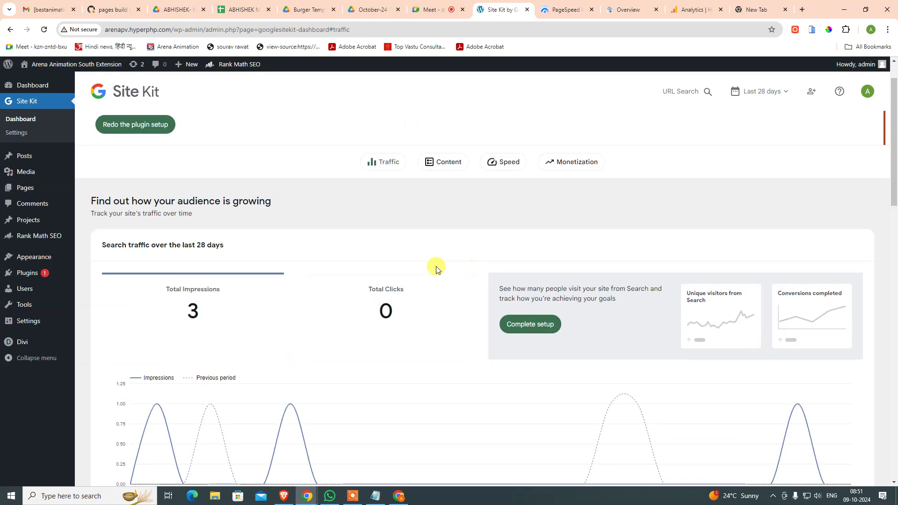
click(461, 280)
click(215, 307)
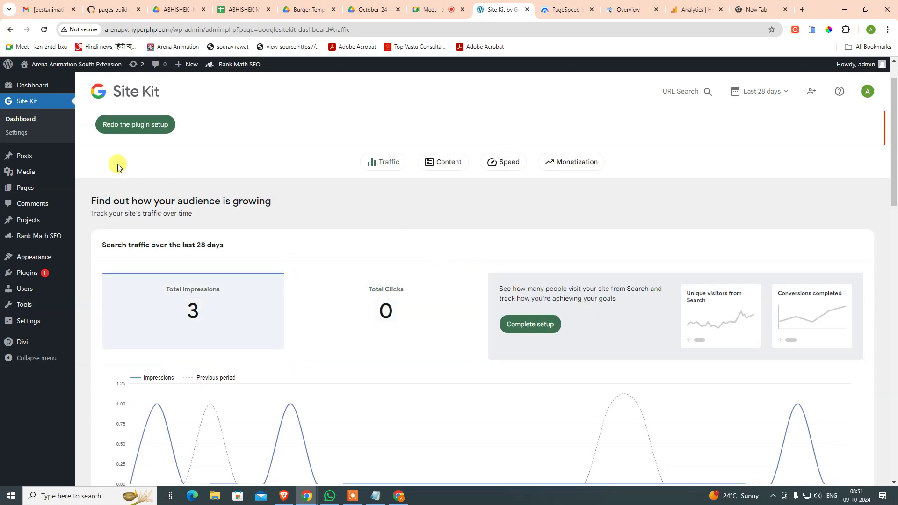
scroll(97, 180, down, 3)
scroll(97, 180, up, 3)
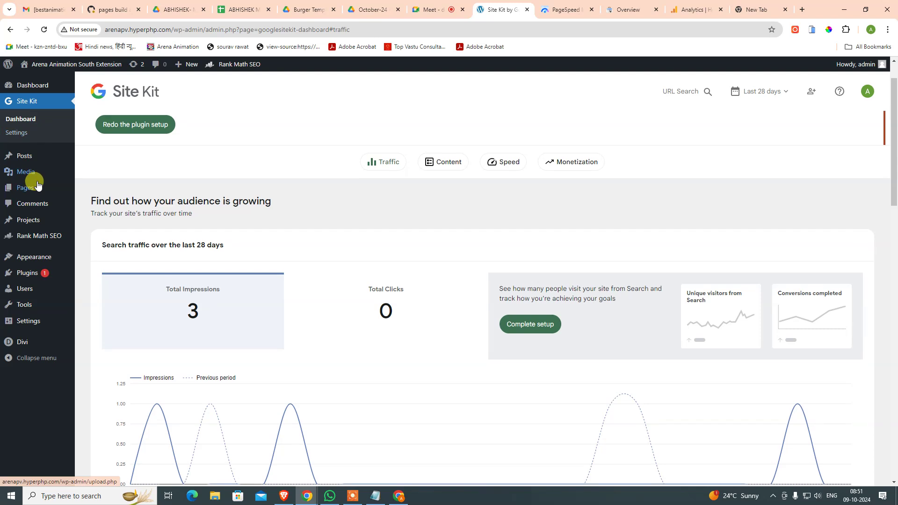
- Reload the Site Kit dashboard and review its traffic, content, speed and monetization sections
click(13, 122)
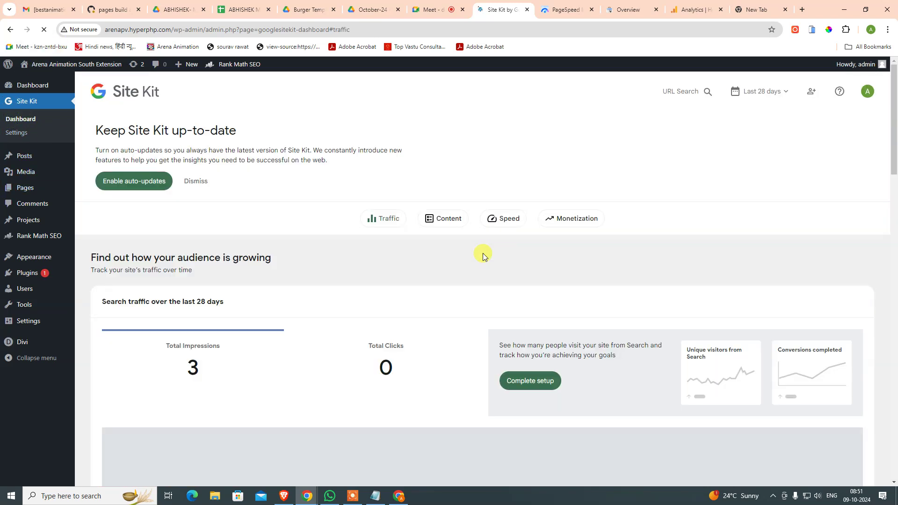
scroll(559, 237, down, 15)
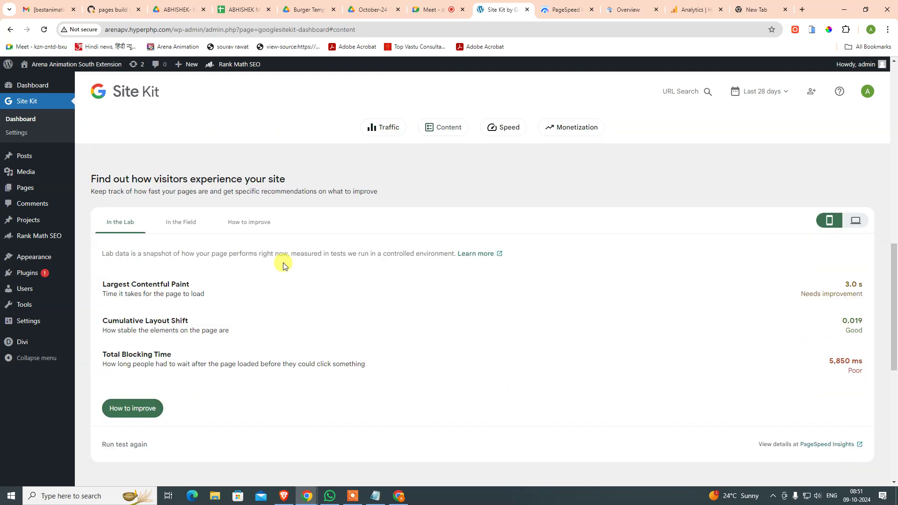
scroll(283, 265, up, 3)
scroll(343, 235, down, 3)
scroll(426, 208, down, 8)
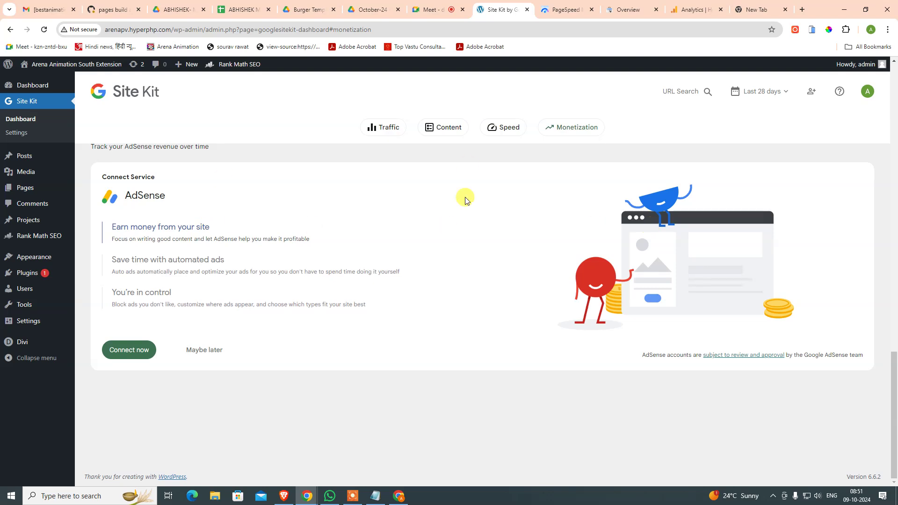
scroll(136, 287, up, 20)
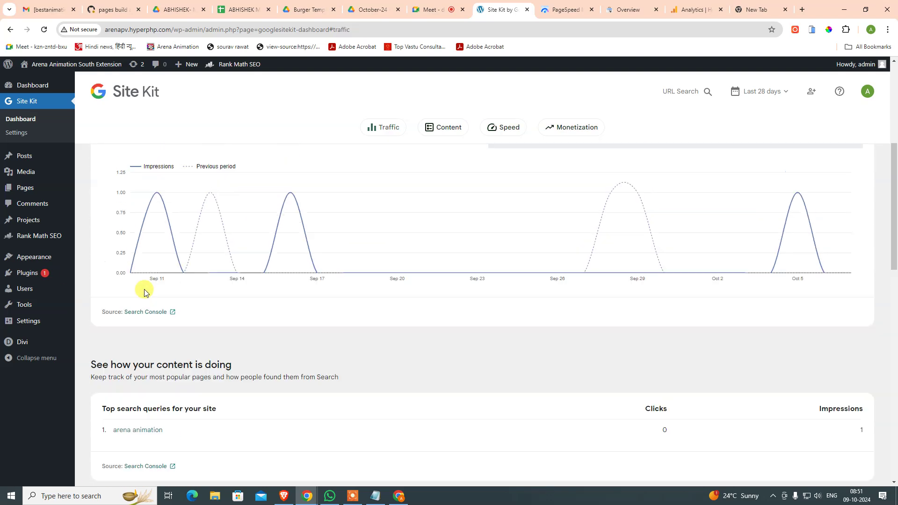
scroll(391, 281, up, 1)
scroll(538, 257, up, 5)
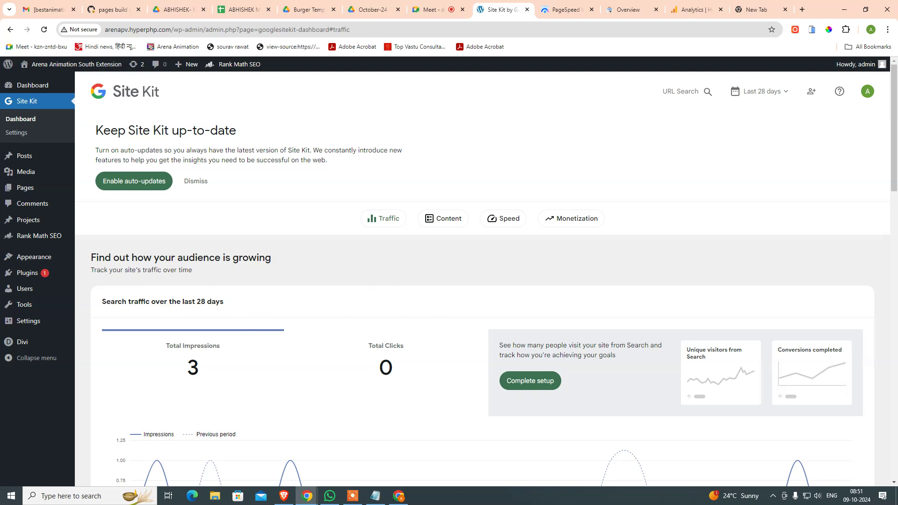
key(alt+Tab)
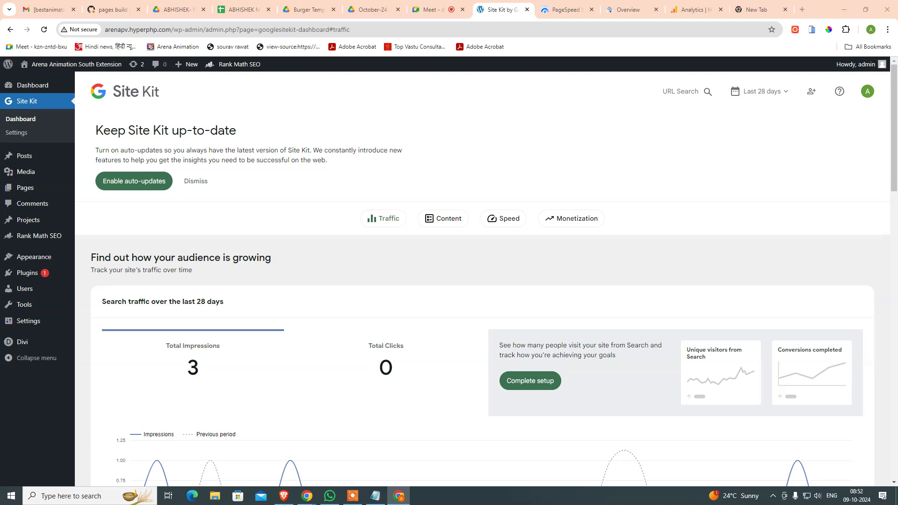
click(808, 10)
drag(770, 9, 897, 140)
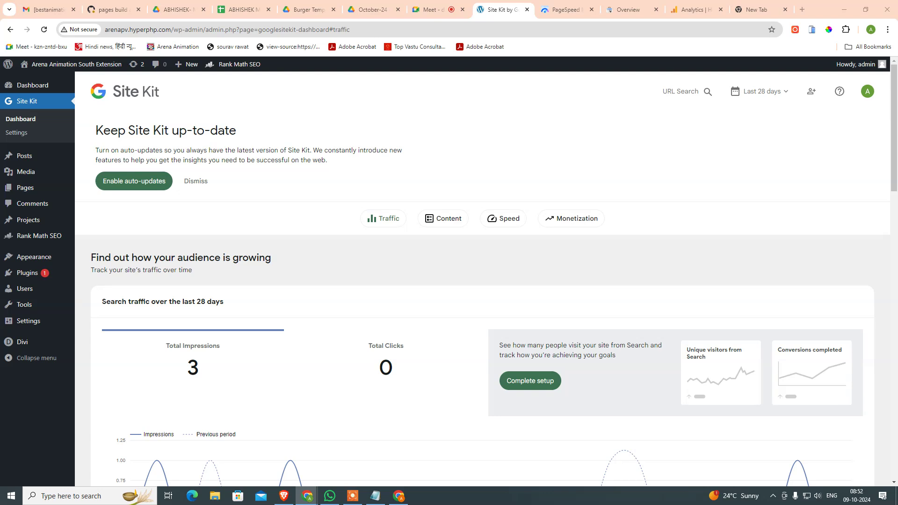
key(ctrl+c)
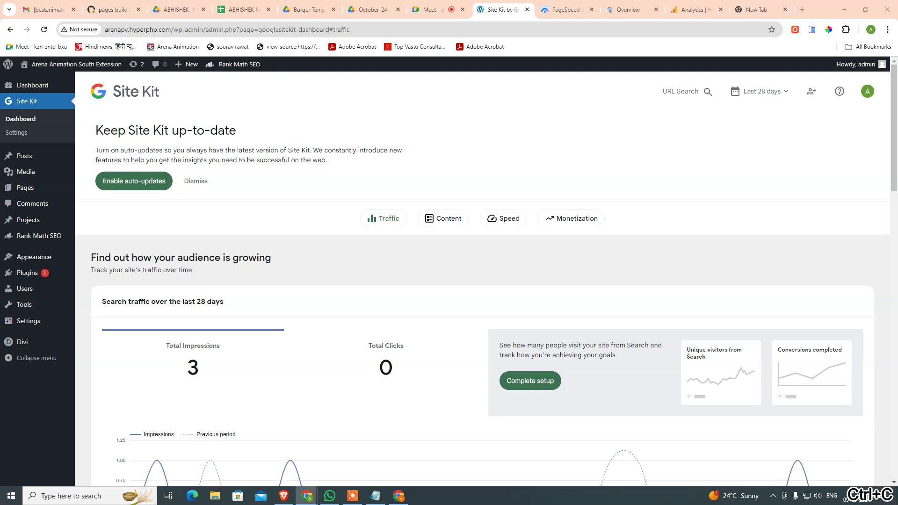
key(ctrl+v)
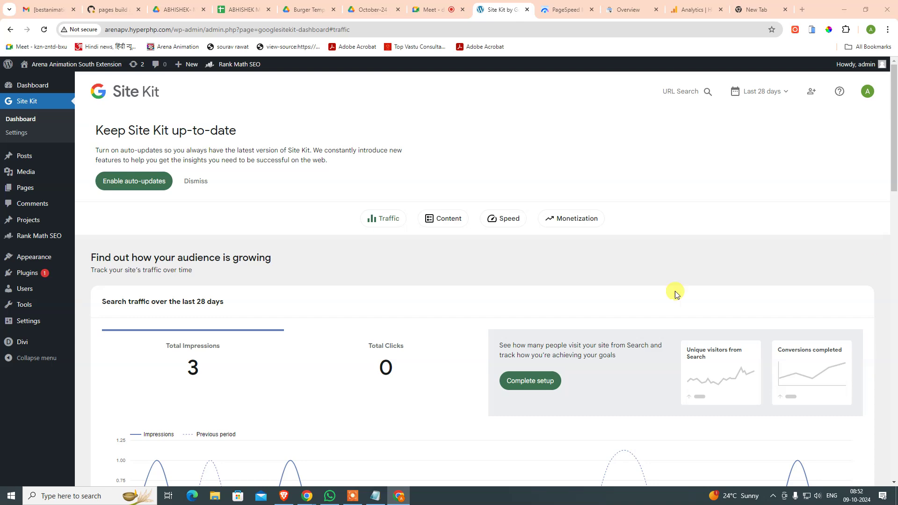
scroll(269, 285, down, 2)
scroll(235, 317, up, 2)
scroll(341, 356, down, 1)
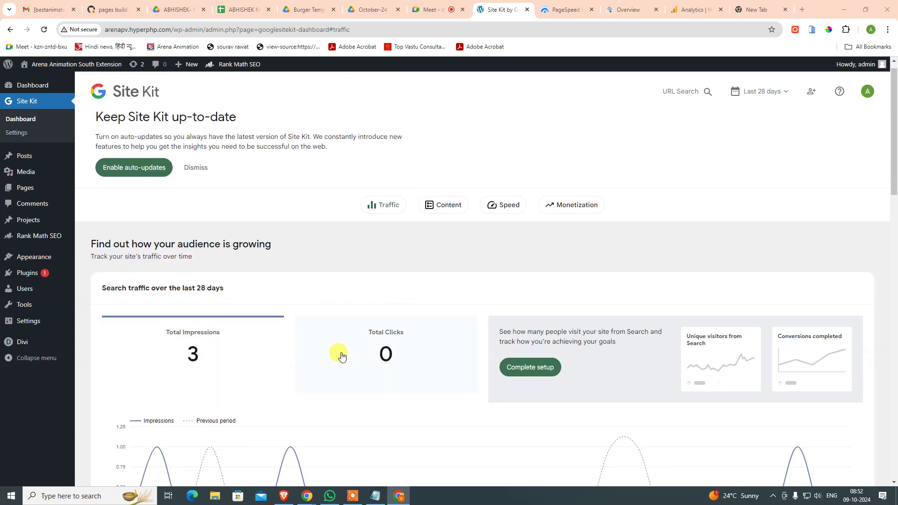
scroll(342, 357, down, 2)
scroll(245, 216, up, 3)
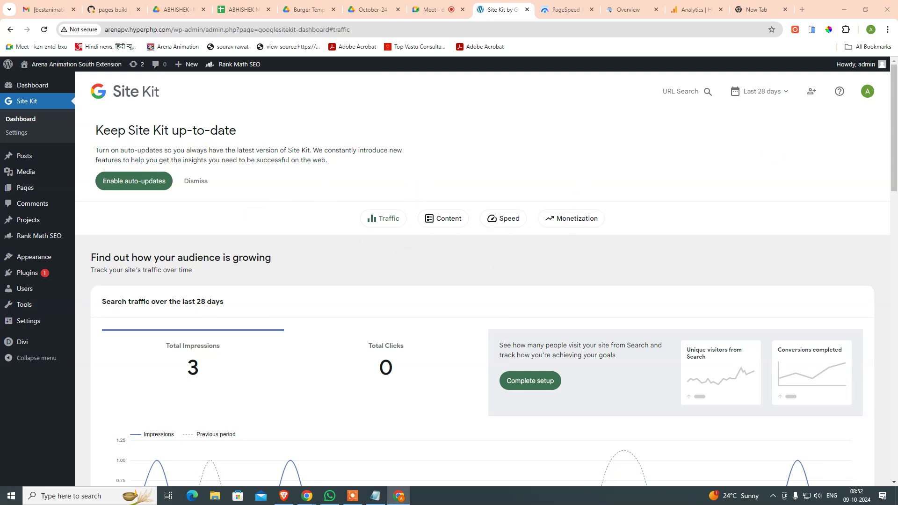
- Bring up the Le Vasthu Site Kit dashboard in a maximized window and examine its visitor chart and channel breakdown
drag(897, 61, 582, 59)
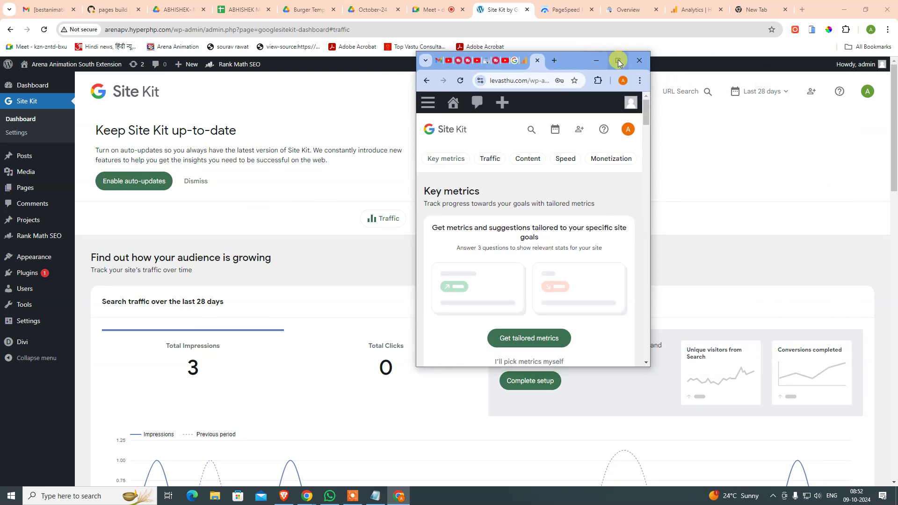
click(618, 60)
scroll(520, 266, down, 5)
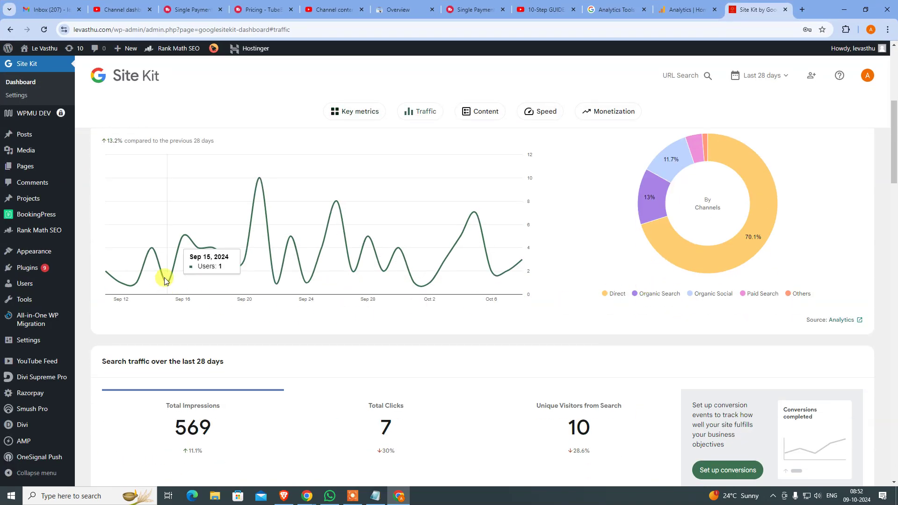
scroll(462, 260, up, 2)
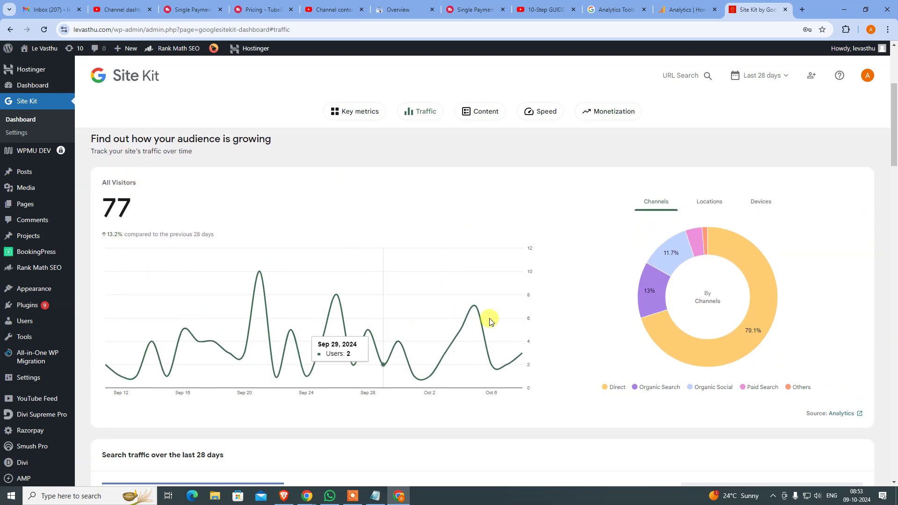
mouse_move(649, 285)
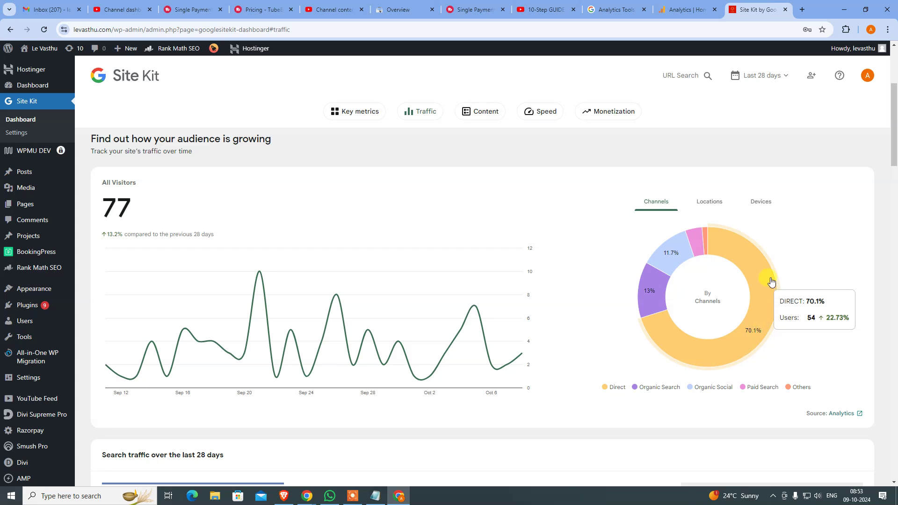
mouse_move(689, 251)
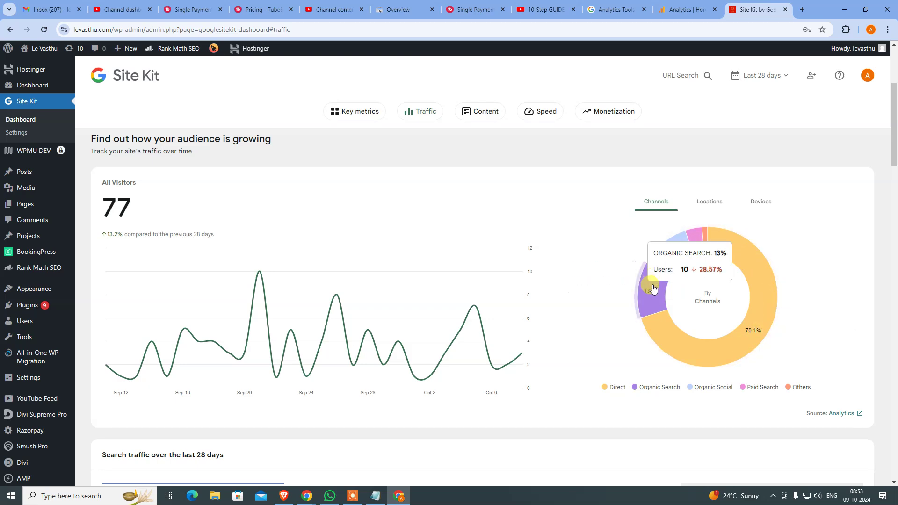
- Examine Le Vasthu's search traffic impressions, clicks, unique visitors and trend chart for the last 28 days
scroll(221, 339, down, 8)
scroll(181, 246, up, 3)
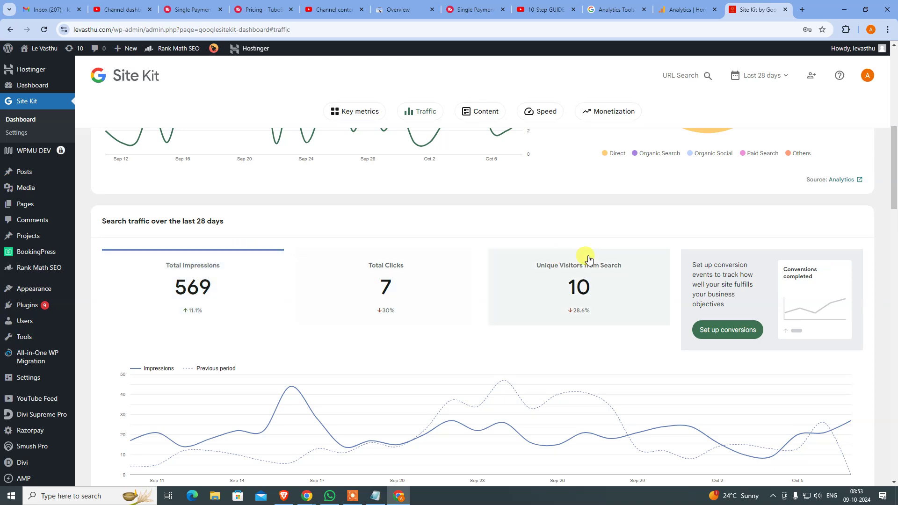
scroll(197, 314, down, 1)
scroll(196, 314, down, 2)
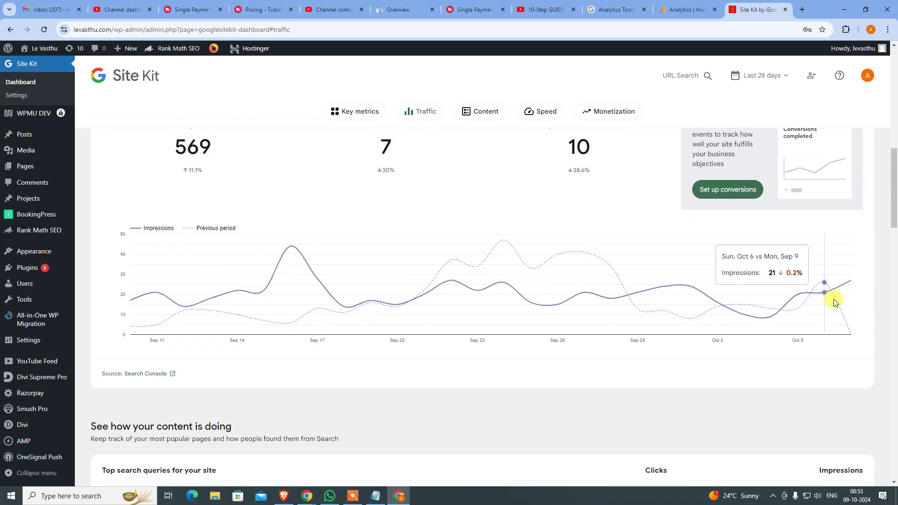
- Review Le Vasthu's top search queries and top content tables, and return to the traffic overview
scroll(222, 300, down, 6)
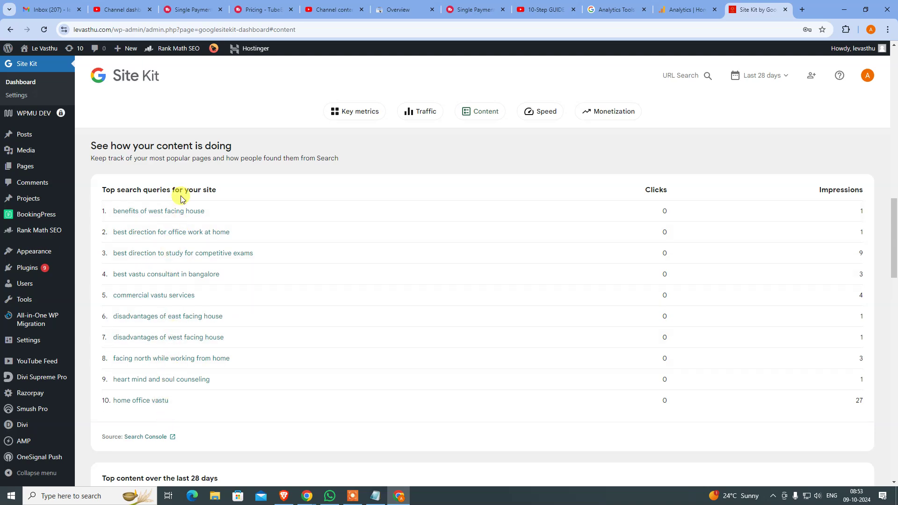
scroll(151, 370, down, 6)
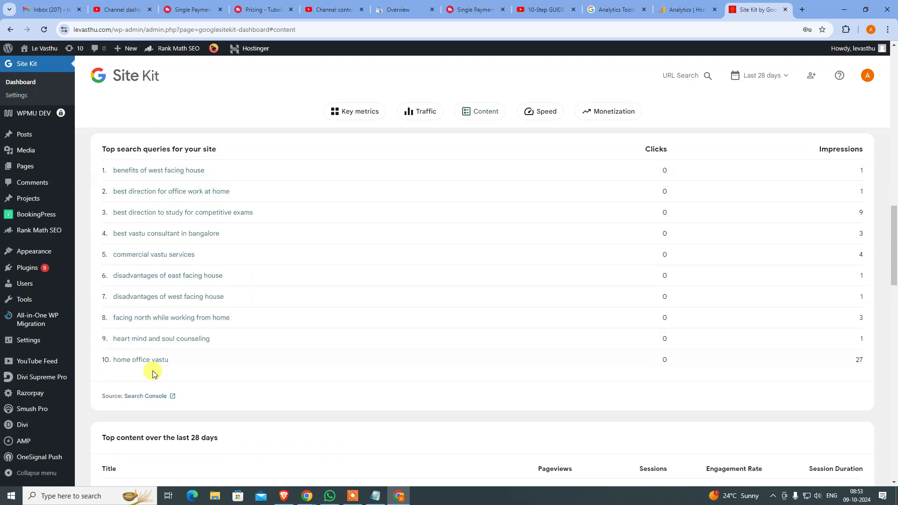
scroll(151, 255, down, 5)
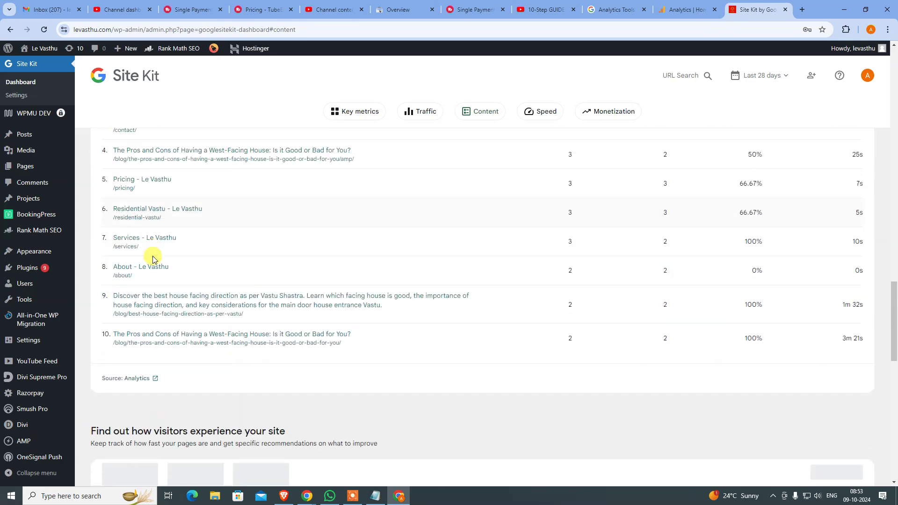
scroll(134, 209, up, 4)
scroll(156, 221, down, 10)
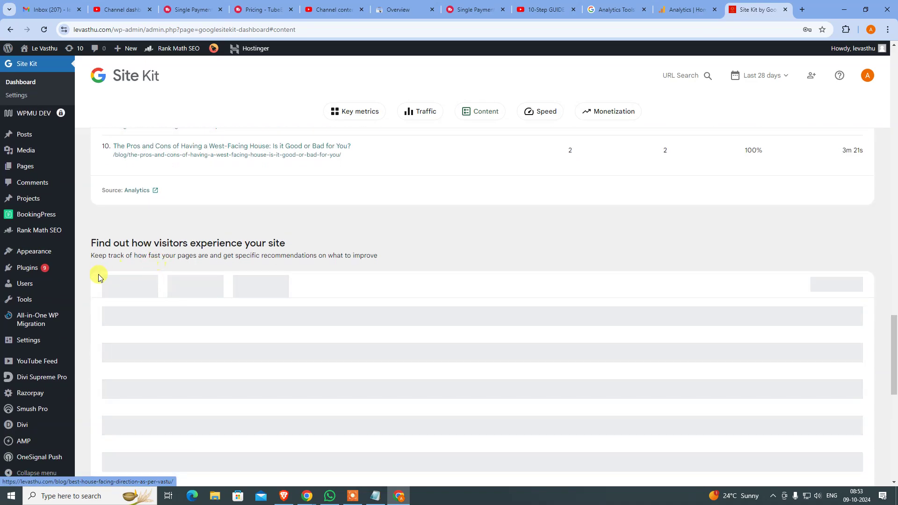
scroll(300, 267, up, 20)
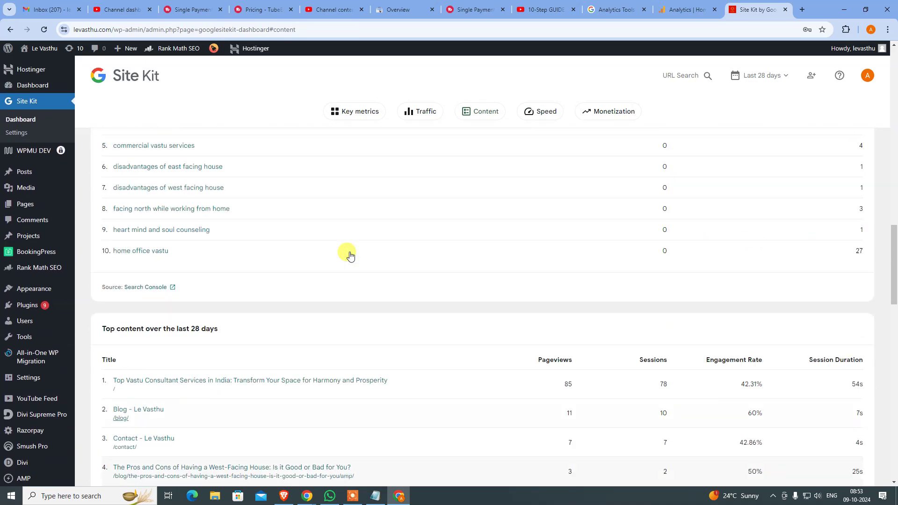
scroll(759, 262, down, 6)
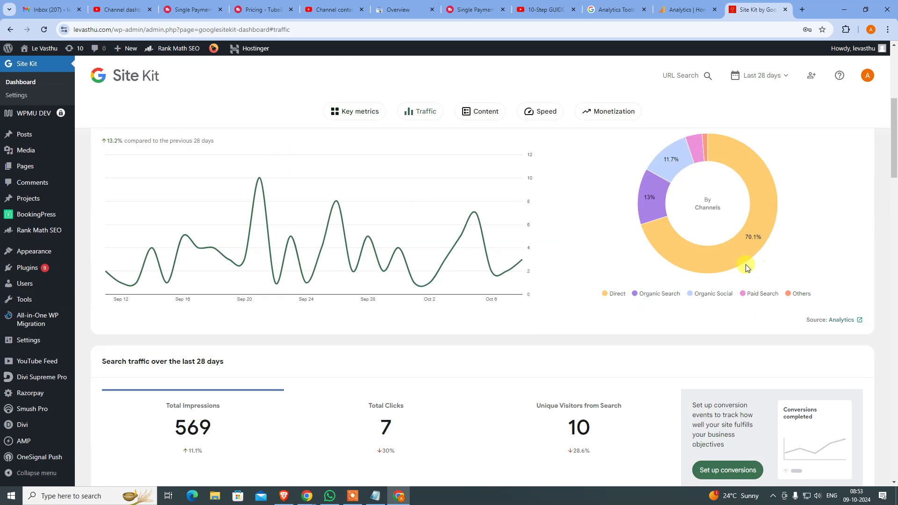
- Show the All Visitors breakdown by locations and inspect the India, United States and (Not Set) segments
scroll(808, 310, up, 3)
click(712, 249)
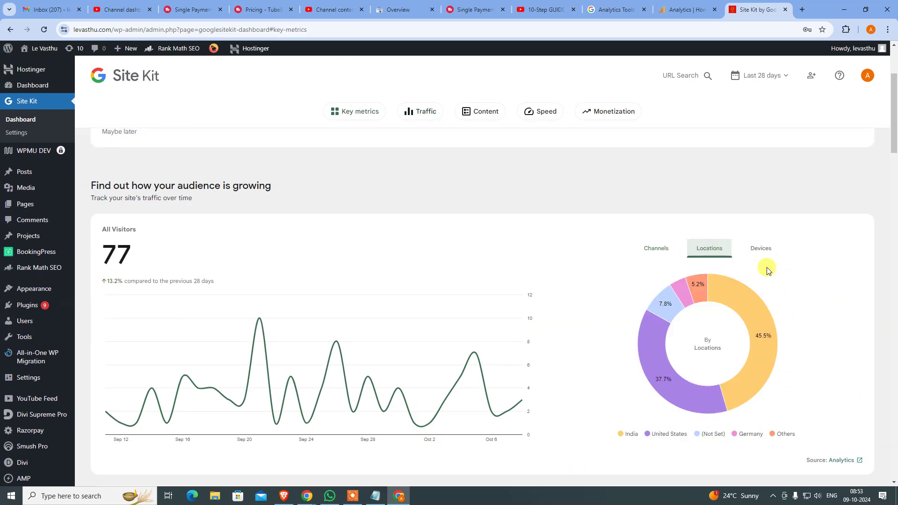
mouse_move(649, 335)
mouse_move(767, 353)
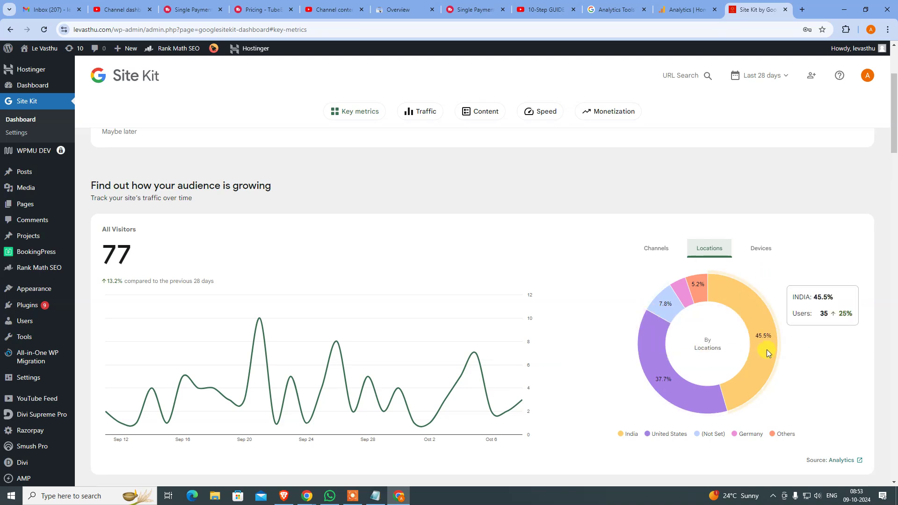
mouse_move(683, 401)
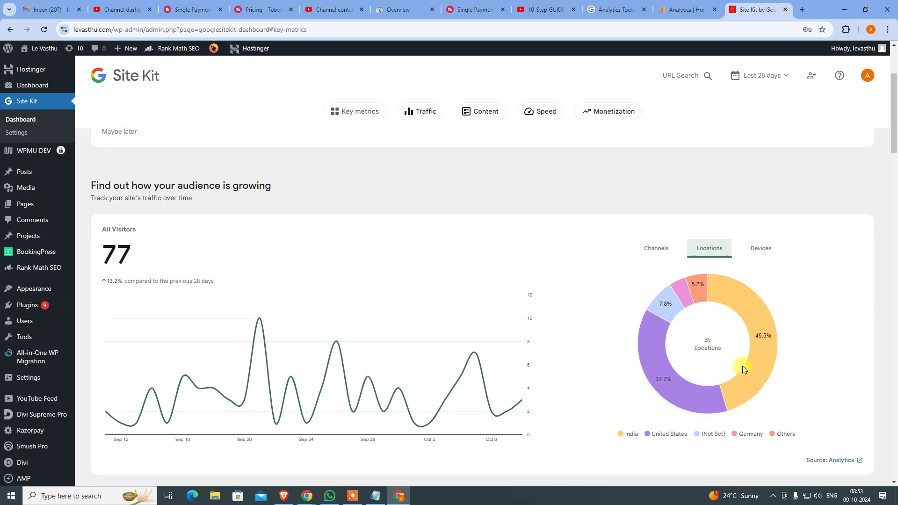
mouse_move(759, 374)
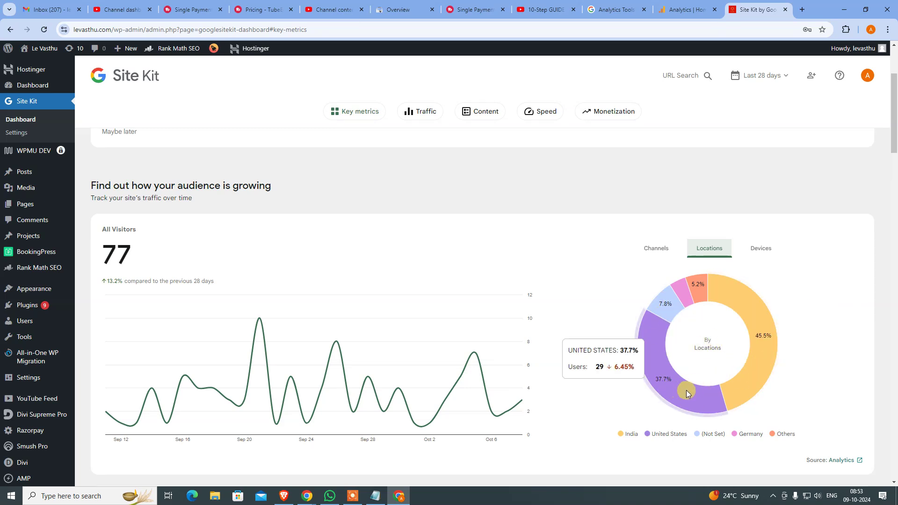
mouse_move(669, 314)
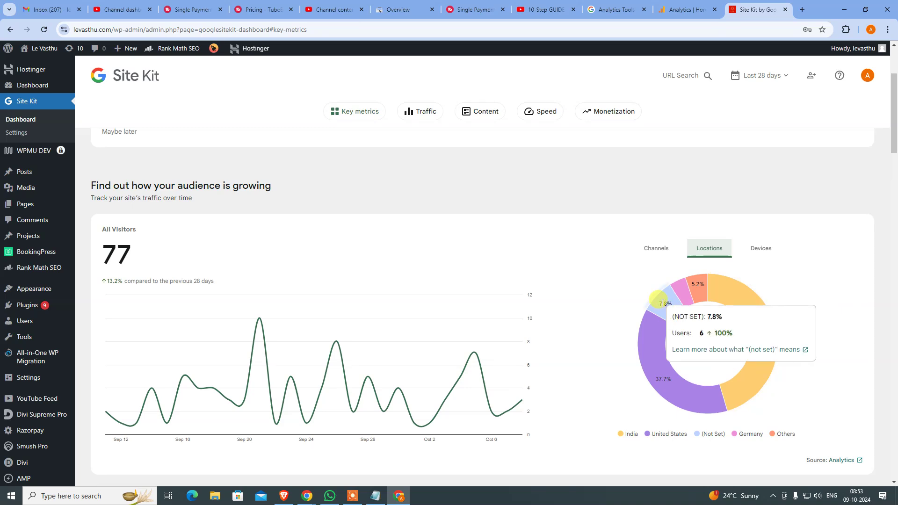
mouse_move(680, 293)
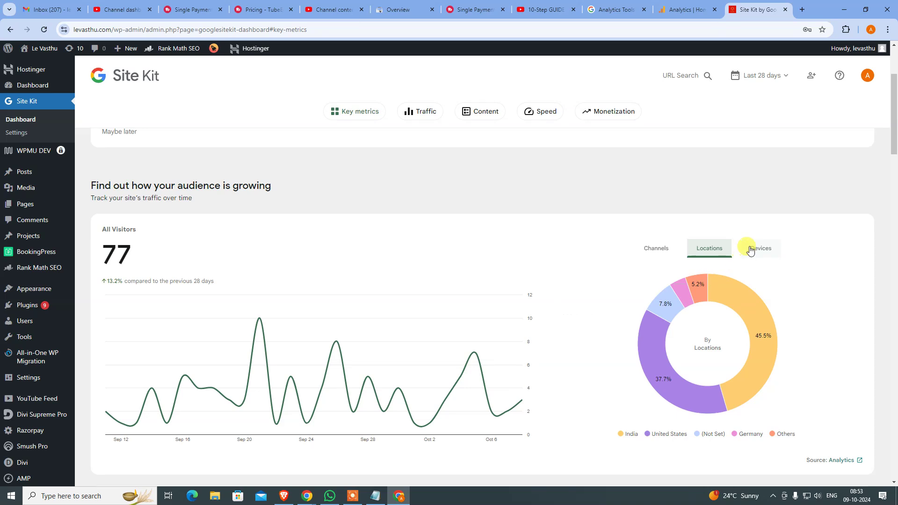
- Show the visitor breakdown by devices, inspect its desktop and mobile segments, and restore the channels view
click(772, 255)
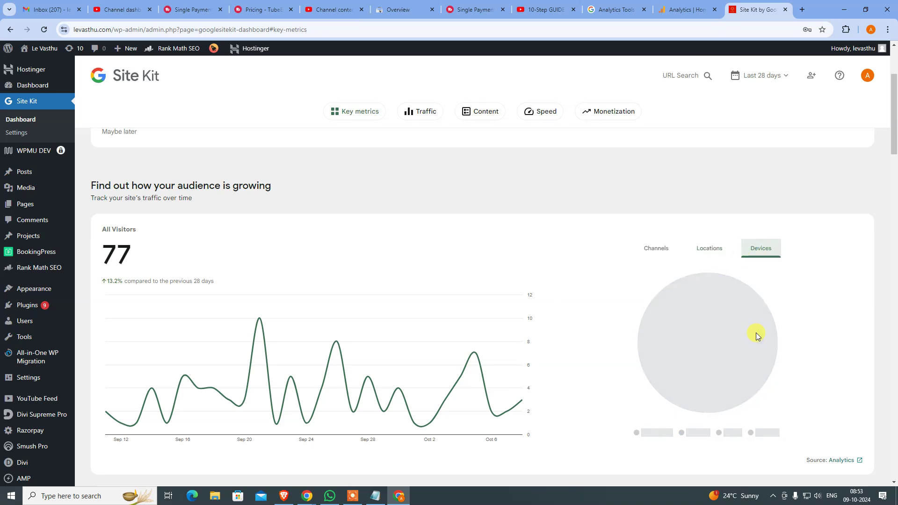
mouse_move(757, 333)
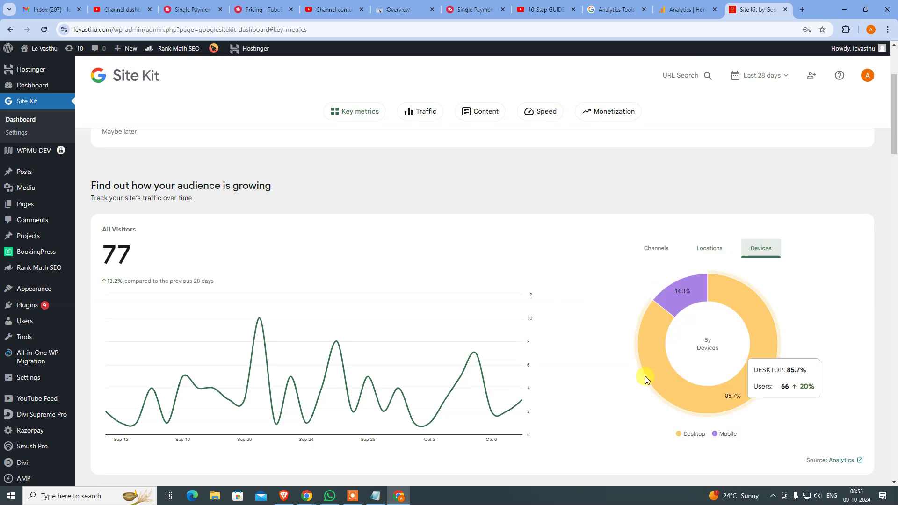
mouse_move(679, 294)
click(655, 247)
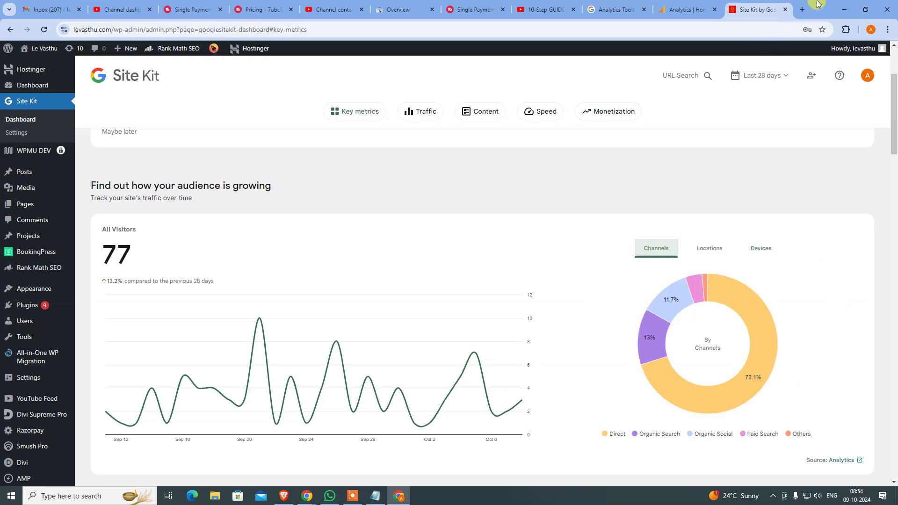
- Return to the arenapv Site Kit dashboard and complete Analytics setup with the ArenaPV account, arenapv.hyperphp property and arenapv.hyperphp.com data stream
click(844, 10)
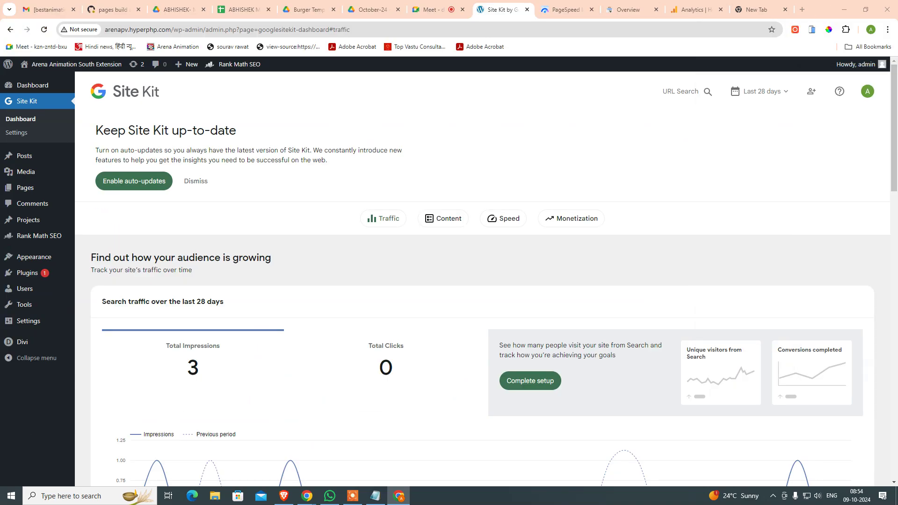
scroll(655, 294, down, 5)
scroll(571, 257, up, 3)
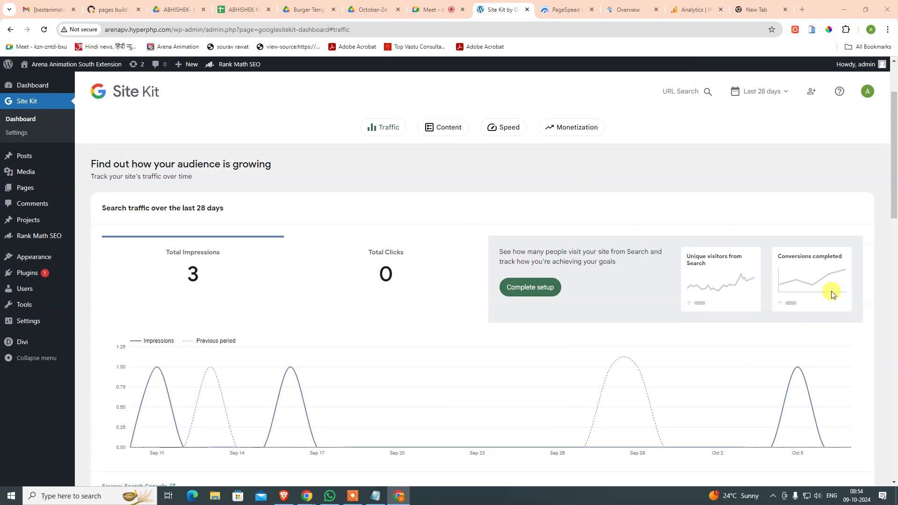
click(531, 287)
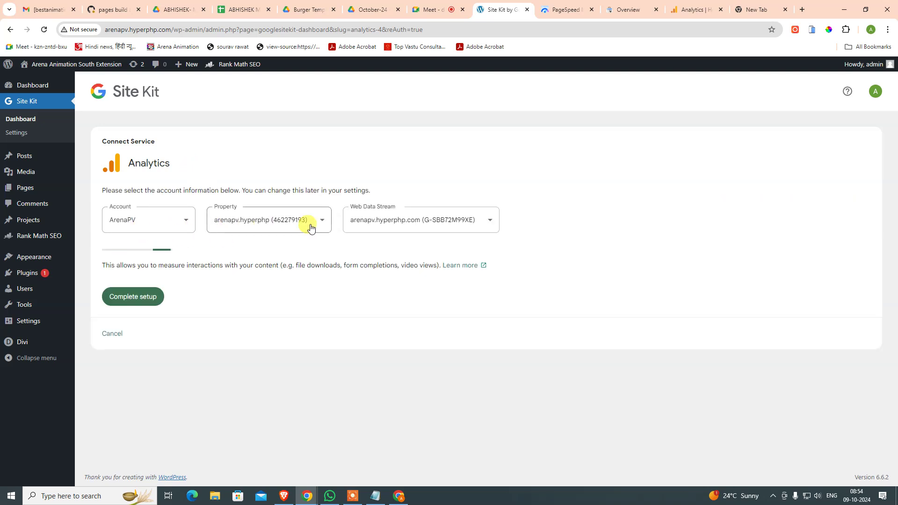
click(148, 299)
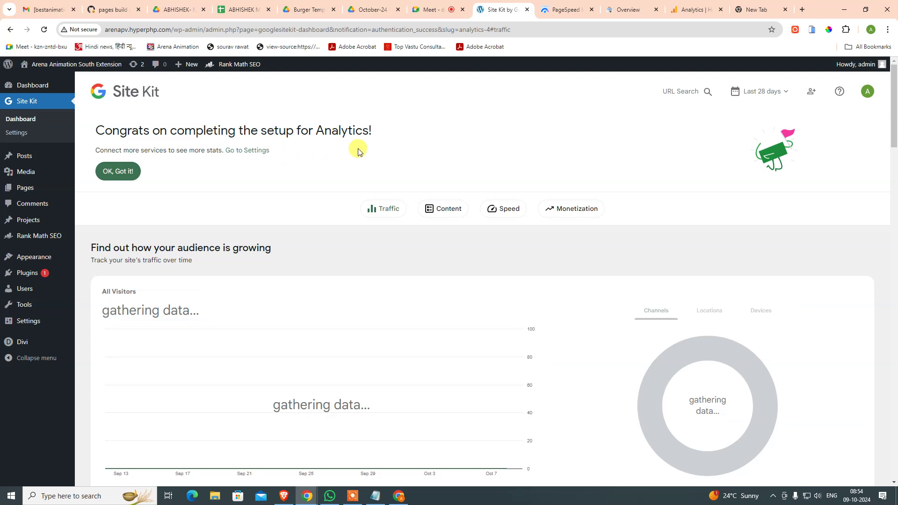
- Review the All Visitors and search traffic sections on the newly connected arenapv Site Kit dashboard
scroll(346, 197, down, 1)
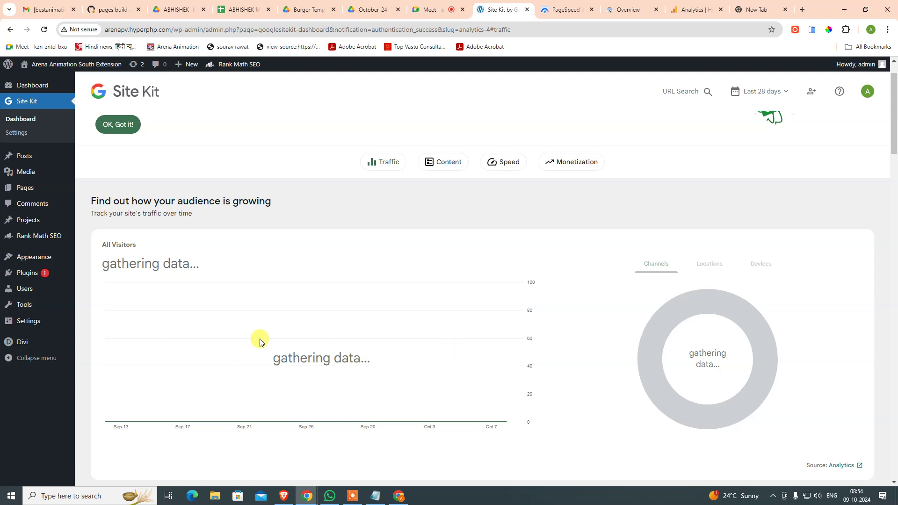
scroll(773, 290, down, 4)
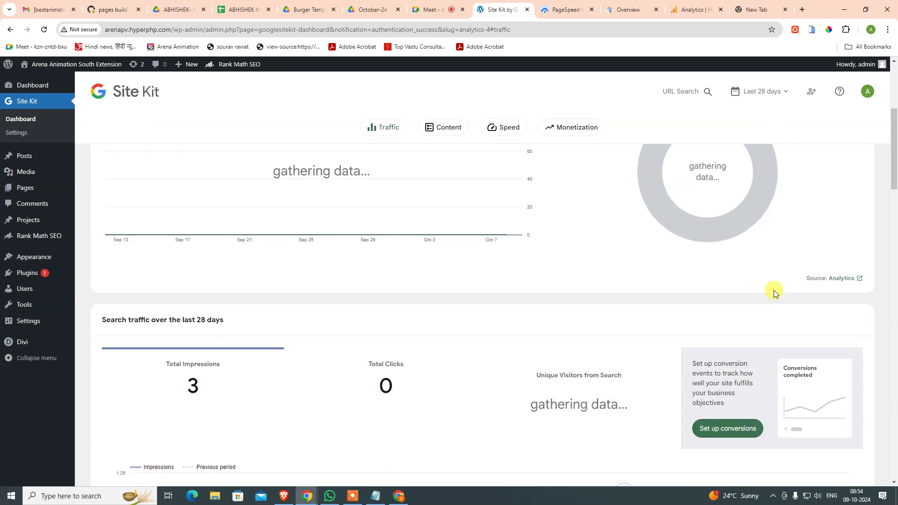
scroll(680, 314, up, 3)
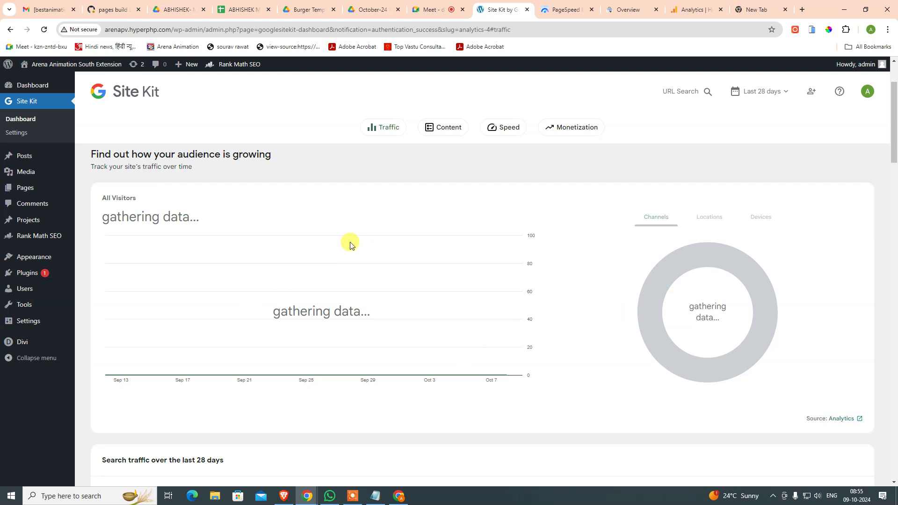
- Switch to the arenapv.hyperphp Analytics Home page and check its data collection status and active users
click(684, 8)
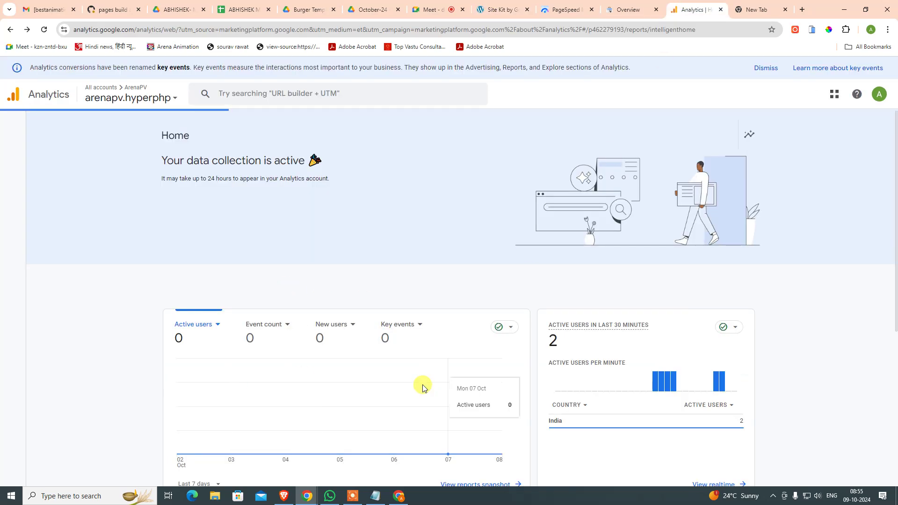
click(513, 11)
click(676, 8)
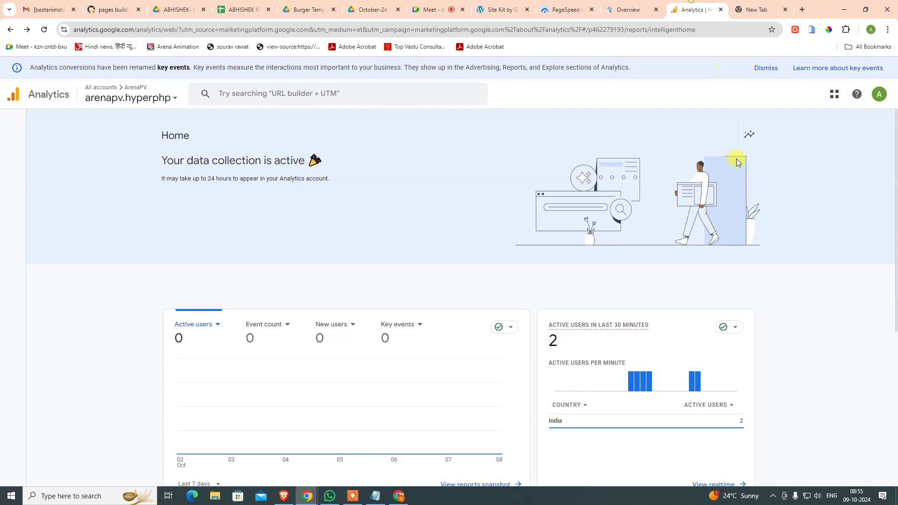
- Return to the arenapv Site Kit dashboard, dismiss the Analytics setup notice and open the list of other services to connect
click(503, 9)
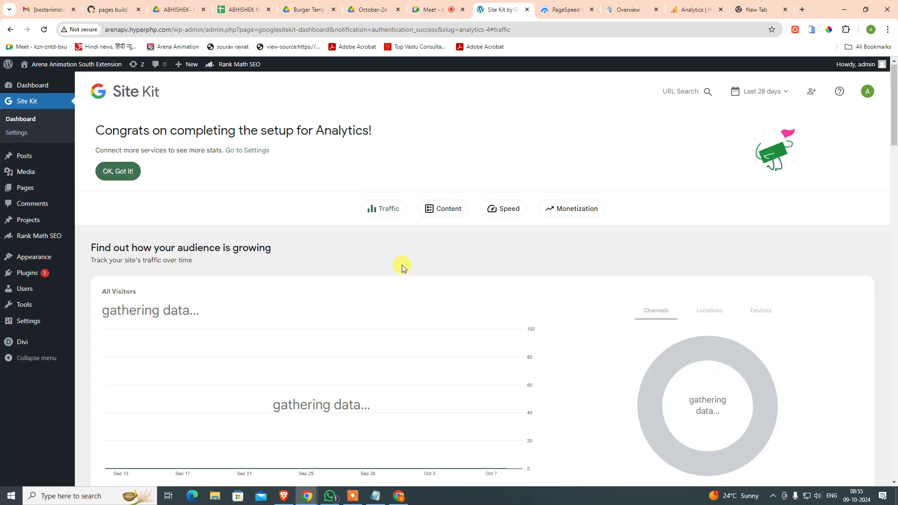
click(130, 176)
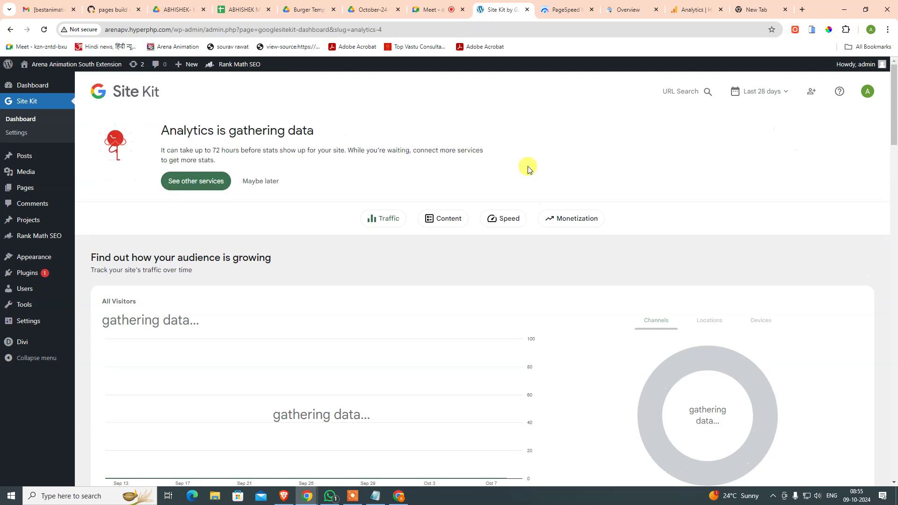
click(207, 185)
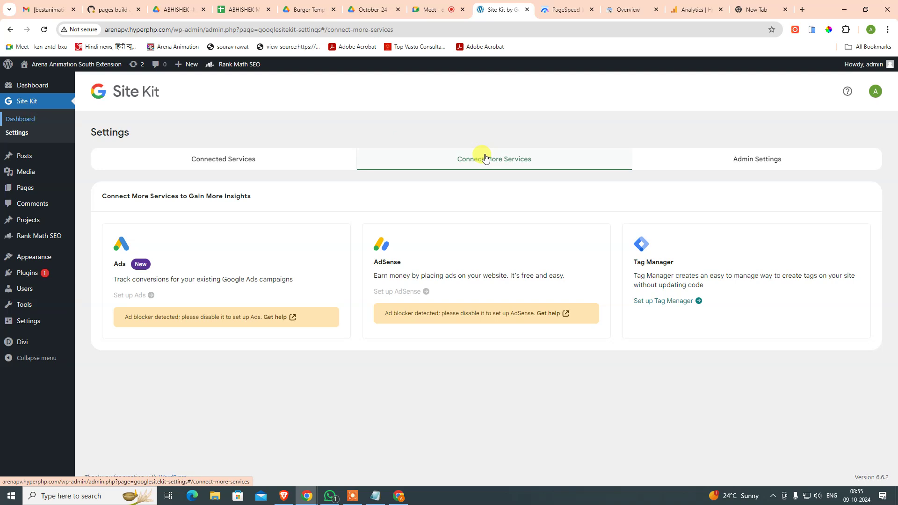
- Check Site Kit's connected services, then reopen its dashboard and review the visitor and search traffic sections
click(20, 120)
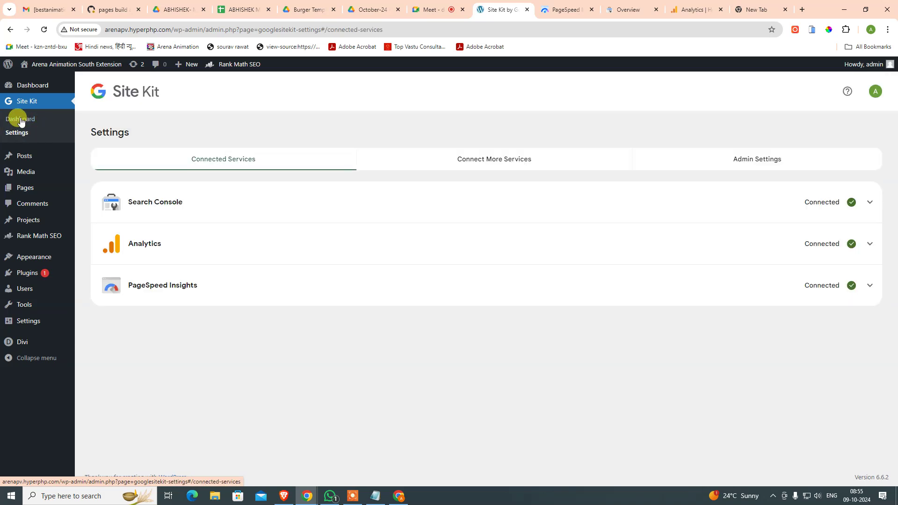
click(21, 120)
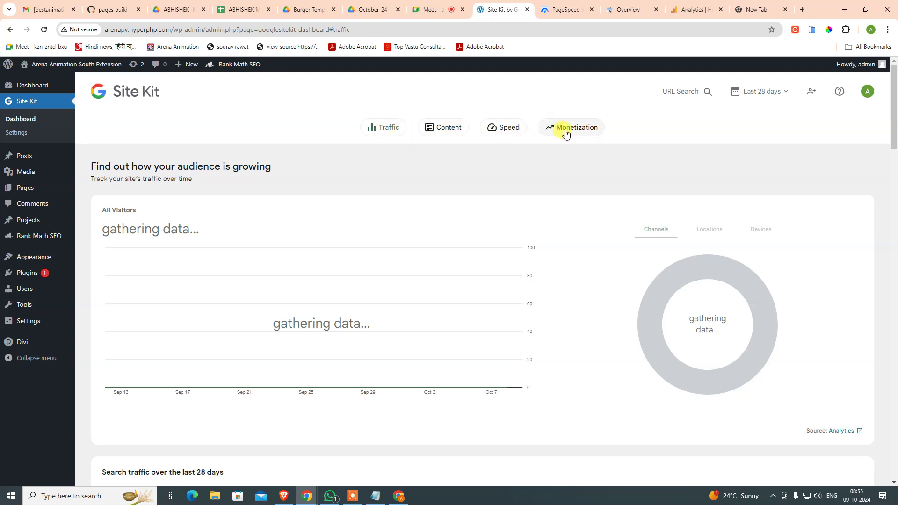
scroll(507, 291, down, 8)
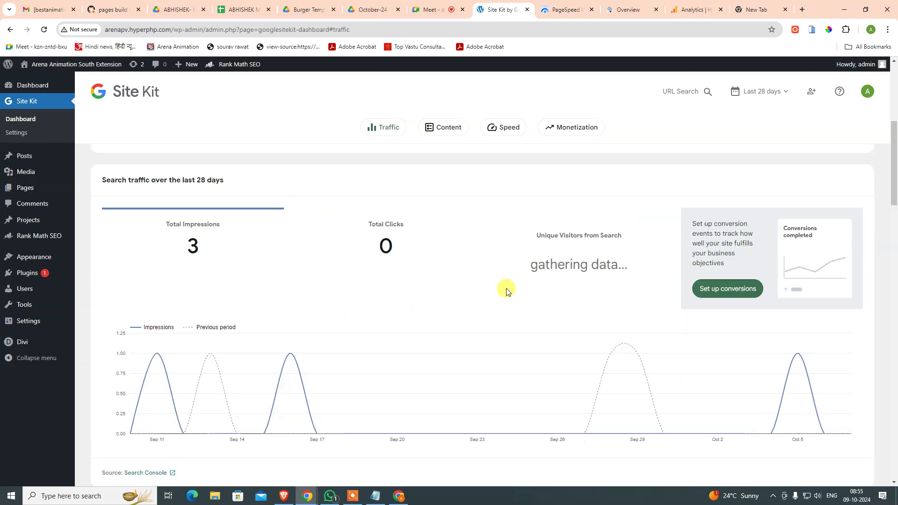
scroll(507, 291, up, 7)
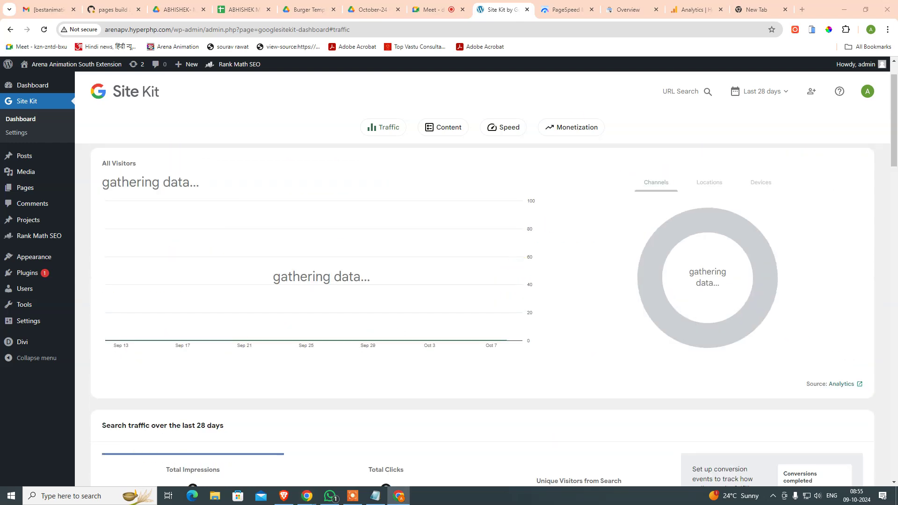
- Switch to Le Vasthu's Site Kit dashboard and view its Key metrics, Traffic, Content, Speed and Monetization sections
drag(897, 97, 443, 102)
click(469, 95)
click(365, 112)
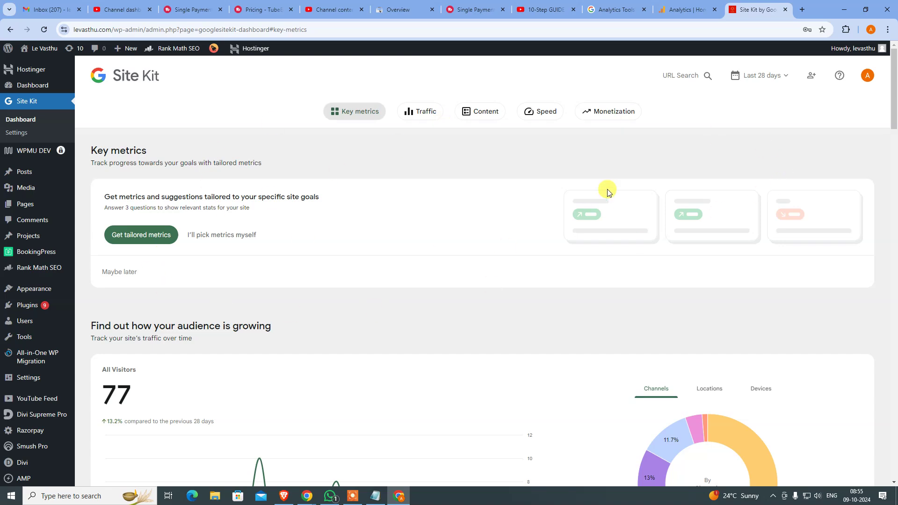
click(425, 114)
click(482, 112)
click(540, 111)
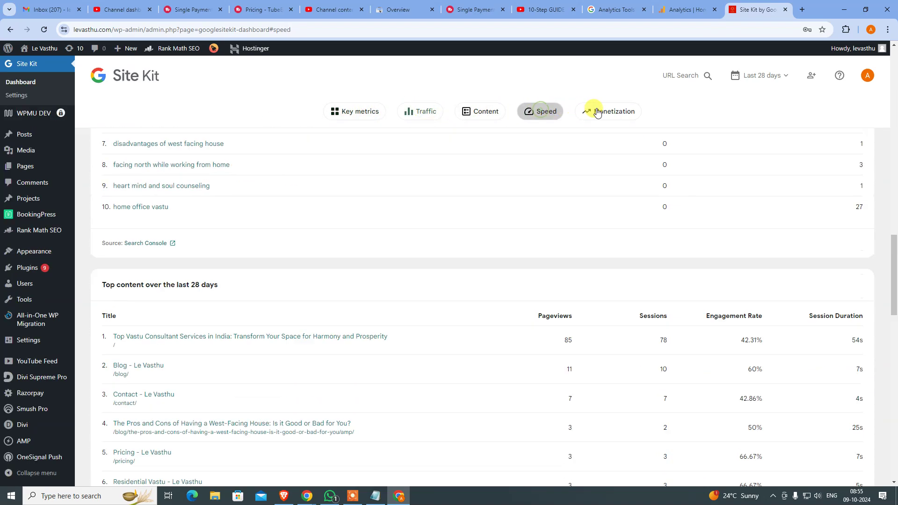
click(605, 114)
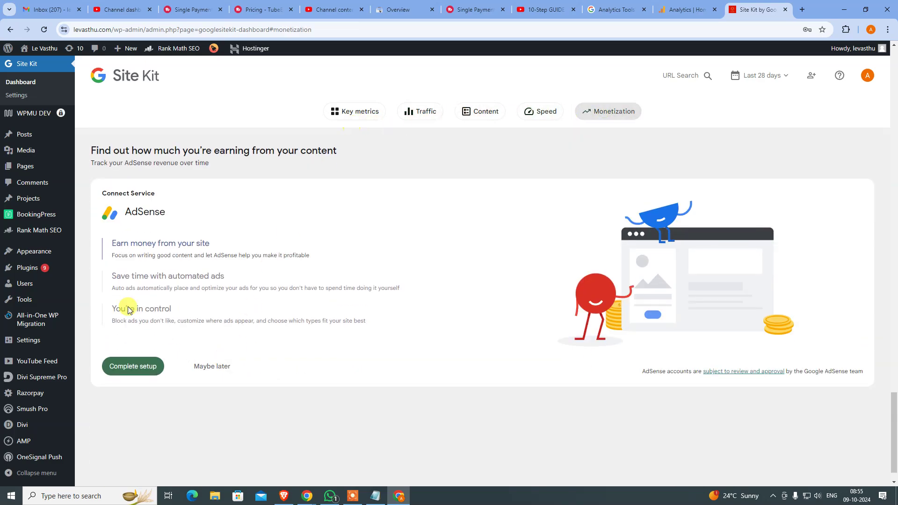
- Recheck Le Vasthu's Key metrics and AdSense sections and switch back to the arenapv Site Kit dashboard
click(360, 113)
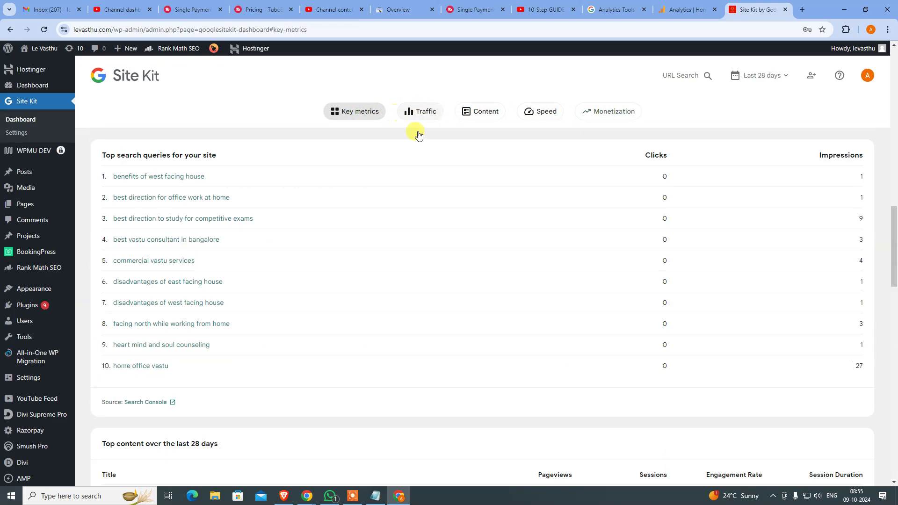
scroll(218, 316, down, 20)
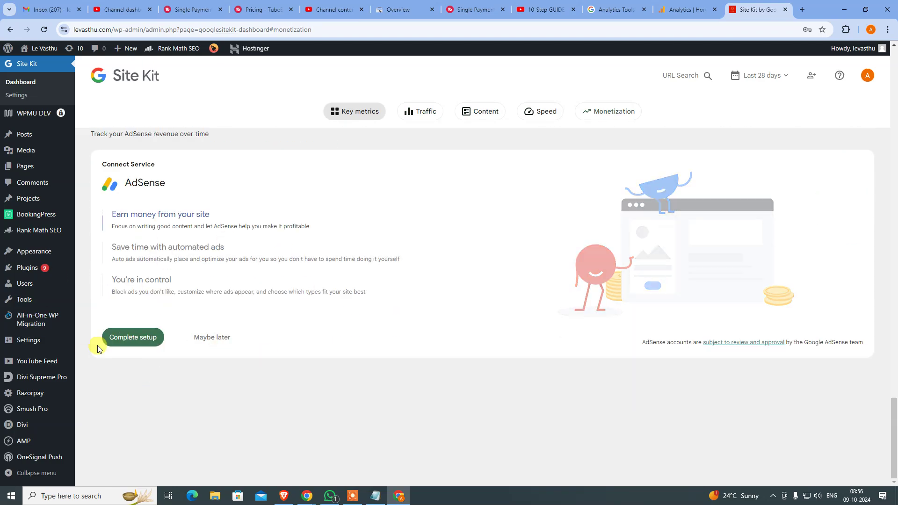
click(424, 115)
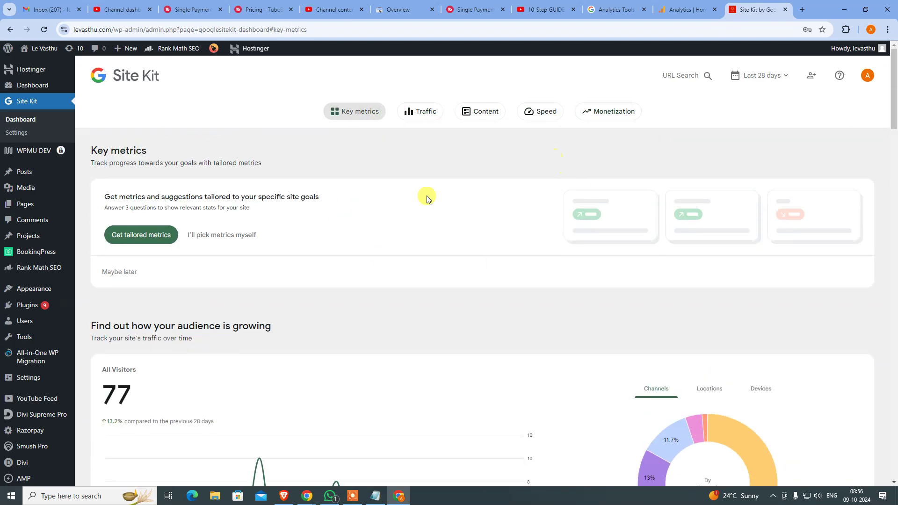
drag(807, 8, 897, 33)
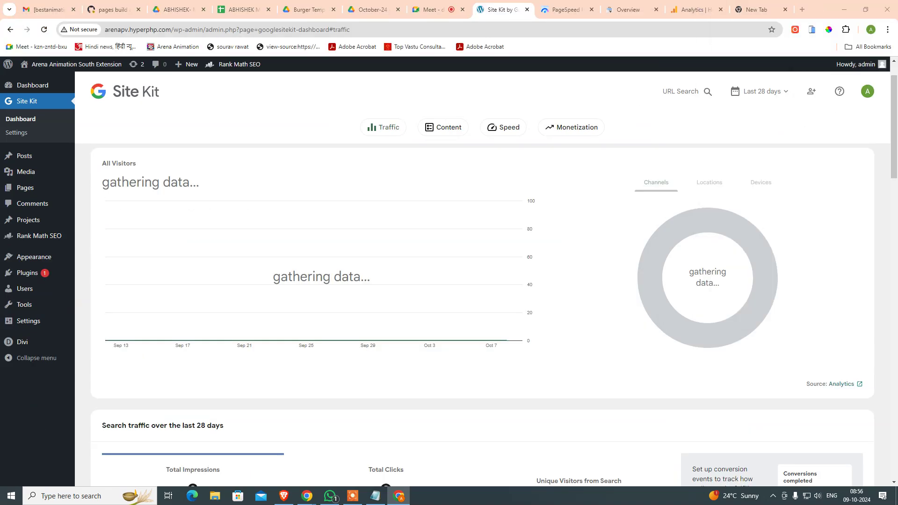
click(688, 137)
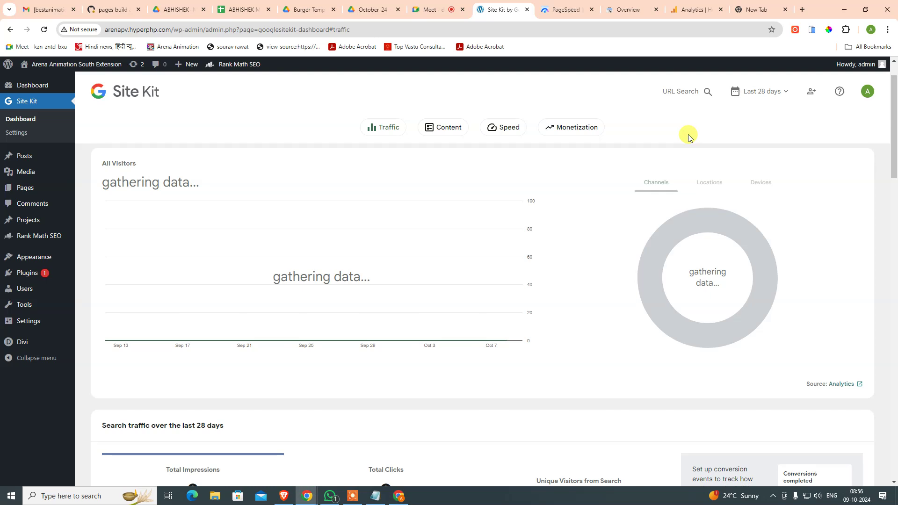